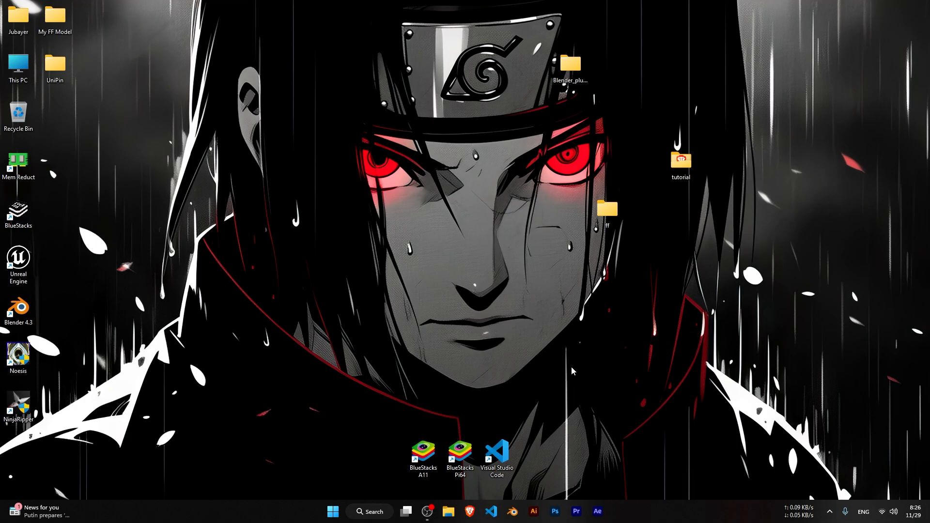
Launch NinjaRipper.exe from the x64 folder inside ninjaripper1.7.1_with_new_script on the D: drive.
{"action": "left_click", "coordinate": [453, 516]}
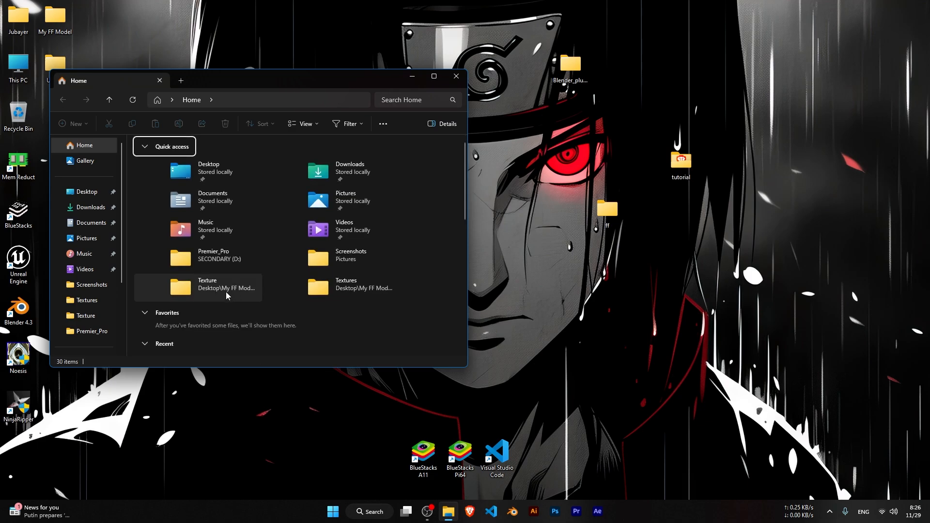
{"action": "left_click", "coordinate": [91, 296]}
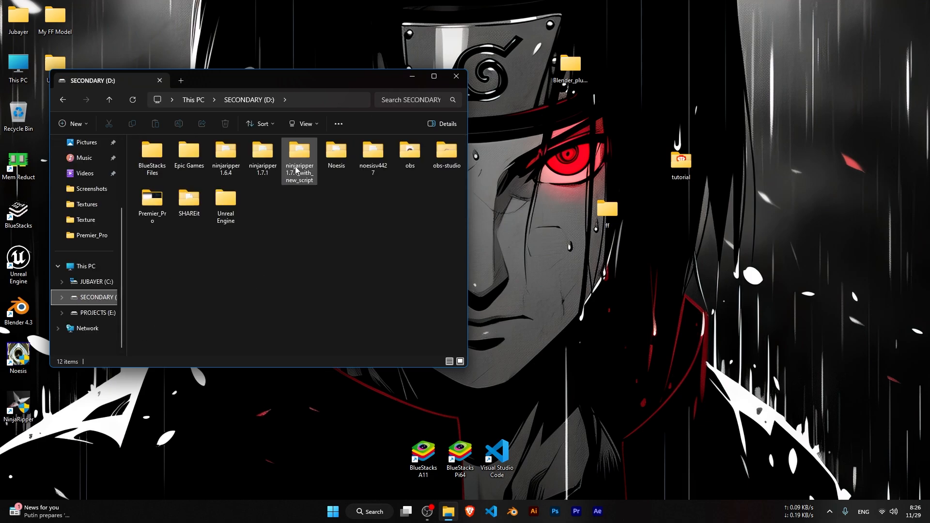
{"action": "double_click", "coordinate": [300, 154]}
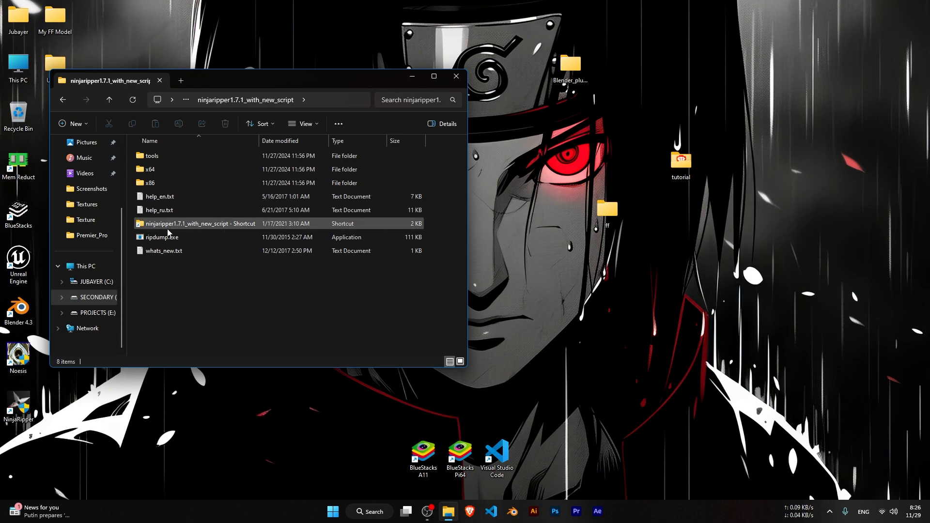
{"action": "double_click", "coordinate": [150, 169]}
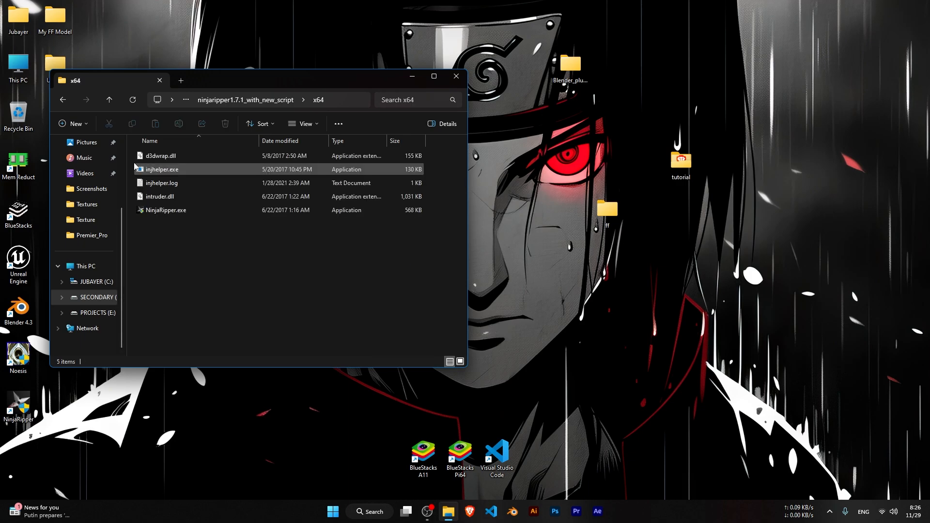
{"action": "left_click", "coordinate": [63, 100]}
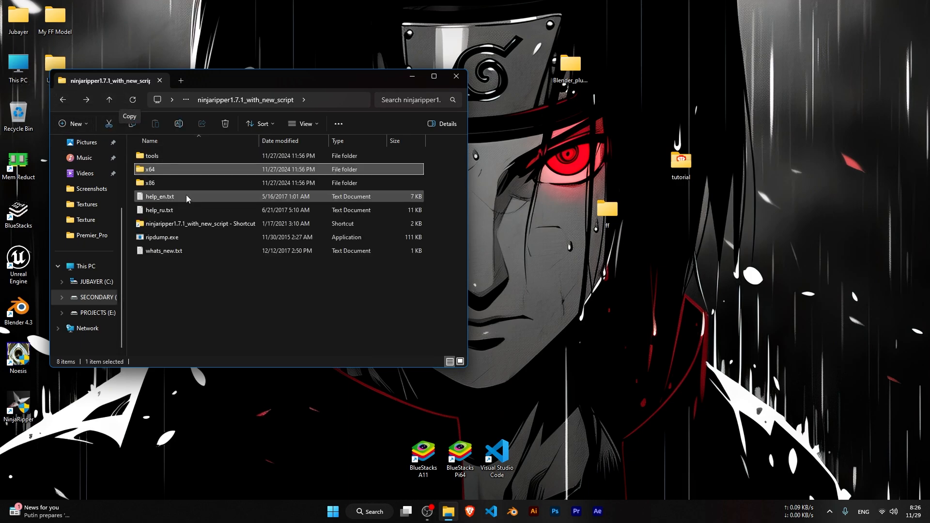
{"action": "double_click", "coordinate": [158, 168]}
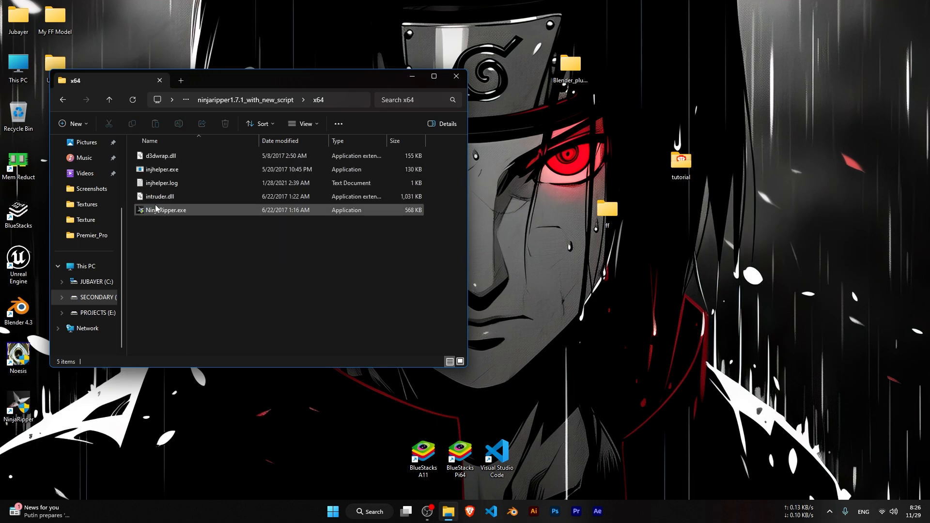
{"action": "left_click", "coordinate": [63, 100]}
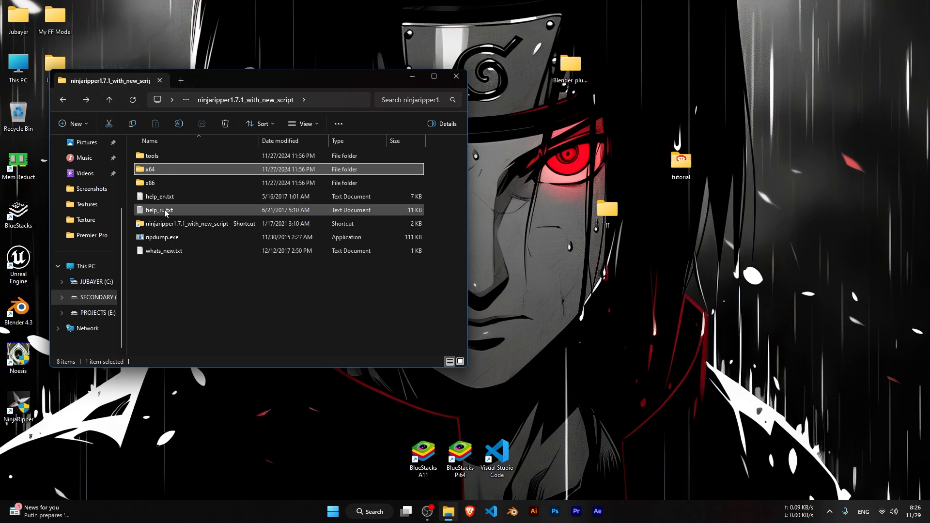
{"action": "double_click", "coordinate": [157, 171]}
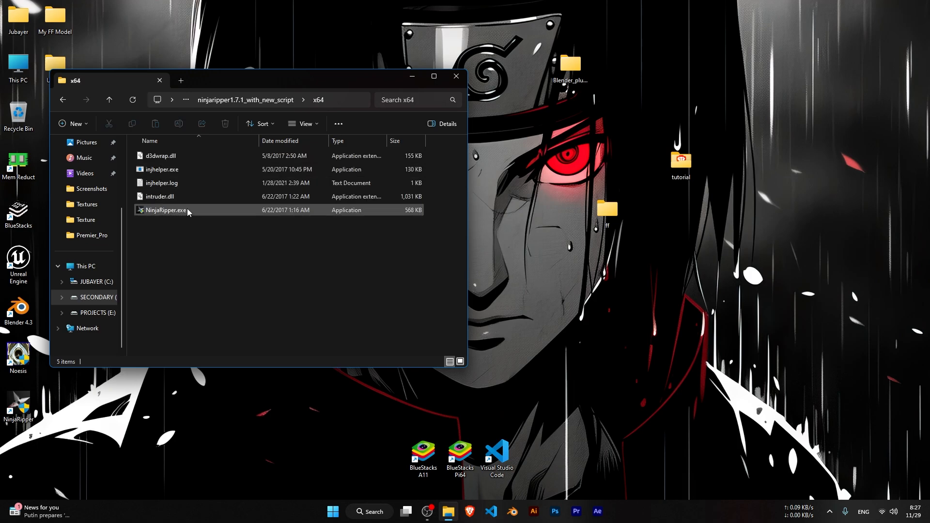
{"action": "right_click", "coordinate": [187, 209]}
{"action": "left_click", "coordinate": [222, 263]}
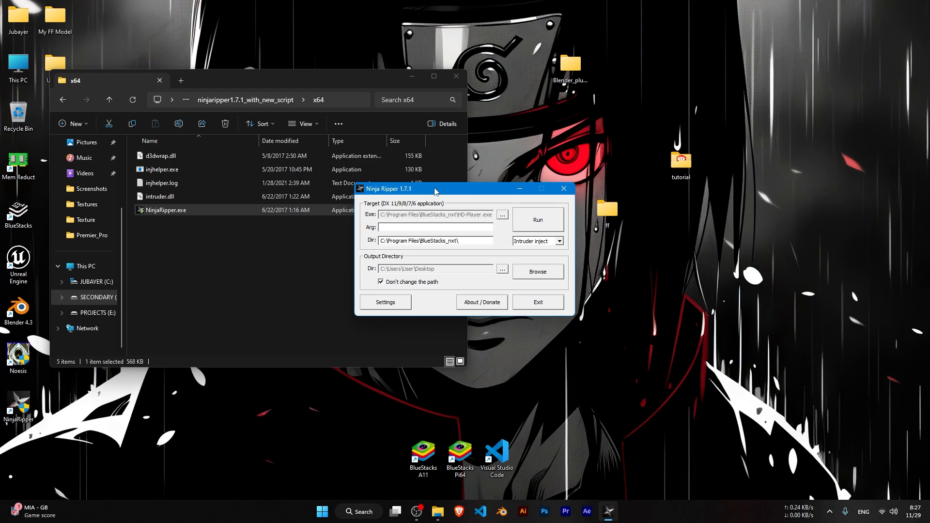
Set the target executable to HD-Player.exe from C:\Program Files\BlueStacks_nxt.
{"action": "left_click", "coordinate": [502, 214]}
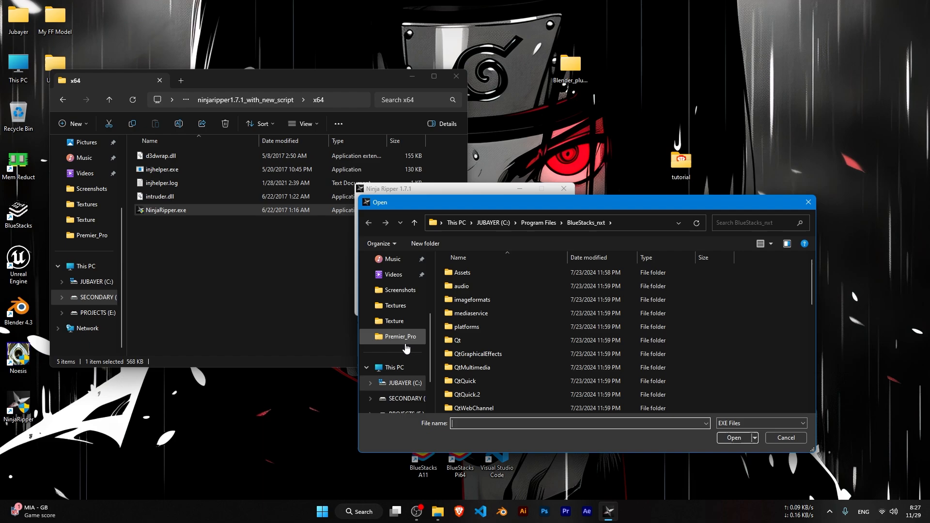
{"action": "left_click", "coordinate": [400, 383]}
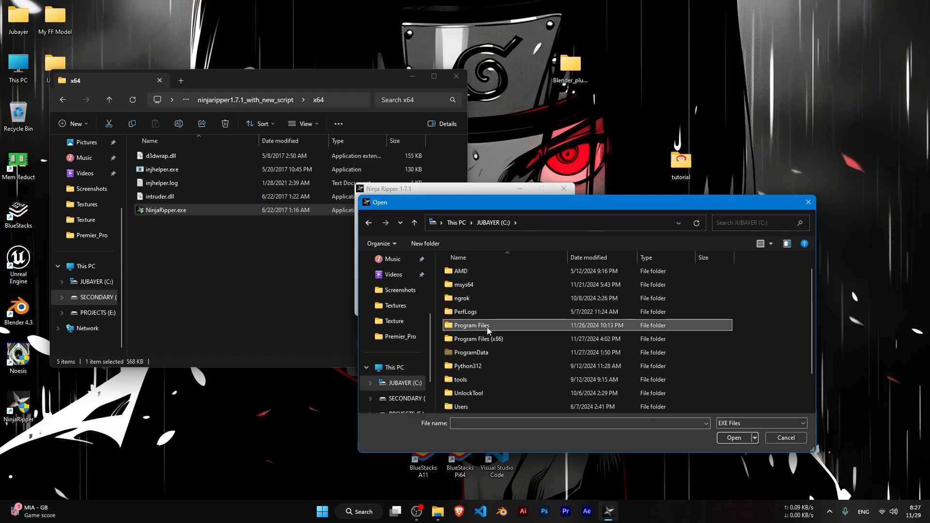
{"action": "double_click", "coordinate": [487, 327]}
{"action": "double_click", "coordinate": [492, 338]}
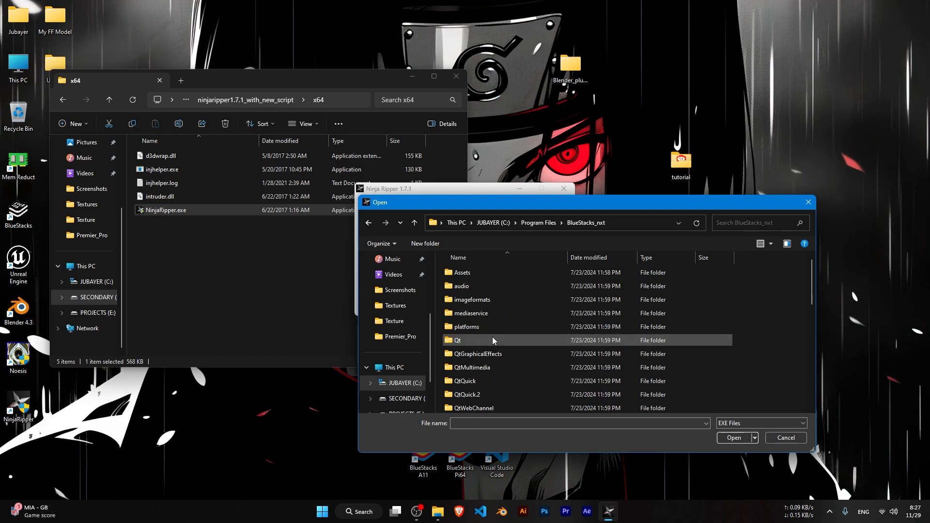
{"action": "scroll", "coordinate": [484, 324], "scroll_direction": "down", "scroll_amount": 5}
{"action": "scroll", "coordinate": [481, 358], "scroll_direction": "down", "scroll_amount": 5}
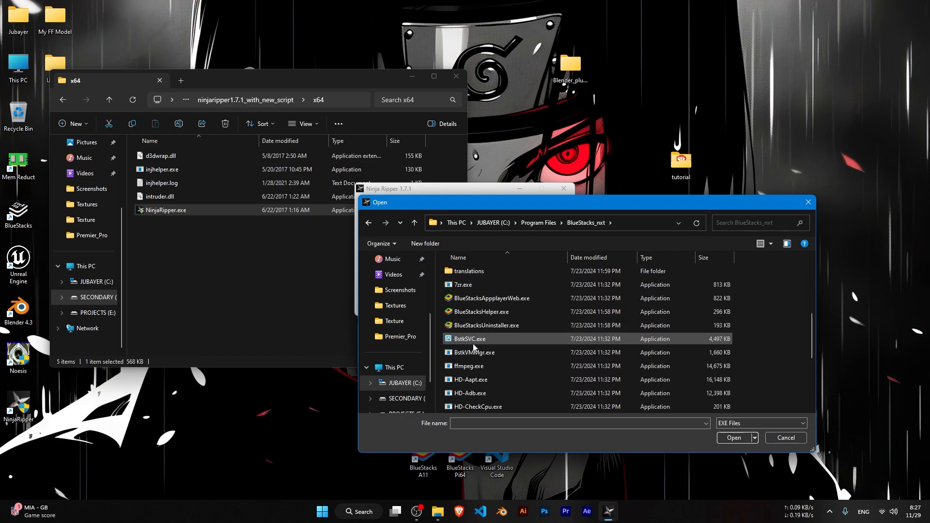
{"action": "left_click", "coordinate": [484, 407]}
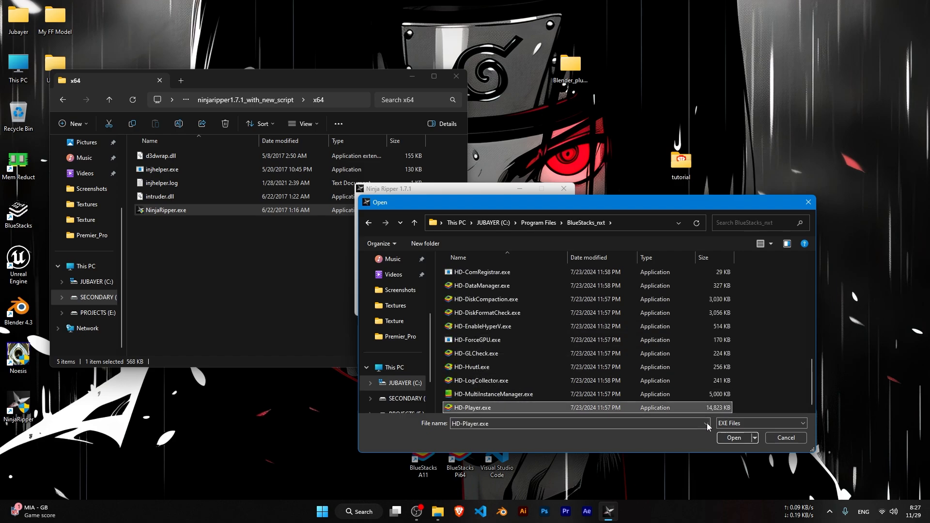
{"action": "left_click", "coordinate": [733, 438]}
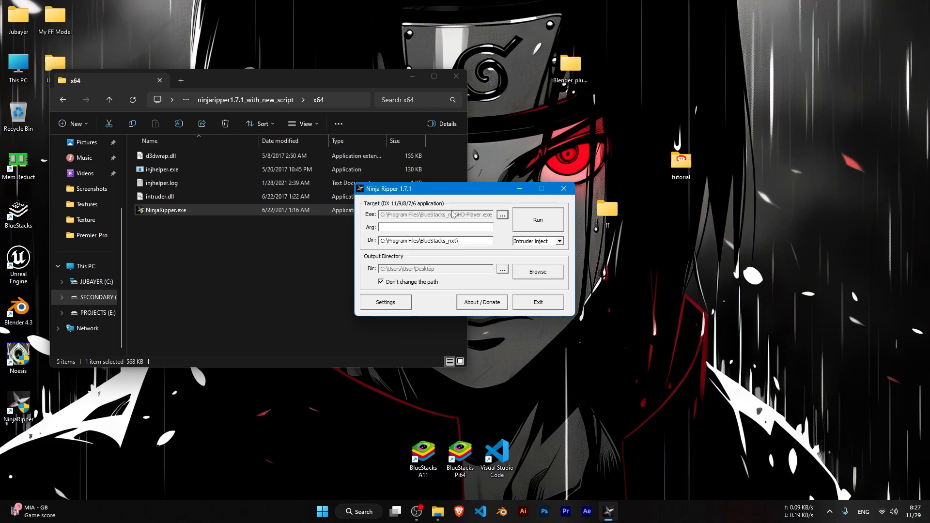
Open the file location of the BlueStacks Pi64 desktop shortcut to check the emulator's folder path, then close that window.
{"action": "left_click", "coordinate": [412, 76]}
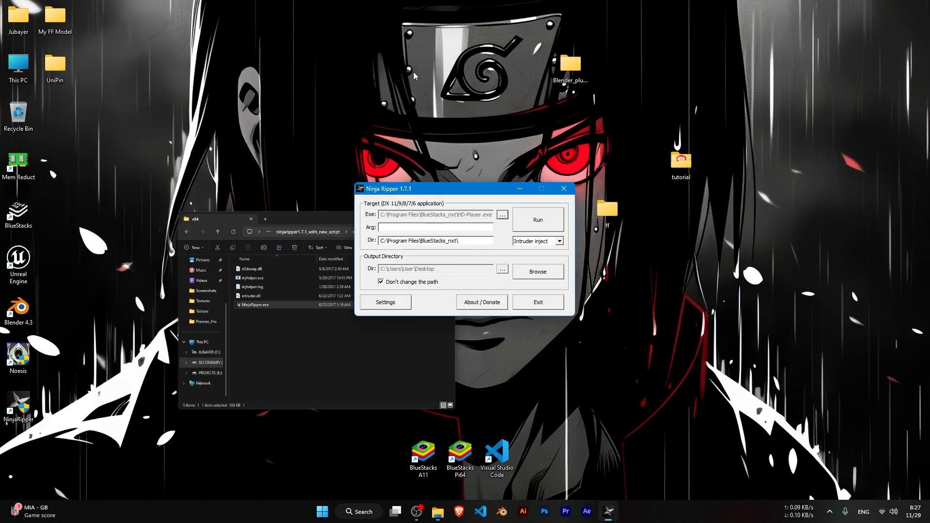
{"action": "left_click", "coordinate": [466, 444]}
{"action": "right_click", "coordinate": [466, 444]}
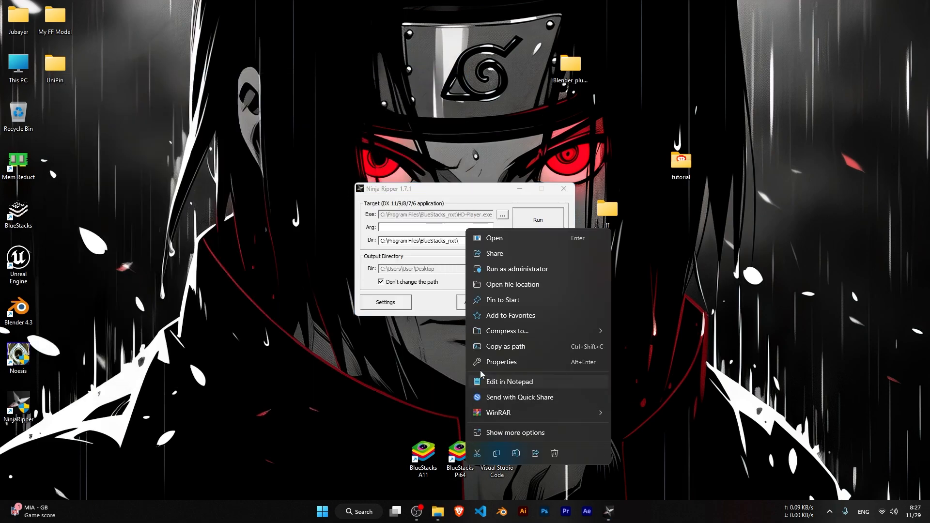
{"action": "left_click", "coordinate": [501, 284]}
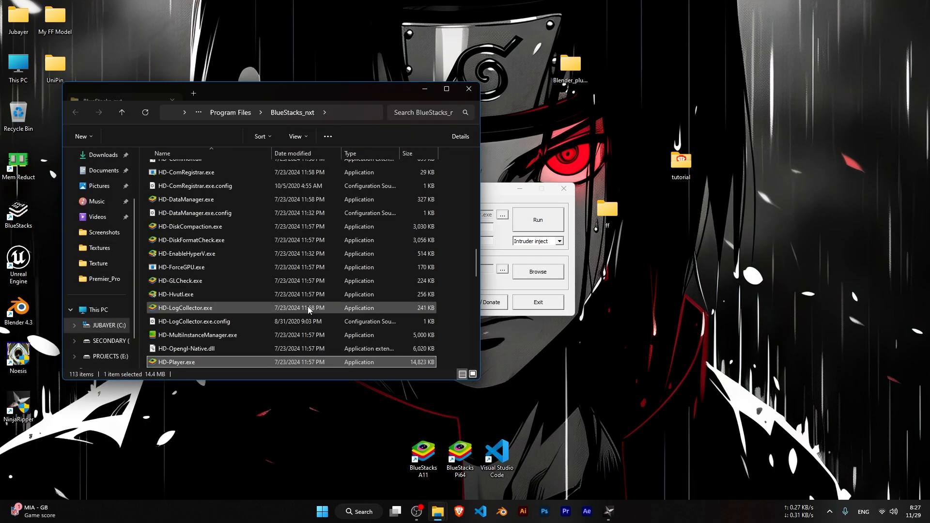
{"action": "left_click", "coordinate": [349, 106]}
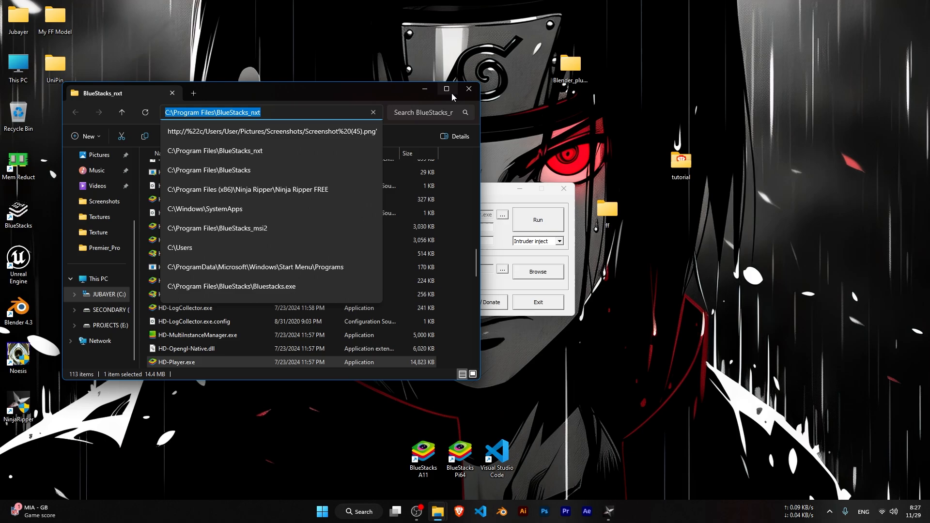
{"action": "left_click", "coordinate": [468, 89]}
Reselect HD-Player.exe in the BlueStacks_nxt folder as the rip target, checking the folder path against the shortcut's location.
{"action": "left_click", "coordinate": [500, 216]}
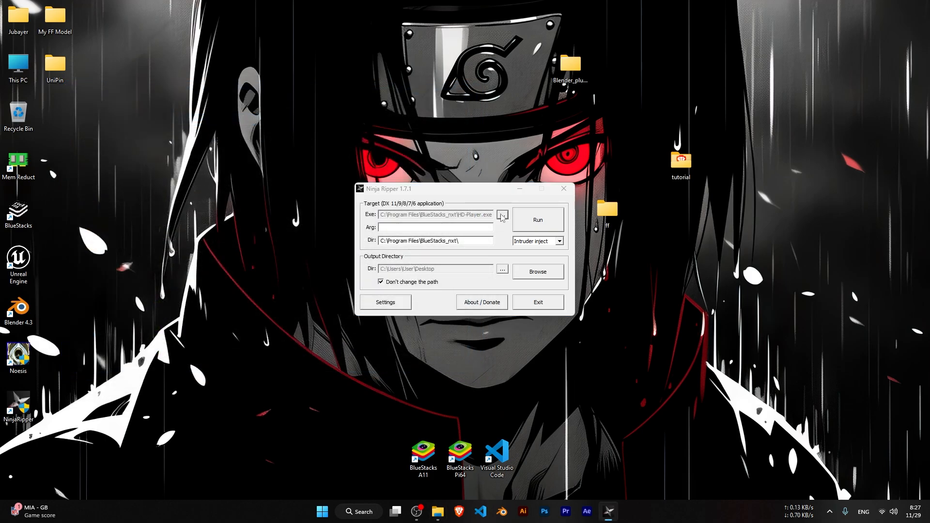
{"action": "left_click", "coordinate": [623, 222]}
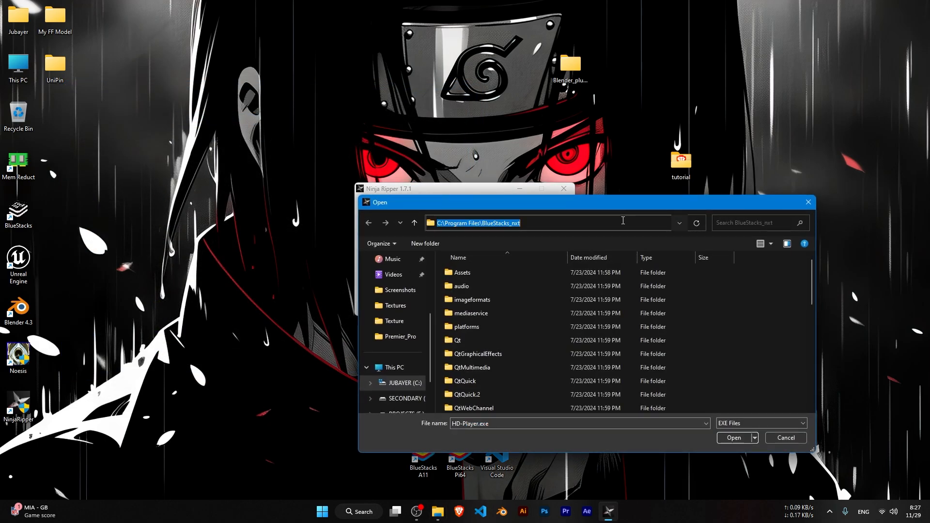
{"action": "left_click", "coordinate": [612, 219]}
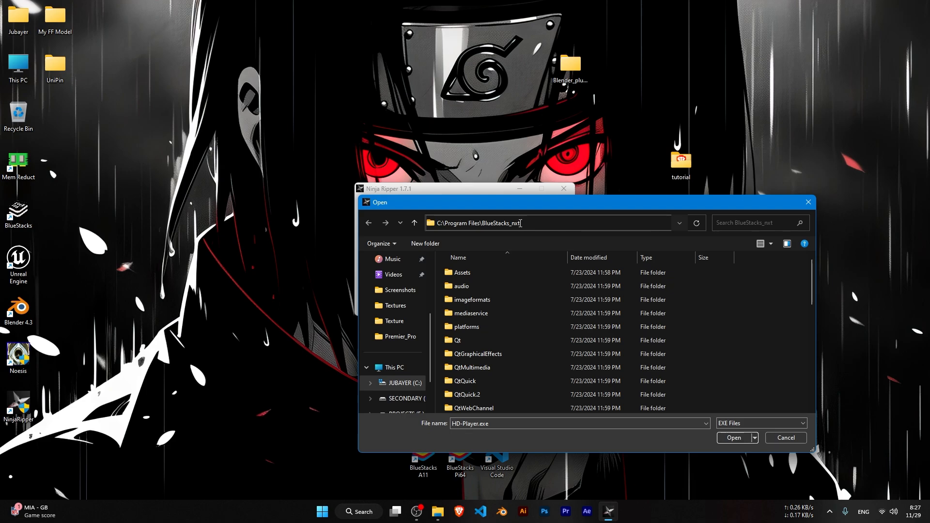
{"action": "scroll", "coordinate": [518, 339], "scroll_direction": "down", "scroll_amount": 10}
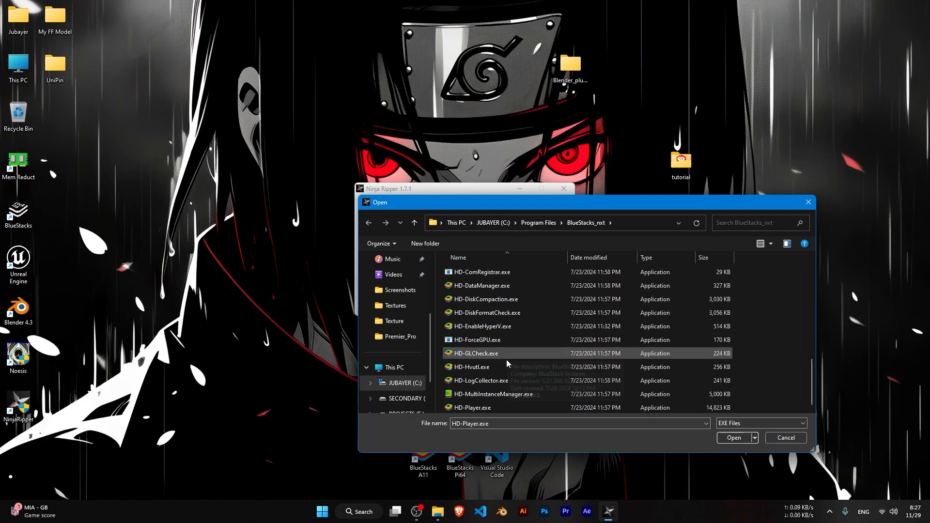
{"action": "left_click", "coordinate": [484, 407]}
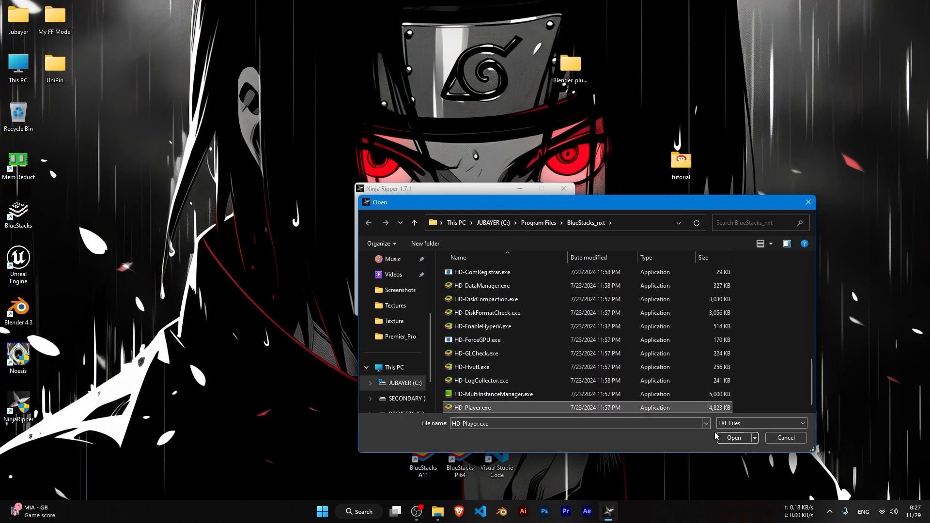
{"action": "left_click", "coordinate": [730, 438]}
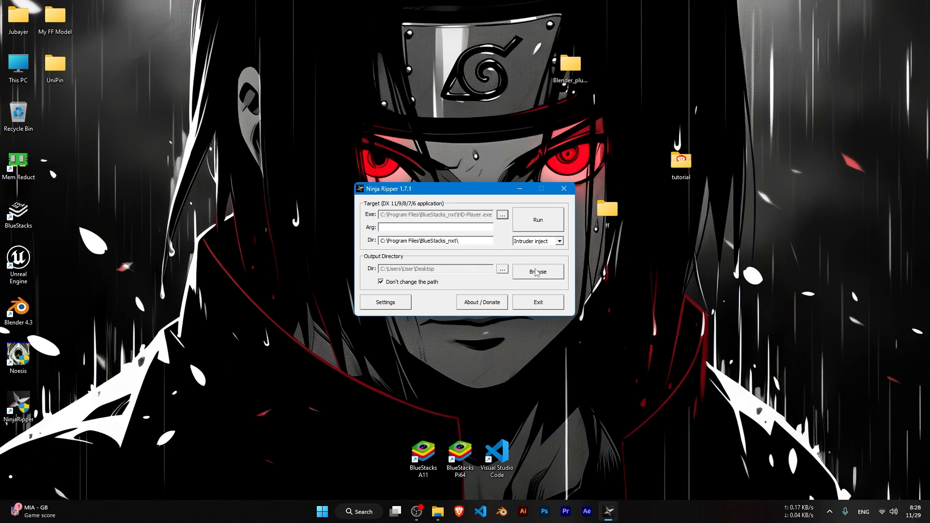
Accept the rip key settings and run the BlueStacks target with Intruder inject.
{"action": "left_click", "coordinate": [402, 304]}
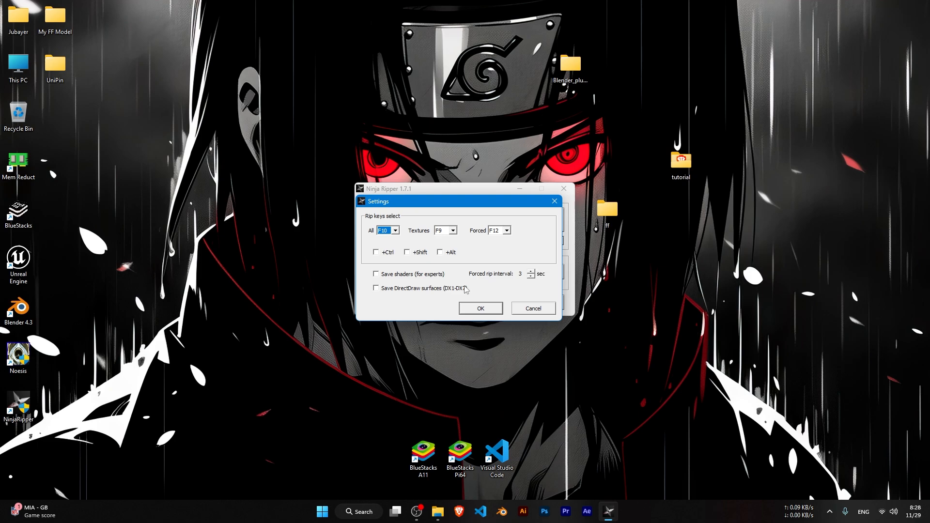
{"action": "left_click", "coordinate": [487, 312]}
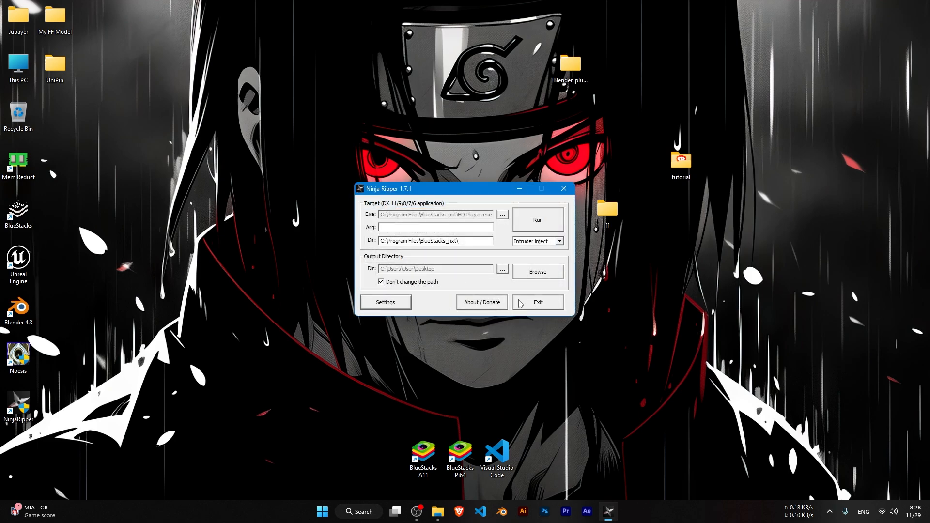
{"action": "left_click", "coordinate": [543, 221]}
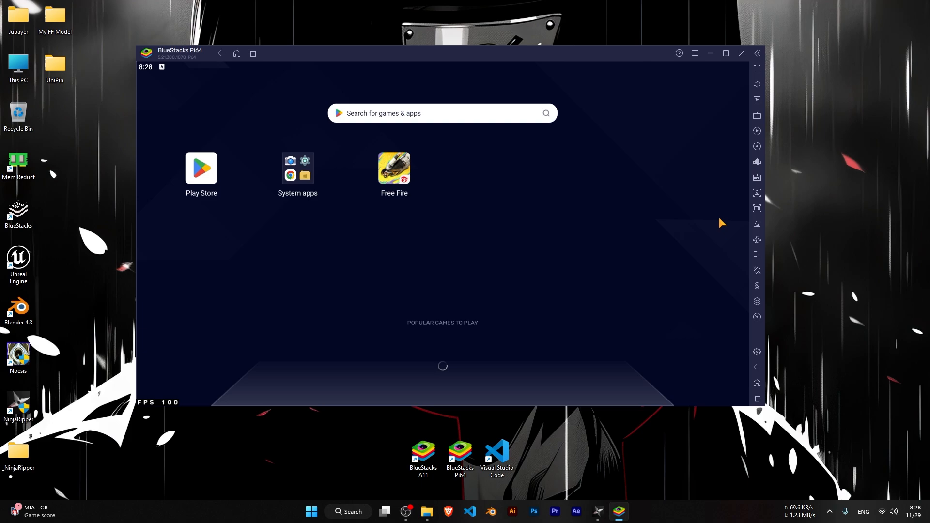
Check which graphics and interface renderers BlueStacks uses in its graphics settings.
{"action": "left_click", "coordinate": [757, 350]}
{"action": "left_click", "coordinate": [287, 141]}
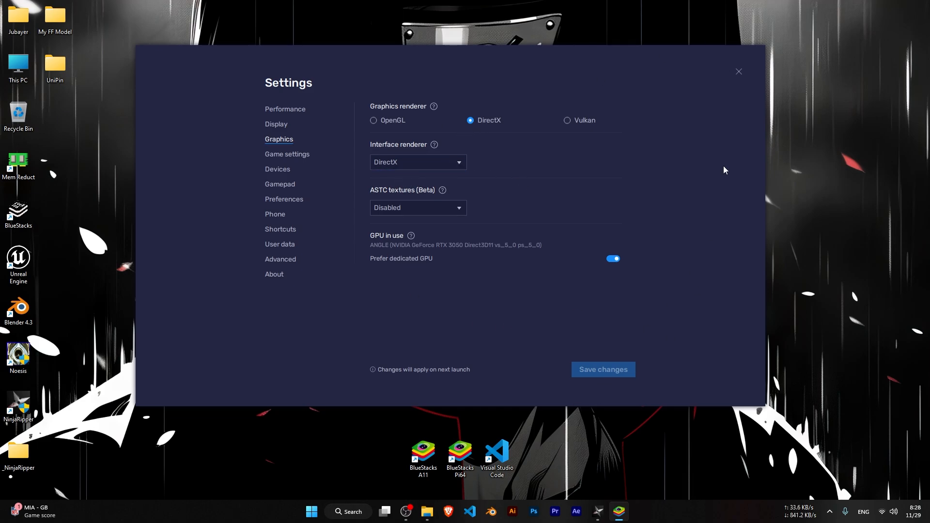
{"action": "left_click", "coordinate": [739, 72]}
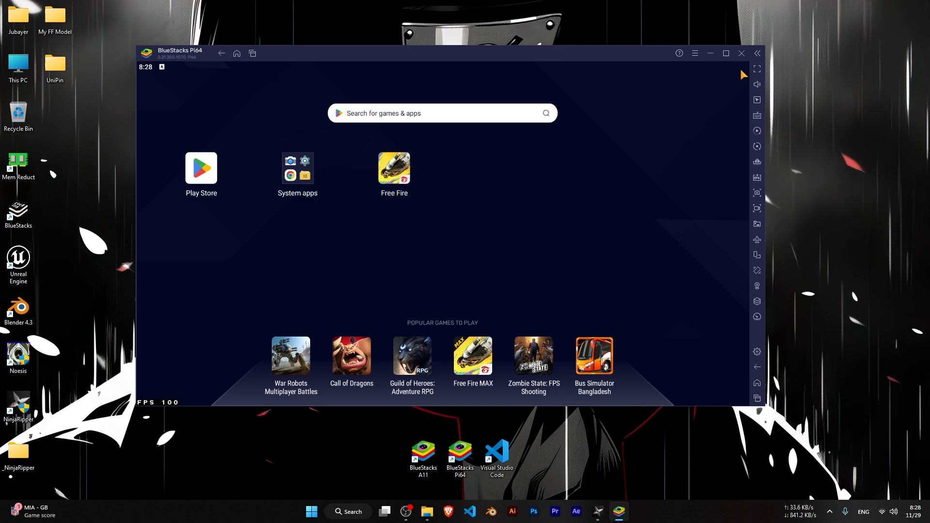
Launch Free Fire in the emulator and dismiss the two event pop-ups to reach the lobby.
{"action": "left_click", "coordinate": [398, 167]}
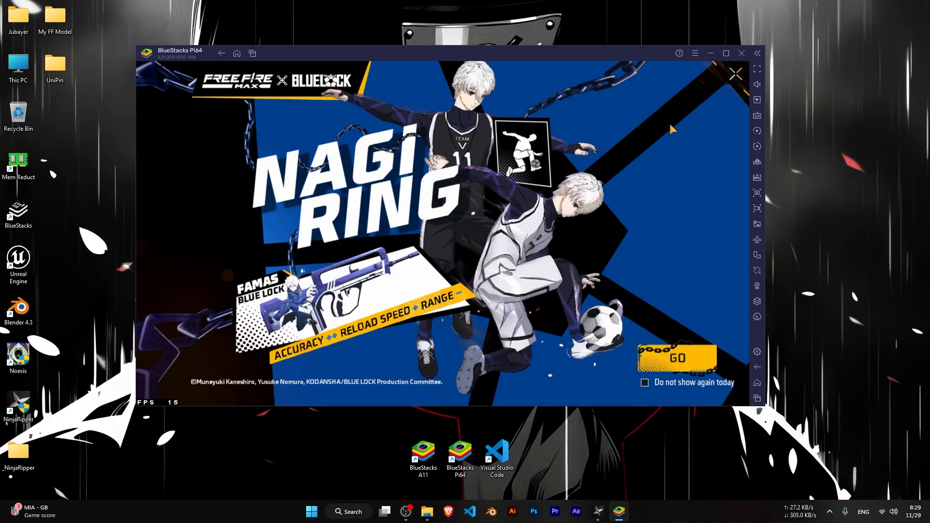
{"action": "left_click", "coordinate": [734, 74]}
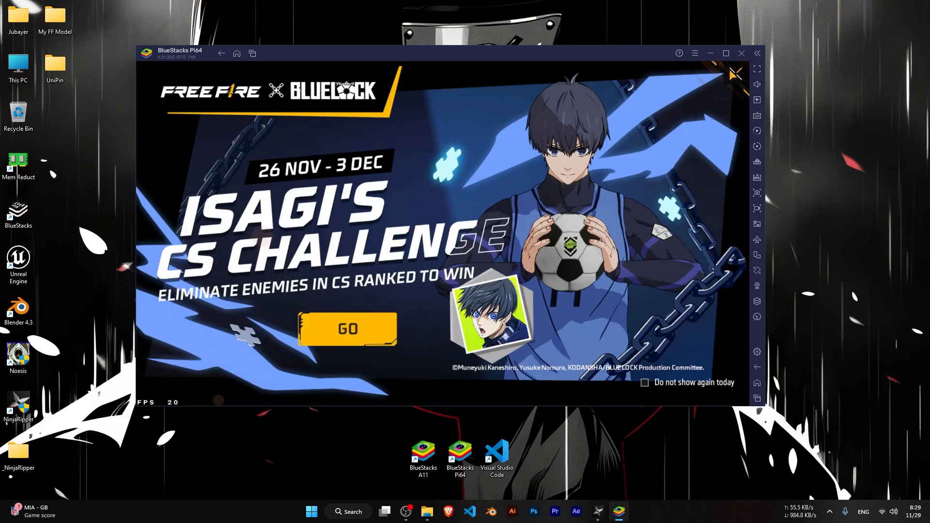
{"action": "left_click", "coordinate": [734, 73]}
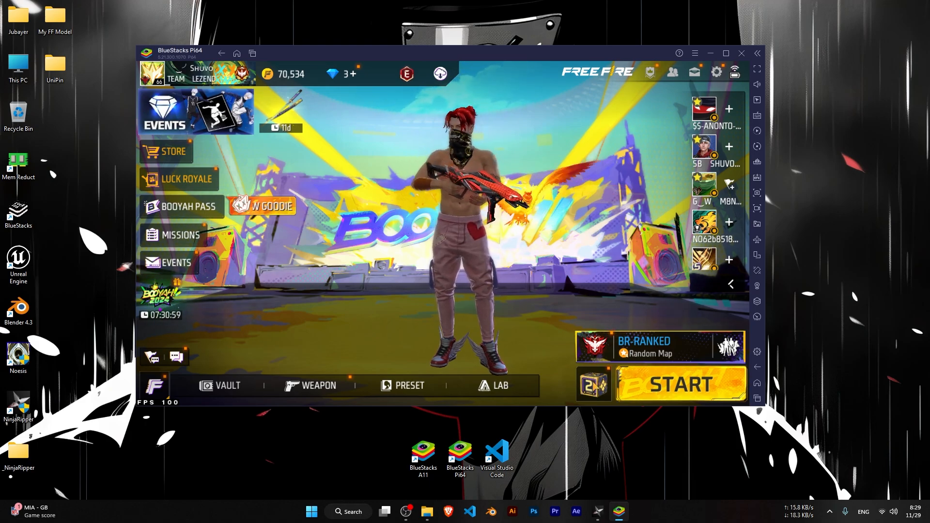
Switch the lobby character to preset 3 and close the preset selection.
{"action": "left_click", "coordinate": [596, 383]}
{"action": "left_click", "coordinate": [527, 165]}
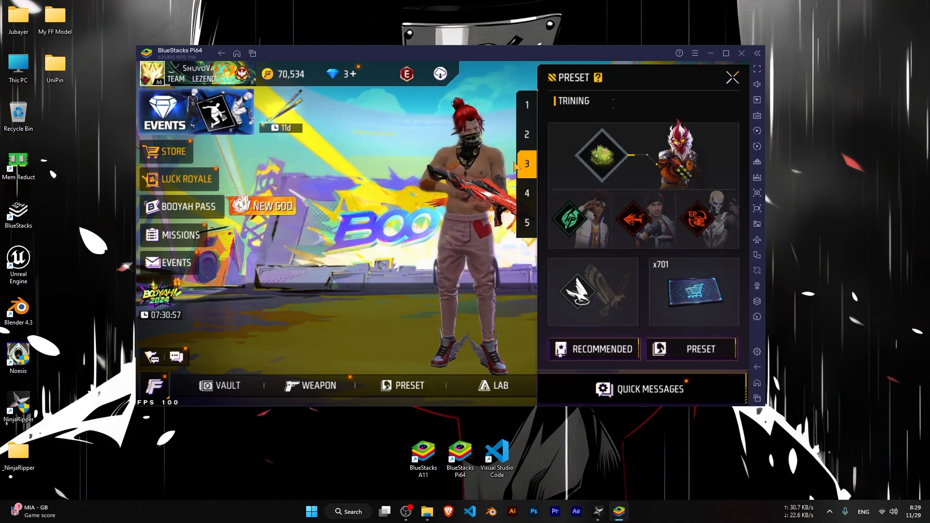
{"action": "left_click", "coordinate": [517, 186]}
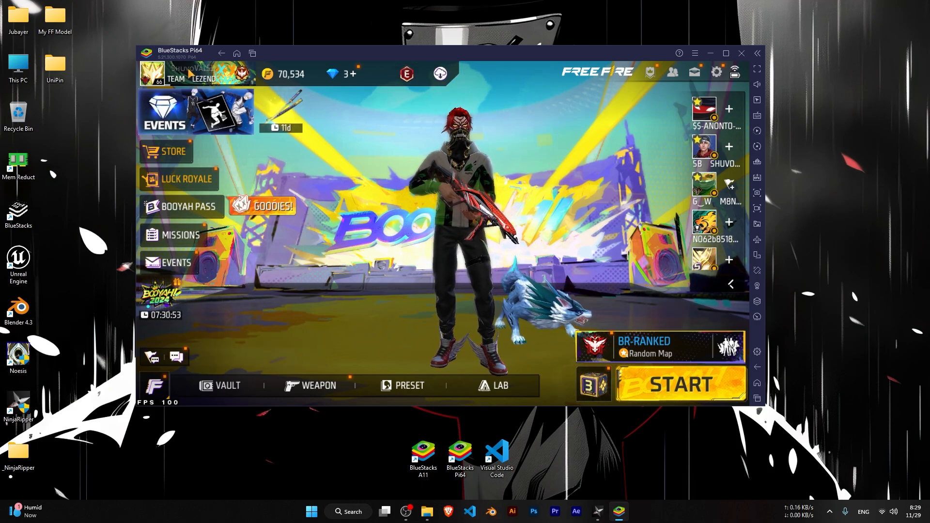
Open the player profile and switch the character to the full-screen rotated photo view.
{"action": "left_click", "coordinate": [198, 75]}
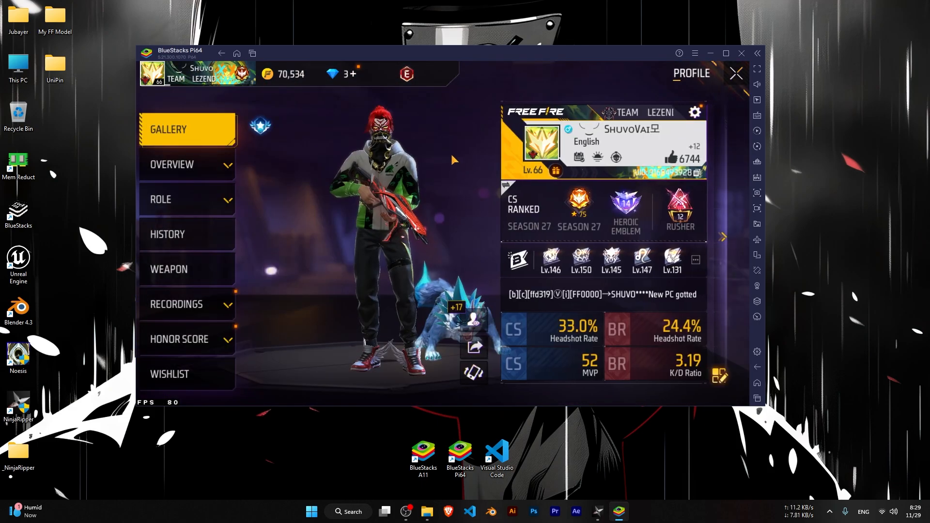
{"action": "left_click", "coordinate": [477, 372]}
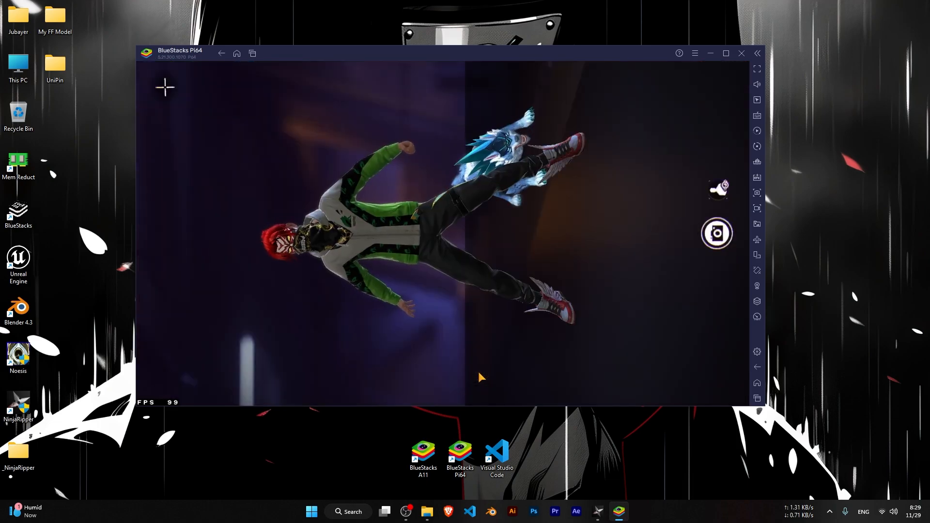
{"action": "left_click", "coordinate": [426, 279]}
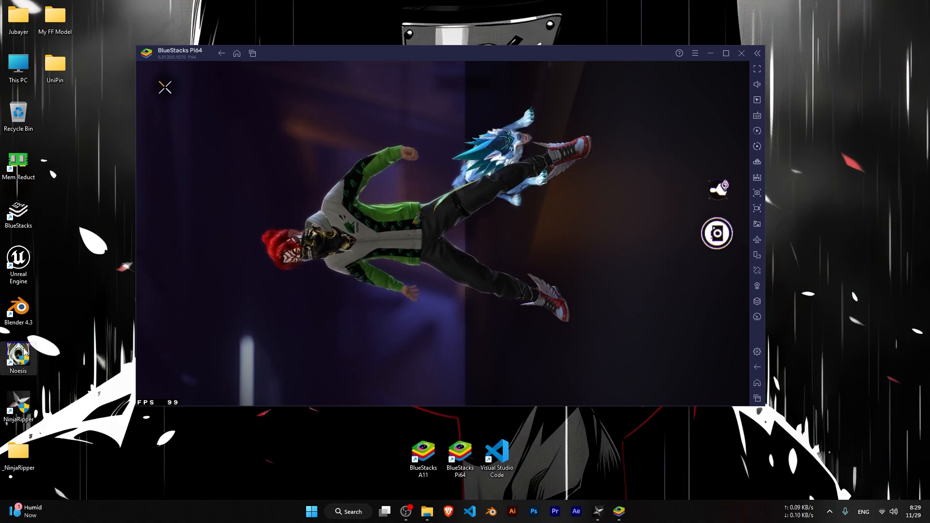
Examine the program files in the Noesis folder on the SECONDARY (D:) drive, and close the folder window.
{"action": "right_click", "coordinate": [24, 367]}
{"action": "key", "text": "Escape"}
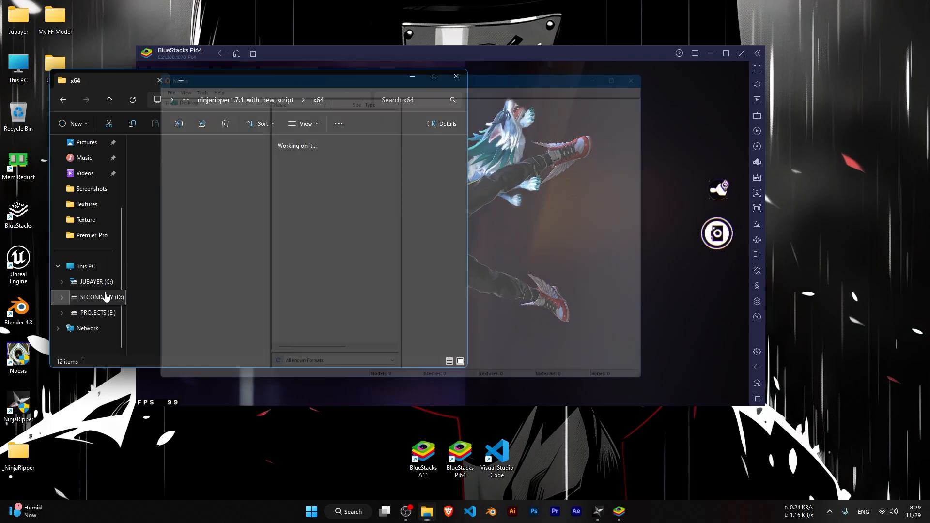
{"action": "left_click", "coordinate": [105, 296]}
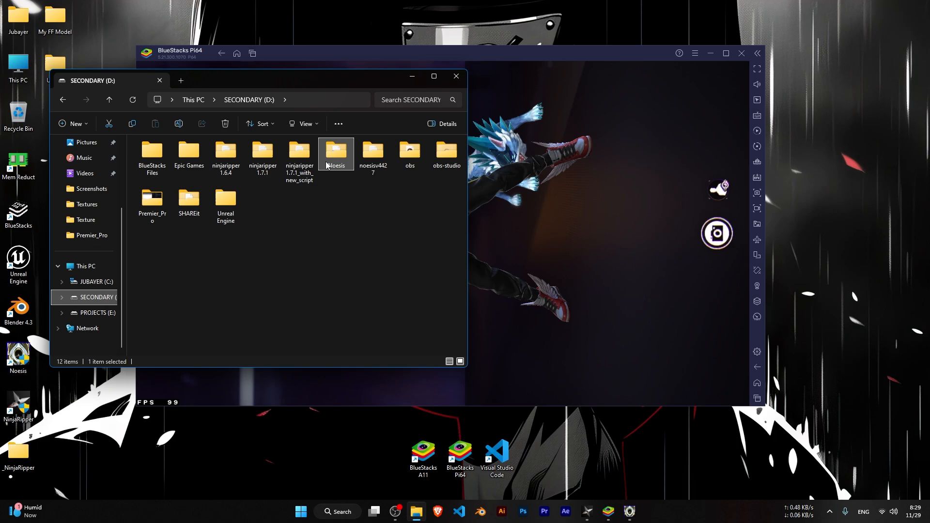
{"action": "double_click", "coordinate": [338, 154]}
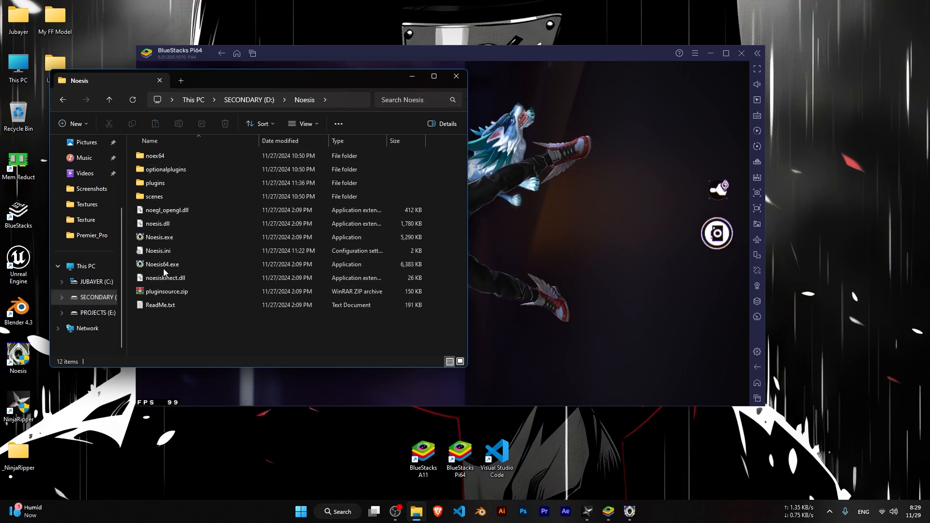
{"action": "left_click", "coordinate": [454, 80]}
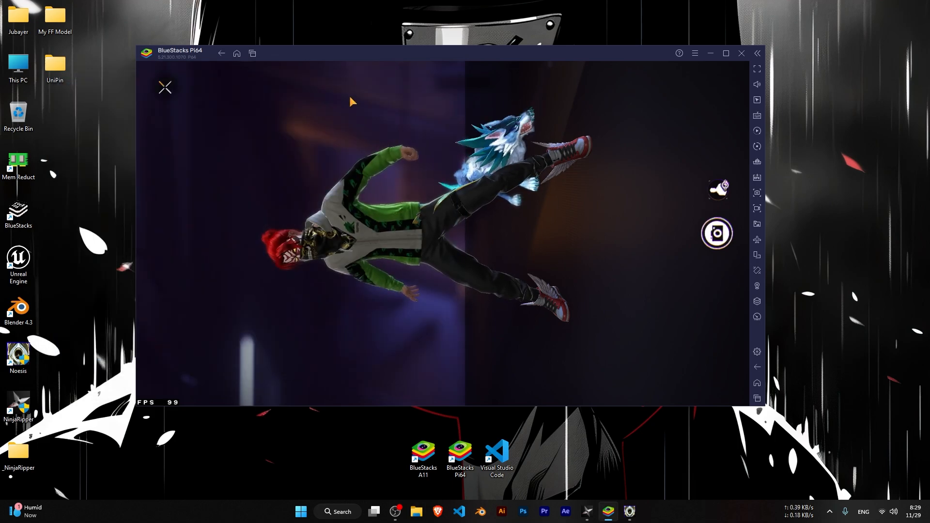
Switch to Noesis and open the 2024.11.29_20.29.26_HD-Player.exe rip folder inside _NinjaRipper.
{"action": "left_click", "coordinate": [628, 513]}
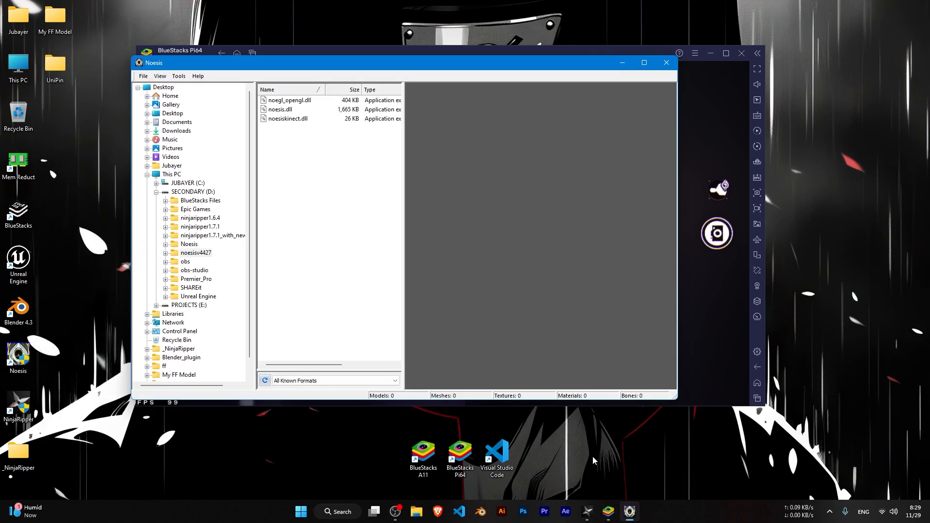
{"action": "left_click", "coordinate": [146, 175]}
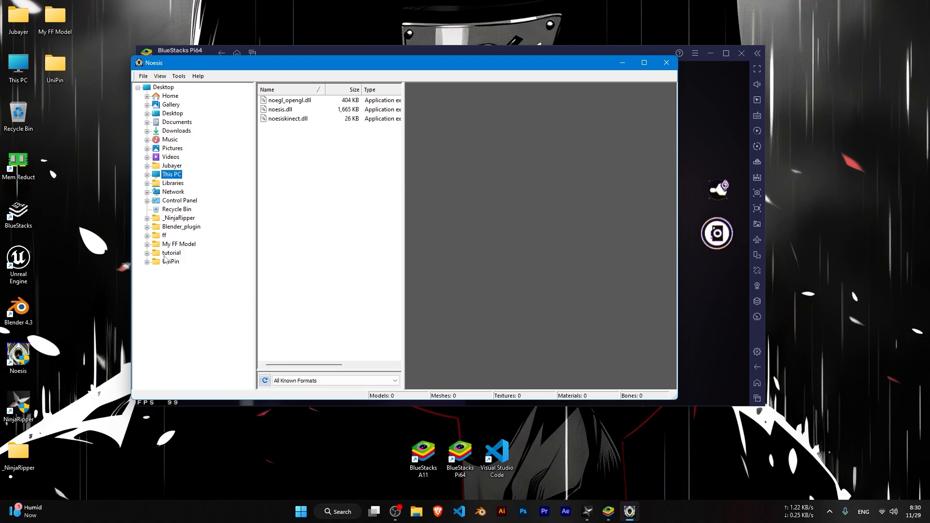
{"action": "left_click", "coordinate": [147, 218]}
{"action": "left_click", "coordinate": [186, 227]}
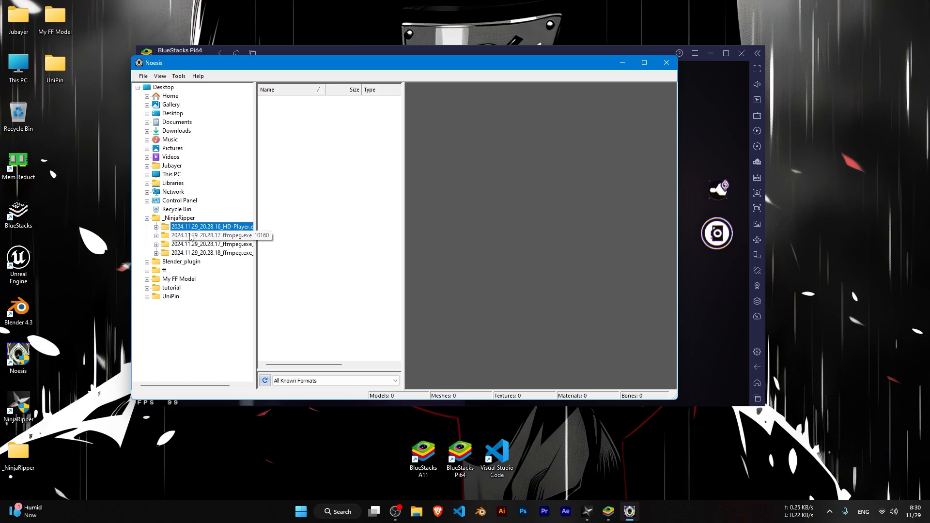
{"action": "double_click", "coordinate": [196, 228]}
{"action": "left_click", "coordinate": [213, 236]}
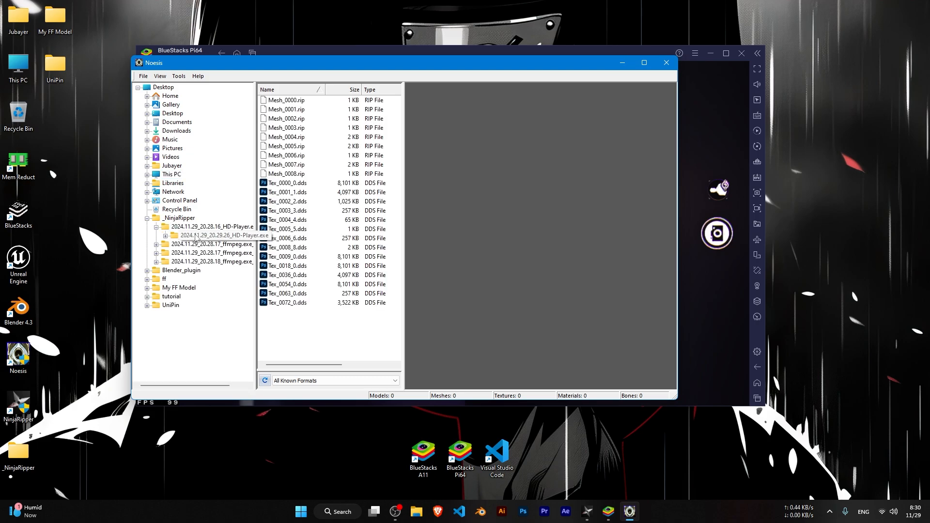
Preview the ripped meshes between Mesh_0000.rip and Mesh_0008.rip one after another, looking for character parts.
{"action": "left_click", "coordinate": [283, 118]}
{"action": "left_click", "coordinate": [291, 109]}
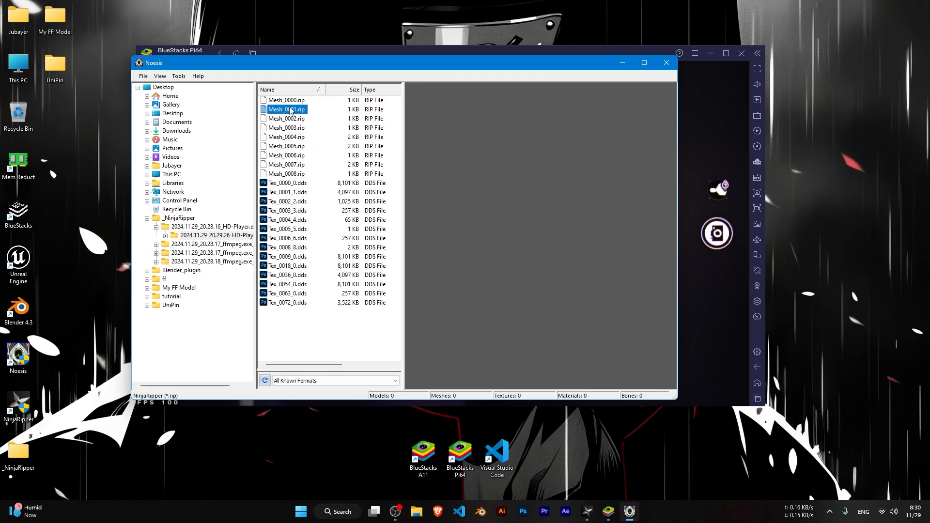
{"action": "left_click", "coordinate": [290, 101]}
{"action": "left_click", "coordinate": [290, 118]}
{"action": "left_click", "coordinate": [290, 128]}
{"action": "left_click", "coordinate": [290, 138]}
{"action": "left_click", "coordinate": [289, 157]}
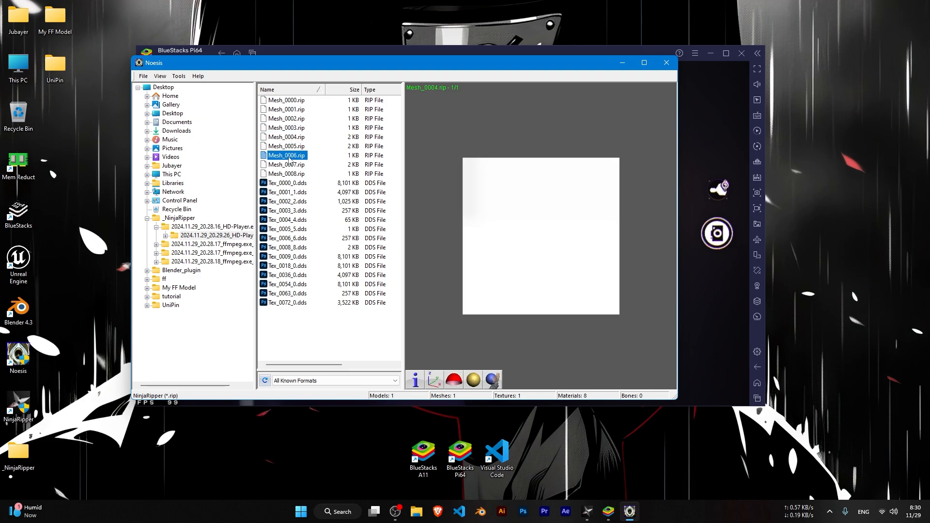
{"action": "left_click", "coordinate": [284, 174]}
{"action": "left_click", "coordinate": [285, 164]}
{"action": "left_click", "coordinate": [286, 147]}
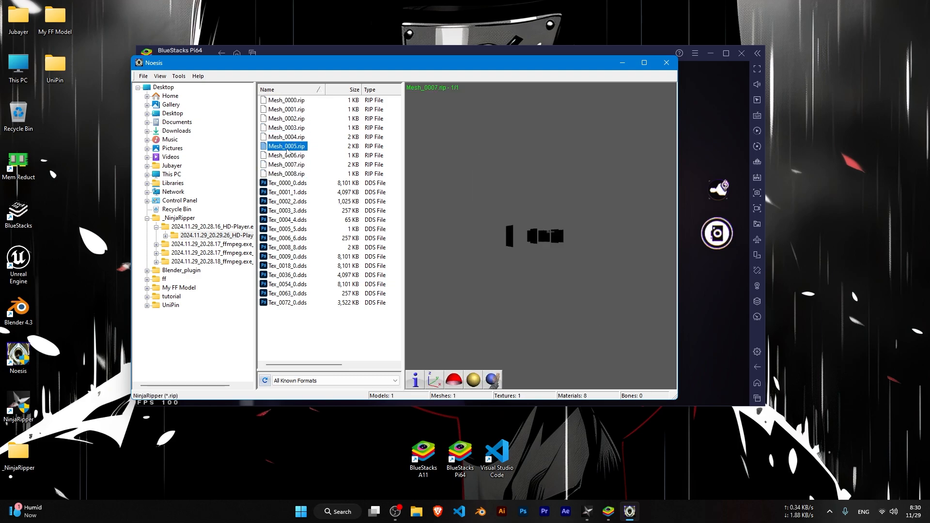
{"action": "left_click", "coordinate": [288, 138]}
{"action": "left_click", "coordinate": [288, 129]}
{"action": "left_click", "coordinate": [287, 110]}
{"action": "left_click", "coordinate": [288, 100]}
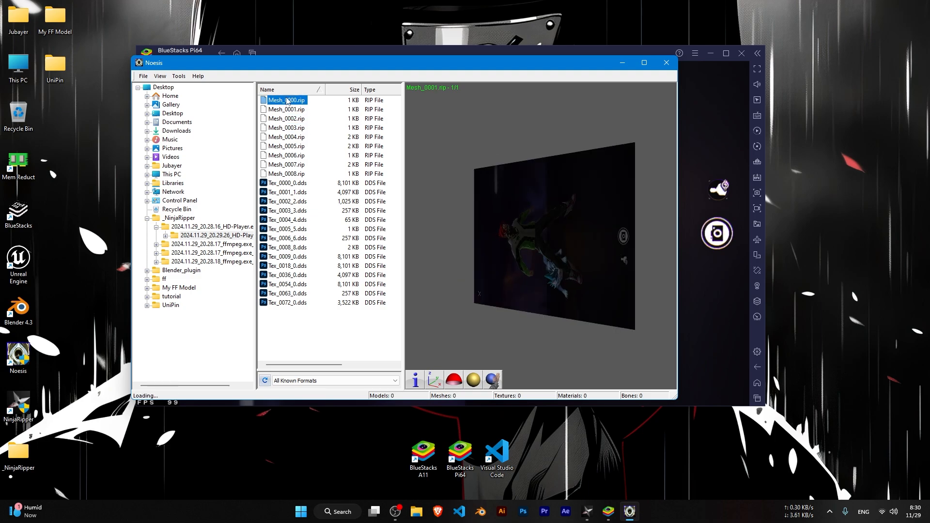
Check the ffmpeg.exe rip folders for contents, and reopen the 2024.11.29_20.29.26_HD-Player.exe folder.
{"action": "left_click", "coordinate": [156, 227]}
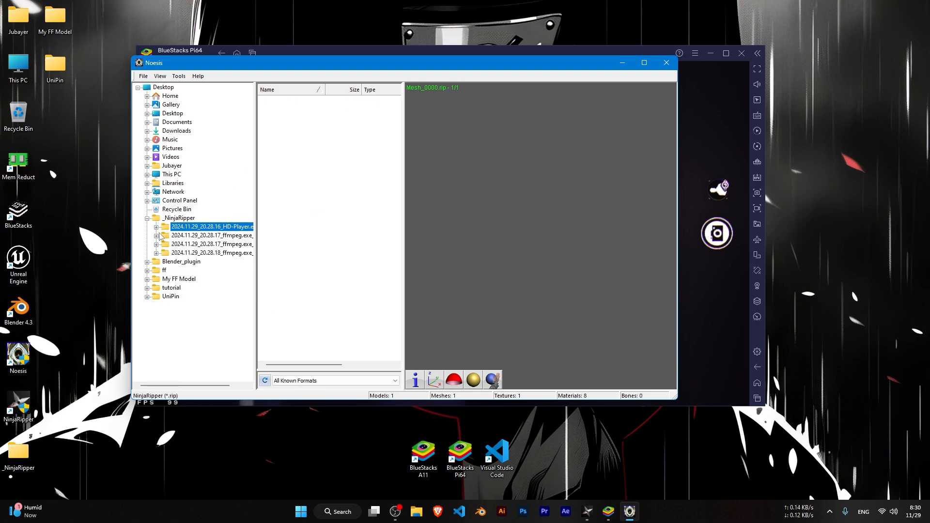
{"action": "left_click", "coordinate": [155, 235]}
{"action": "left_click", "coordinate": [167, 235]}
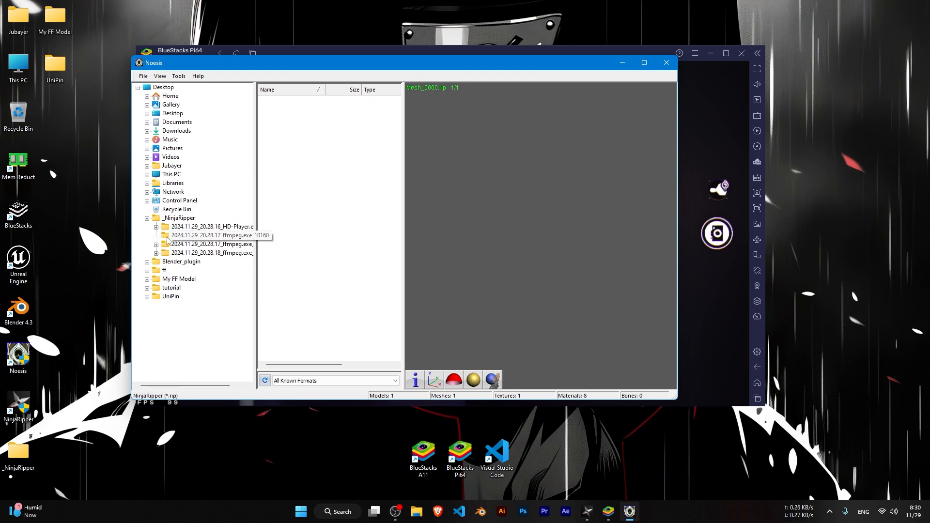
{"action": "left_click", "coordinate": [155, 247]}
{"action": "left_click", "coordinate": [194, 228]}
{"action": "left_click", "coordinate": [217, 235]}
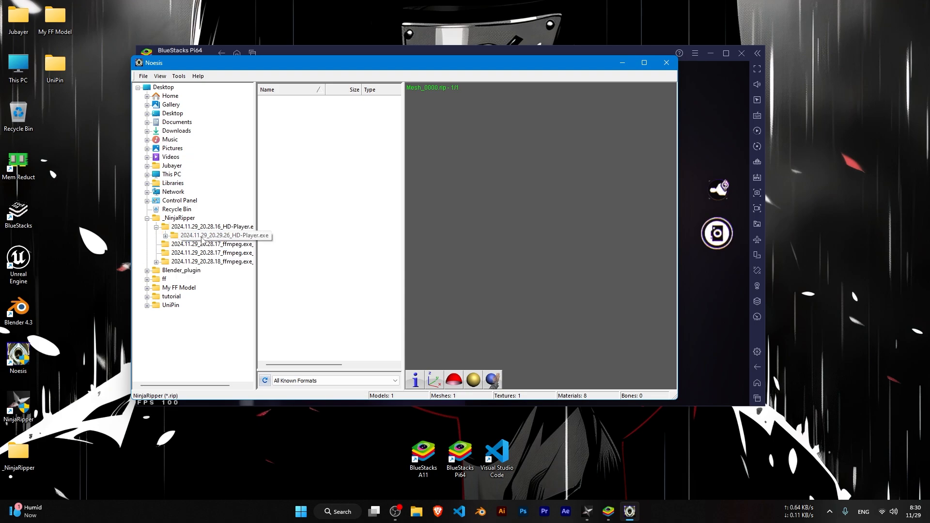
Preview Mesh_0005, Mesh_0007, Mesh_0003 and Mesh_0002 again, and close Noesis.
{"action": "left_click", "coordinate": [287, 146]}
{"action": "left_click", "coordinate": [286, 165]}
{"action": "left_click", "coordinate": [284, 146]}
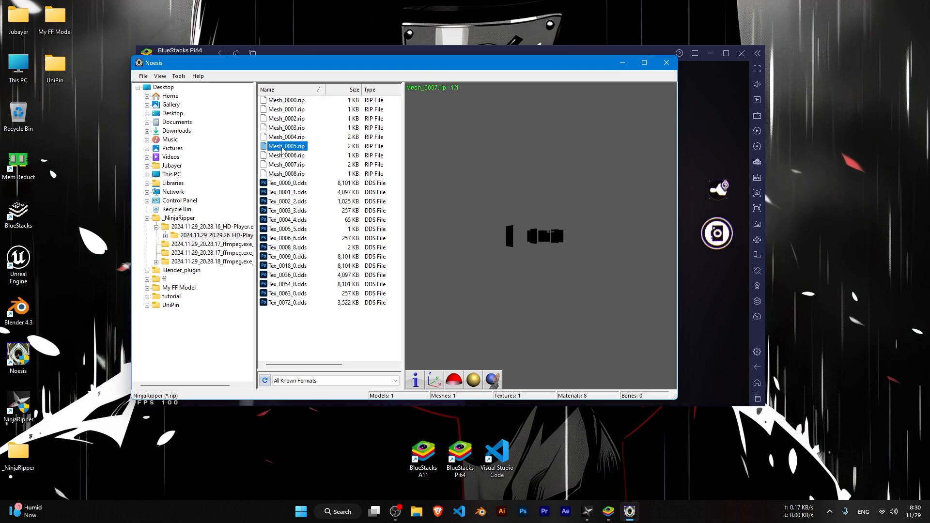
{"action": "left_click", "coordinate": [284, 128]}
{"action": "left_click", "coordinate": [283, 119]}
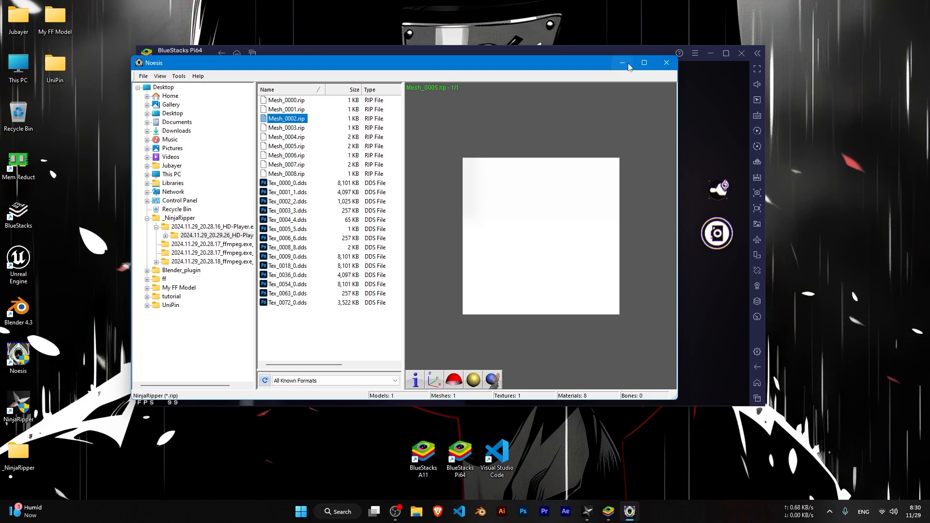
{"action": "left_click", "coordinate": [673, 66]}
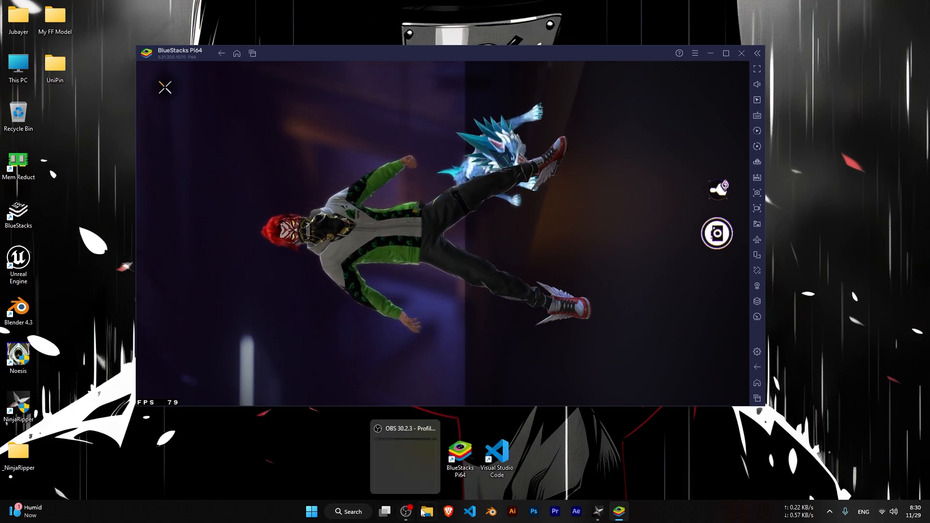
Examine the Textures subfolder of the HD-Player.exe_6724 rip in the desktop's _NinjaRipper folder, and close the window.
{"action": "double_click", "coordinate": [21, 458]}
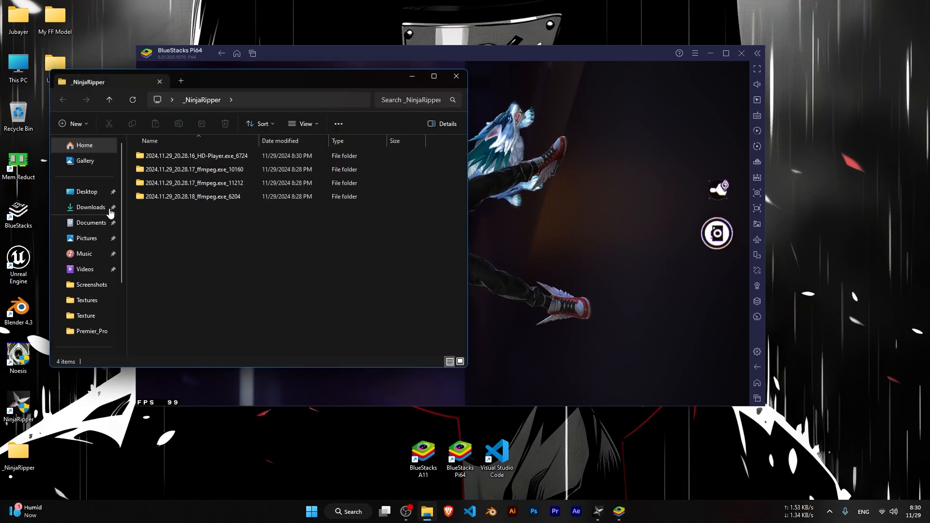
{"action": "double_click", "coordinate": [167, 158]}
{"action": "double_click", "coordinate": [174, 170]}
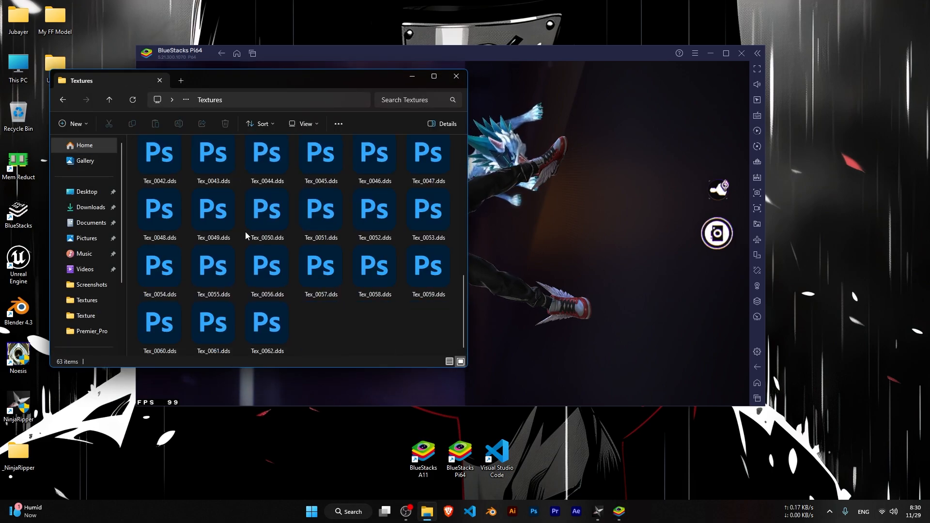
{"action": "key", "text": "alt+Left"}
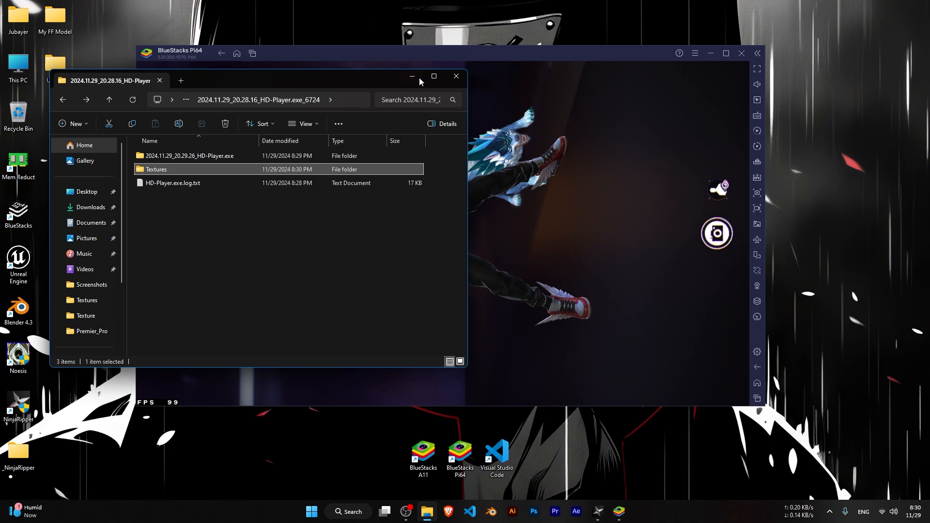
{"action": "left_click", "coordinate": [456, 77]}
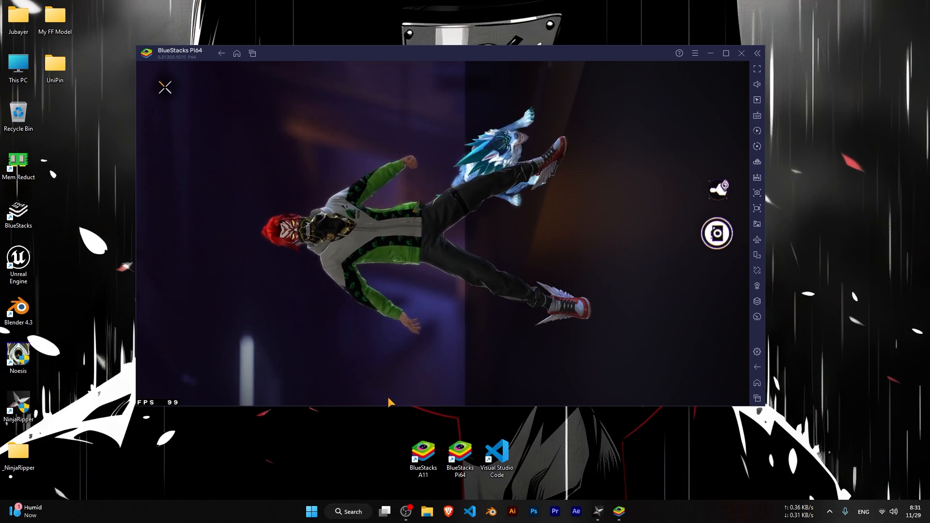
Open the 2024.11.29_20.30.53_HD-Player.exe rip folder in Noesis and preview Mesh_0015, Mesh_0019 and Mesh_0024.
{"action": "mouse_move", "coordinate": [599, 511]}
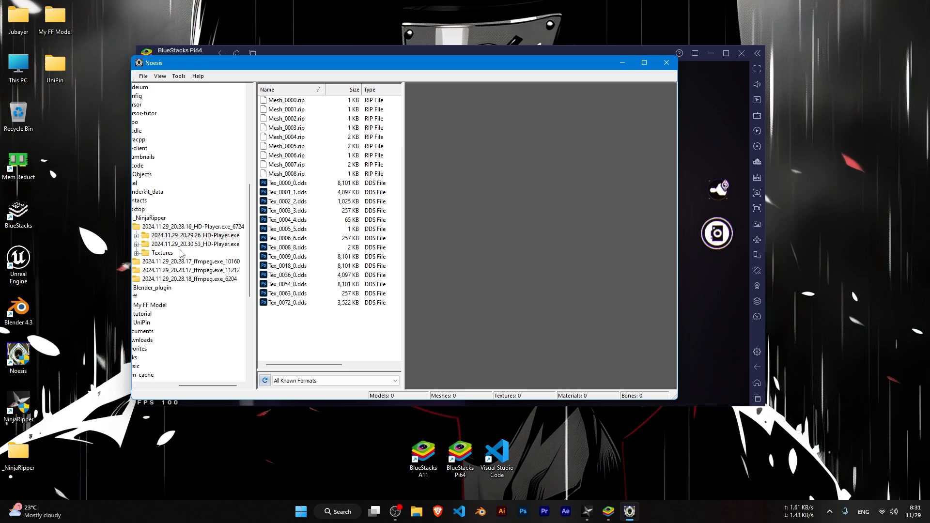
{"action": "left_click", "coordinate": [182, 244]}
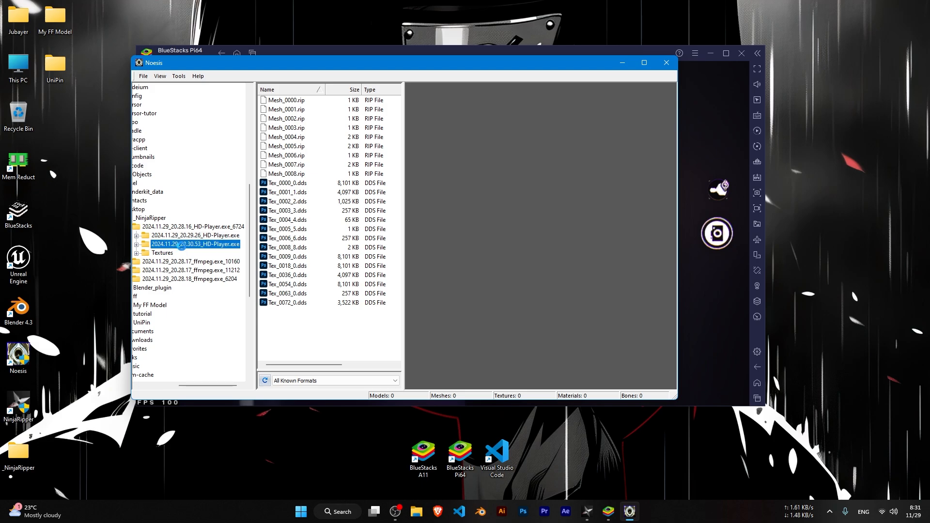
{"action": "scroll", "coordinate": [347, 224], "scroll_direction": "down", "scroll_amount": 3}
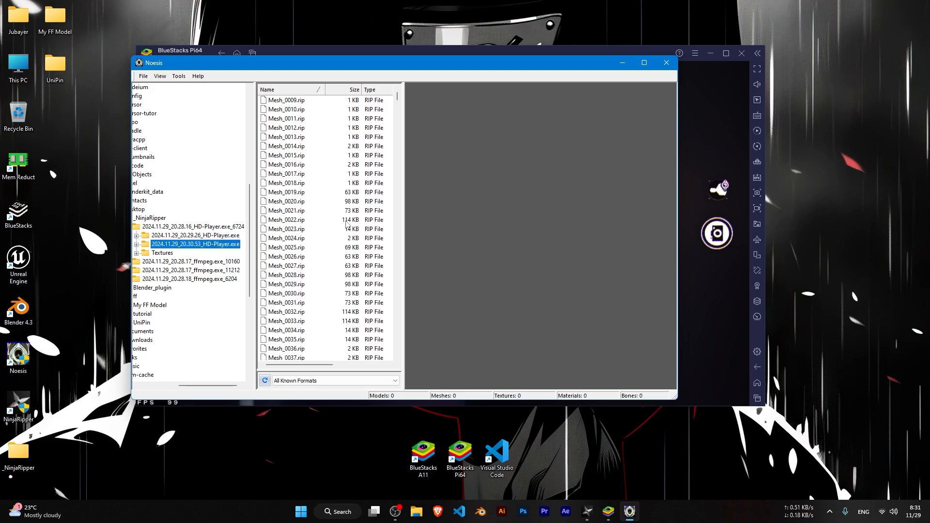
{"action": "left_click", "coordinate": [290, 155]}
{"action": "left_click", "coordinate": [291, 192]}
{"action": "left_click", "coordinate": [293, 238]}
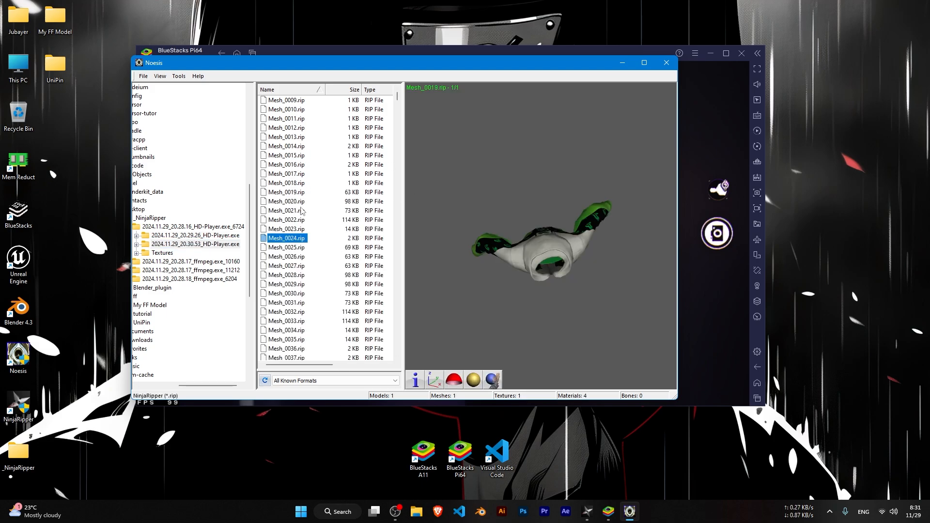
Inspect the jacket mesh Mesh_0019.rip and its texture up close and from a distance in the preview.
{"action": "left_click", "coordinate": [600, 266]}
{"action": "scroll", "coordinate": [596, 251], "scroll_direction": "up", "scroll_amount": 5}
{"action": "scroll", "coordinate": [596, 251], "scroll_direction": "down", "scroll_amount": 10}
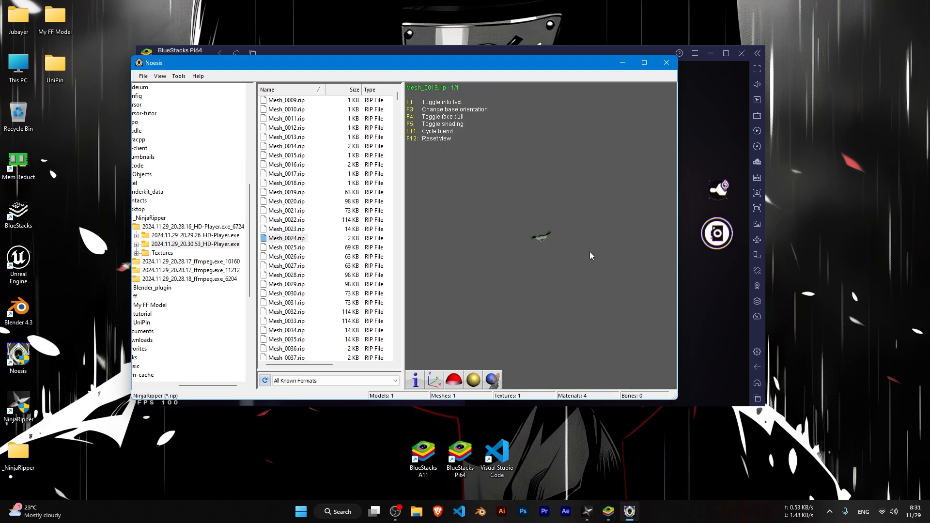
{"action": "scroll", "coordinate": [584, 251], "scroll_direction": "up", "scroll_amount": 8}
{"action": "scroll", "coordinate": [581, 250], "scroll_direction": "down", "scroll_amount": 4}
{"action": "scroll", "coordinate": [582, 249], "scroll_direction": "up", "scroll_amount": 4}
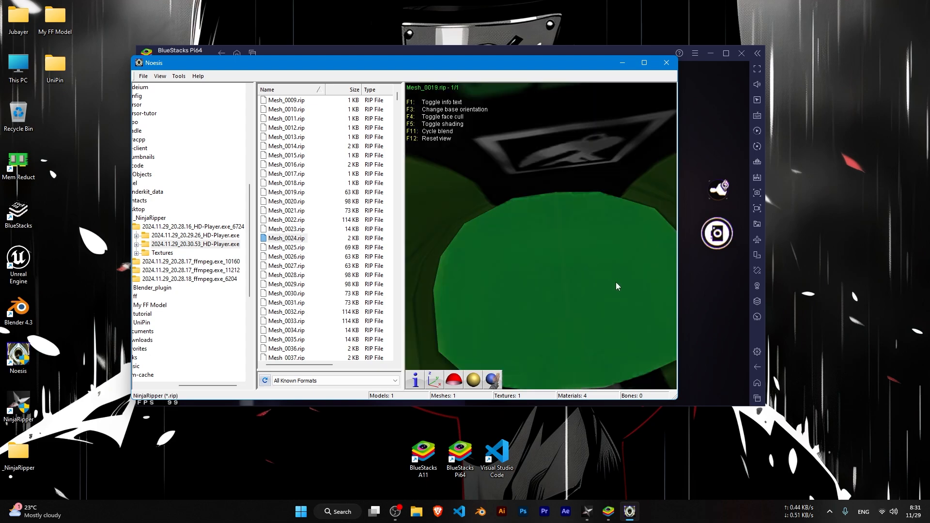
{"action": "scroll", "coordinate": [613, 283], "scroll_direction": "down", "scroll_amount": 4}
{"action": "scroll", "coordinate": [591, 265], "scroll_direction": "down", "scroll_amount": 2}
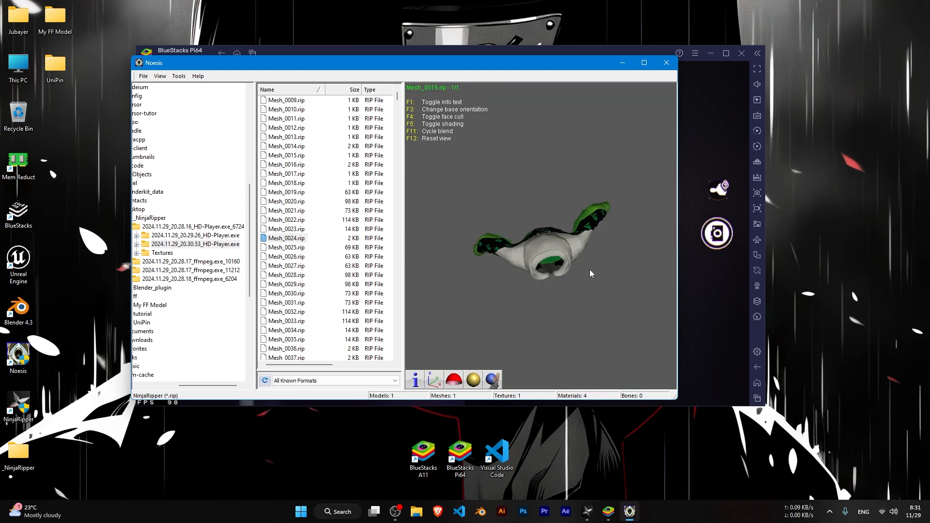
{"action": "scroll", "coordinate": [590, 269], "scroll_direction": "up", "scroll_amount": 1}
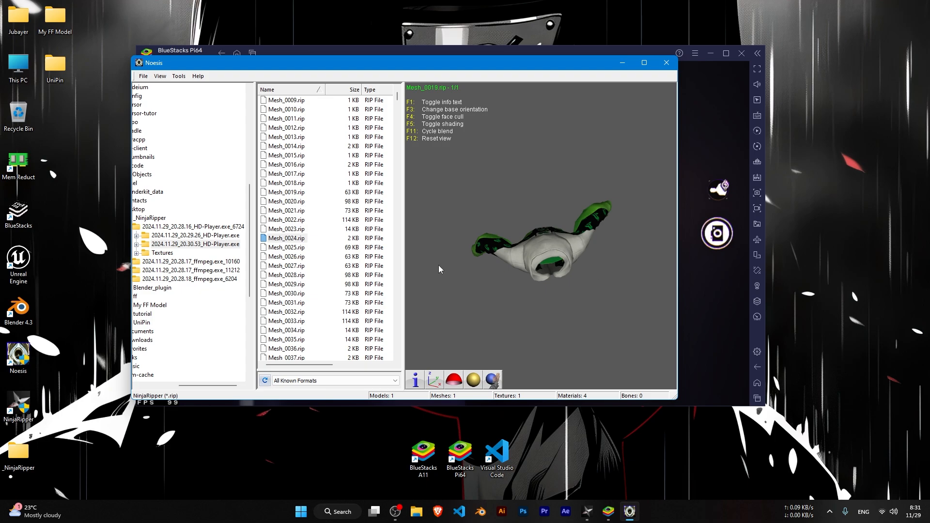
{"action": "scroll", "coordinate": [290, 233], "scroll_direction": "down", "scroll_amount": 1}
Preview meshes from Mesh_0024 to Mesh_0038, including Mesh_0026, Mesh_0028 and the shoes in Mesh_0030.
{"action": "left_click", "coordinate": [289, 220]}
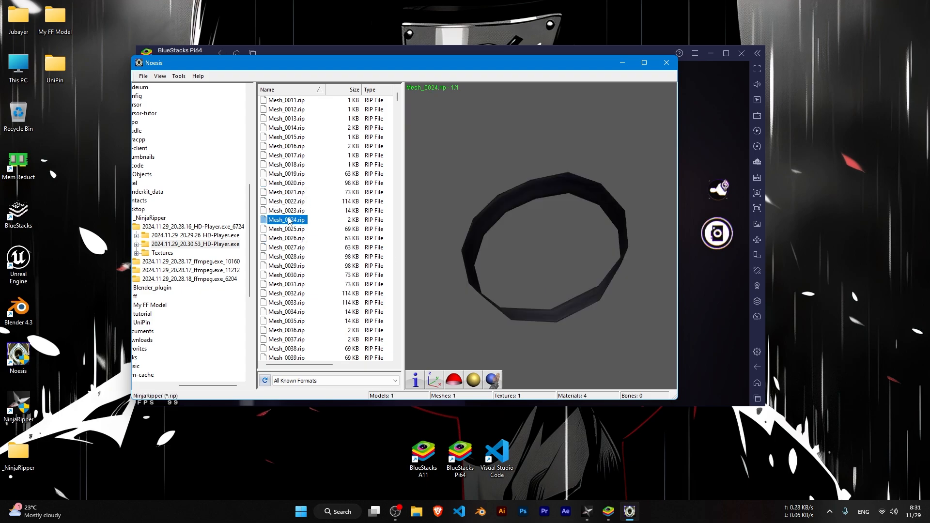
{"action": "left_click", "coordinate": [289, 238]}
{"action": "left_click", "coordinate": [289, 256]}
{"action": "left_click", "coordinate": [289, 275]}
{"action": "scroll", "coordinate": [289, 276], "scroll_direction": "down", "scroll_amount": 1}
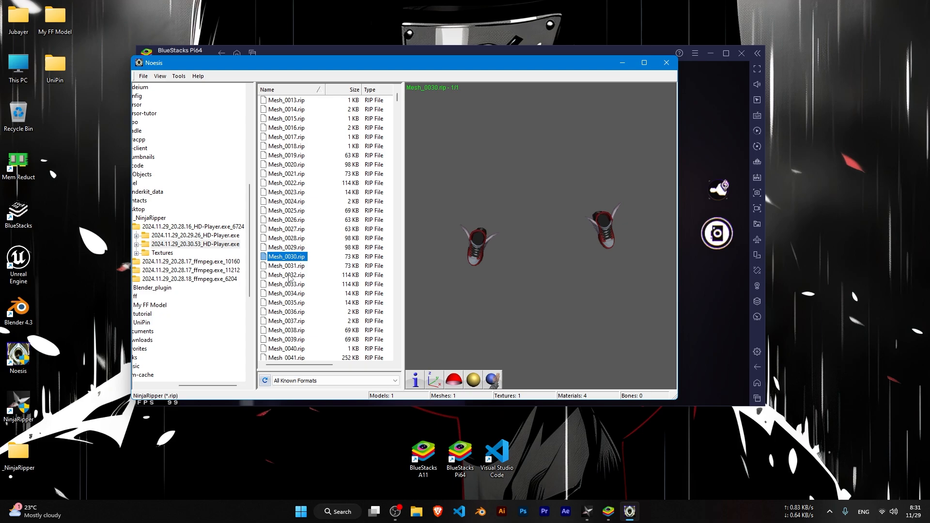
{"action": "left_click", "coordinate": [289, 275]}
{"action": "scroll", "coordinate": [289, 276], "scroll_direction": "down", "scroll_amount": 1}
{"action": "left_click", "coordinate": [289, 274]}
{"action": "scroll", "coordinate": [291, 275], "scroll_direction": "down", "scroll_amount": 1}
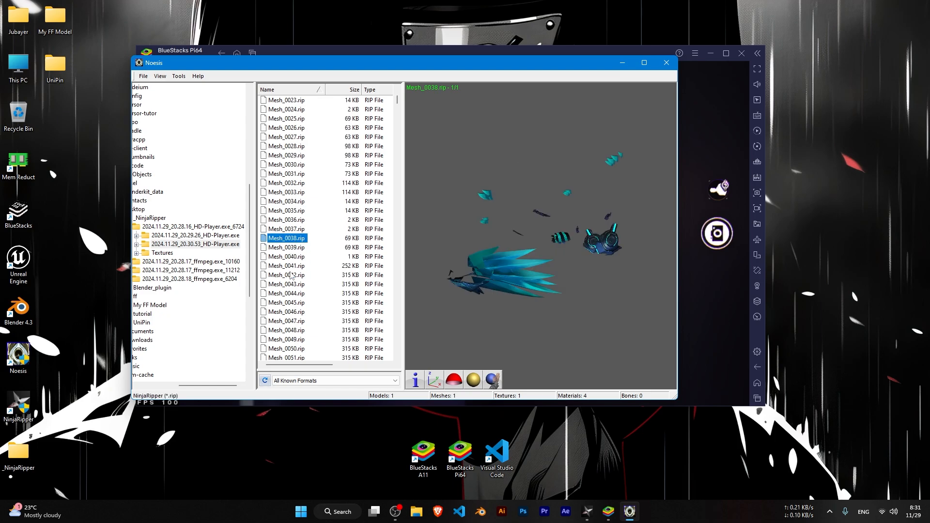
Preview meshes from Mesh_0042 to Mesh_0060, including Mesh_0046, Mesh_0057 and Mesh_0058.
{"action": "left_click", "coordinate": [290, 275]}
{"action": "scroll", "coordinate": [291, 275], "scroll_direction": "down", "scroll_amount": 2}
{"action": "left_click", "coordinate": [291, 275]}
{"action": "scroll", "coordinate": [292, 274], "scroll_direction": "down", "scroll_amount": 3}
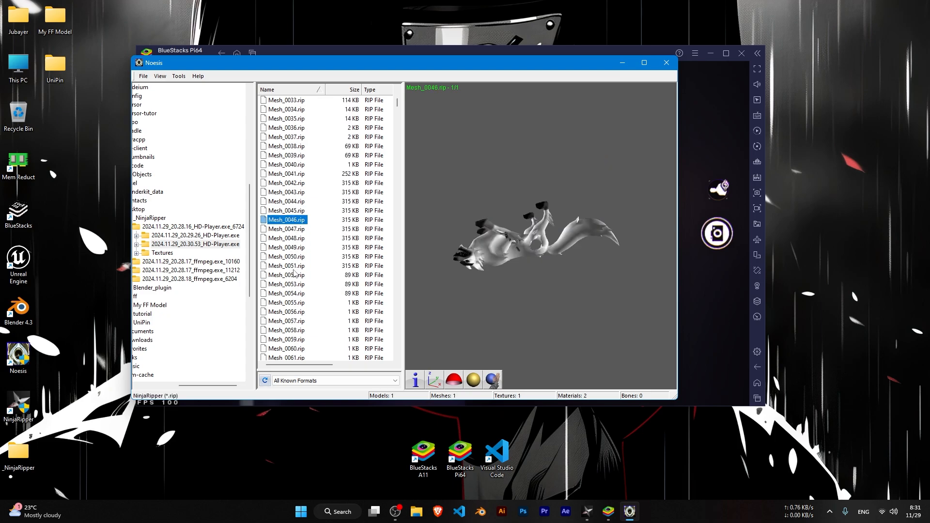
{"action": "left_click", "coordinate": [293, 267]}
{"action": "scroll", "coordinate": [294, 267], "scroll_direction": "down", "scroll_amount": 2}
{"action": "left_click", "coordinate": [294, 268]}
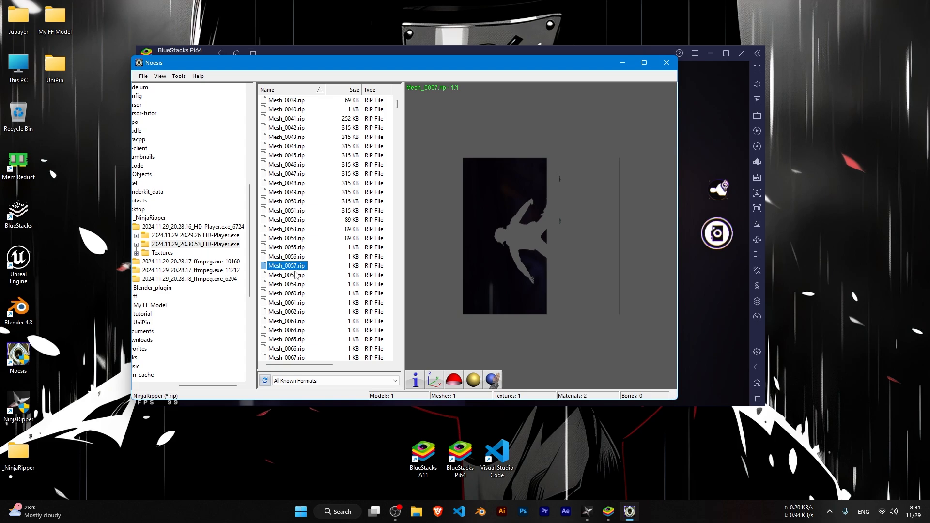
{"action": "left_click", "coordinate": [296, 274]}
{"action": "left_click", "coordinate": [299, 293]}
Check the meshes further down the rip folder, previewing Mesh_0129 and Mesh_0138.
{"action": "scroll", "coordinate": [300, 291], "scroll_direction": "down", "scroll_amount": 13}
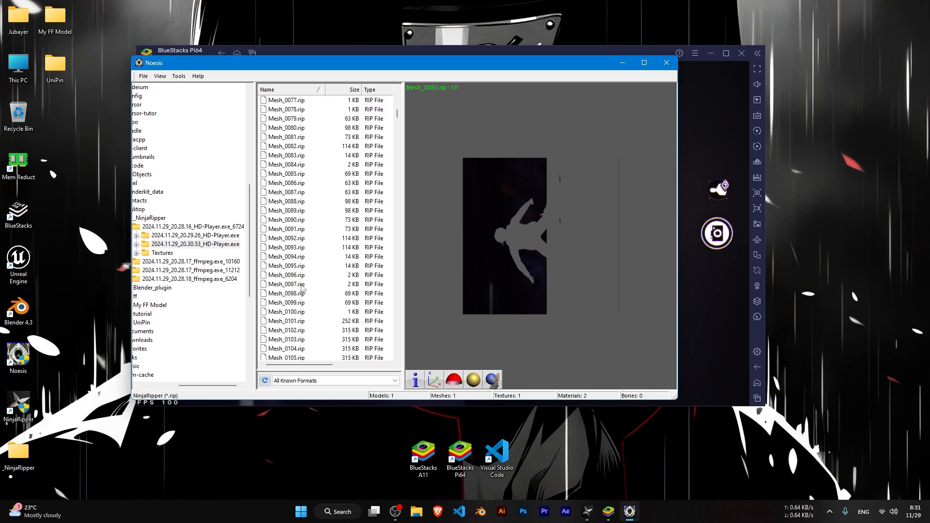
{"action": "scroll", "coordinate": [303, 289], "scroll_direction": "down", "scroll_amount": 9}
{"action": "left_click", "coordinate": [290, 321]}
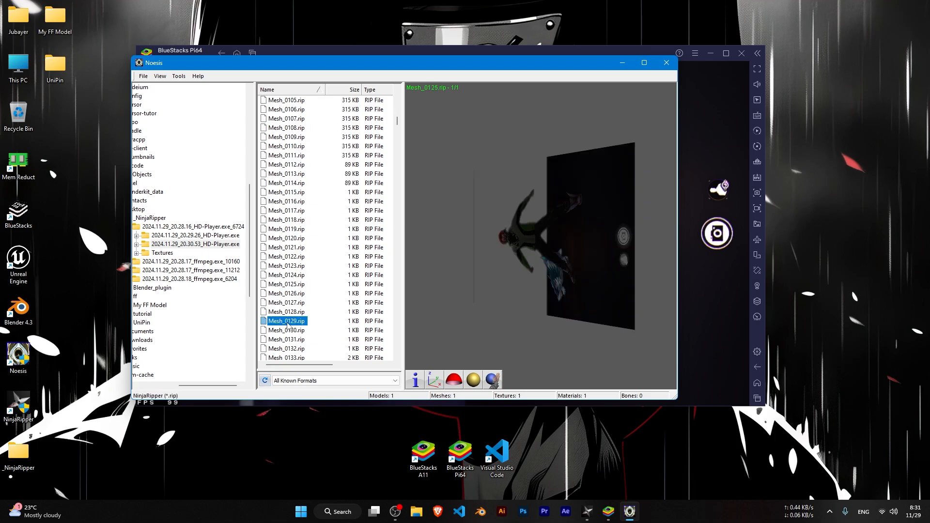
{"action": "scroll", "coordinate": [290, 317], "scroll_direction": "down", "scroll_amount": 3}
{"action": "left_click", "coordinate": [291, 311]}
{"action": "scroll", "coordinate": [290, 311], "scroll_direction": "down", "scroll_amount": 3}
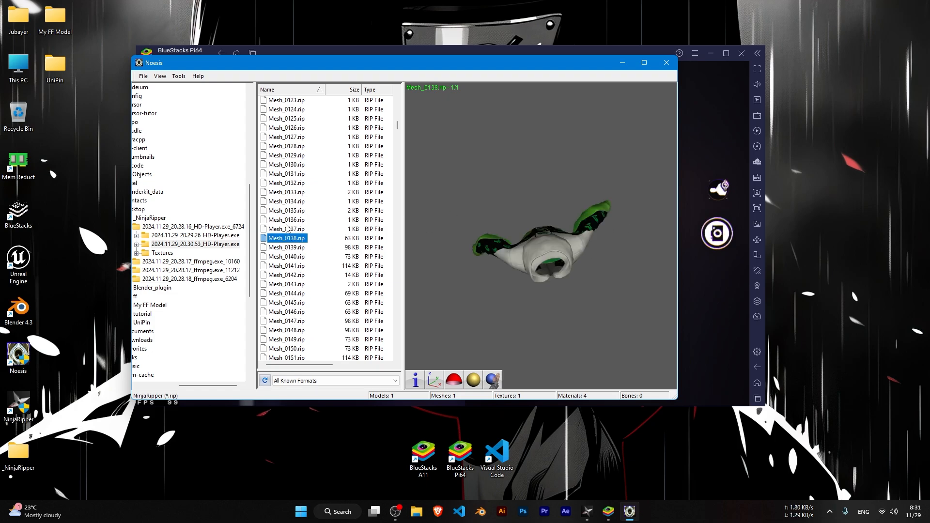
{"action": "scroll", "coordinate": [288, 228], "scroll_direction": "up", "scroll_amount": 9}
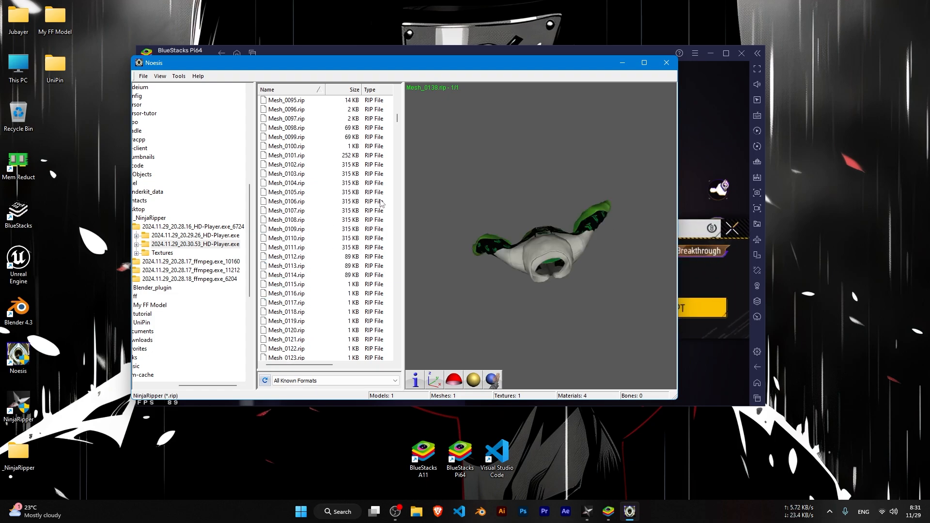
{"action": "scroll", "coordinate": [342, 224], "scroll_direction": "down", "scroll_amount": 14}
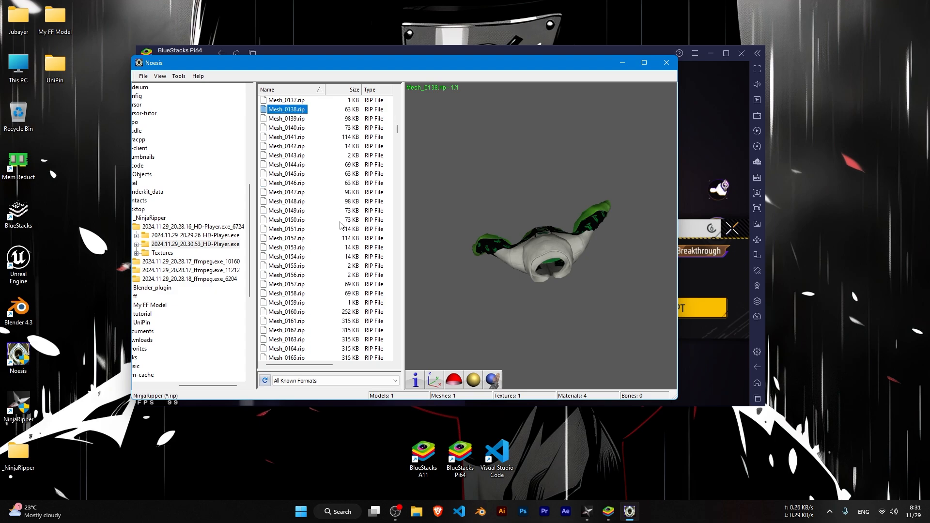
Batch-export all rip files in the 2024.11.29_20.30.53_HD-Player.exe folder to fbx.
{"action": "left_click", "coordinate": [176, 78]}
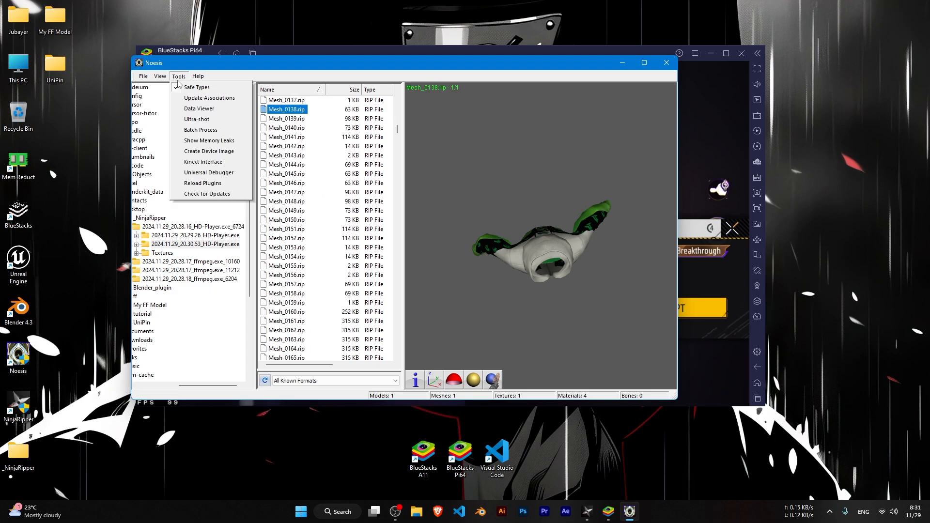
{"action": "left_click", "coordinate": [196, 134]}
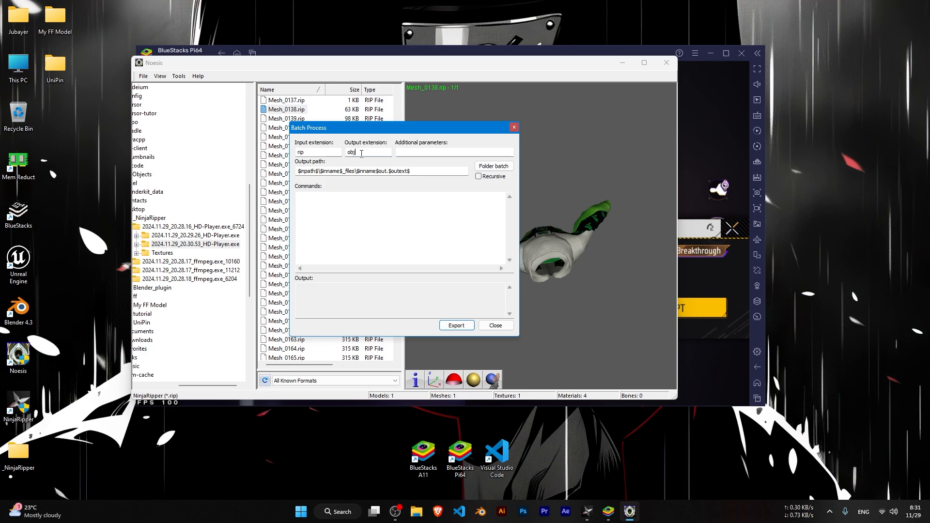
{"action": "type", "text": "fbx"}
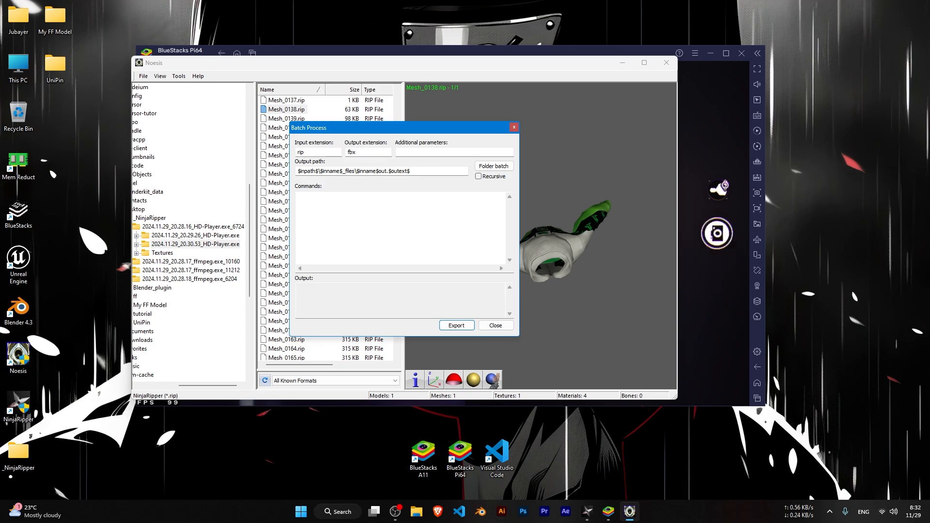
{"action": "left_click", "coordinate": [493, 165]}
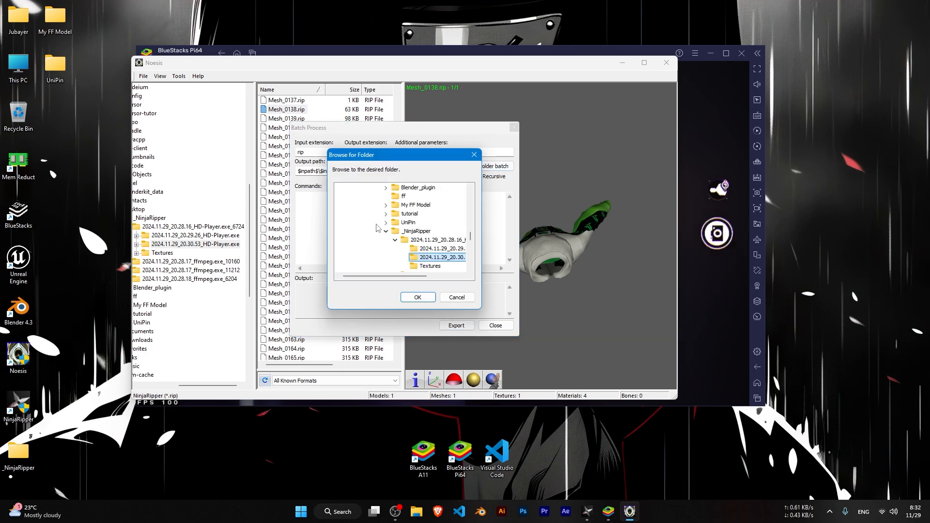
{"action": "left_click", "coordinate": [415, 295]}
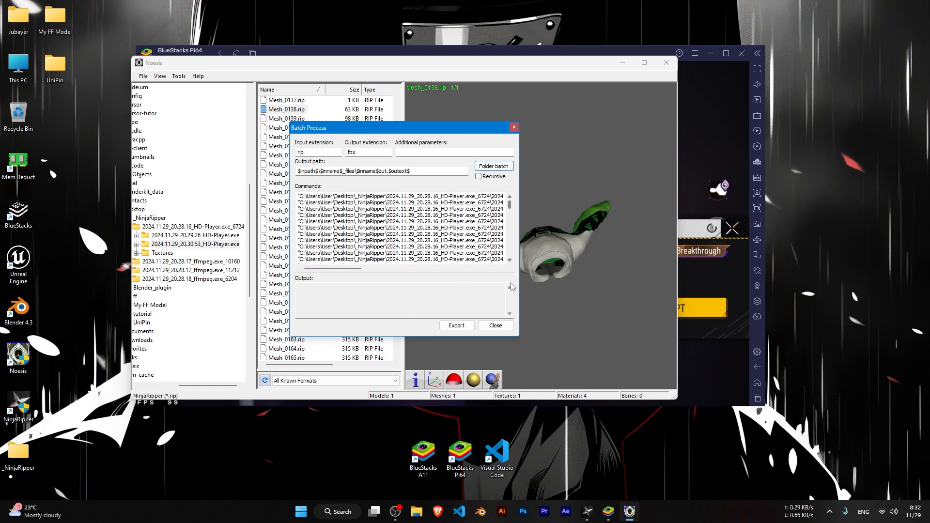
{"action": "left_click_drag", "start_coordinate": [513, 224], "coordinate": [517, 264]}
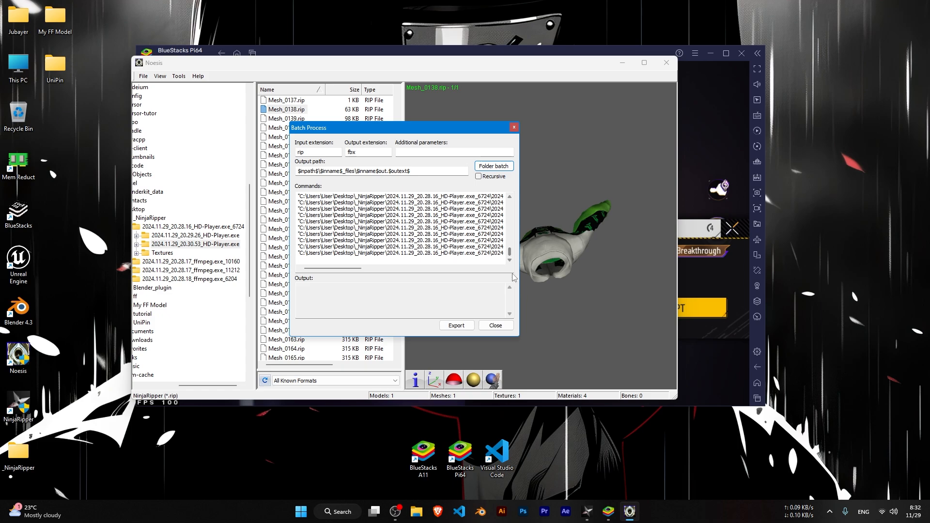
{"action": "left_click", "coordinate": [456, 325]}
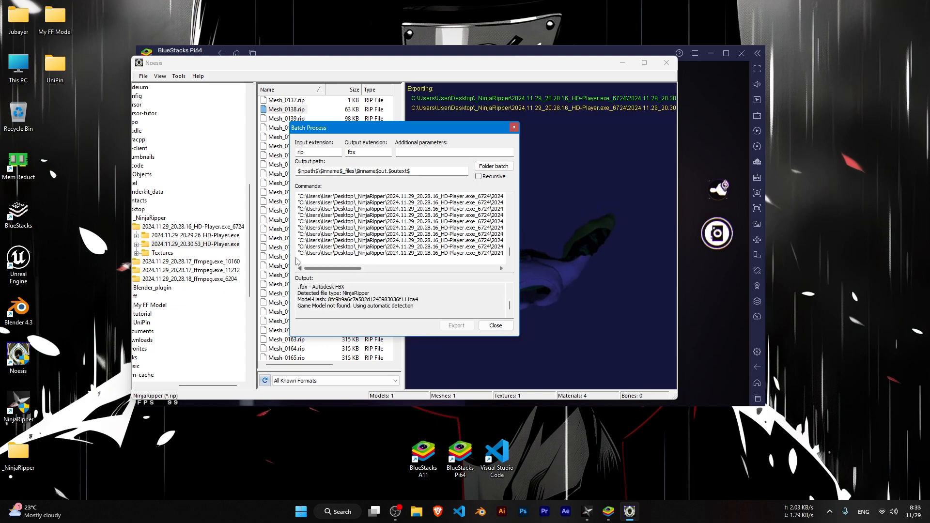
Exit BlueStacks Pi64 and Ninja Ripper 1.7.1, and close the Batch Process dialog.
{"action": "left_click", "coordinate": [739, 59]}
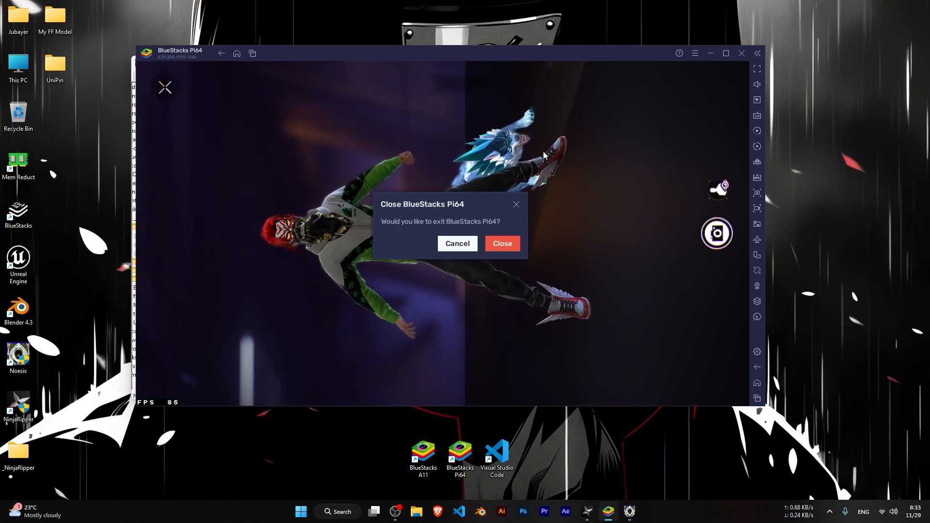
{"action": "left_click", "coordinate": [513, 242]}
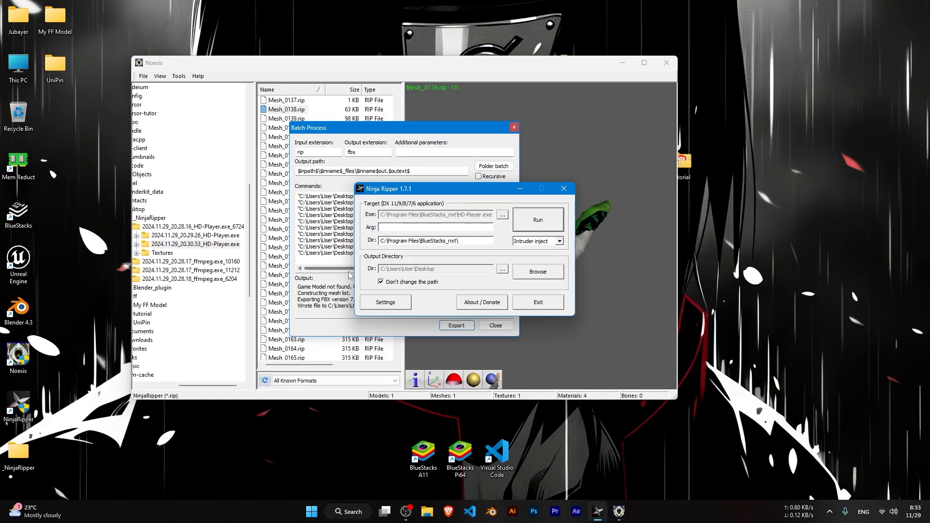
{"action": "left_click", "coordinate": [538, 302]}
{"action": "left_click", "coordinate": [415, 250]}
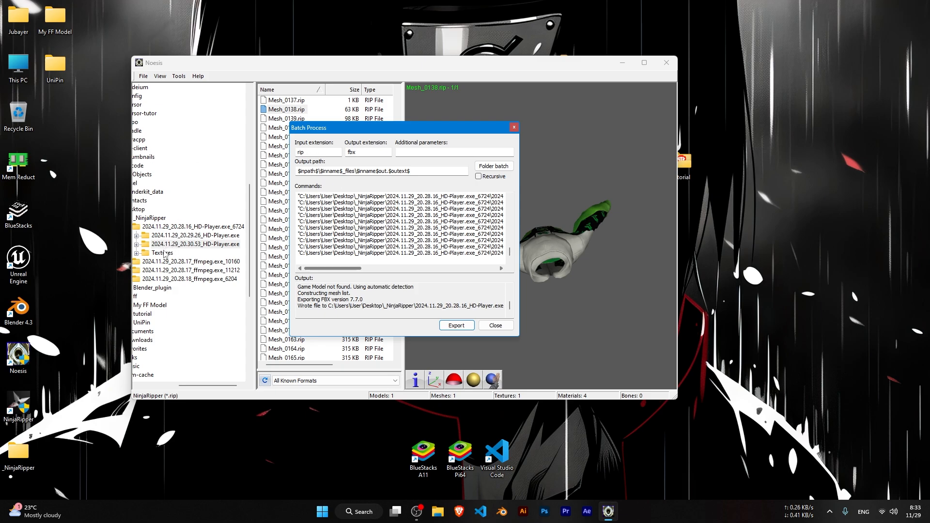
{"action": "left_click", "coordinate": [495, 325]}
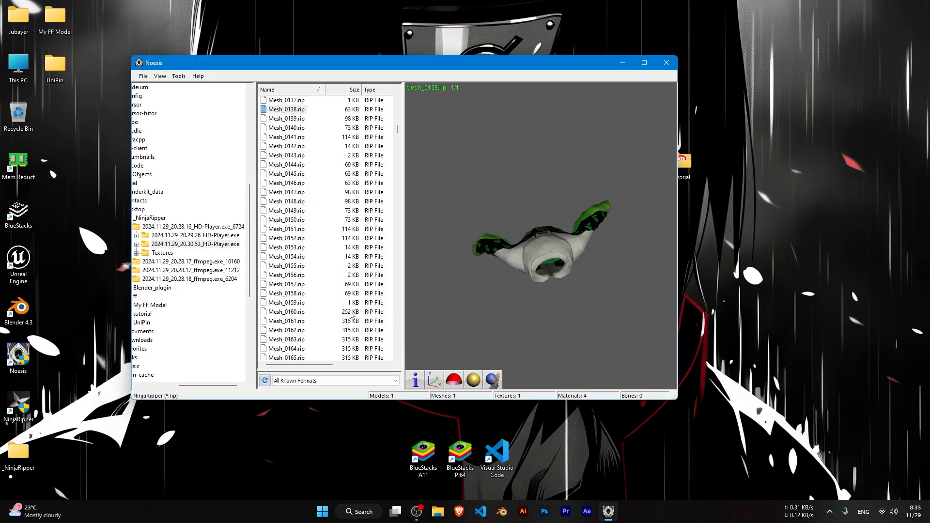
Look through the DDS files in the rip's Textures subfolder.
{"action": "left_click", "coordinate": [169, 253]}
{"action": "scroll", "coordinate": [314, 223], "scroll_direction": "down", "scroll_amount": 13}
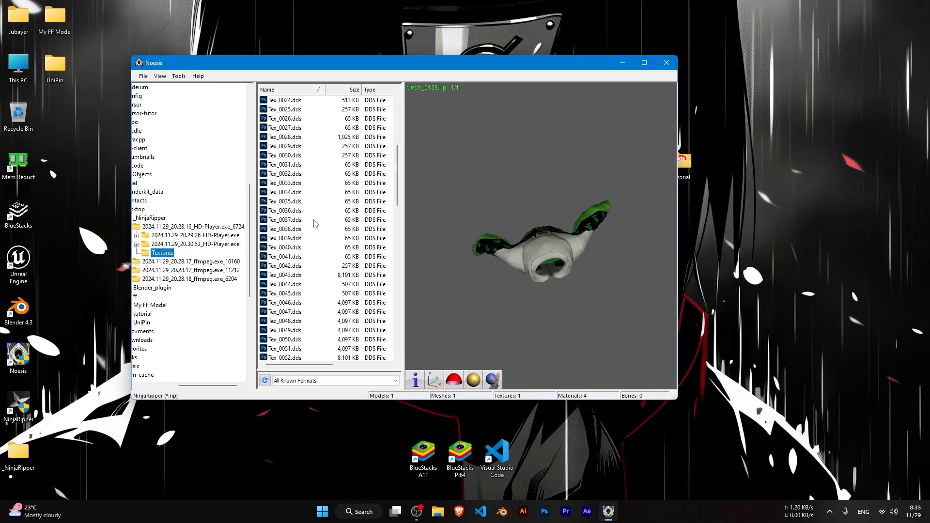
{"action": "scroll", "coordinate": [318, 229], "scroll_direction": "down", "scroll_amount": 10}
{"action": "scroll", "coordinate": [310, 234], "scroll_direction": "up", "scroll_amount": 4}
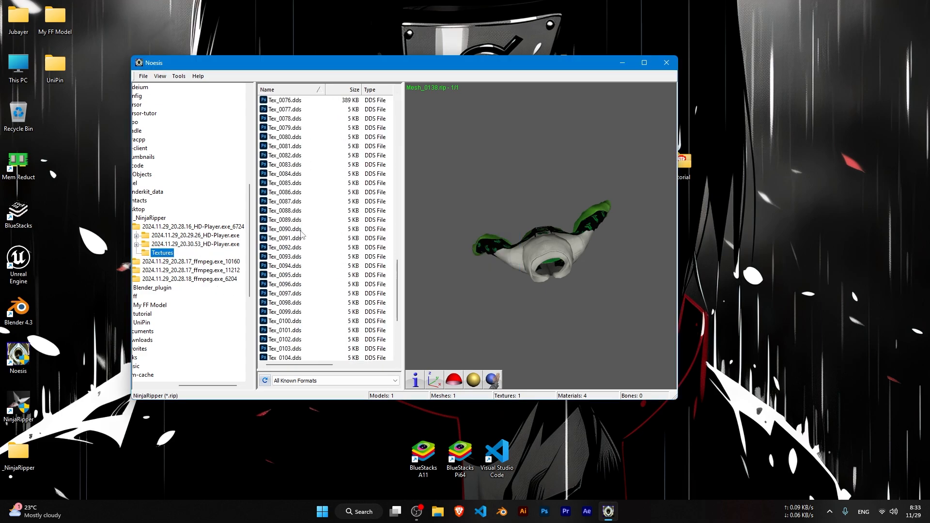
Preview textures near the end of the 2024.11.29_20.30.53_HD-Player.exe folder, including Tex_0513_0, Tex_0612_0, Tex_1179_0 and Tex_1152_0.
{"action": "left_click", "coordinate": [172, 244]}
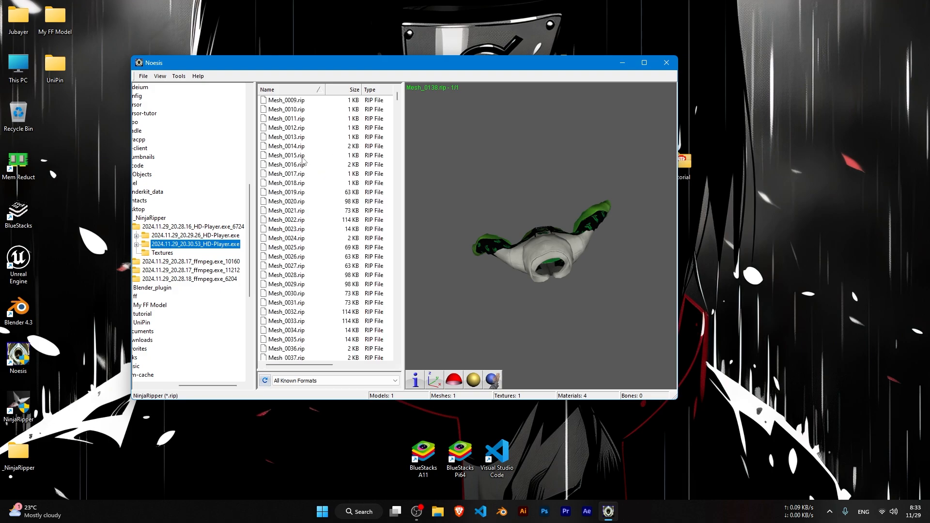
{"action": "scroll", "coordinate": [304, 161], "scroll_direction": "down", "scroll_amount": 4}
{"action": "left_click_drag", "start_coordinate": [396, 100], "coordinate": [406, 355]}
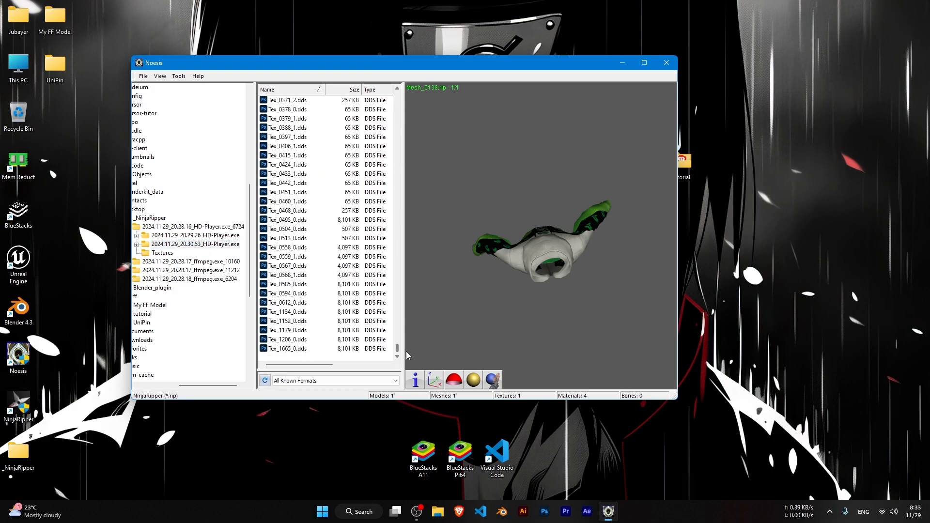
{"action": "left_click", "coordinate": [283, 247]}
{"action": "left_click", "coordinate": [284, 238]}
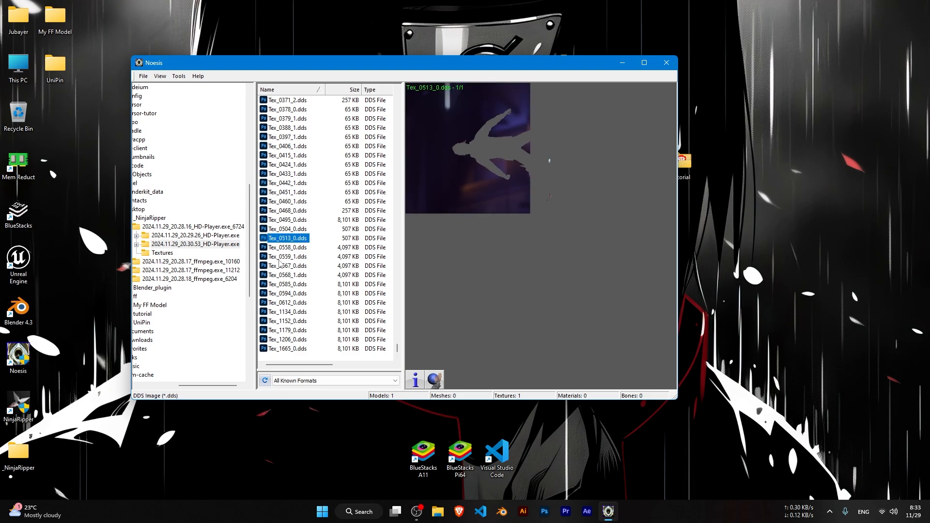
{"action": "left_click", "coordinate": [280, 256]}
{"action": "left_click", "coordinate": [279, 284]}
{"action": "left_click", "coordinate": [283, 302]}
{"action": "left_click", "coordinate": [290, 331]}
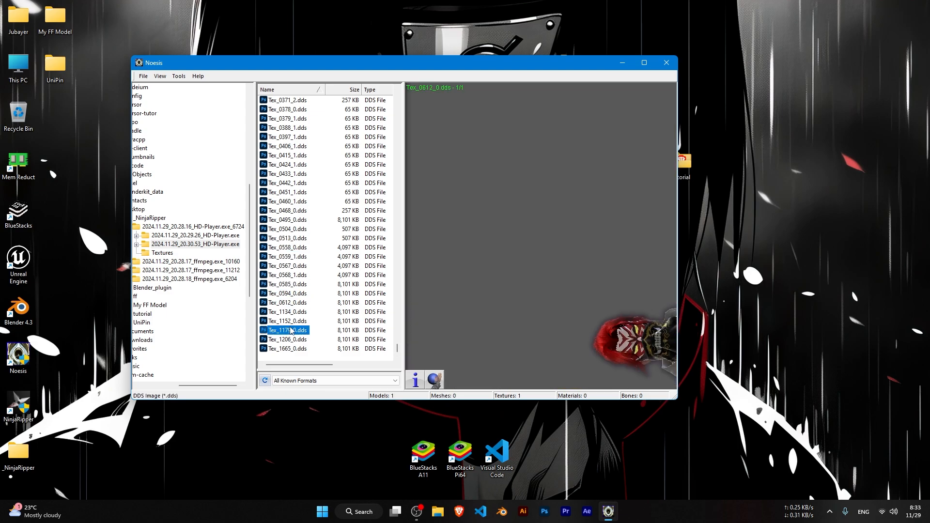
{"action": "left_click", "coordinate": [290, 339]}
{"action": "left_click", "coordinate": [294, 321]}
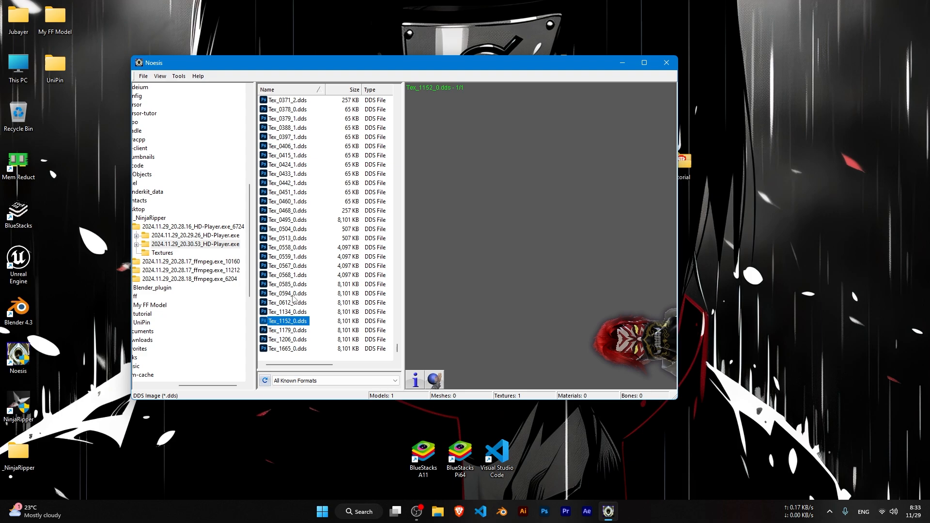
Preview textures backwards from Tex_0594_0 to Tex_0371_2, including Tex_0504_0 and Tex_0451_1.
{"action": "left_click", "coordinate": [291, 293]}
{"action": "left_click", "coordinate": [295, 284]}
{"action": "left_click", "coordinate": [296, 248]}
{"action": "left_click", "coordinate": [293, 230]}
{"action": "left_click", "coordinate": [291, 192]}
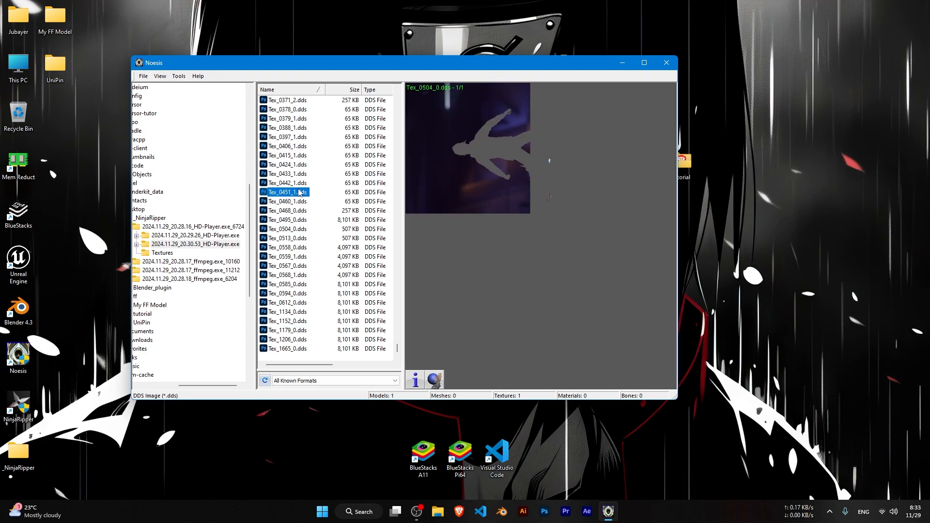
{"action": "left_click", "coordinate": [286, 165]}
{"action": "left_click", "coordinate": [283, 146]}
{"action": "left_click", "coordinate": [281, 137]}
{"action": "left_click", "coordinate": [280, 101]}
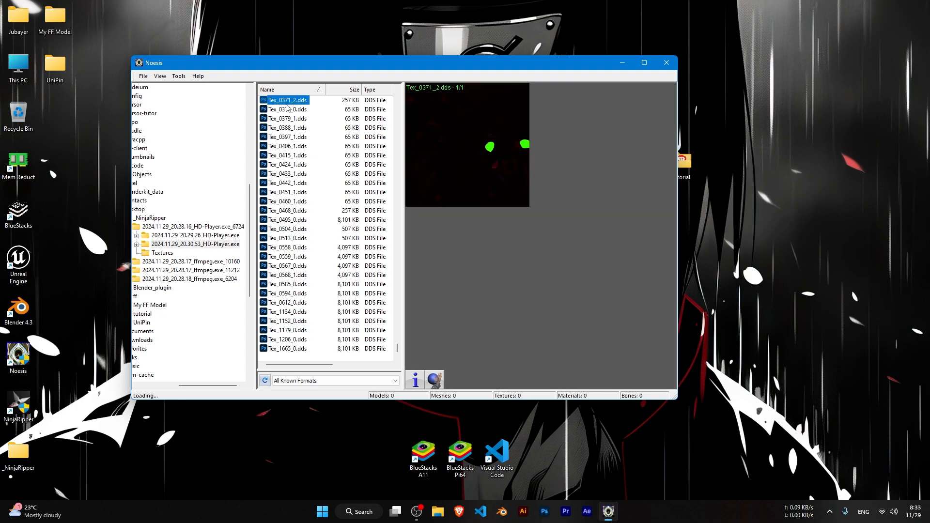
Preview Tex_0228_3, Tex_0226_1, Tex_0219_3, Tex_0207_0 and Tex_0225_0.
{"action": "scroll", "coordinate": [280, 117], "scroll_direction": "up", "scroll_amount": 2}
{"action": "left_click", "coordinate": [283, 146]}
{"action": "left_click", "coordinate": [283, 136]}
{"action": "left_click", "coordinate": [285, 119]}
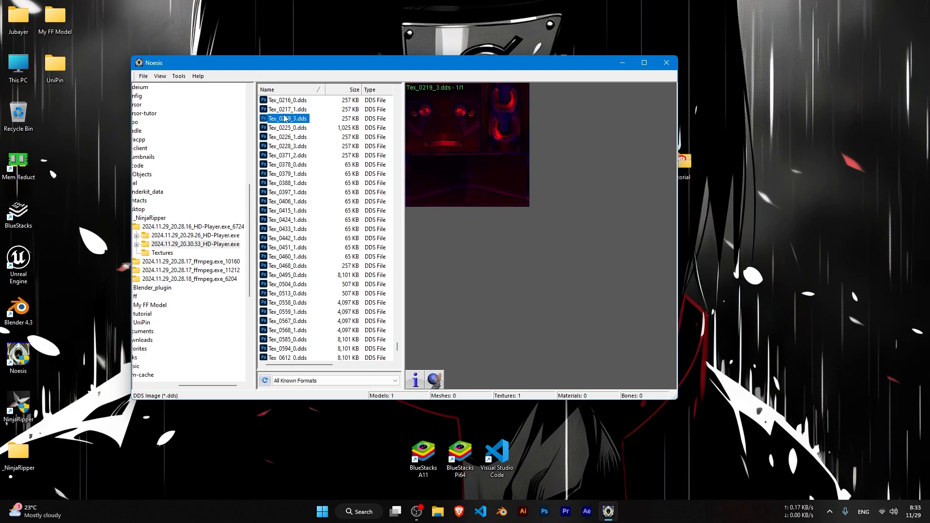
{"action": "scroll", "coordinate": [279, 148], "scroll_direction": "up", "scroll_amount": 3}
{"action": "left_click", "coordinate": [280, 147]}
{"action": "left_click", "coordinate": [289, 183]}
{"action": "left_click", "coordinate": [289, 201]}
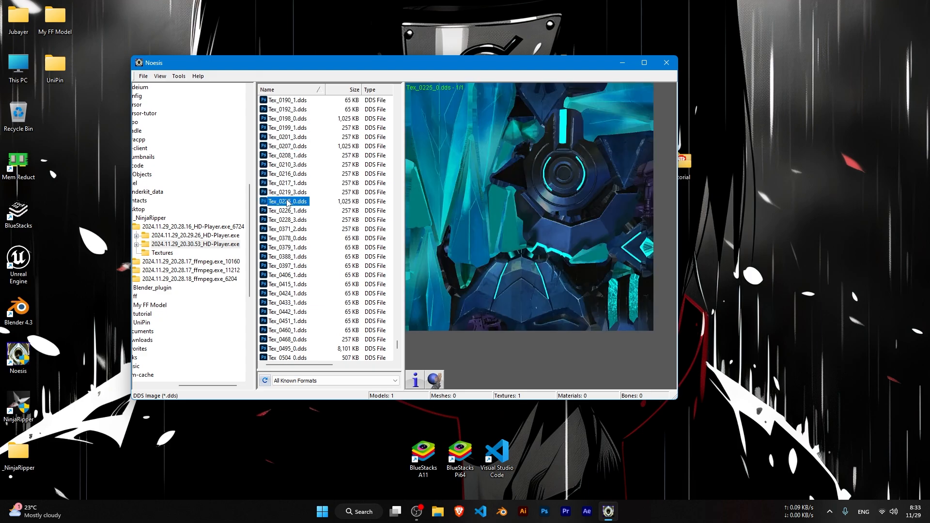
Preview Tex_0216_0, Tex_0207_0, Tex_0192_3, Tex_0174_3, Tex_0173_2 and Tex_0171_0.
{"action": "left_click", "coordinate": [293, 175]}
{"action": "left_click", "coordinate": [287, 146]}
{"action": "scroll", "coordinate": [287, 146], "scroll_direction": "up", "scroll_amount": 2}
{"action": "left_click", "coordinate": [288, 147]}
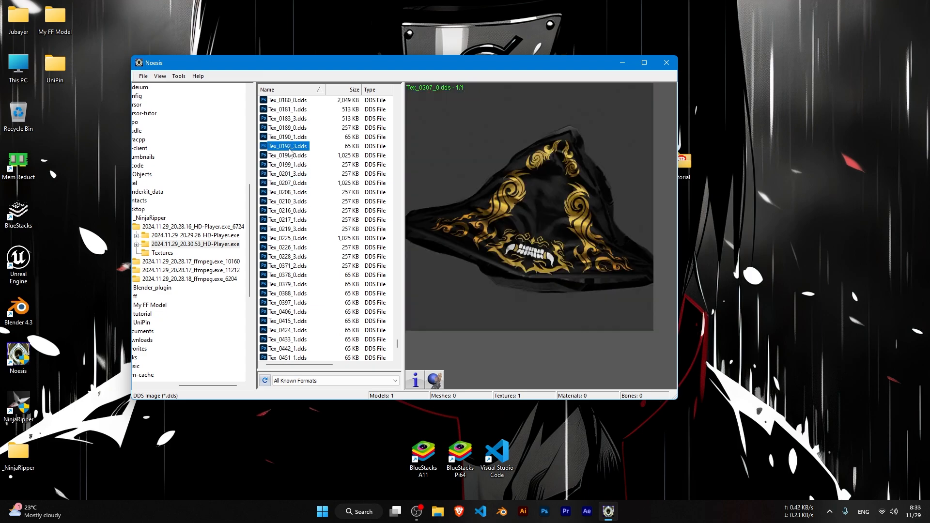
{"action": "scroll", "coordinate": [287, 148], "scroll_direction": "up", "scroll_amount": 2}
{"action": "left_click", "coordinate": [287, 147]}
{"action": "scroll", "coordinate": [286, 149], "scroll_direction": "up", "scroll_amount": 3}
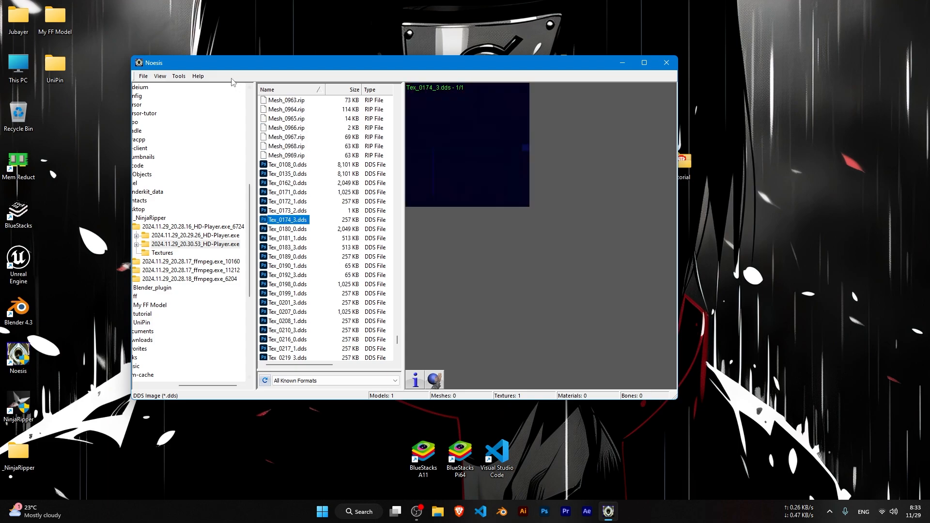
{"action": "left_click", "coordinate": [288, 210]}
{"action": "left_click", "coordinate": [282, 192]}
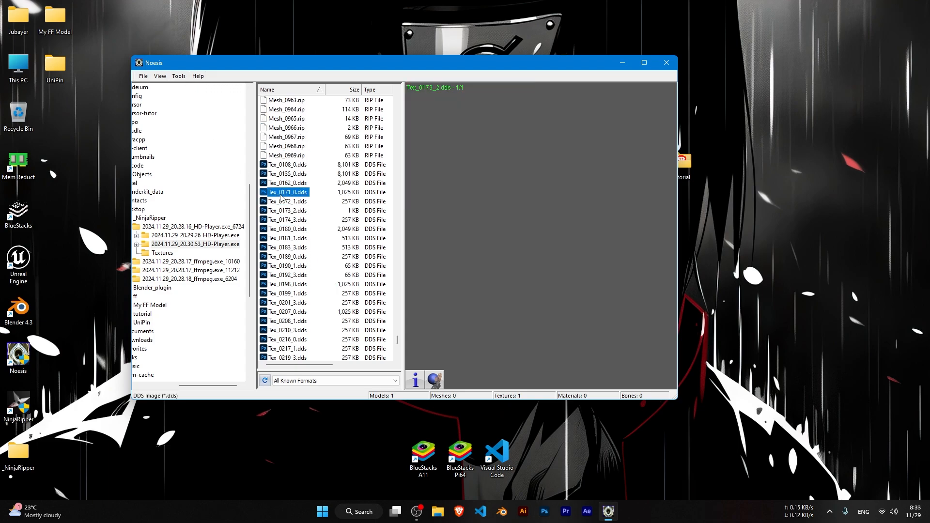
Preview textures Tex_0162_0, Tex_0173_2, Tex_0183_3, Tex_0198_0, Tex_0208_1 and Tex_0201_3.
{"action": "left_click", "coordinate": [280, 183]}
{"action": "left_click", "coordinate": [280, 210]}
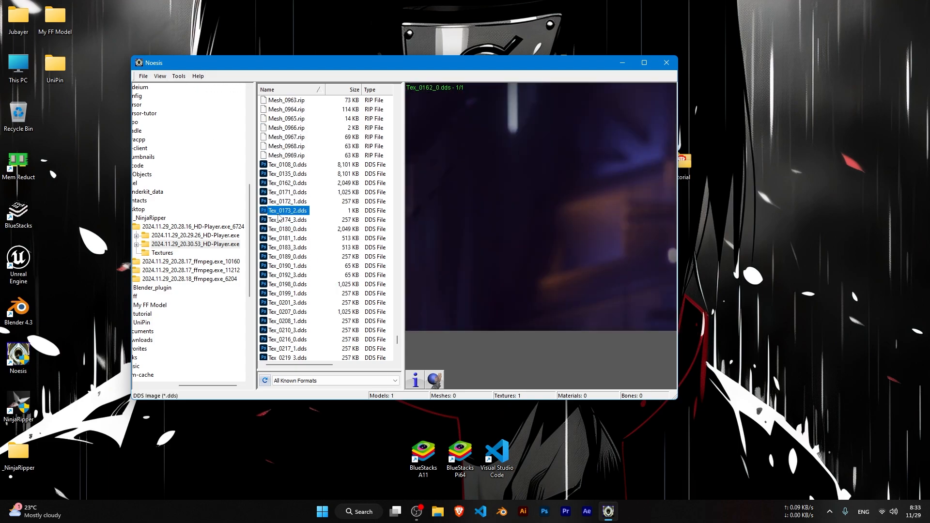
{"action": "left_click", "coordinate": [280, 247]}
{"action": "left_click", "coordinate": [281, 285]}
{"action": "left_click", "coordinate": [278, 321]}
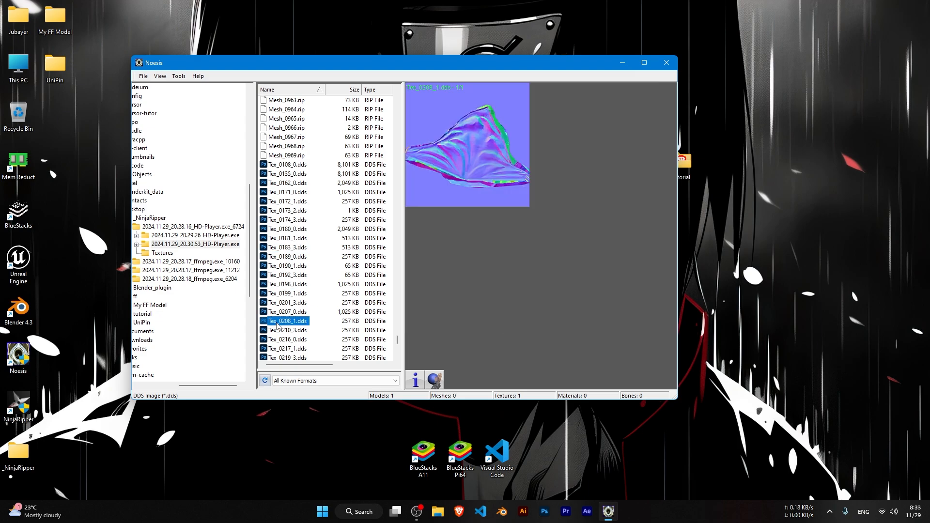
{"action": "left_click", "coordinate": [286, 303]}
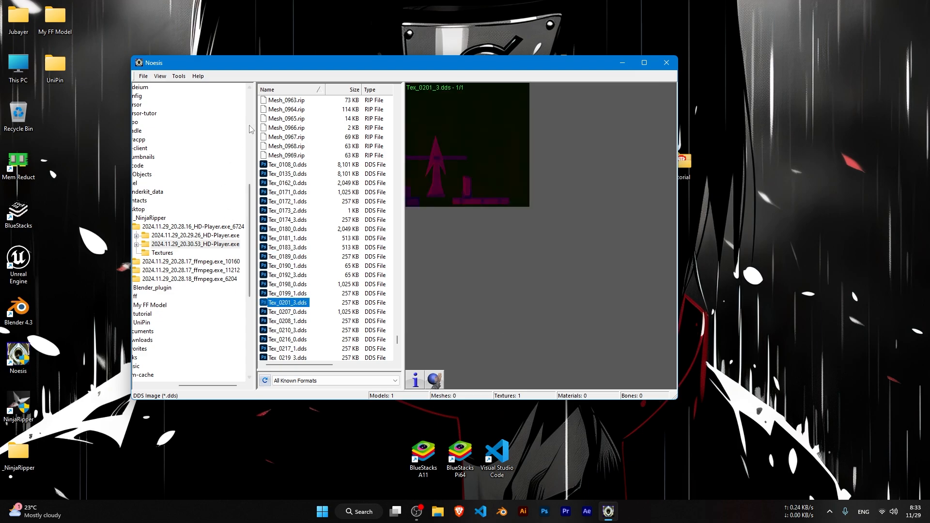
Set up a batch process converting dds to png for every texture in the 2024.11.29_20.30.53_HD-Player.exe folder.
{"action": "left_click", "coordinate": [179, 76]}
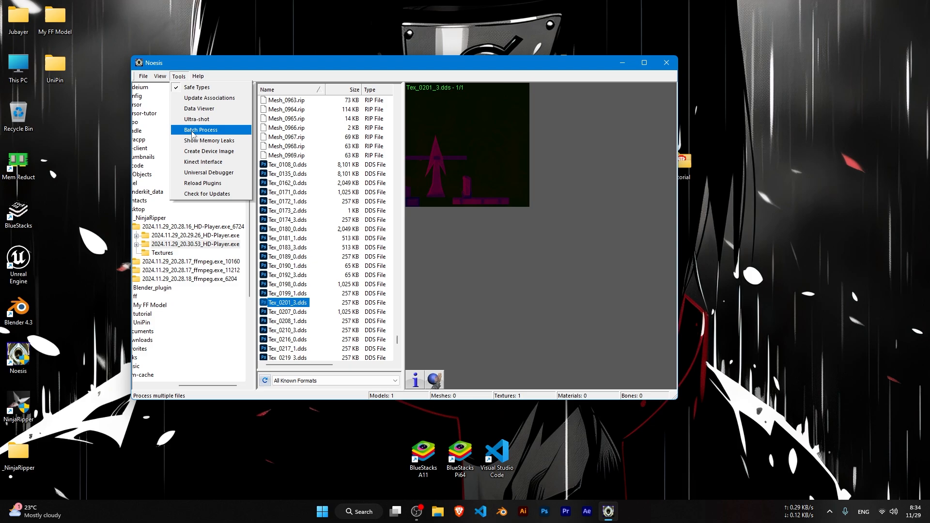
{"action": "left_click", "coordinate": [194, 133]}
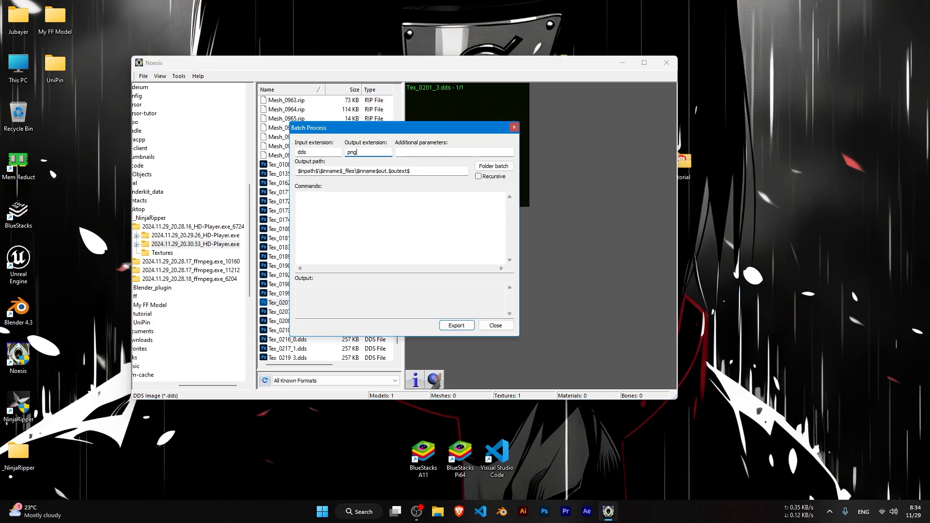
{"action": "left_click", "coordinate": [493, 166]}
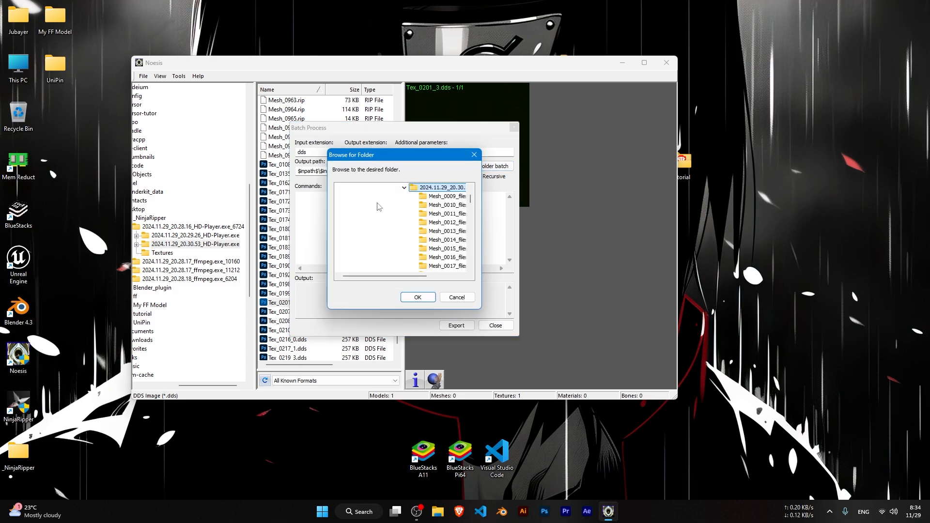
{"action": "left_click", "coordinate": [410, 299]}
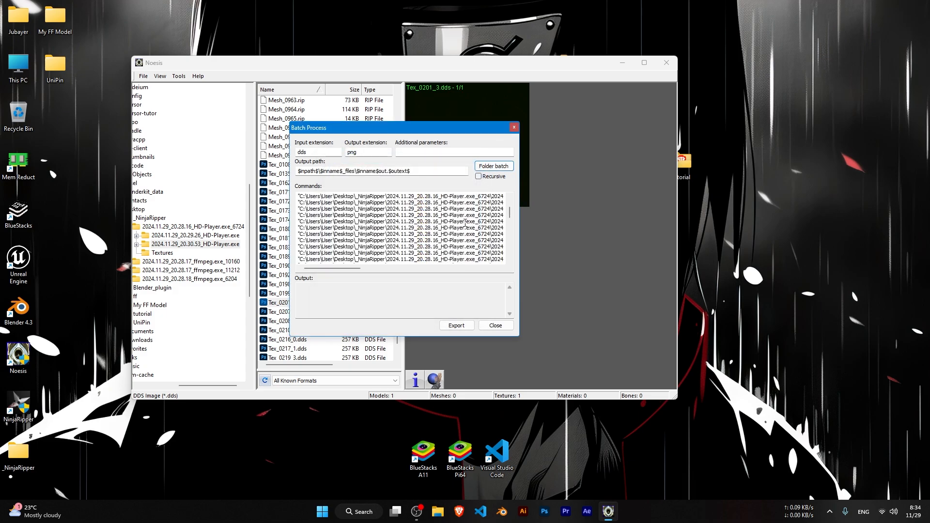
{"action": "scroll", "coordinate": [455, 228], "scroll_direction": "down", "scroll_amount": 3}
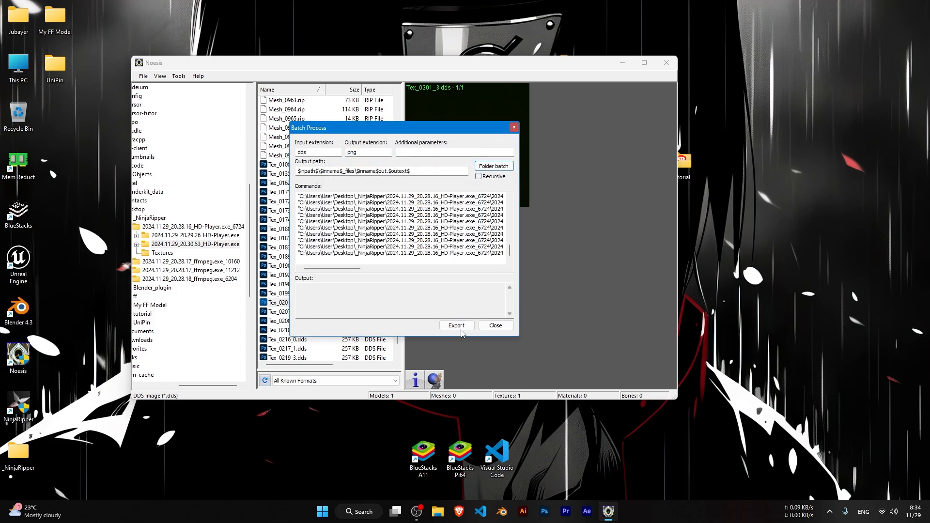
Export the queued textures as PNG, then close the batch process and Noesis.
{"action": "left_click", "coordinate": [457, 325]}
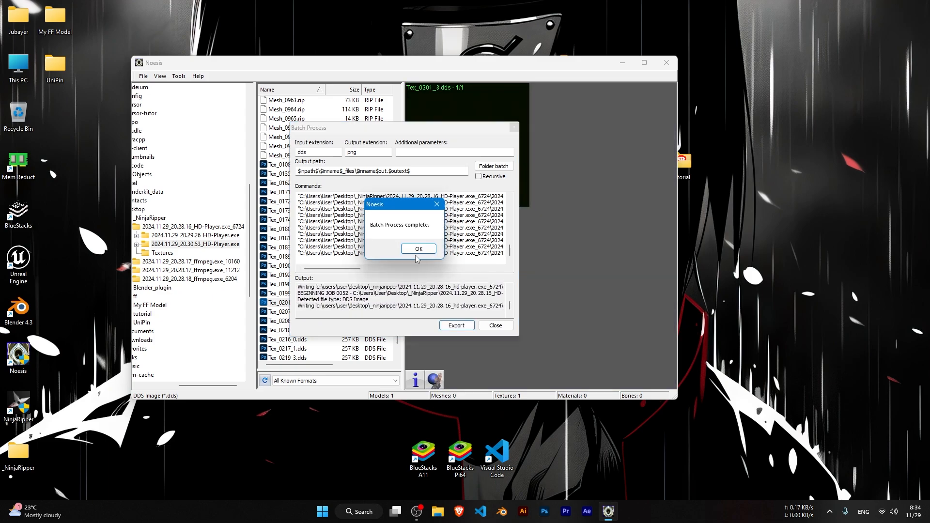
{"action": "left_click", "coordinate": [418, 249]}
{"action": "left_click", "coordinate": [514, 128]}
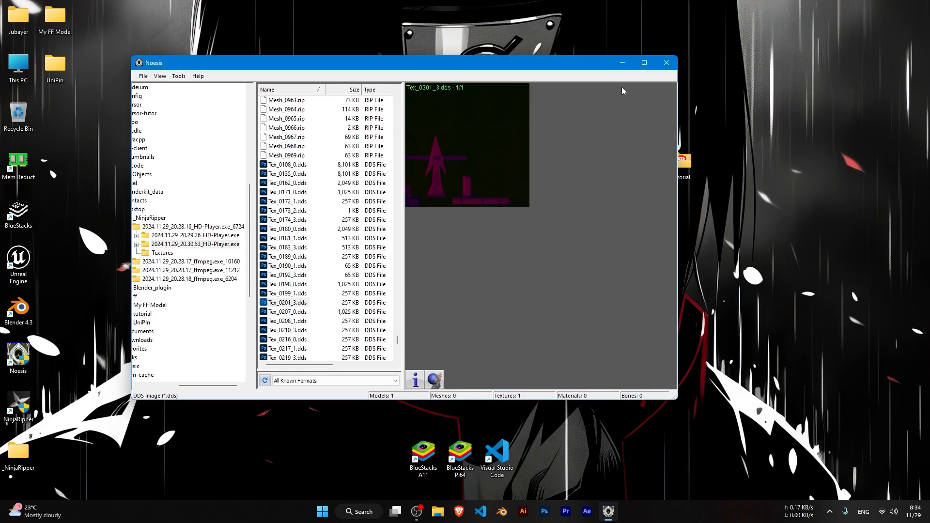
{"action": "left_click", "coordinate": [666, 63]}
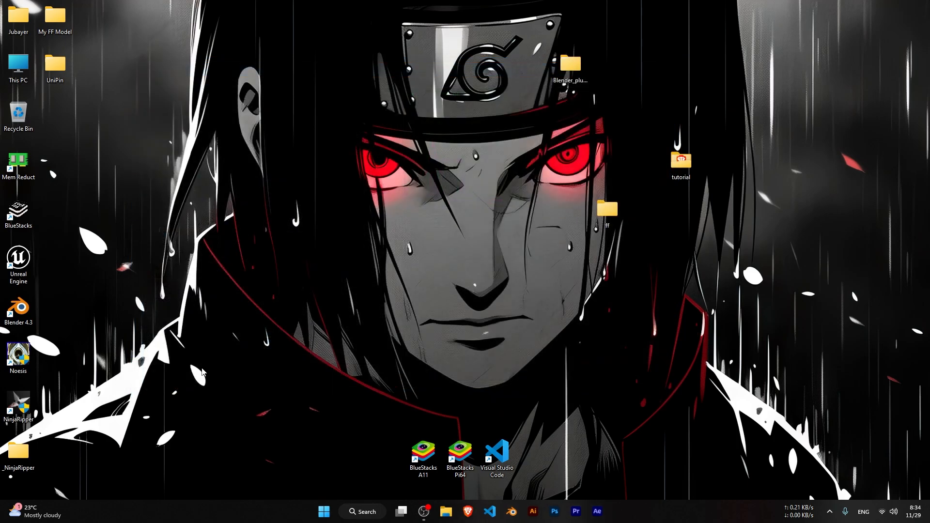
Open 2024.11.29_20.30.53_HD-Player.exe inside the desktop's _NinjaRipper rip folder 2024.11.29_20.28.16_HD-Player.exe_6724 and search it for .fbx.
{"action": "double_click", "coordinate": [17, 455]}
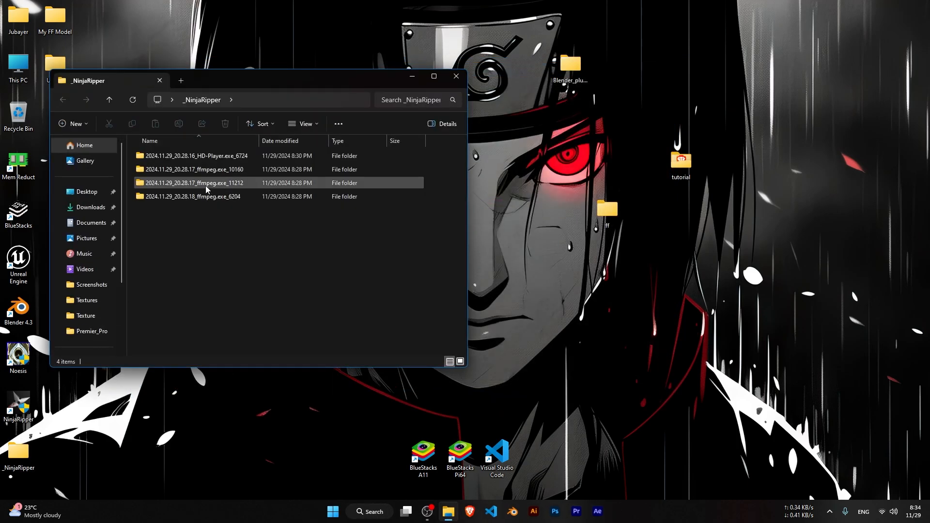
{"action": "double_click", "coordinate": [196, 155]}
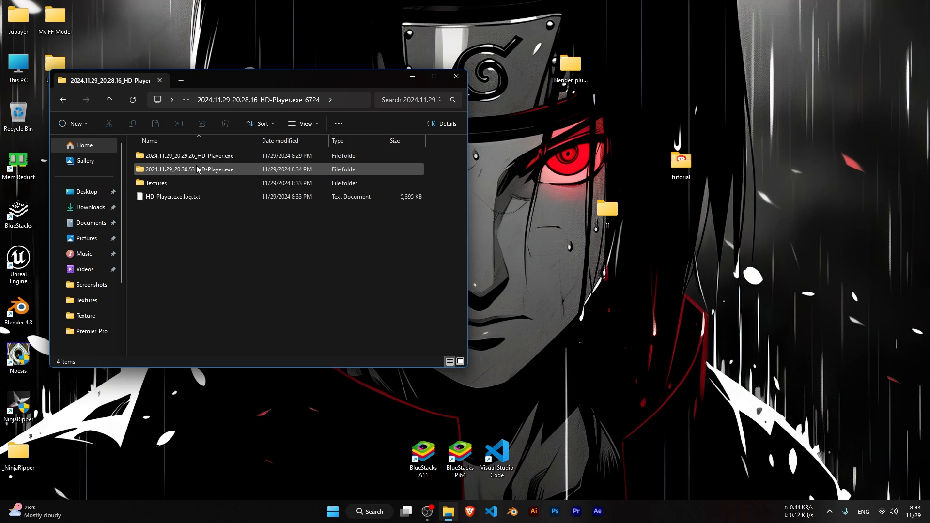
{"action": "double_click", "coordinate": [196, 155]}
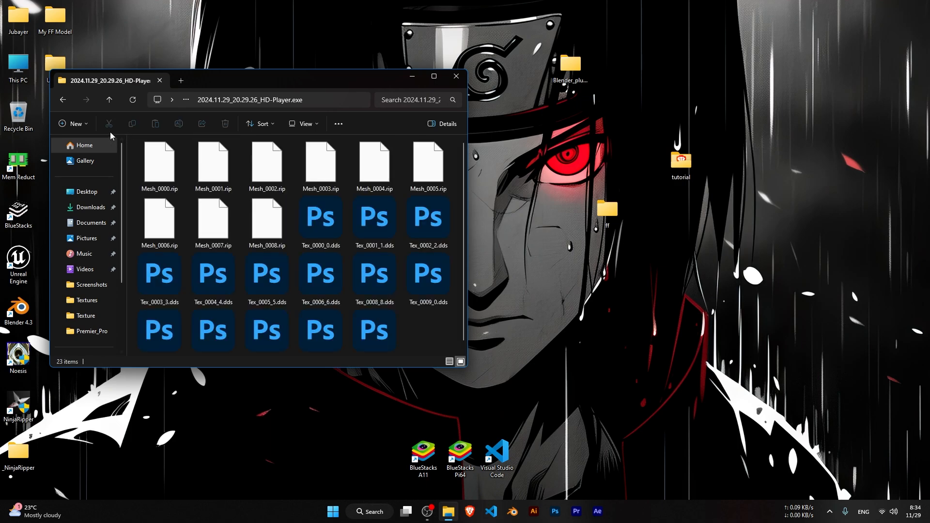
{"action": "left_click", "coordinate": [63, 100]}
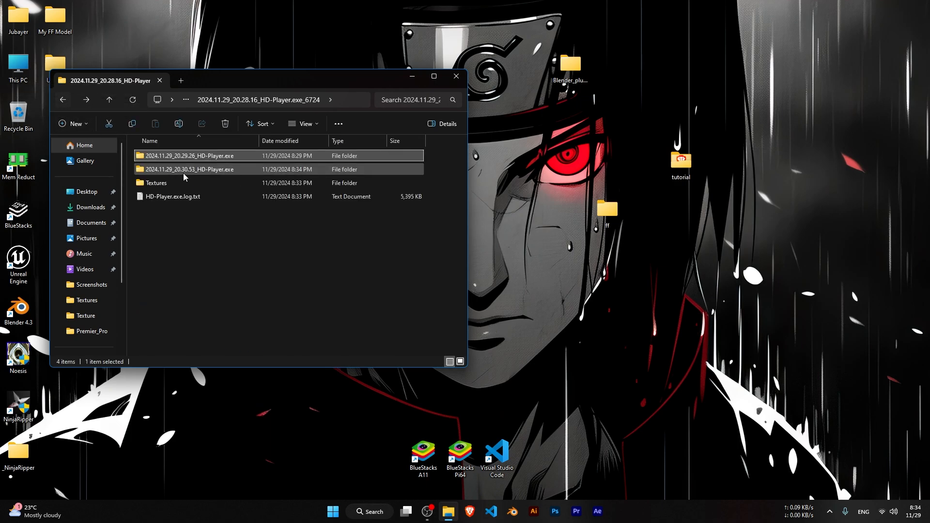
{"action": "double_click", "coordinate": [185, 171]}
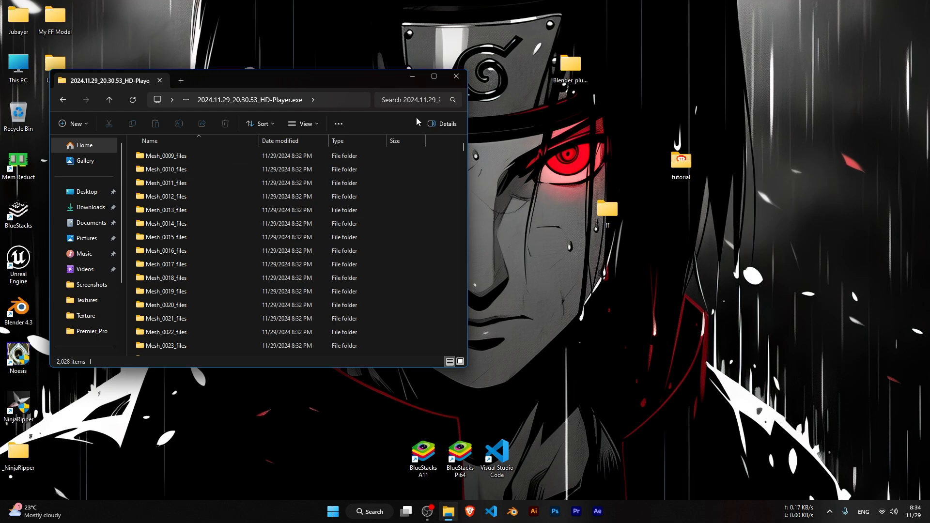
{"action": "left_click", "coordinate": [419, 103]}
{"action": "type", "text": ".fbx"}
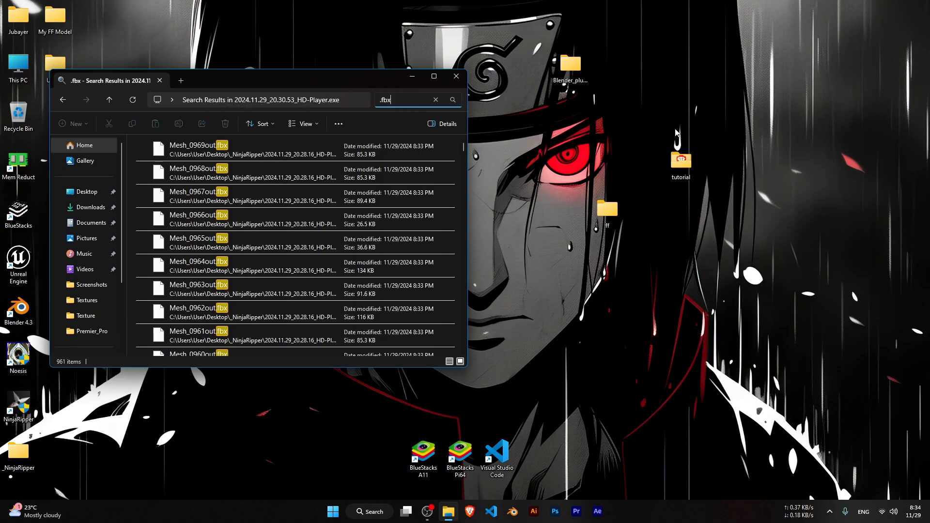
Create a folder named fbx inside the desktop's ff folder and open it beside the search results window.
{"action": "double_click", "coordinate": [593, 213]}
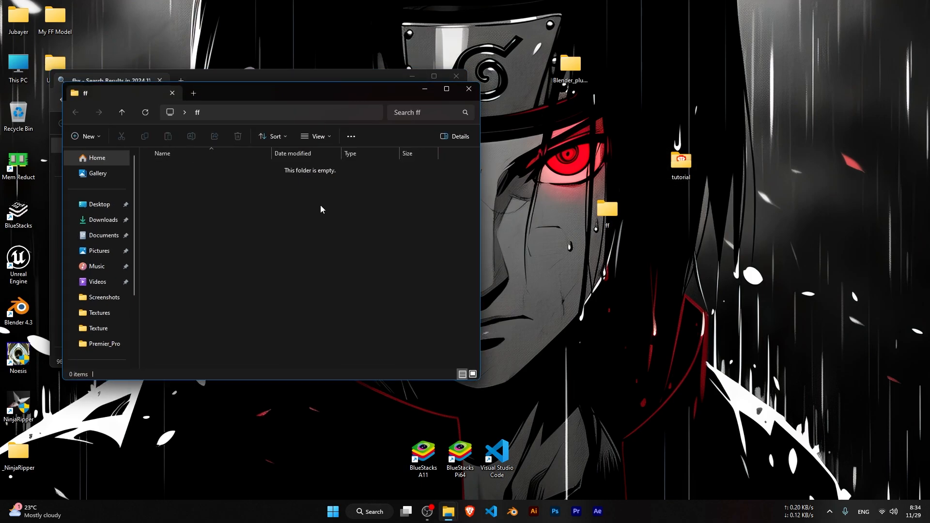
{"action": "right_click", "coordinate": [207, 198]}
{"action": "mouse_move", "coordinate": [228, 253]}
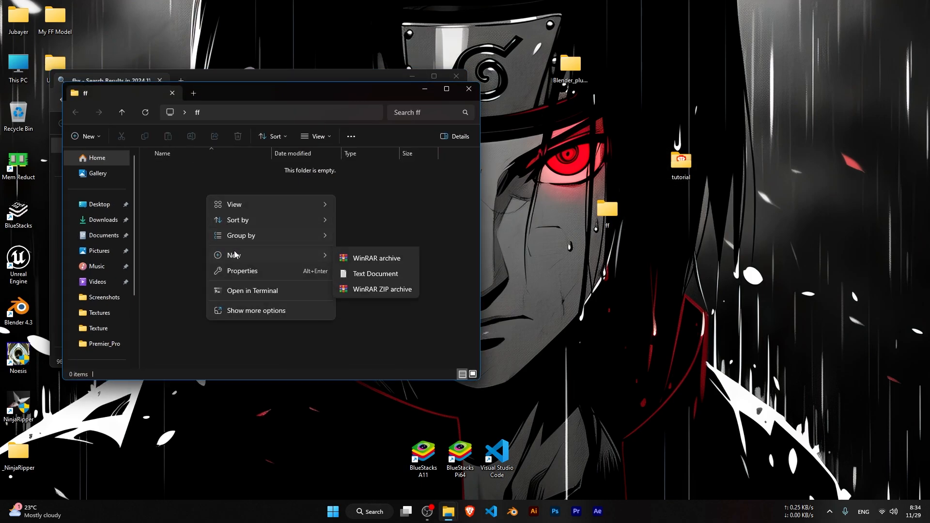
{"action": "left_click", "coordinate": [356, 256]}
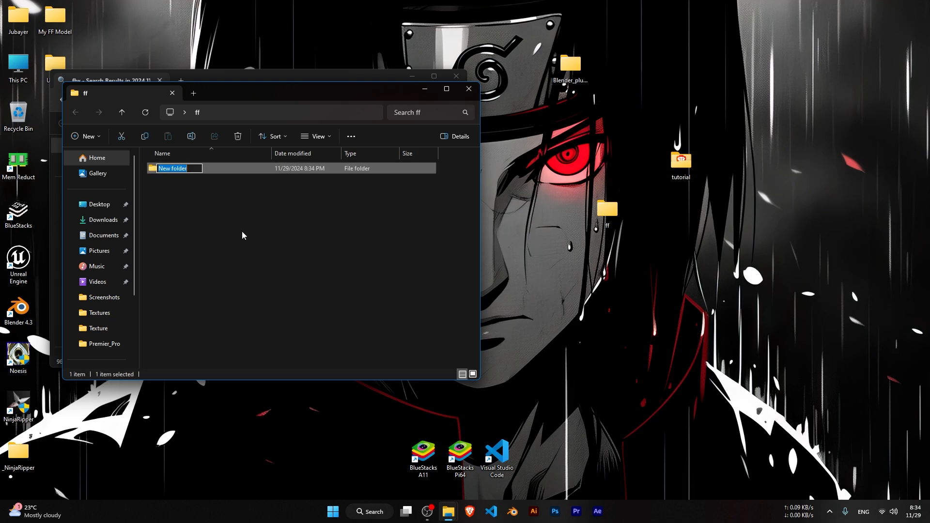
{"action": "type", "text": "fbx"}
{"action": "key", "text": "Return"}
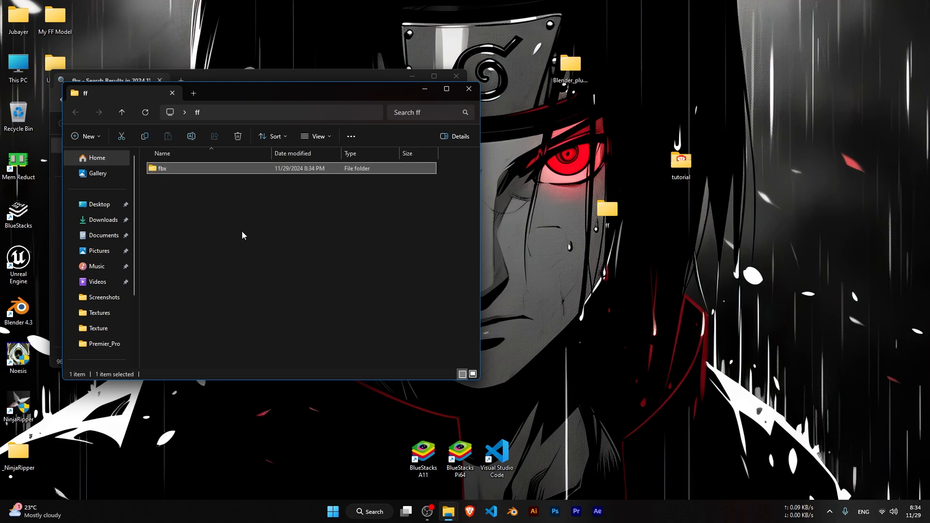
{"action": "double_click", "coordinate": [211, 170]}
{"action": "left_click_drag", "start_coordinate": [314, 102], "coordinate": [733, 101]}
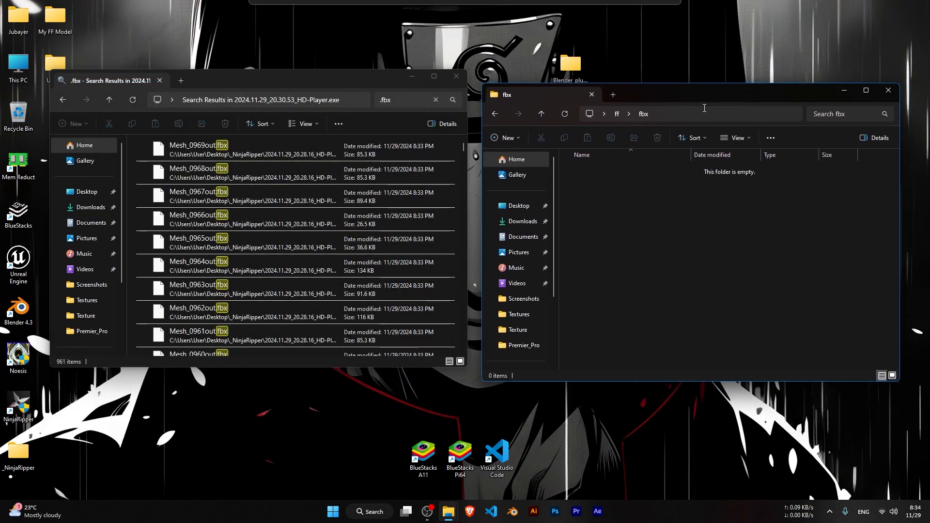
Move all the .fbx files from the search results into the ff folder's fbx subfolder.
{"action": "left_click", "coordinate": [334, 171]}
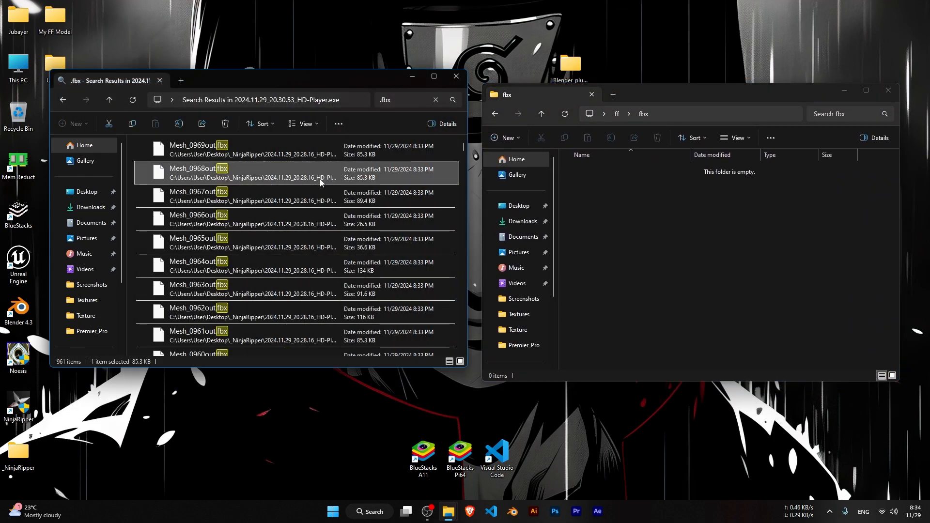
{"action": "key", "text": "ctrl+a"}
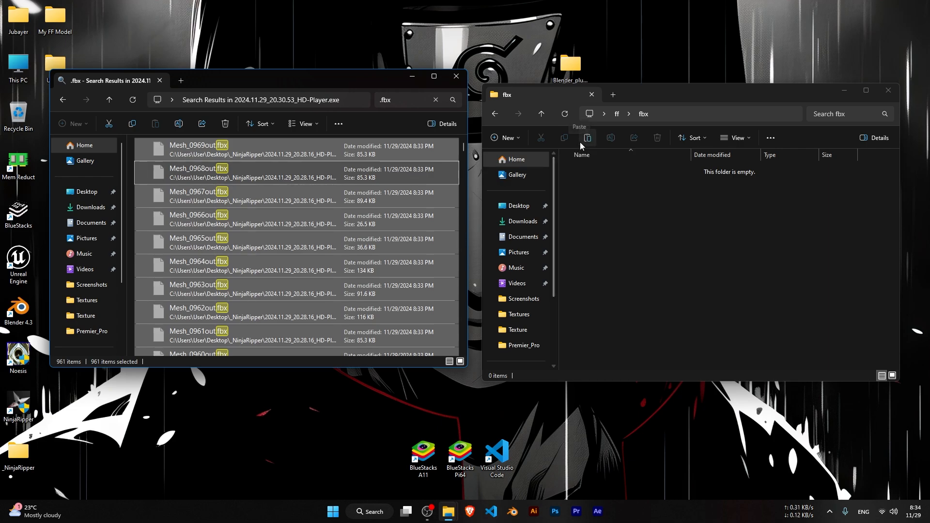
{"action": "left_click", "coordinate": [587, 212]}
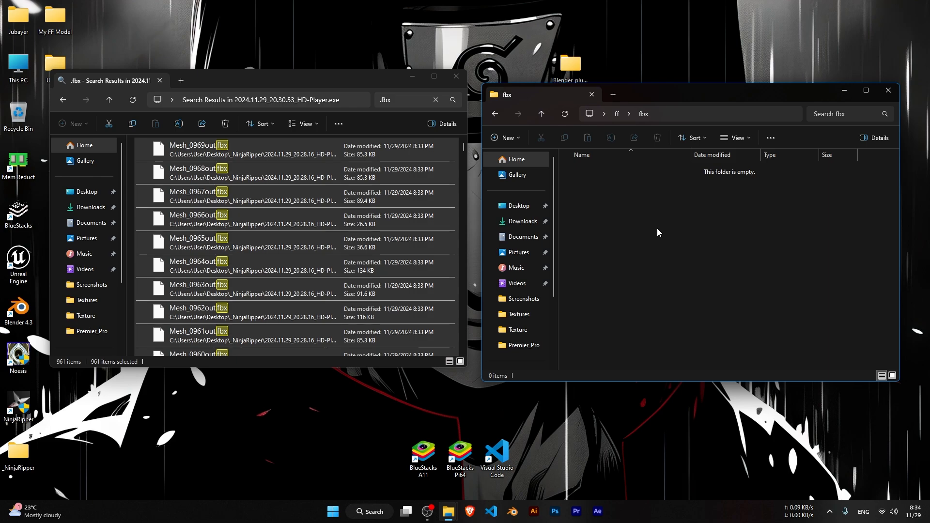
{"action": "key", "text": "ctrl+v"}
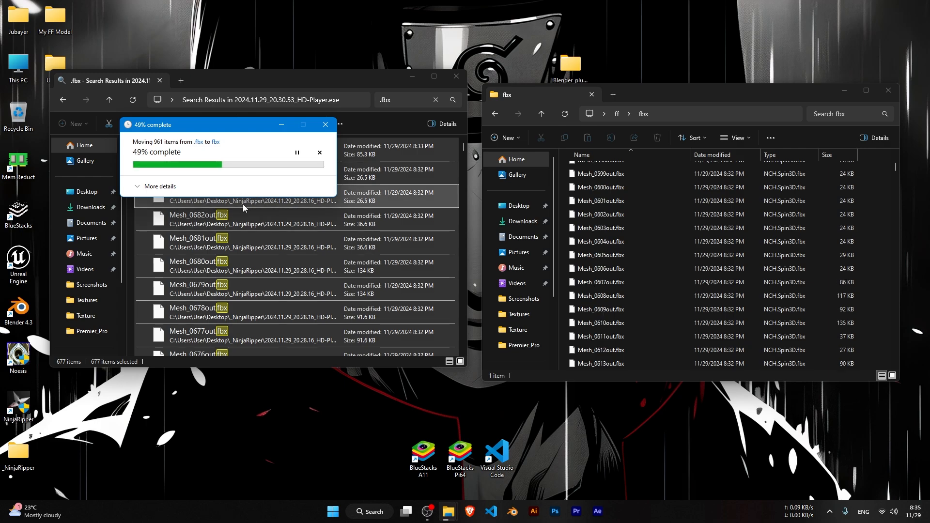
{"action": "left_click", "coordinate": [429, 512]}
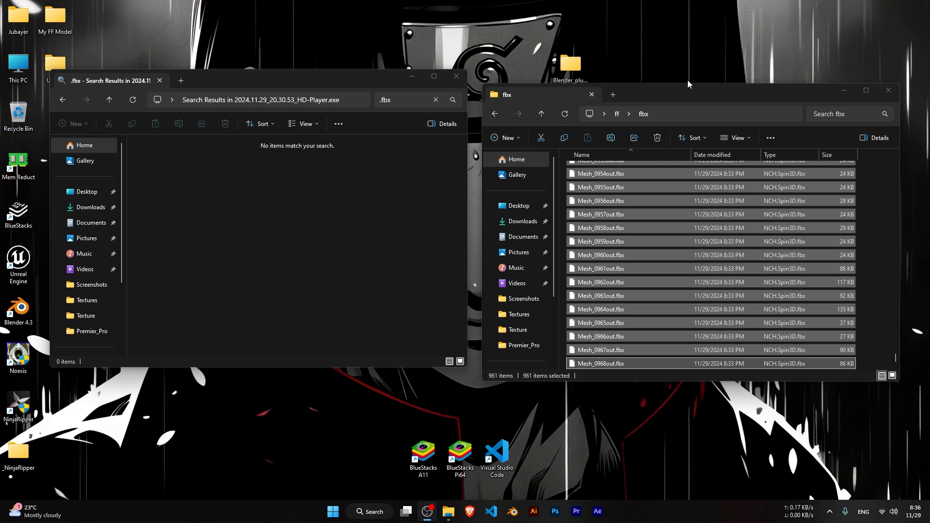
{"action": "left_click", "coordinate": [692, 95]}
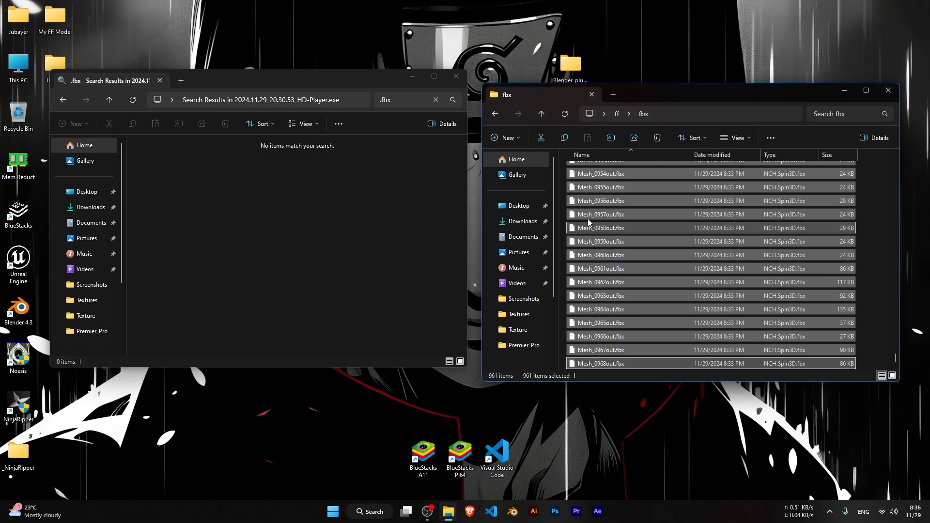
{"action": "scroll", "coordinate": [681, 210], "scroll_direction": "up", "scroll_amount": 1}
{"action": "scroll", "coordinate": [681, 211], "scroll_direction": "up", "scroll_amount": 4}
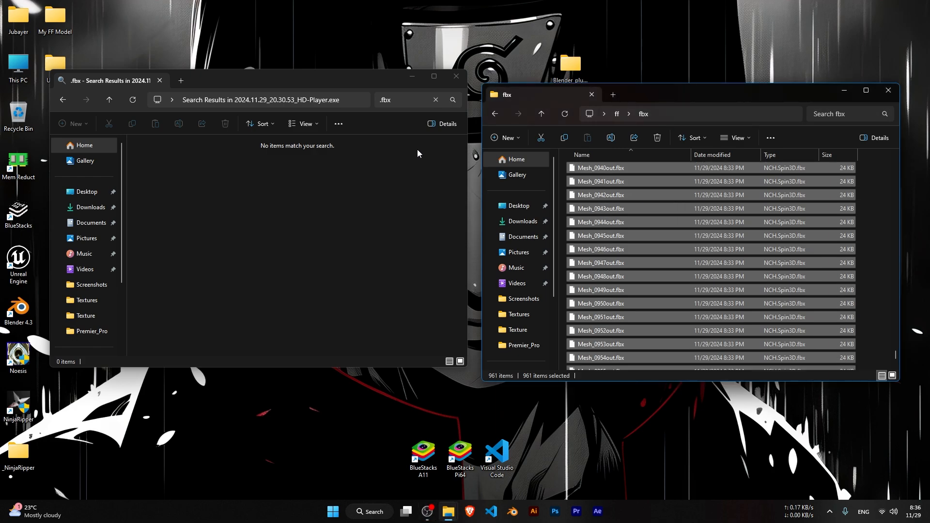
Create a second folder named png inside the ff folder and open it.
{"action": "left_click", "coordinate": [397, 103]}
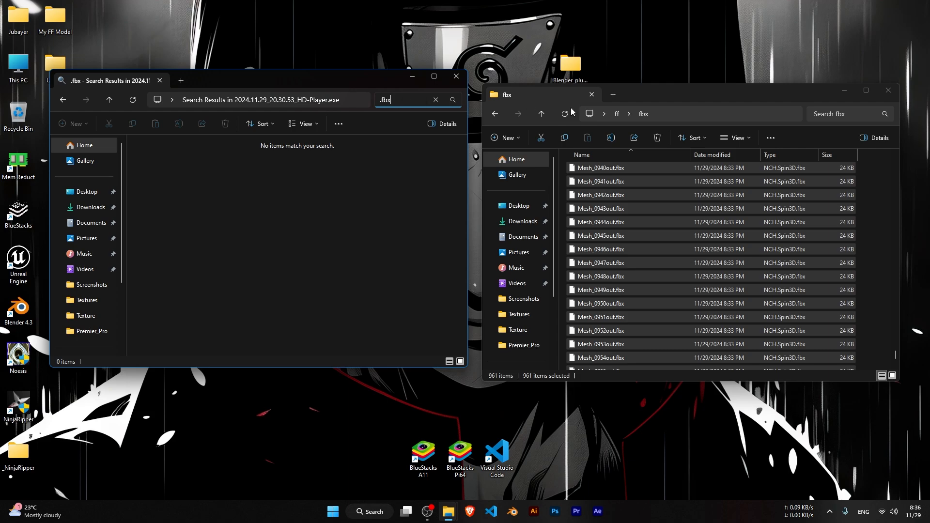
{"action": "left_click", "coordinate": [494, 113]}
{"action": "right_click", "coordinate": [587, 206]}
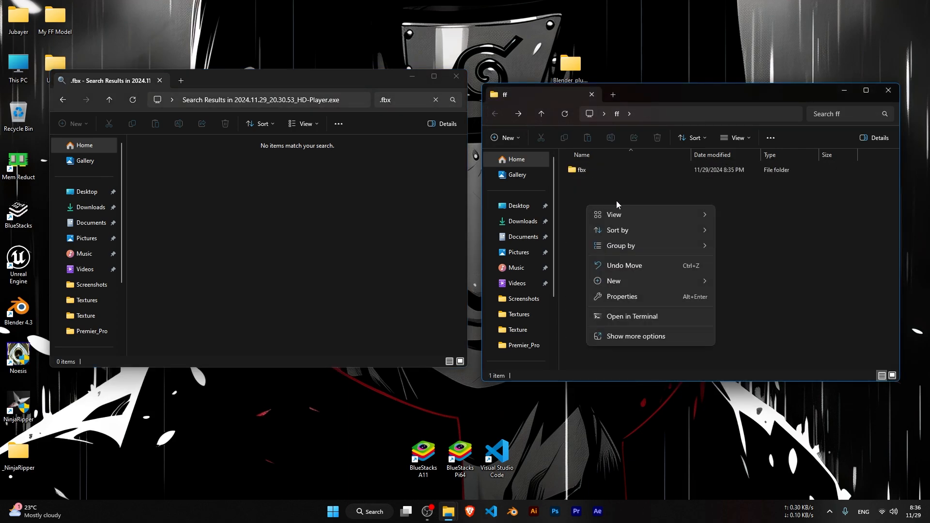
{"action": "mouse_move", "coordinate": [635, 280]}
{"action": "left_click", "coordinate": [722, 276]}
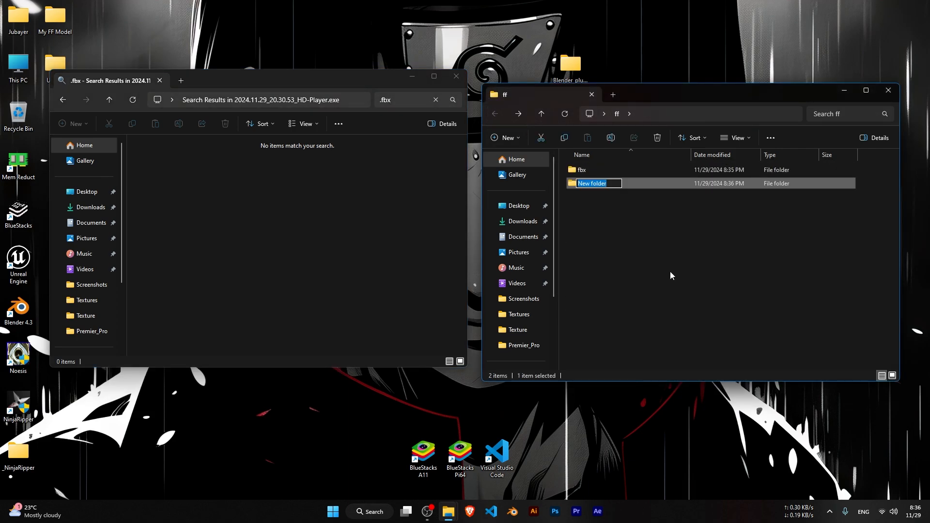
{"action": "type", "text": "png"}
{"action": "key", "text": "Return"}
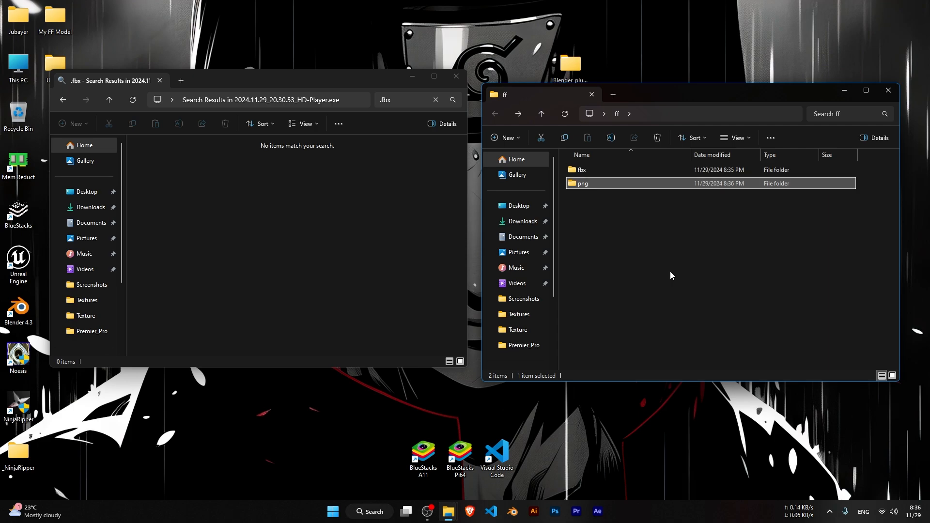
{"action": "double_click", "coordinate": [618, 186]}
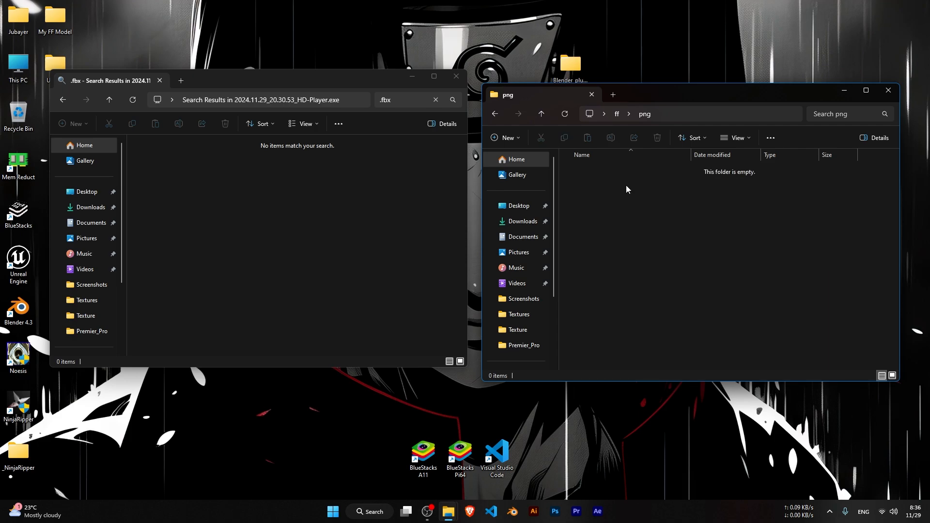
Search the rip folder for .png, move all the found files into the ff folder's png subfolder, and close the search window.
{"action": "left_click", "coordinate": [399, 104]}
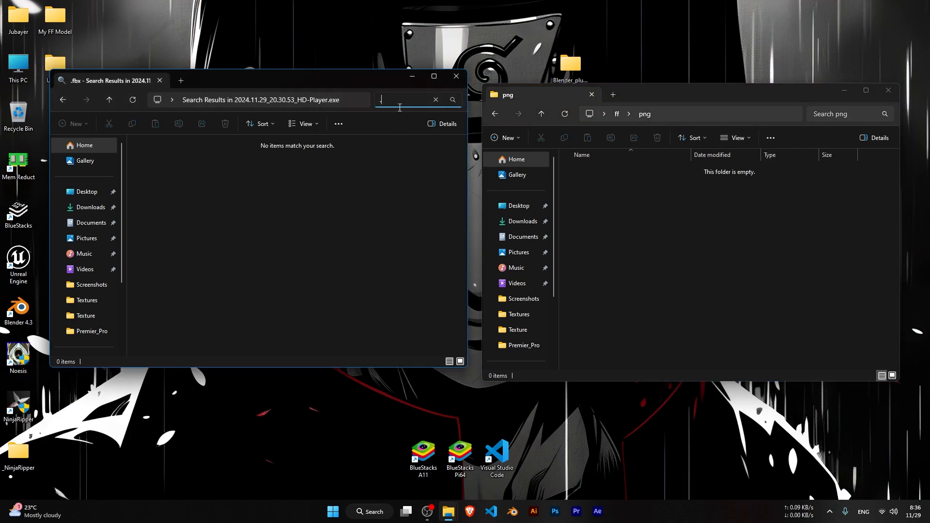
{"action": "type", "text": "png"}
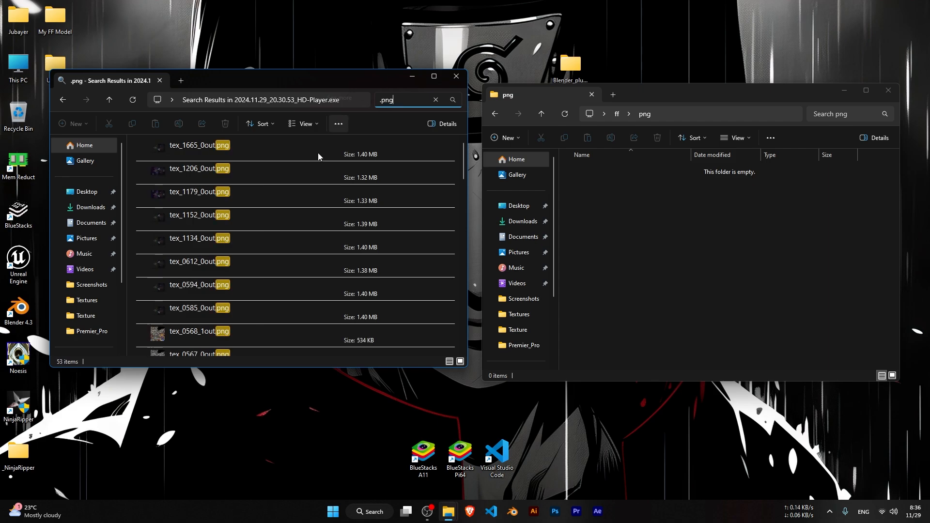
{"action": "scroll", "coordinate": [286, 228], "scroll_direction": "down", "scroll_amount": 5}
{"action": "left_click", "coordinate": [285, 224]}
{"action": "key", "text": "ctrl+a"}
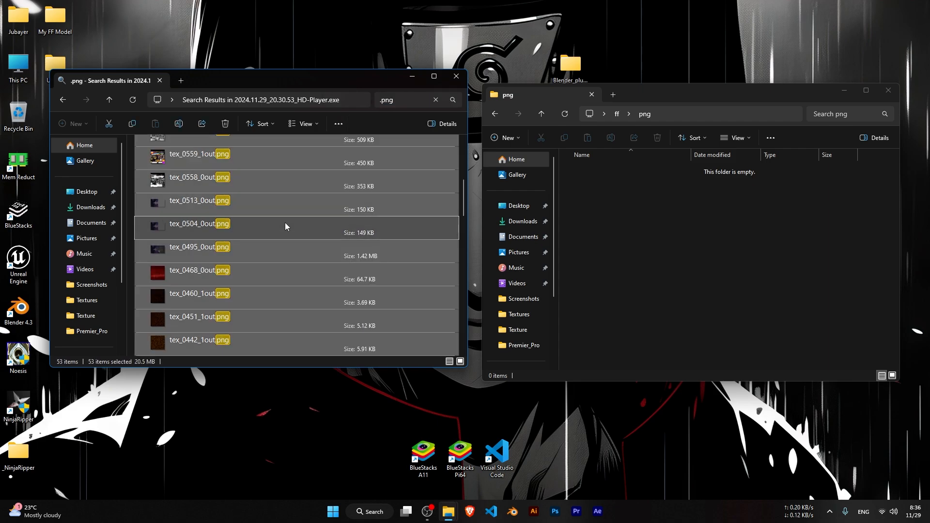
{"action": "right_click", "coordinate": [740, 262]}
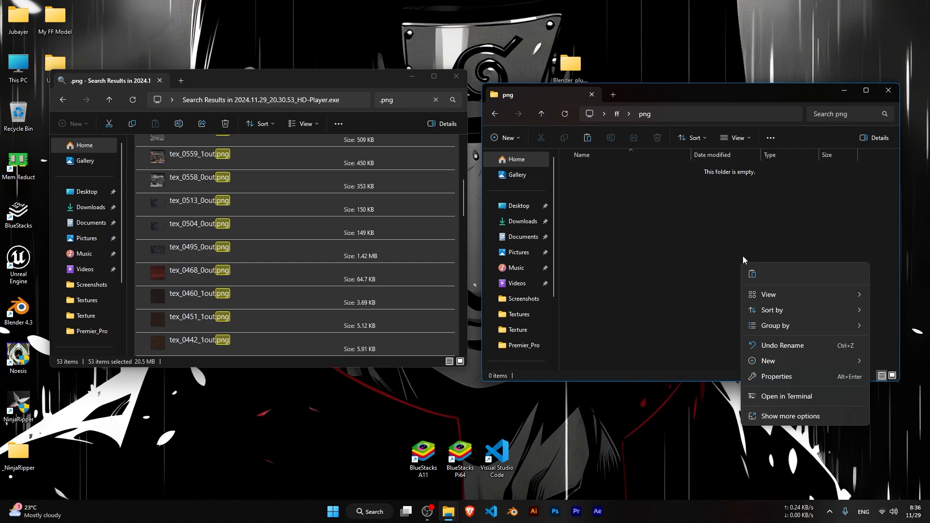
{"action": "left_click", "coordinate": [587, 138]}
{"action": "scroll", "coordinate": [255, 243], "scroll_direction": "down", "scroll_amount": 5}
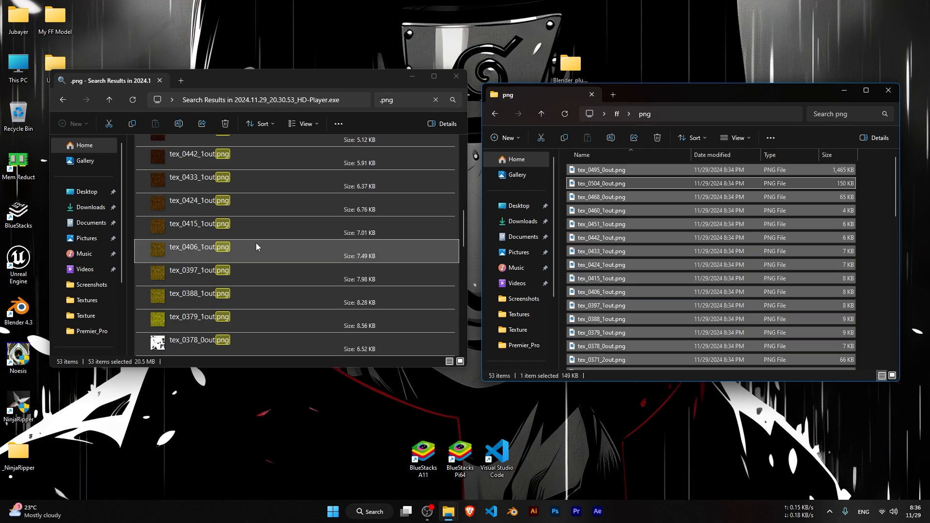
{"action": "scroll", "coordinate": [256, 243], "scroll_direction": "up", "scroll_amount": 5}
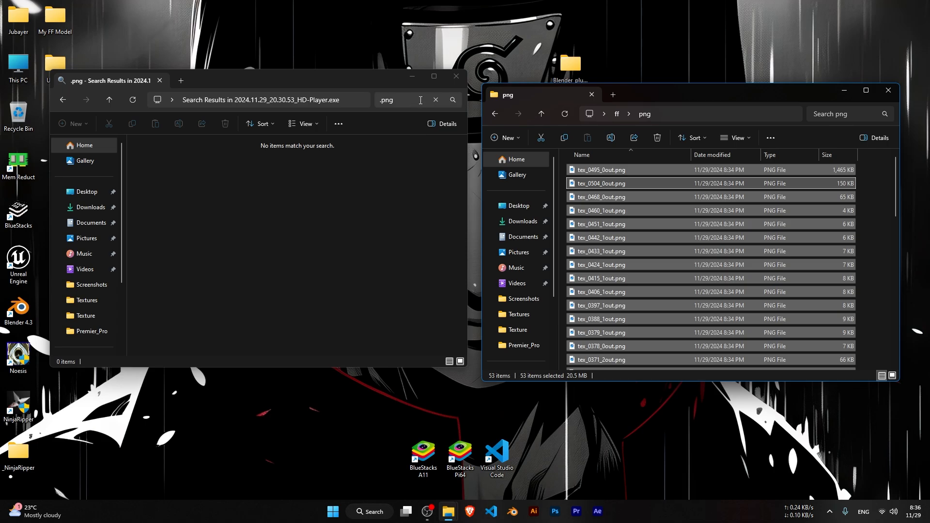
{"action": "left_click", "coordinate": [455, 81]}
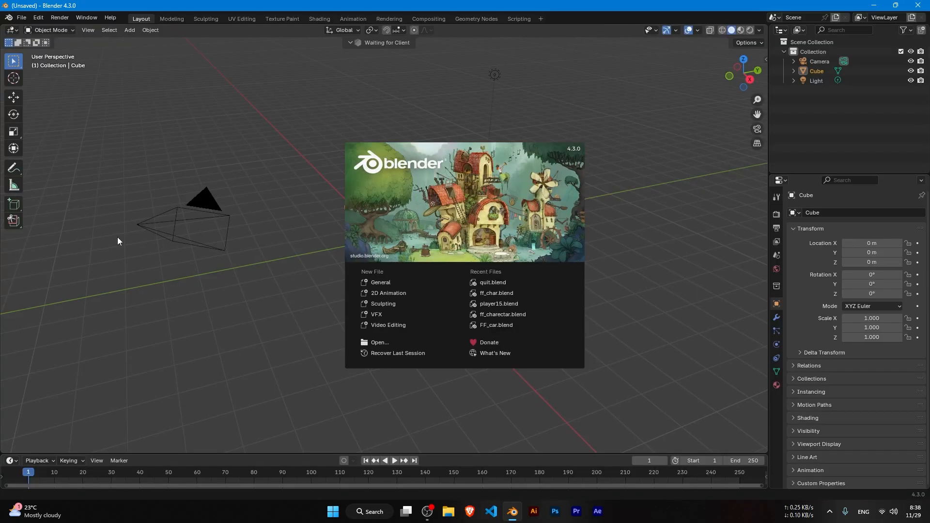
Switch to Blender and try importing Mesh_0009out.fbx from the fbx subfolder of the desktop's ff folder.
{"action": "left_click", "coordinate": [118, 240]}
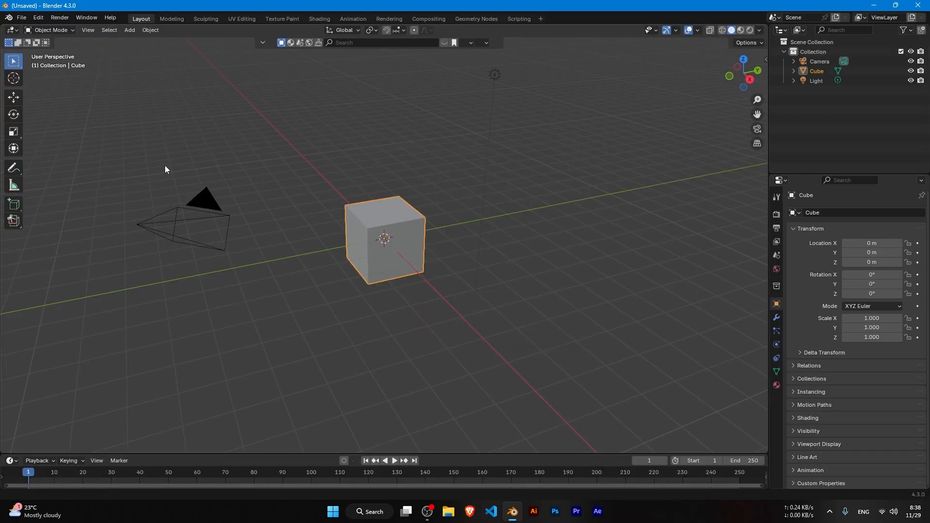
{"action": "left_click", "coordinate": [22, 17]}
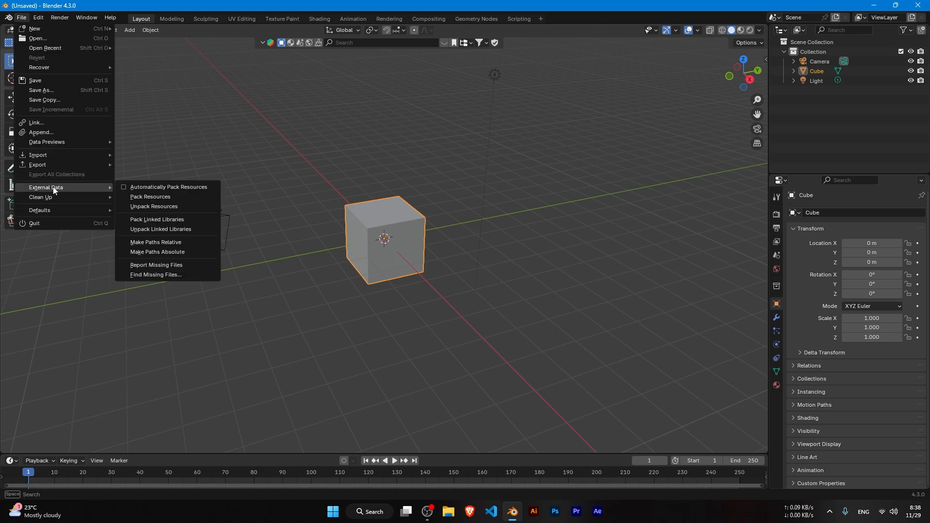
{"action": "mouse_move", "coordinate": [55, 155]}
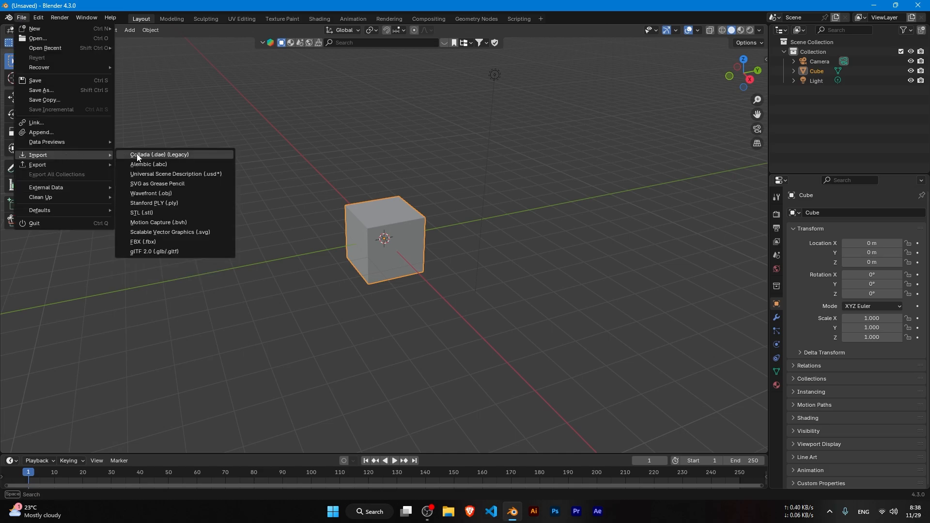
{"action": "left_click", "coordinate": [150, 240]}
{"action": "scroll", "coordinate": [368, 280], "scroll_direction": "down", "scroll_amount": 5}
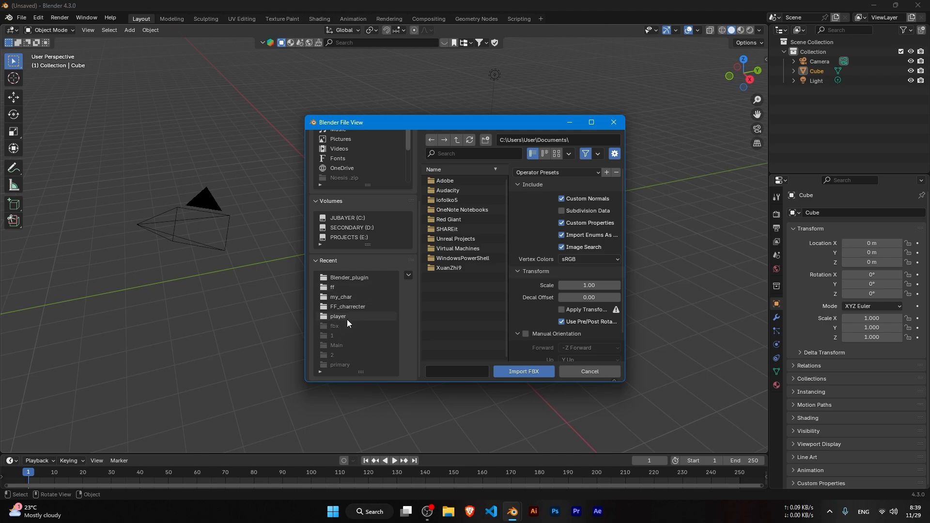
{"action": "left_click", "coordinate": [346, 289]}
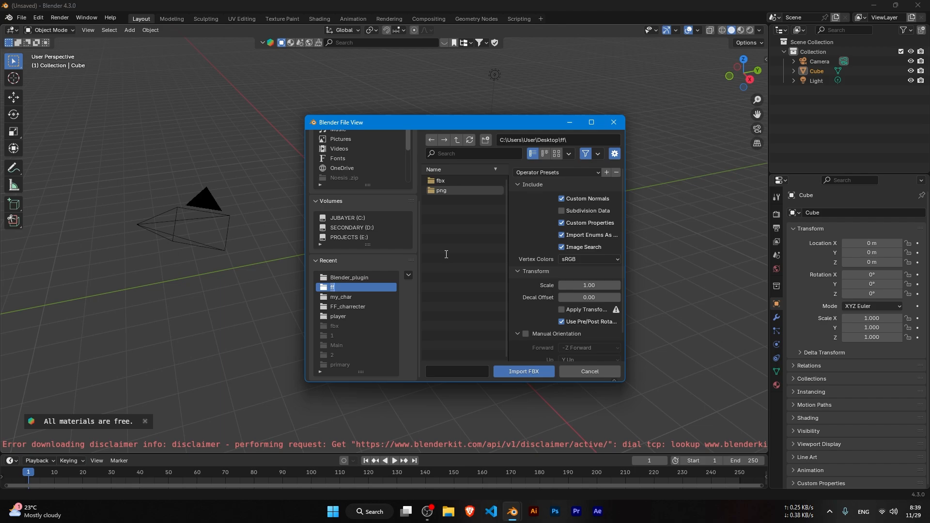
{"action": "key", "text": "Escape"}
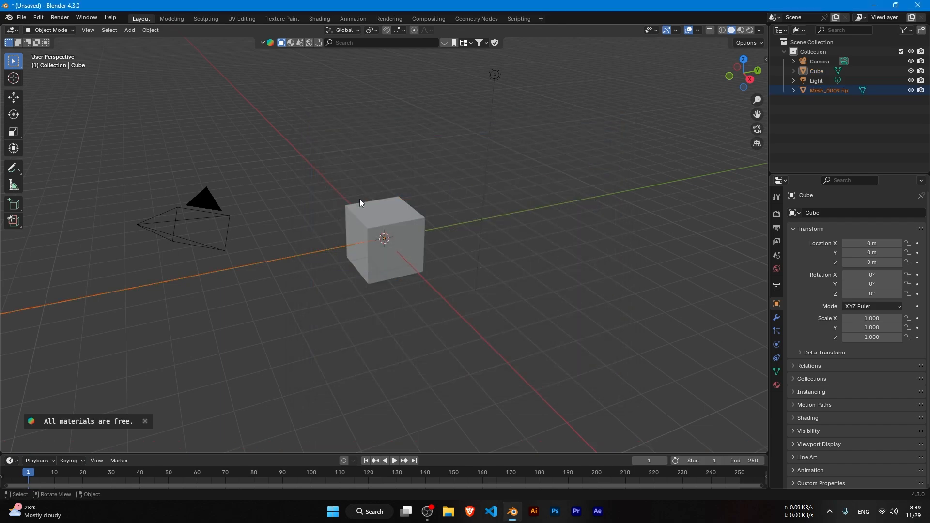
Delete the default cube, camera and light together with the imported Mesh_0009.rip so the scene is empty.
{"action": "left_click", "coordinate": [412, 229]}
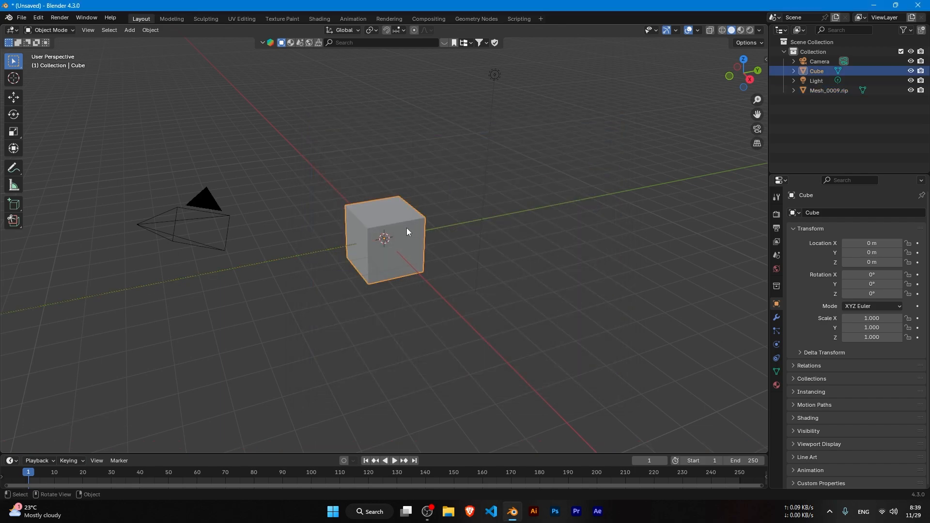
{"action": "left_click_drag", "start_coordinate": [525, 241], "coordinate": [166, 194]}
{"action": "left_click", "coordinate": [401, 236]}
{"action": "key", "text": "x"}
{"action": "left_click", "coordinate": [401, 236]}
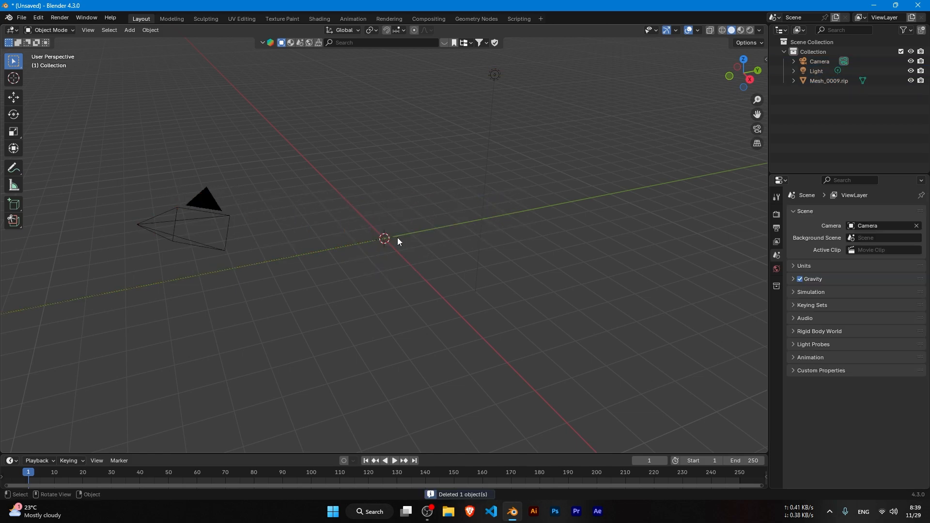
{"action": "left_click_drag", "start_coordinate": [97, 165], "coordinate": [586, 295]}
{"action": "key", "text": "x"}
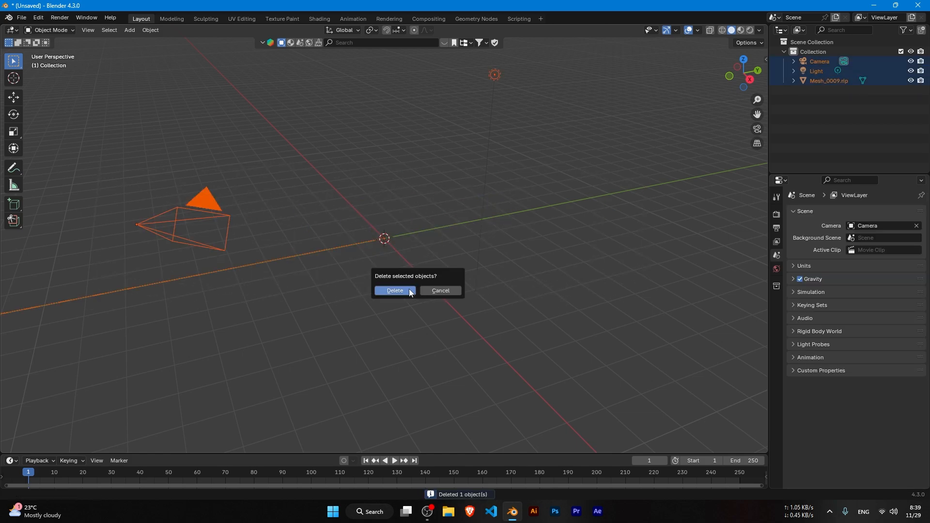
{"action": "left_click", "coordinate": [404, 292]}
Import the range of FBX files from Mesh_0009out.fbx through Mesh_0500out.fbx in the ff folder's fbx subfolder.
{"action": "left_click", "coordinate": [22, 18]}
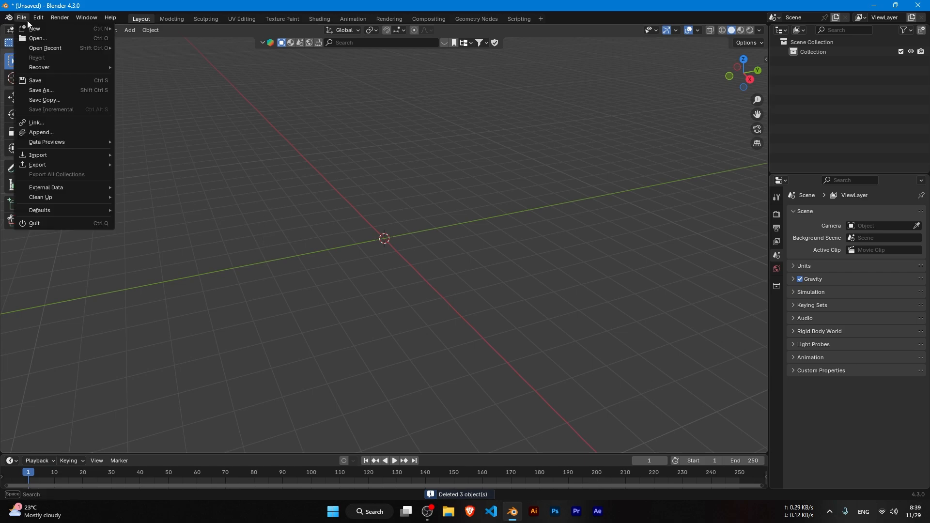
{"action": "mouse_move", "coordinate": [71, 155]}
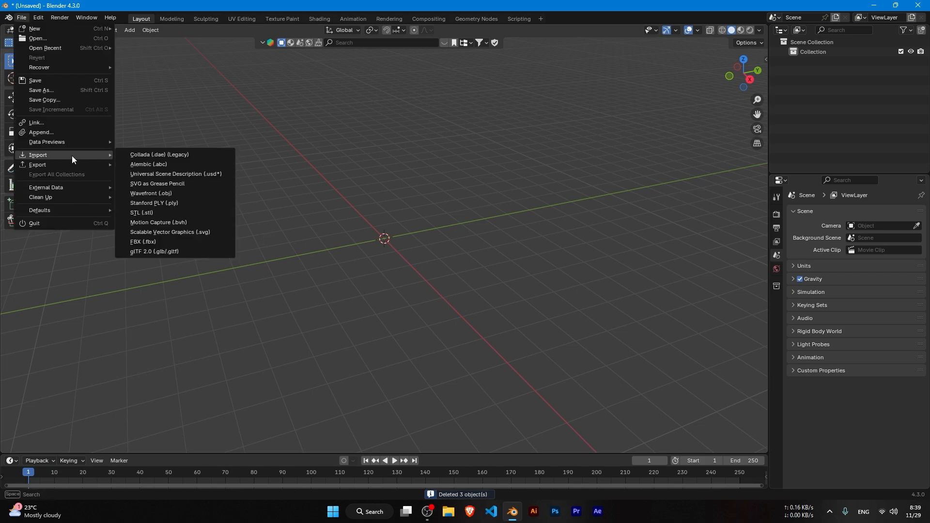
{"action": "left_click", "coordinate": [154, 239]}
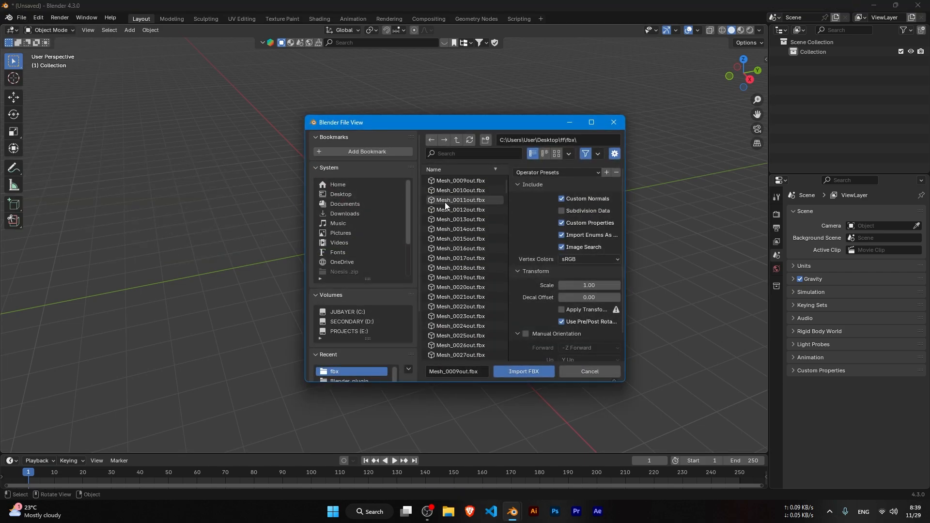
{"action": "scroll", "coordinate": [444, 202], "scroll_direction": "up", "scroll_amount": 3}
{"action": "left_click_drag", "start_coordinate": [445, 185], "coordinate": [438, 181]}
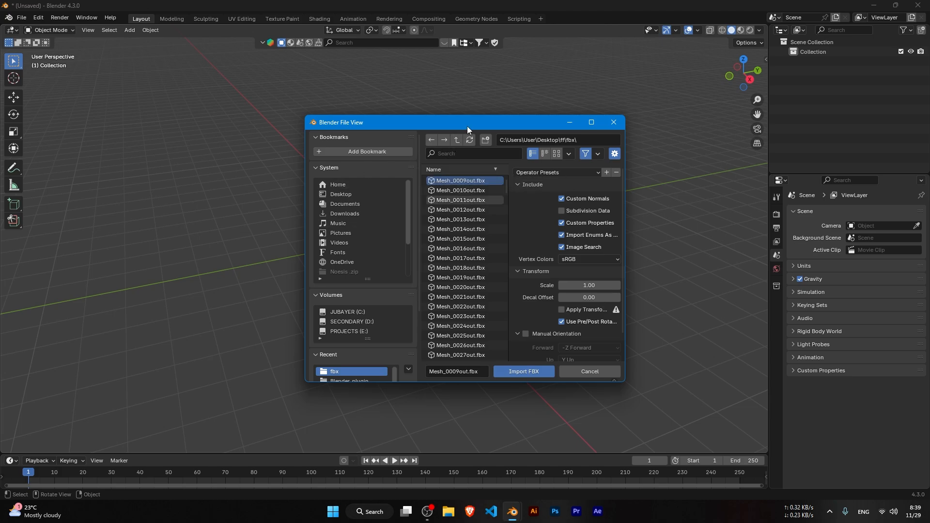
{"action": "left_click_drag", "start_coordinate": [467, 126], "coordinate": [445, 121]}
{"action": "scroll", "coordinate": [450, 213], "scroll_direction": "down", "scroll_amount": 9}
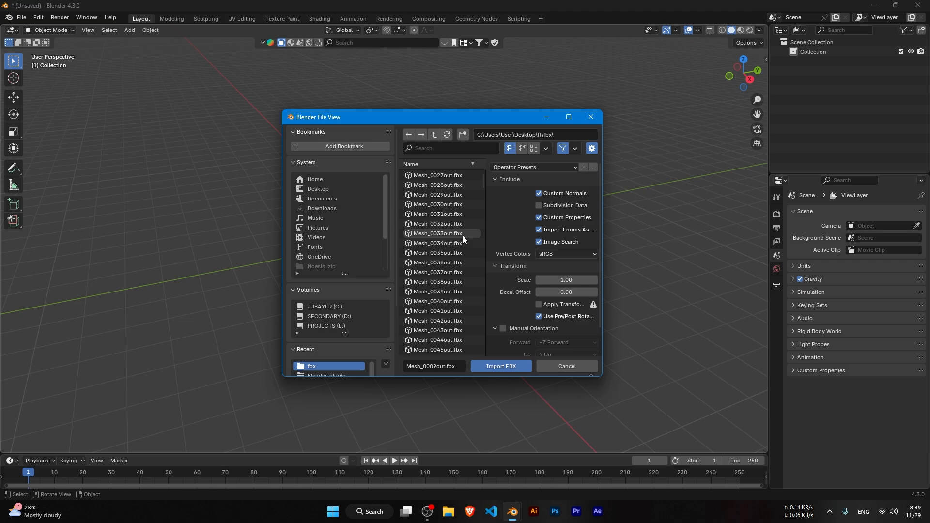
{"action": "scroll", "coordinate": [469, 228], "scroll_direction": "down", "scroll_amount": 17}
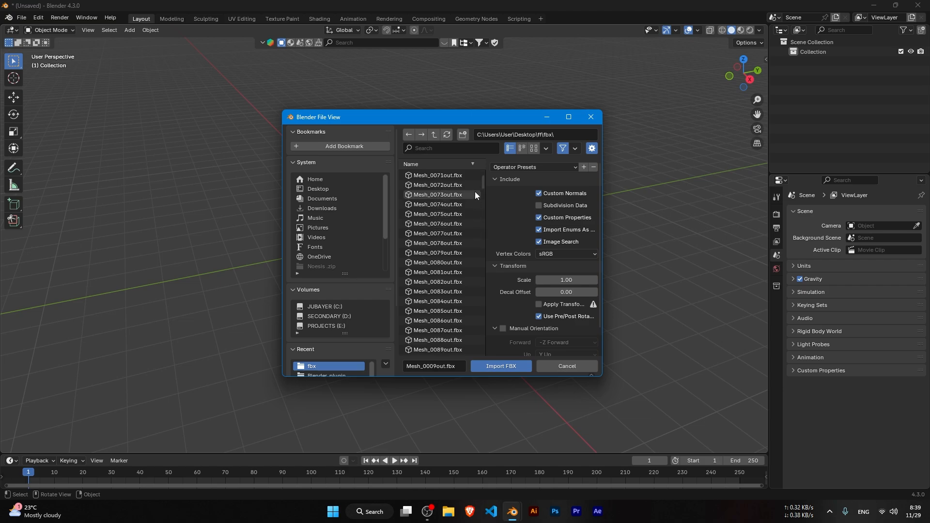
{"action": "left_click_drag", "start_coordinate": [484, 187], "coordinate": [483, 267]}
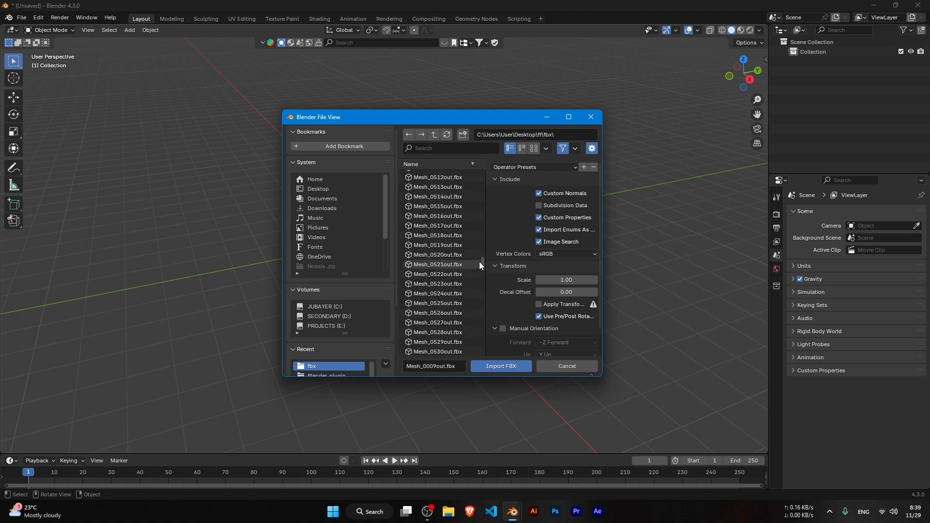
{"action": "scroll", "coordinate": [467, 244], "scroll_direction": "up", "scroll_amount": 6}
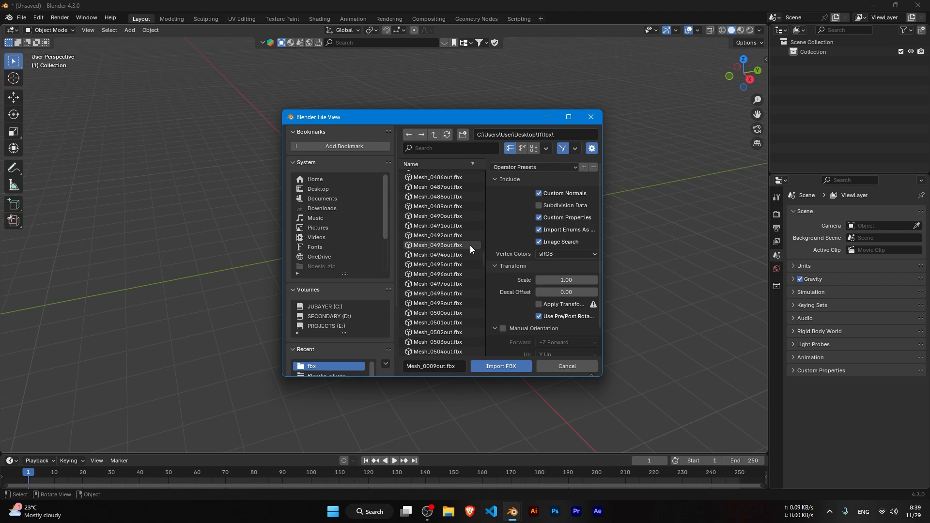
{"action": "left_click", "coordinate": [442, 314]}
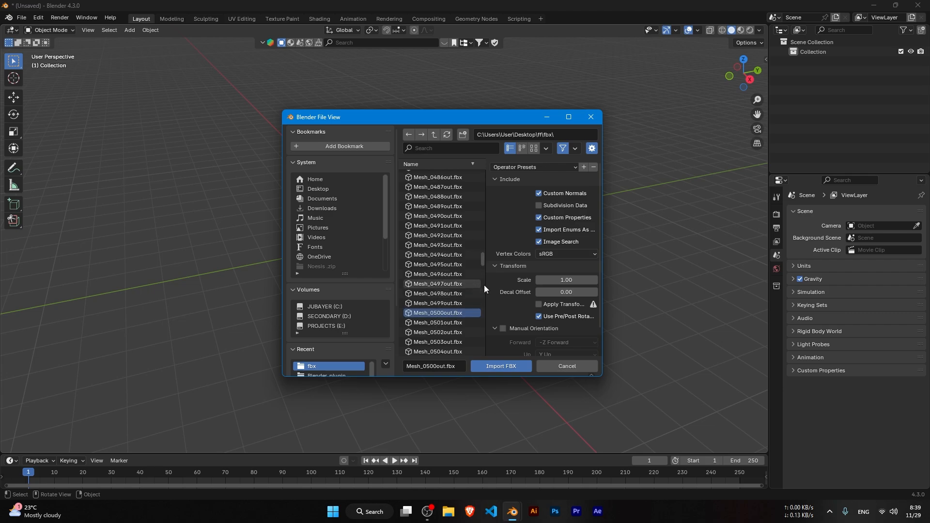
{"action": "left_click_drag", "start_coordinate": [481, 260], "coordinate": [464, 160]}
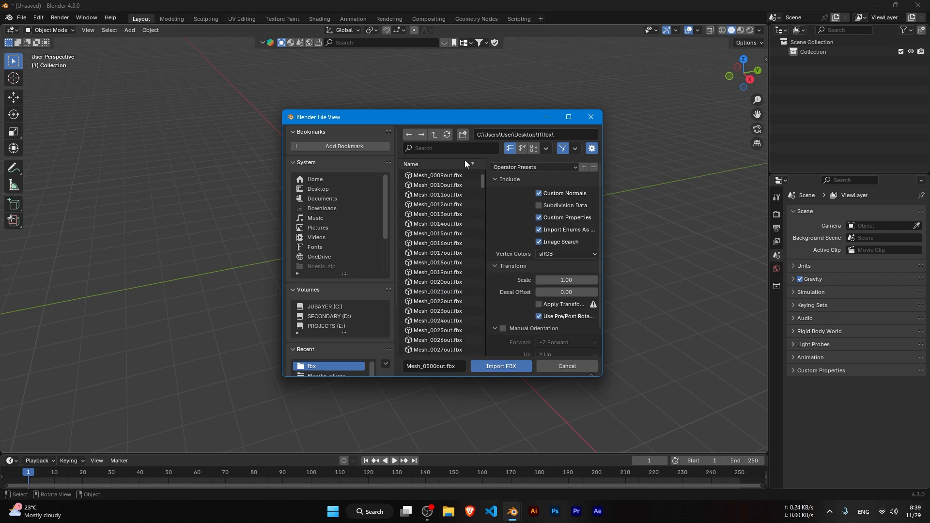
{"action": "left_click", "coordinate": [437, 176], "text": "shift"}
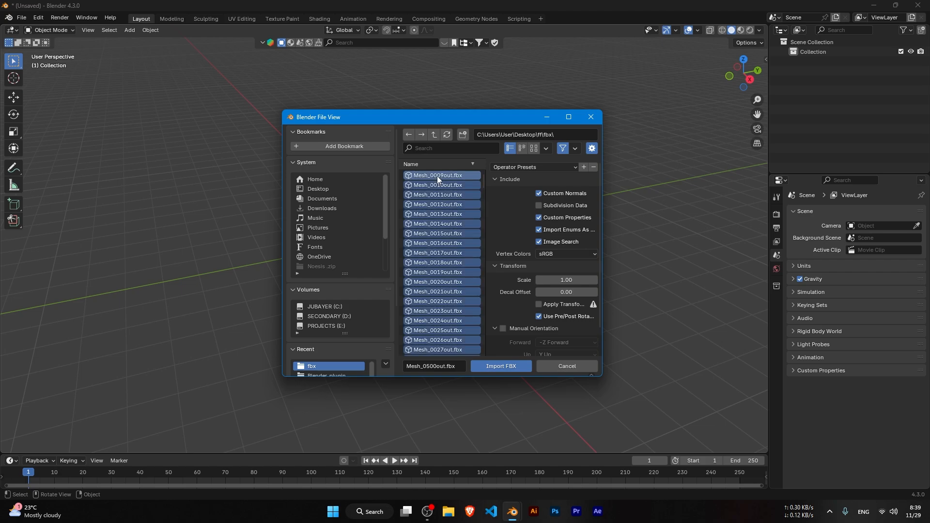
{"action": "left_click", "coordinate": [497, 370]}
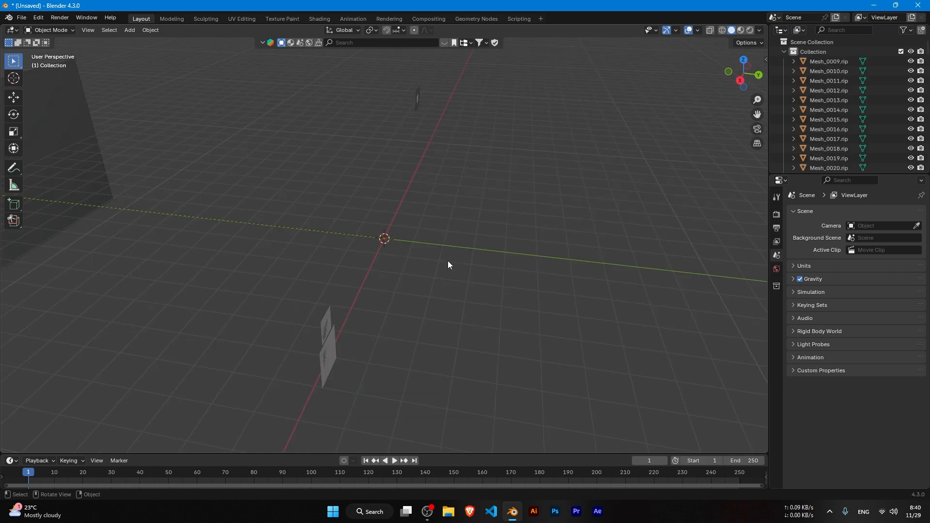
Delete the large flat planes that cut across the character, along with the stray meshes lying between them near the origin.
{"action": "scroll", "coordinate": [455, 331], "scroll_direction": "up", "scroll_amount": 3}
{"action": "scroll", "coordinate": [423, 322], "scroll_direction": "down", "scroll_amount": 7}
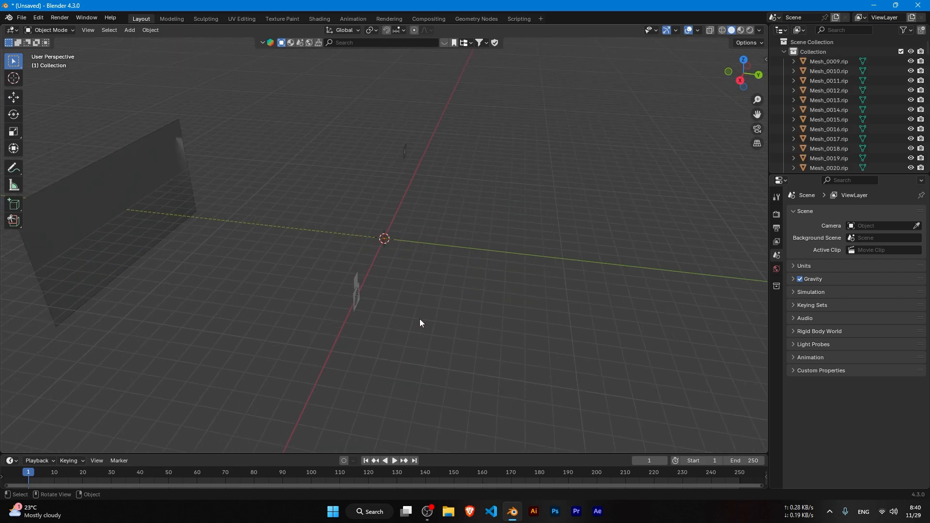
{"action": "scroll", "coordinate": [420, 317], "scroll_direction": "up", "scroll_amount": 10}
{"action": "scroll", "coordinate": [420, 316], "scroll_direction": "up", "scroll_amount": 3}
{"action": "scroll", "coordinate": [417, 316], "scroll_direction": "up", "scroll_amount": 8}
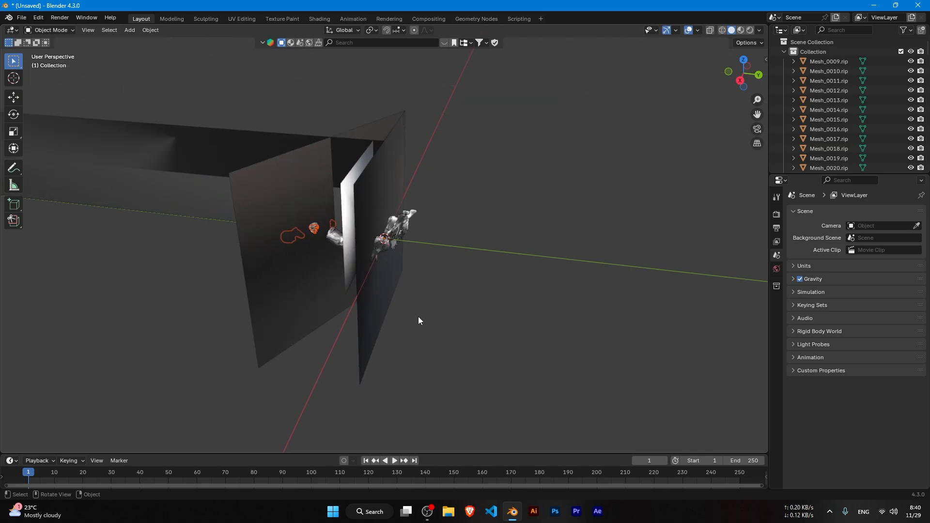
{"action": "middle_click_drag", "start_coordinate": [189, 359], "coordinate": [301, 253]}
{"action": "scroll", "coordinate": [310, 257], "scroll_direction": "down", "scroll_amount": 2}
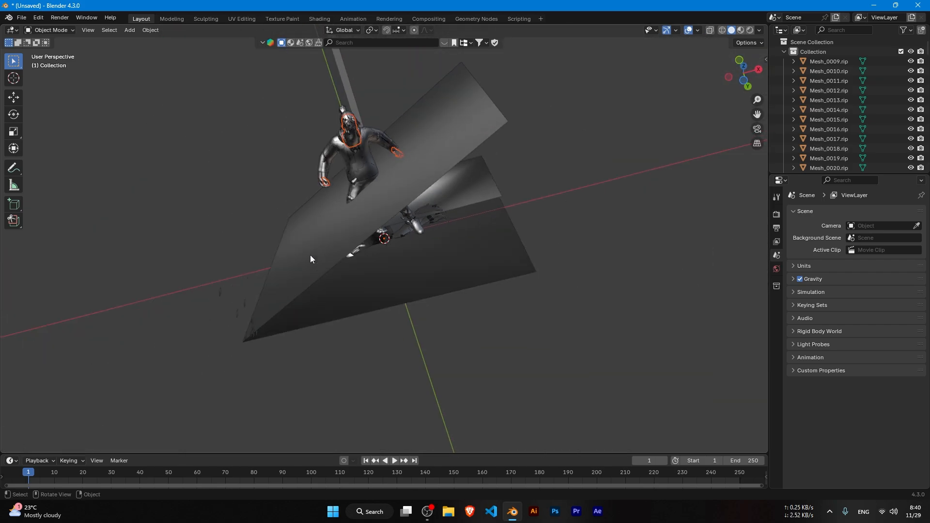
{"action": "left_click", "coordinate": [466, 121]}
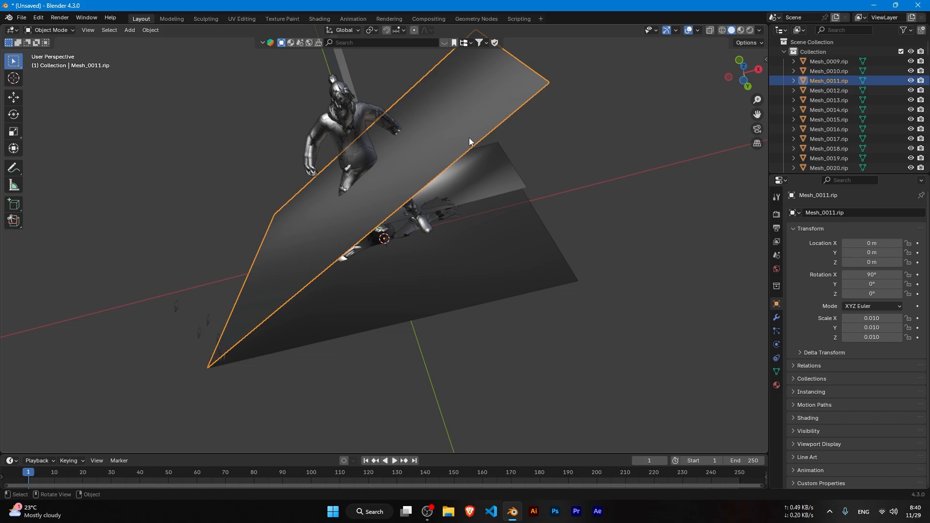
{"action": "scroll", "coordinate": [486, 185], "scroll_direction": "down", "scroll_amount": 5}
{"action": "scroll", "coordinate": [483, 192], "scroll_direction": "up", "scroll_amount": 1}
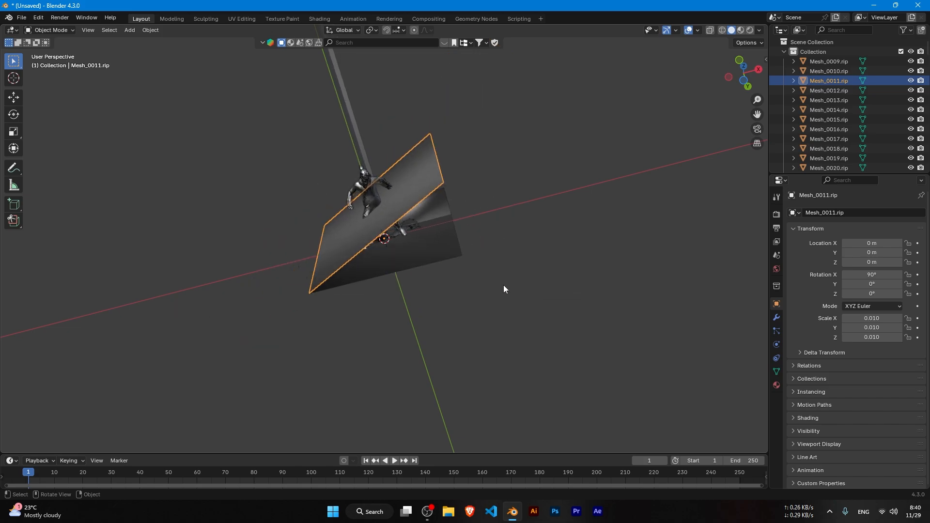
{"action": "left_click_drag", "start_coordinate": [504, 288], "coordinate": [412, 130]}
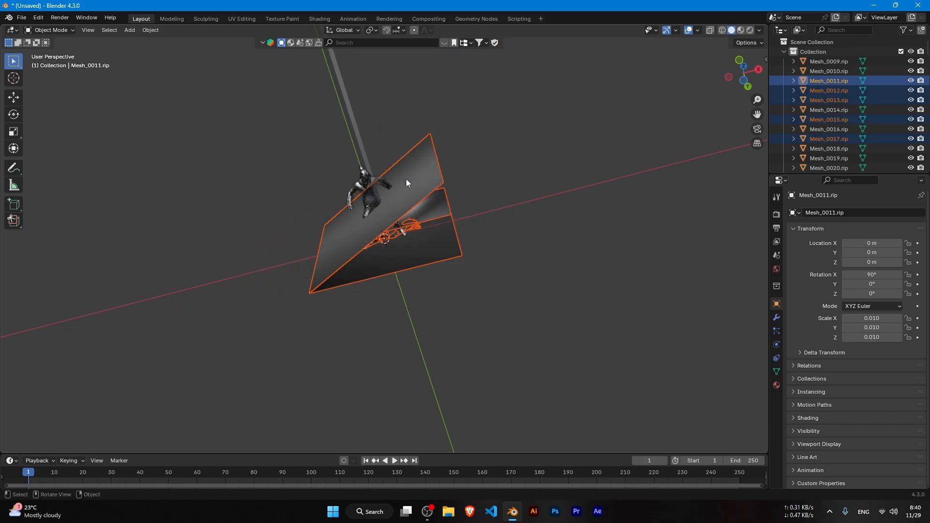
{"action": "key", "text": "x"}
{"action": "left_click", "coordinate": [406, 179]}
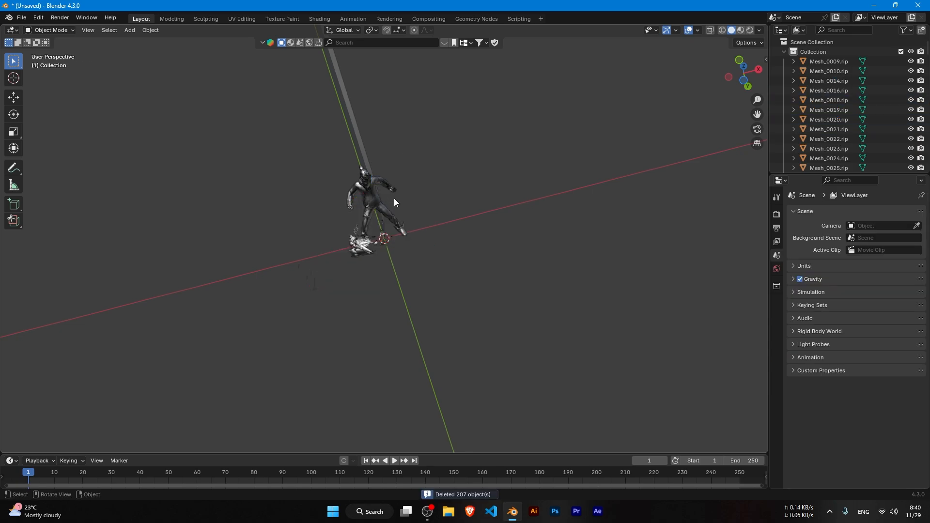
Delete the stray meshes scattered around the origin and beneath the character's feet, including the long strip behind the body.
{"action": "scroll", "coordinate": [406, 248], "scroll_direction": "up", "scroll_amount": 6}
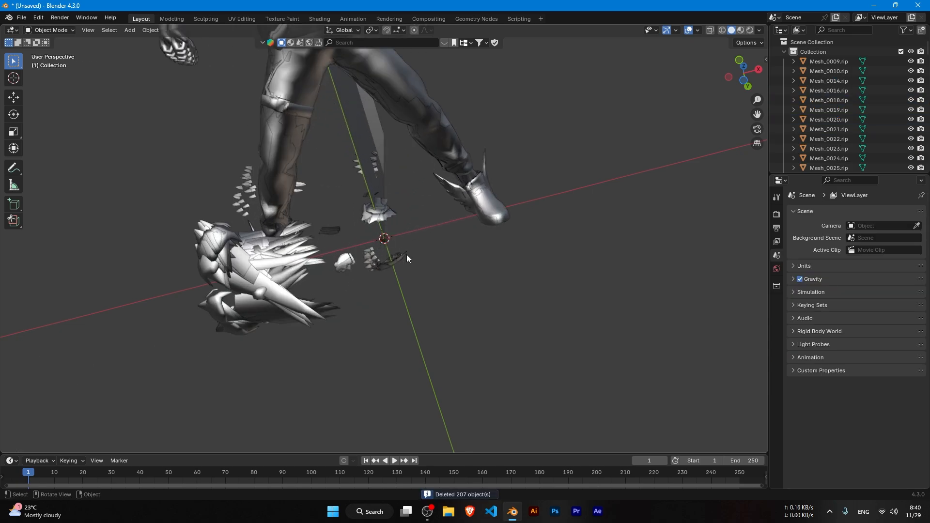
{"action": "left_click_drag", "start_coordinate": [429, 332], "coordinate": [340, 205]}
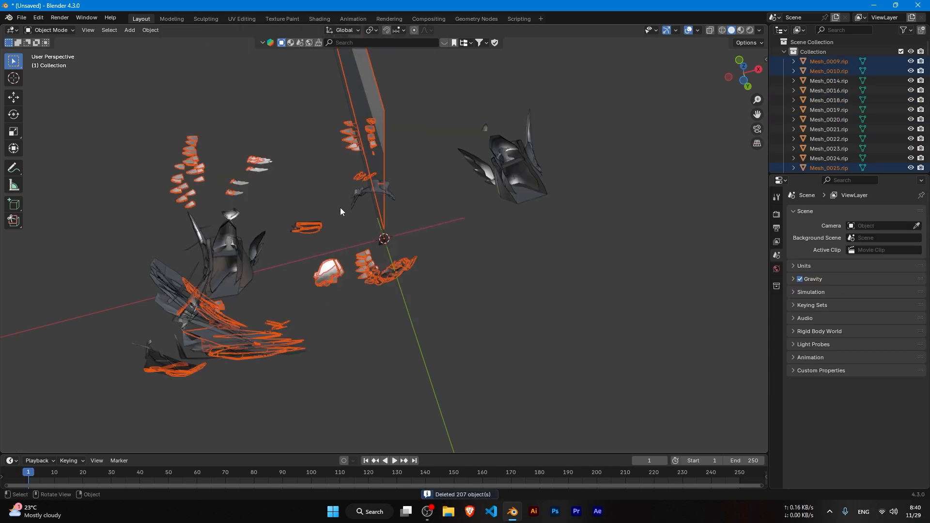
{"action": "key", "text": "x"}
{"action": "left_click", "coordinate": [340, 207]}
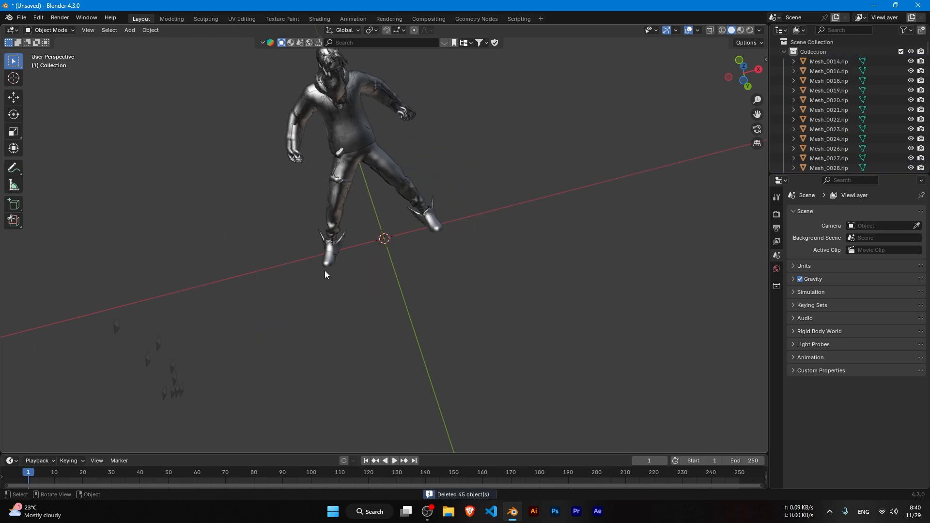
Delete the cluster of tiny stray meshes lying on the ground away from the character's feet.
{"action": "scroll", "coordinate": [340, 265], "scroll_direction": "down", "scroll_amount": 3}
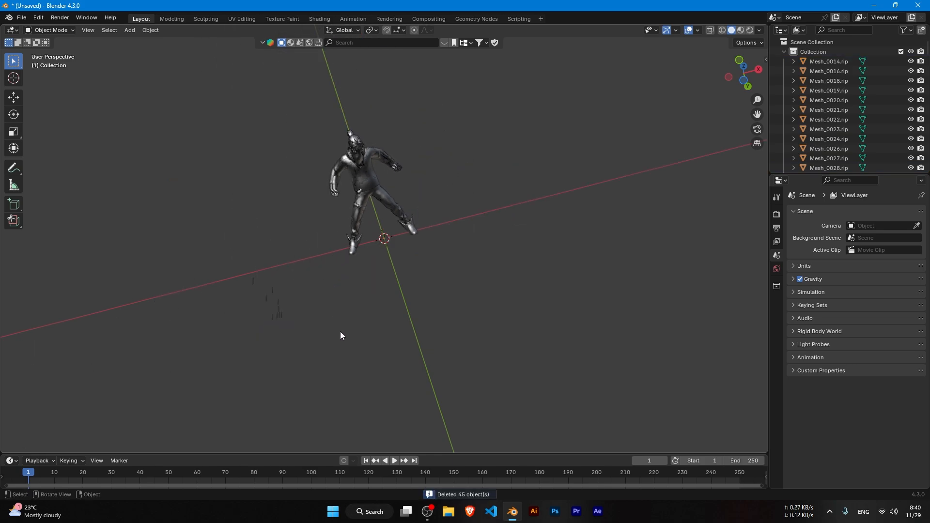
{"action": "left_click_drag", "start_coordinate": [340, 334], "coordinate": [232, 273]}
{"action": "key", "text": "x"}
{"action": "left_click", "coordinate": [236, 241]}
{"action": "scroll", "coordinate": [268, 264], "scroll_direction": "up", "scroll_amount": 3}
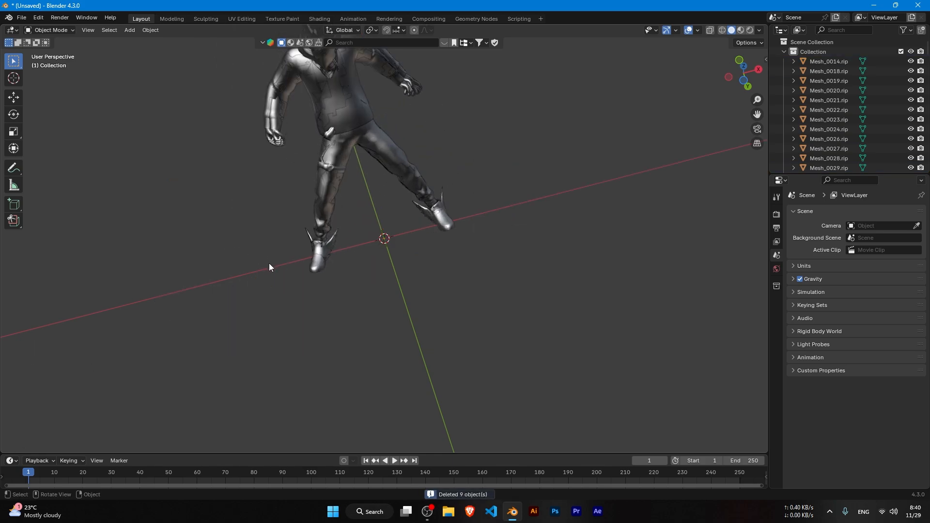
Check the empty space around the character for any remaining stray meshes.
{"action": "scroll", "coordinate": [273, 266], "scroll_direction": "down", "scroll_amount": 4}
{"action": "scroll", "coordinate": [281, 260], "scroll_direction": "down", "scroll_amount": 2}
{"action": "scroll", "coordinate": [289, 251], "scroll_direction": "up", "scroll_amount": 2}
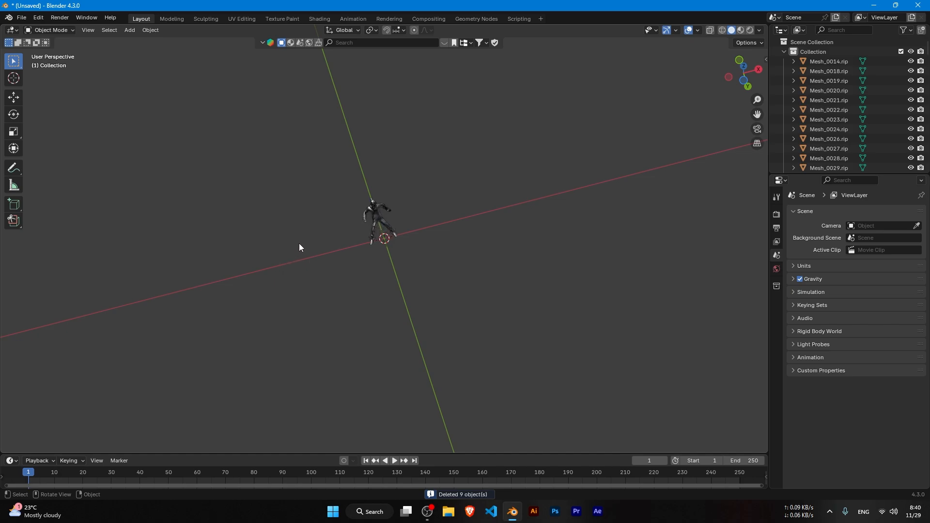
{"action": "scroll", "coordinate": [327, 237], "scroll_direction": "up", "scroll_amount": 4}
{"action": "scroll", "coordinate": [328, 237], "scroll_direction": "down", "scroll_amount": 5}
{"action": "left_click_drag", "start_coordinate": [265, 184], "coordinate": [510, 211]}
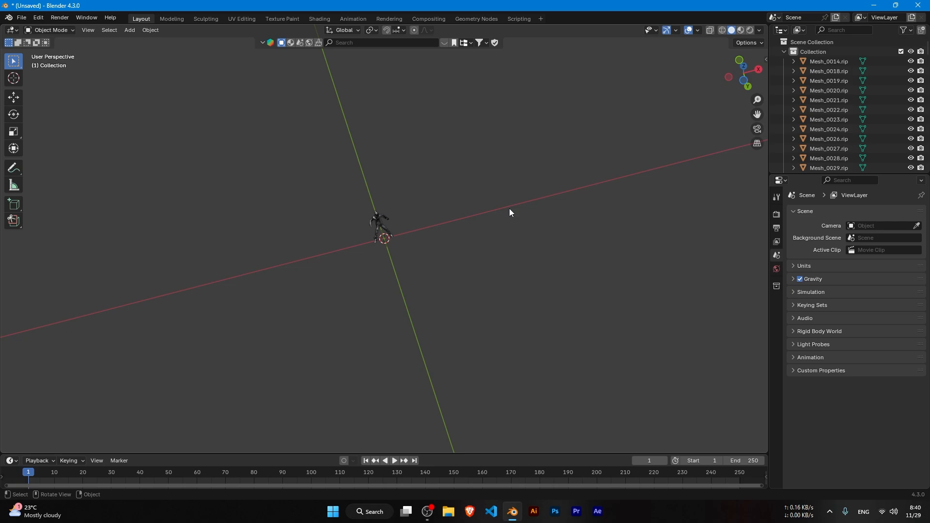
{"action": "left_click_drag", "start_coordinate": [424, 174], "coordinate": [397, 279]}
{"action": "left_click_drag", "start_coordinate": [266, 275], "coordinate": [580, 401]}
{"action": "scroll", "coordinate": [428, 273], "scroll_direction": "up", "scroll_amount": 6}
{"action": "scroll", "coordinate": [343, 267], "scroll_direction": "up", "scroll_amount": 2}
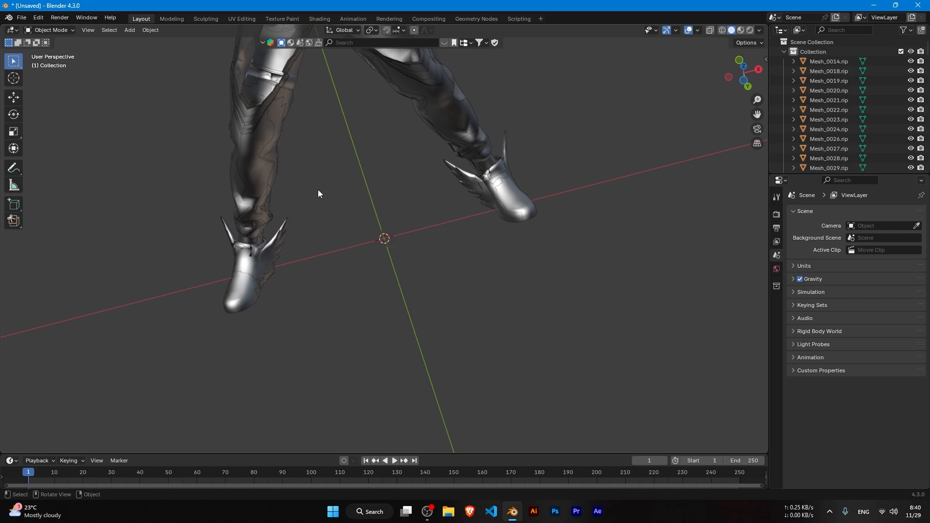
{"action": "scroll", "coordinate": [319, 193], "scroll_direction": "down", "scroll_amount": 2}
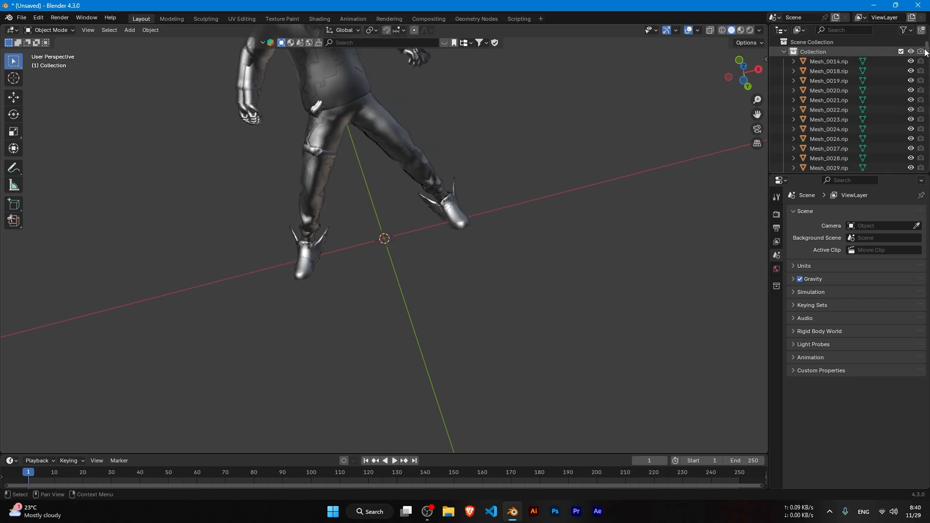
Delete Mesh_0014.rip from the collection.
{"action": "left_click", "coordinate": [819, 62]}
{"action": "scroll", "coordinate": [408, 202], "scroll_direction": "down", "scroll_amount": 3}
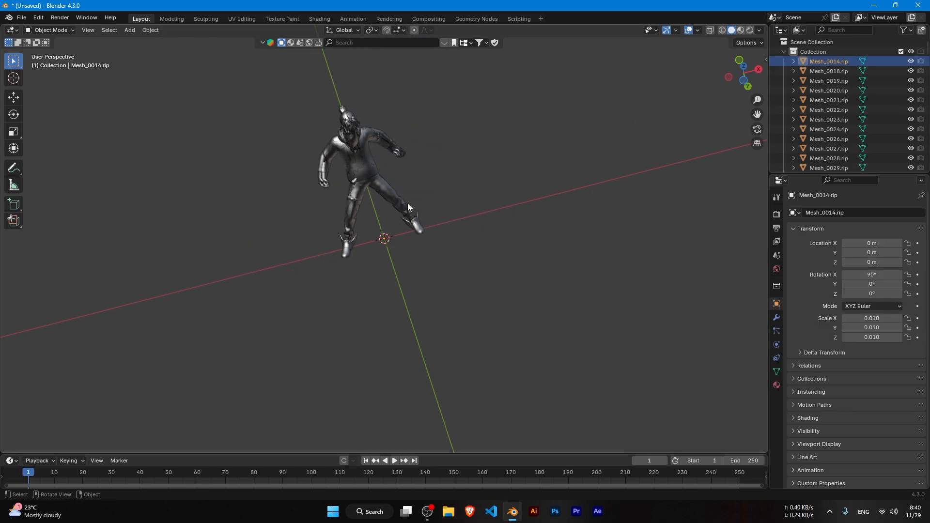
{"action": "scroll", "coordinate": [407, 202], "scroll_direction": "up", "scroll_amount": 3}
{"action": "left_click_drag", "start_coordinate": [391, 311], "coordinate": [363, 234]}
{"action": "scroll", "coordinate": [395, 277], "scroll_direction": "up", "scroll_amount": 3}
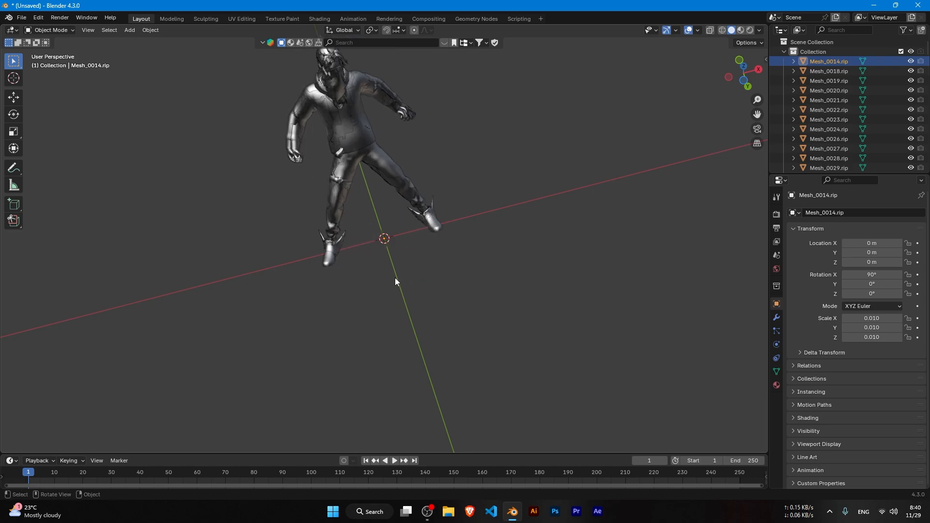
{"action": "right_click", "coordinate": [821, 66]}
{"action": "left_click", "coordinate": [797, 77]}
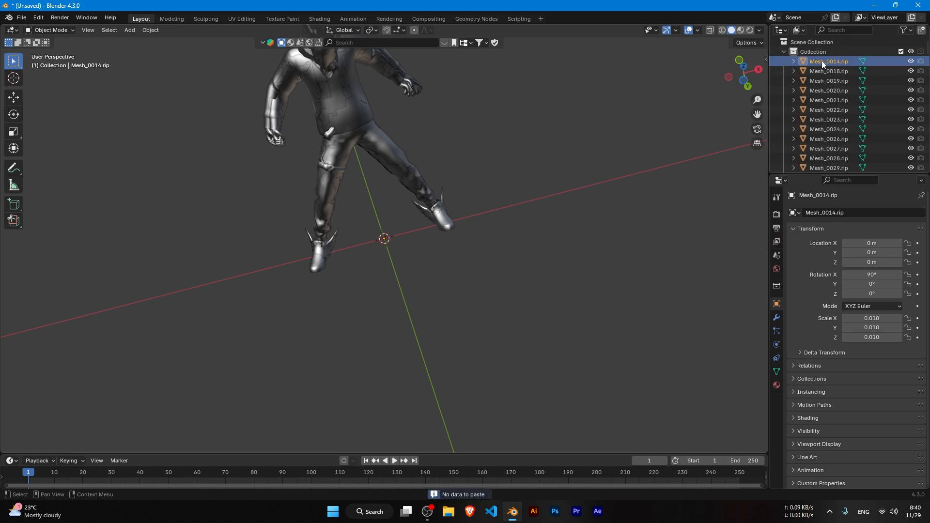
{"action": "right_click", "coordinate": [821, 60]}
{"action": "left_click", "coordinate": [784, 76]}
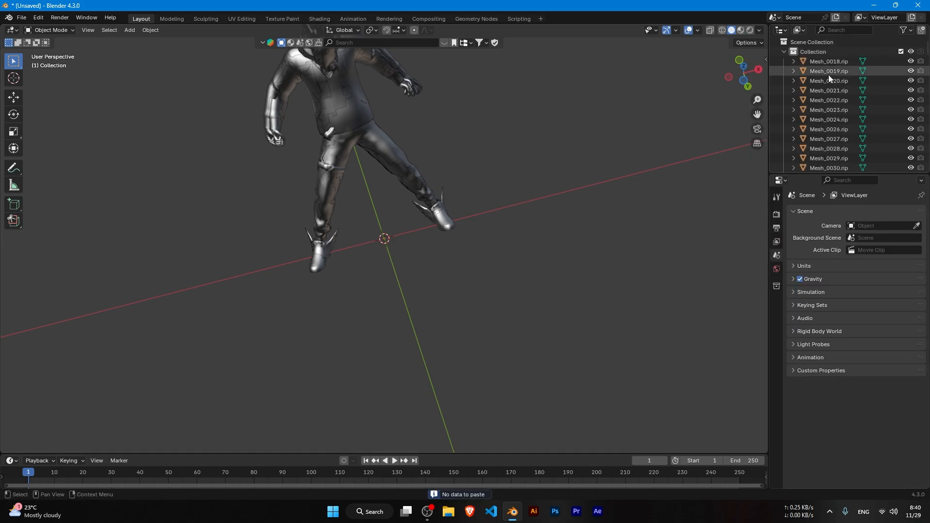
Examine Mesh_0018.rip and the hair mesh on the character's head to see which collection entries match visible body parts.
{"action": "scroll", "coordinate": [821, 83], "scroll_direction": "down", "scroll_amount": 1}
{"action": "scroll", "coordinate": [395, 235], "scroll_direction": "up", "scroll_amount": 1}
{"action": "left_click_drag", "start_coordinate": [363, 223], "coordinate": [426, 272]}
{"action": "left_click", "coordinate": [843, 43]}
{"action": "scroll", "coordinate": [494, 173], "scroll_direction": "down", "scroll_amount": 5}
{"action": "scroll", "coordinate": [494, 172], "scroll_direction": "up", "scroll_amount": 4}
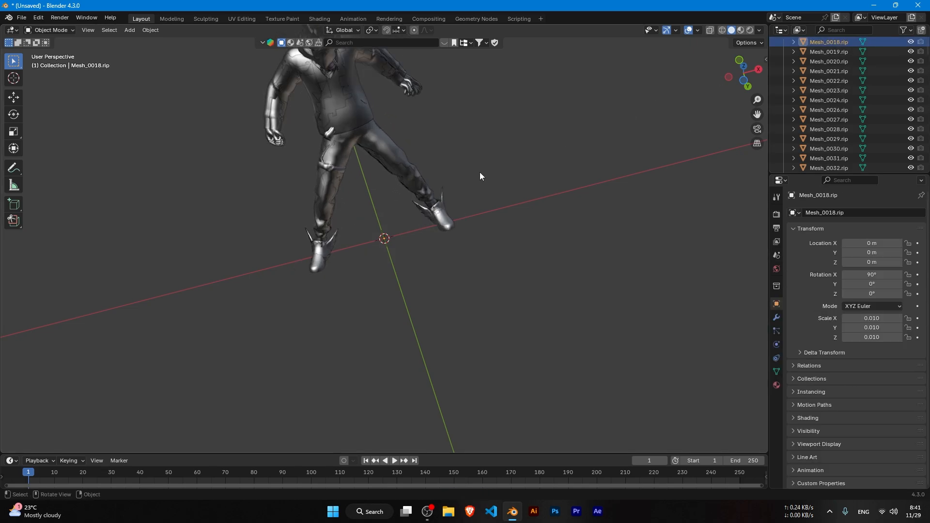
{"action": "middle_click_drag", "start_coordinate": [479, 176], "coordinate": [514, 163]}
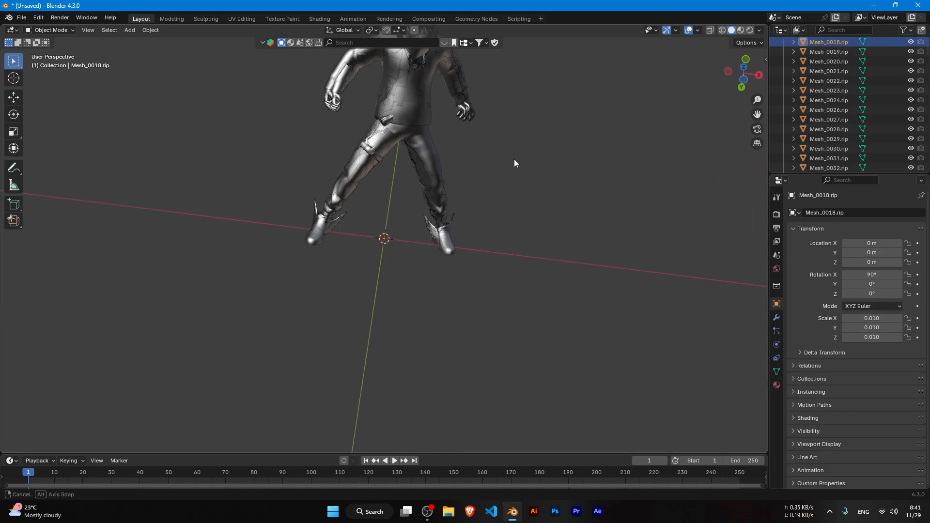
{"action": "scroll", "coordinate": [513, 159], "scroll_direction": "down", "scroll_amount": 2}
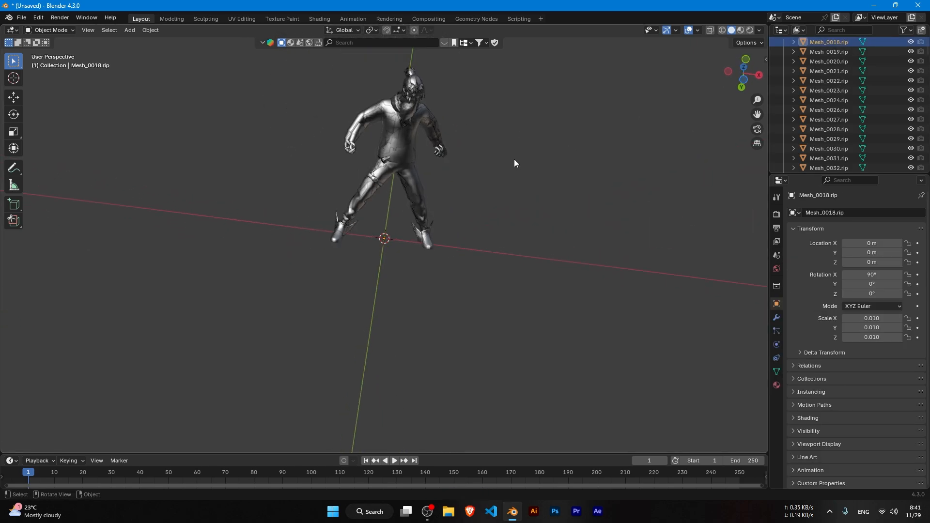
{"action": "left_click", "coordinate": [414, 82]}
{"action": "scroll", "coordinate": [842, 87], "scroll_direction": "up", "scroll_amount": 2}
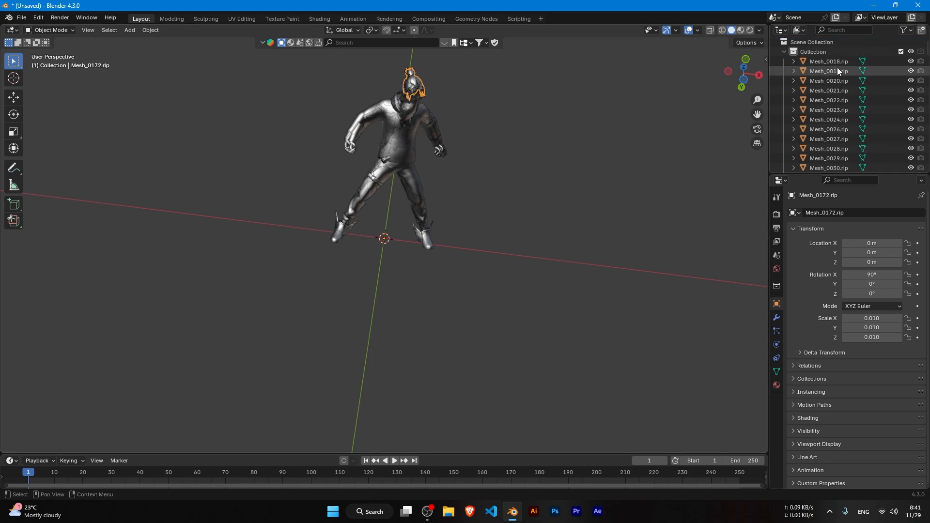
Delete the duplicate jacket meshes on the character's torso, keeping Mesh_0019.rip.
{"action": "left_click", "coordinate": [833, 70]}
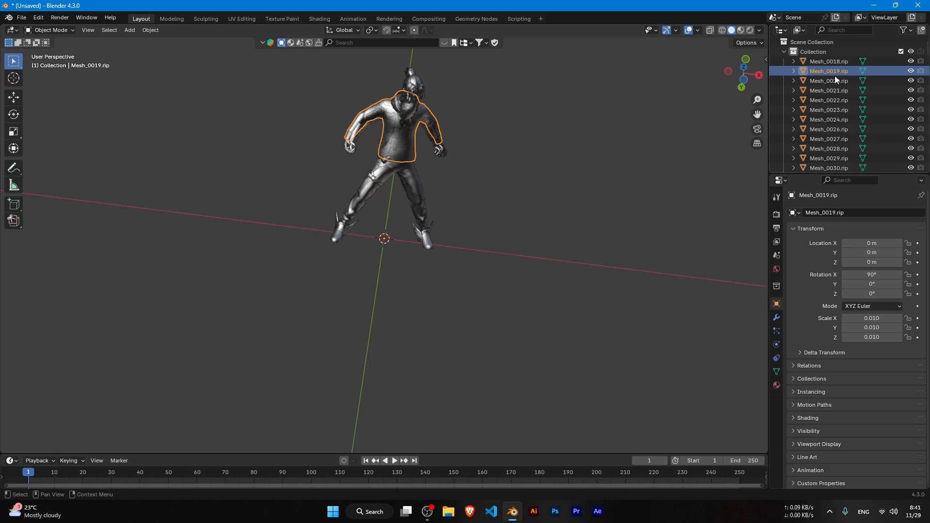
{"action": "left_click_drag", "start_coordinate": [316, 104], "coordinate": [367, 121]}
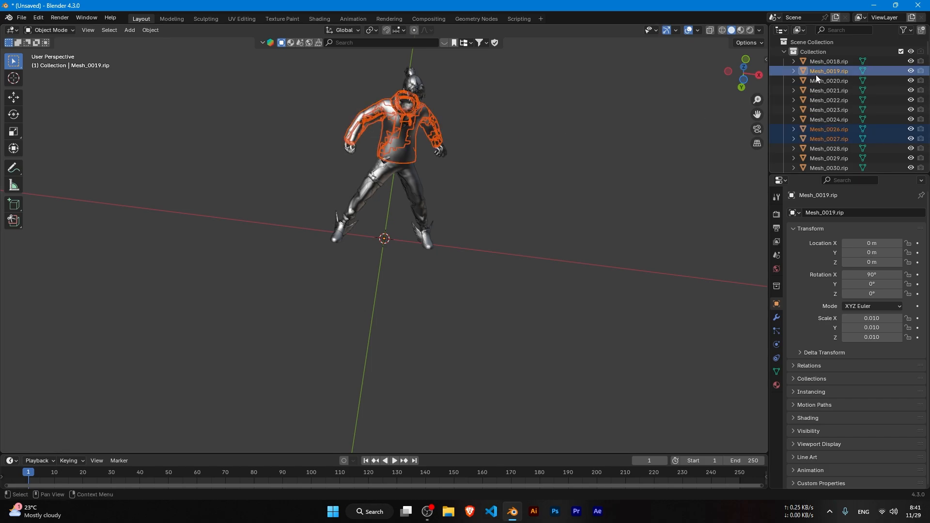
{"action": "left_click", "coordinate": [818, 74], "text": "ctrl"}
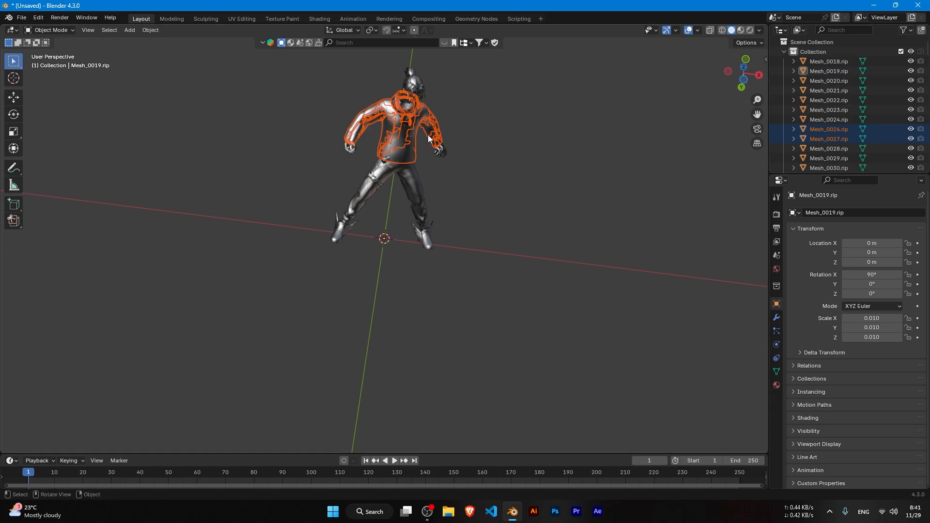
{"action": "key", "text": "x"}
{"action": "left_click", "coordinate": [390, 142]}
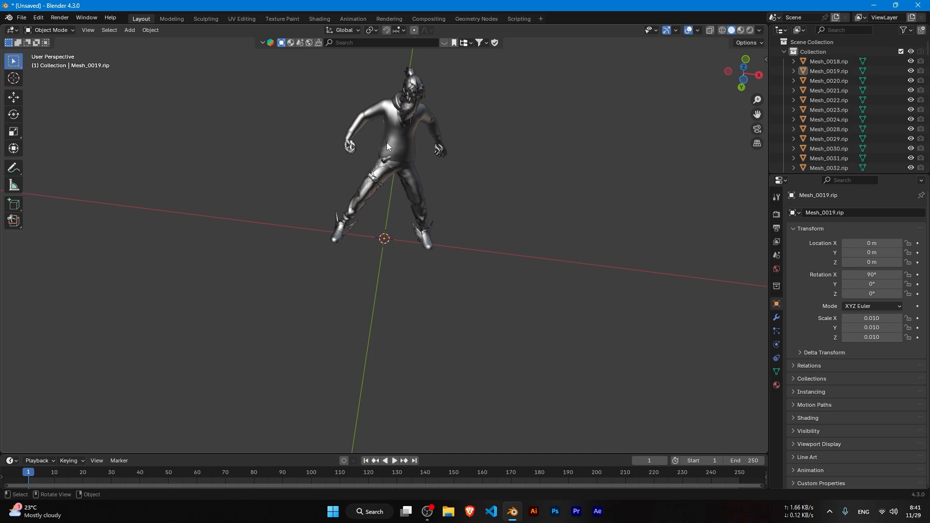
Look for the scarf's first copy by selecting the scarf, Mesh_0022.rip, Mesh_0024.rip and Mesh_0023.rip.
{"action": "scroll", "coordinate": [414, 84], "scroll_direction": "up", "scroll_amount": 2}
{"action": "scroll", "coordinate": [420, 100], "scroll_direction": "down", "scroll_amount": 3}
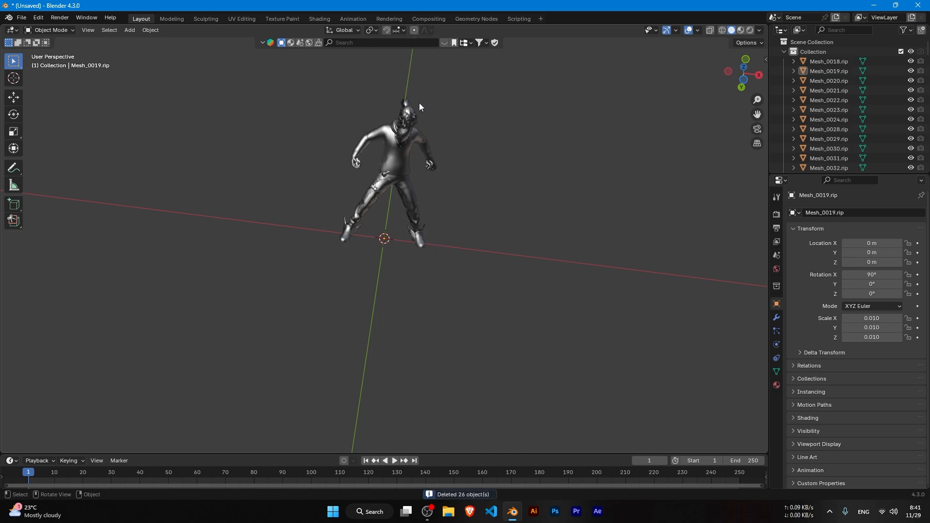
{"action": "scroll", "coordinate": [403, 136], "scroll_direction": "up", "scroll_amount": 2}
{"action": "left_click", "coordinate": [414, 99]}
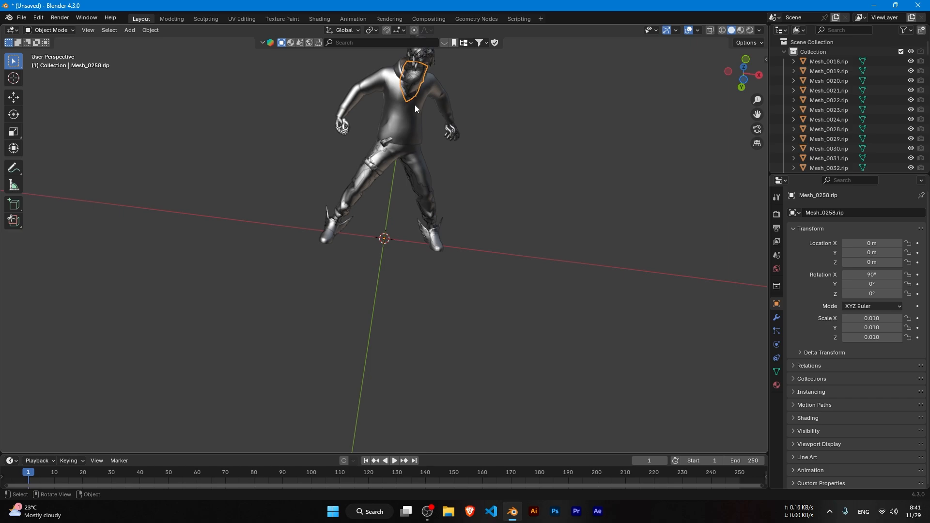
{"action": "scroll", "coordinate": [815, 103], "scroll_direction": "down", "scroll_amount": 2}
{"action": "scroll", "coordinate": [821, 103], "scroll_direction": "up", "scroll_amount": 2}
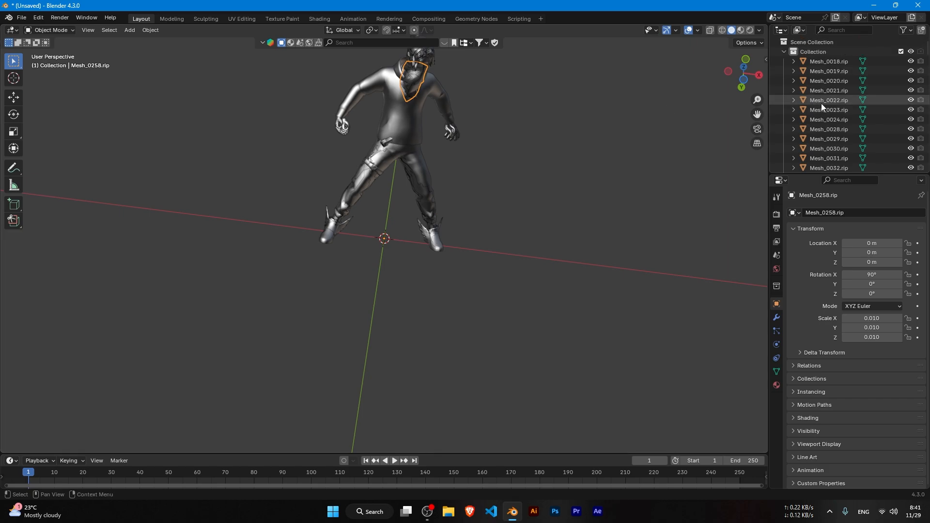
{"action": "left_click", "coordinate": [832, 99]}
{"action": "left_click", "coordinate": [827, 119]}
{"action": "left_click", "coordinate": [827, 110]}
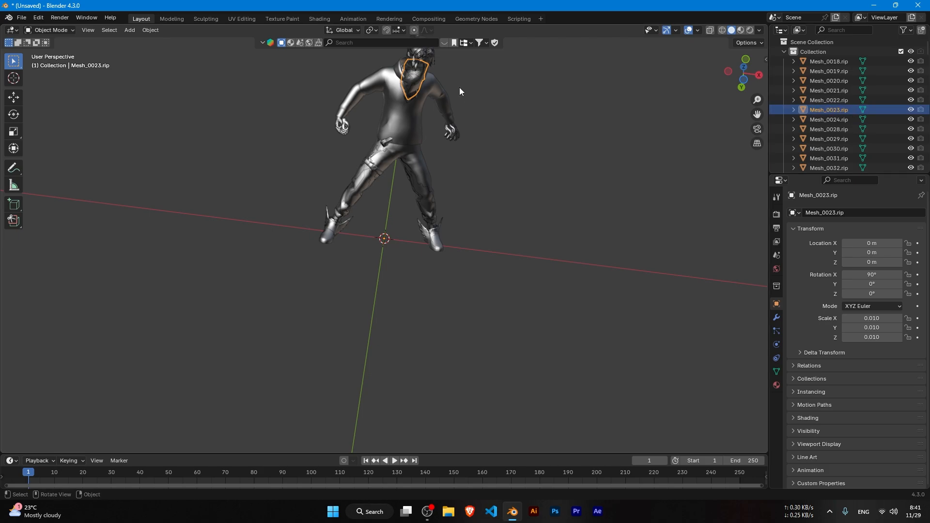
Delete the large dark flat planes behind the character, including Mesh_0018.rip, inspecting them in wireframe before returning to solid shading.
{"action": "middle_click_drag", "start_coordinate": [424, 67], "coordinate": [212, 97]}
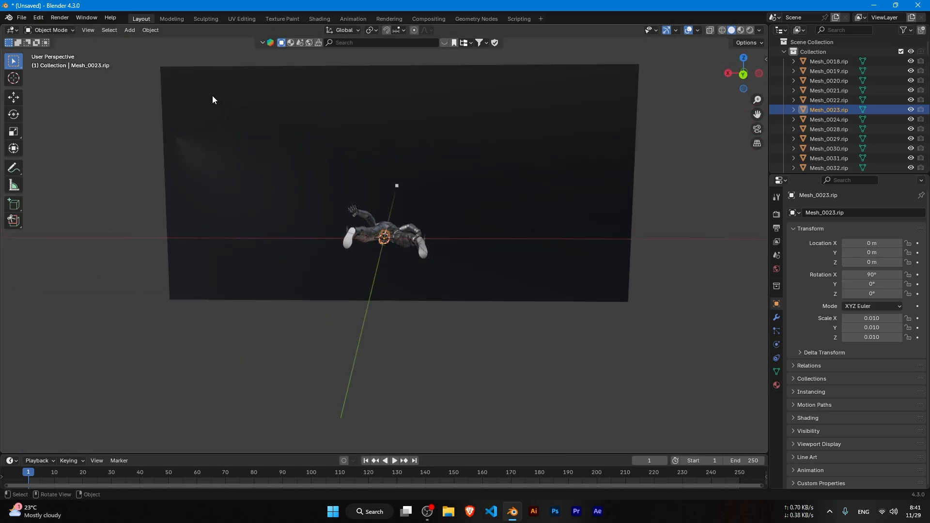
{"action": "left_click_drag", "start_coordinate": [132, 72], "coordinate": [670, 151]}
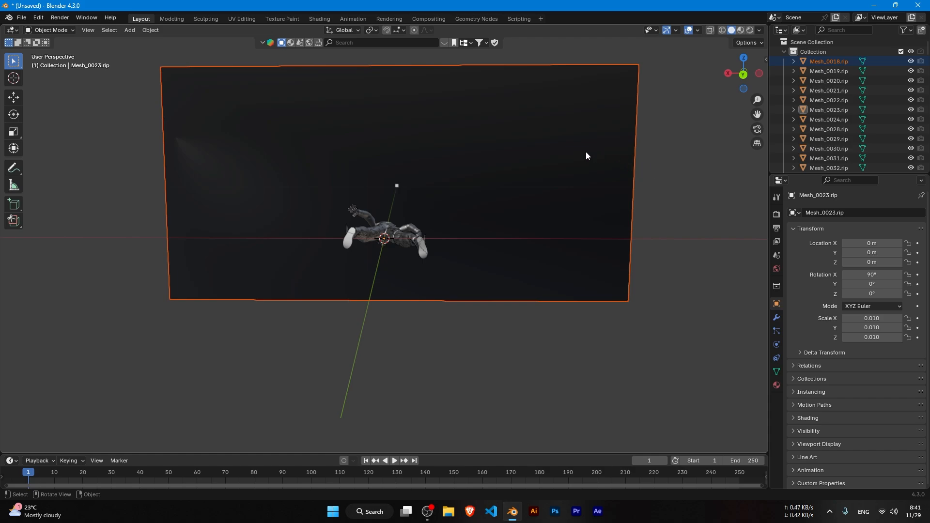
{"action": "key", "text": "shift+z"}
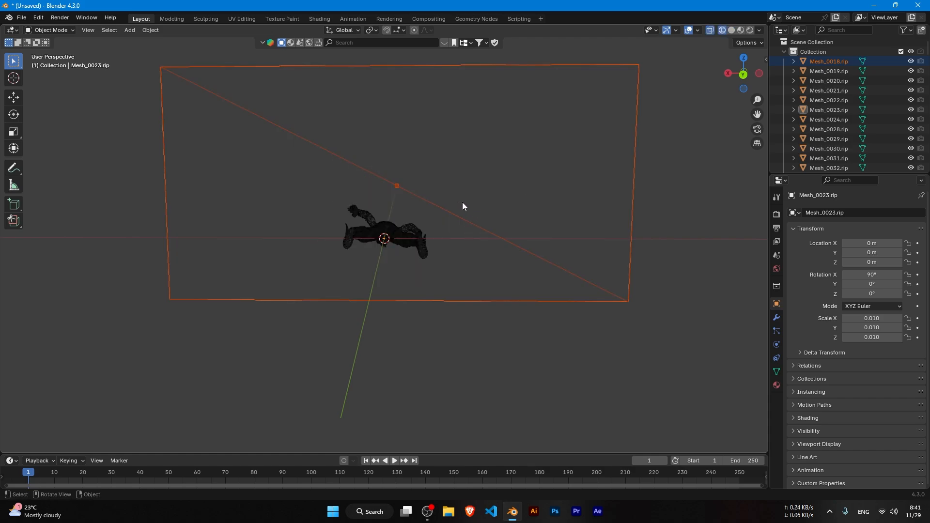
{"action": "key", "text": "z"}
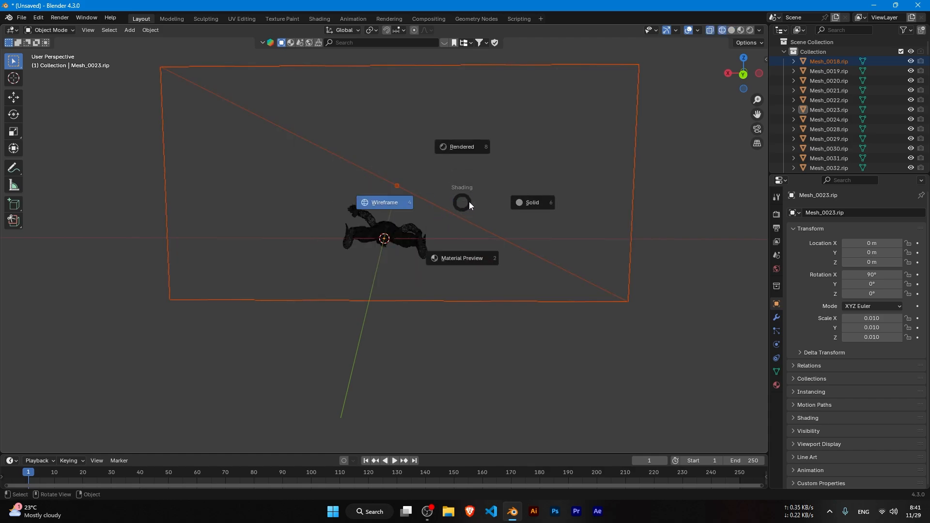
{"action": "left_click", "coordinate": [521, 201]}
{"action": "left_click_drag", "start_coordinate": [108, 106], "coordinate": [252, 152]}
{"action": "key", "text": "x"}
{"action": "left_click", "coordinate": [250, 148]}
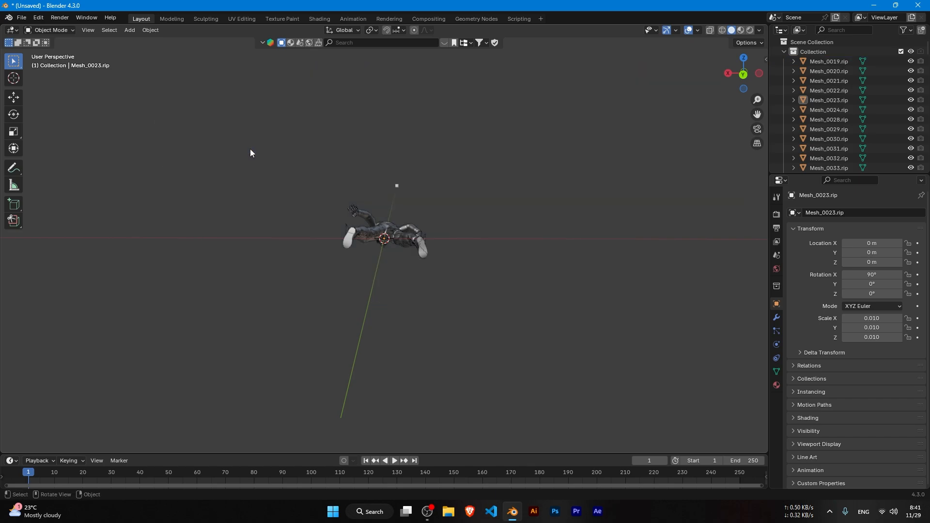
Delete the tiny stray meshes floating above the character.
{"action": "left_click_drag", "start_coordinate": [387, 166], "coordinate": [445, 201]}
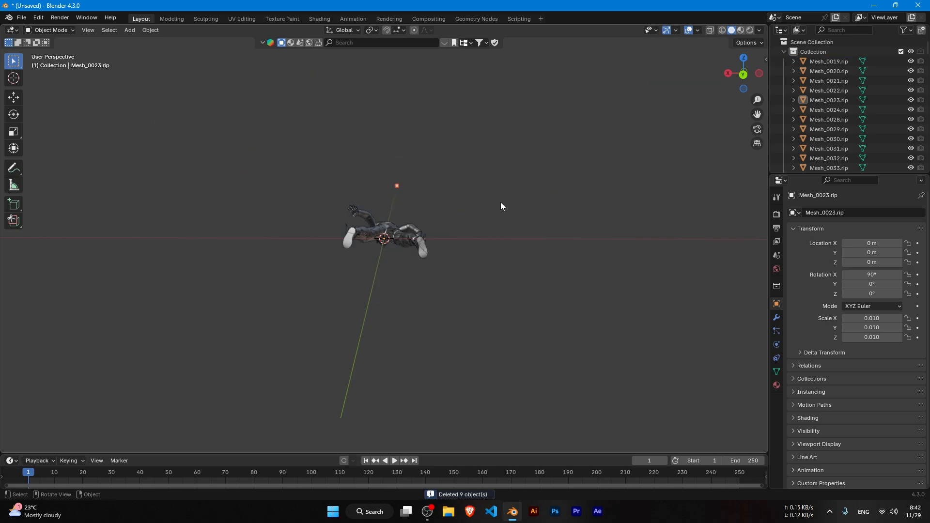
{"action": "key", "text": "x"}
{"action": "left_click", "coordinate": [460, 205]}
Delete the duplicate scarf meshes around the character's neck, keeping Mesh_0023.rip.
{"action": "middle_click_drag", "start_coordinate": [457, 209], "coordinate": [338, 175]}
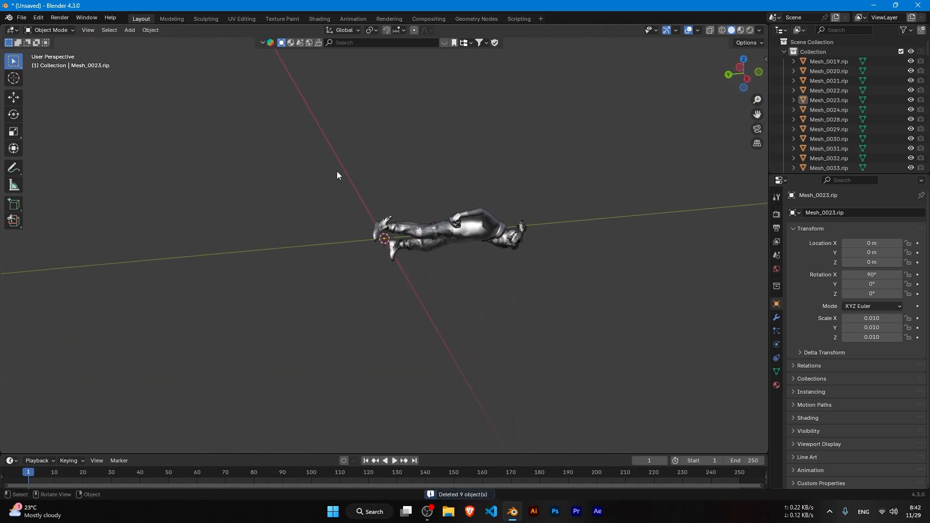
{"action": "left_click_drag", "start_coordinate": [519, 289], "coordinate": [496, 241]}
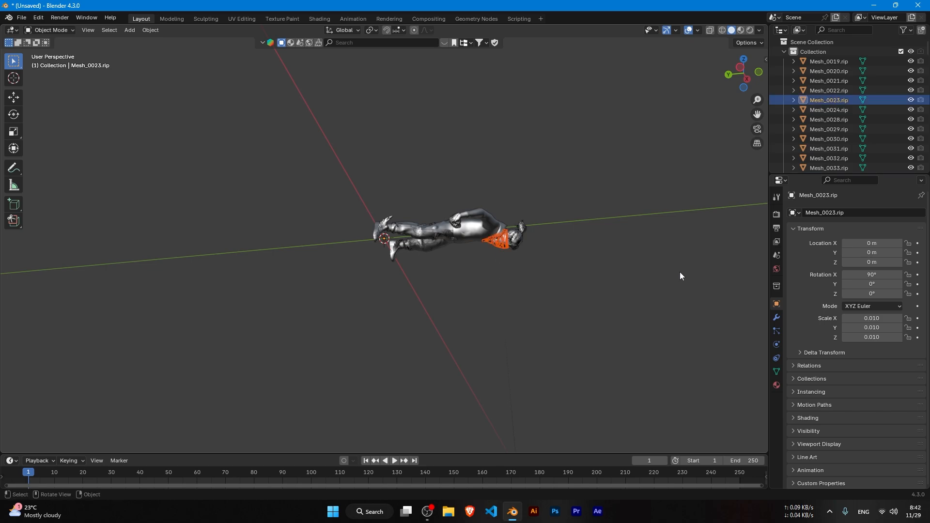
{"action": "left_click", "coordinate": [823, 100], "text": "ctrl"}
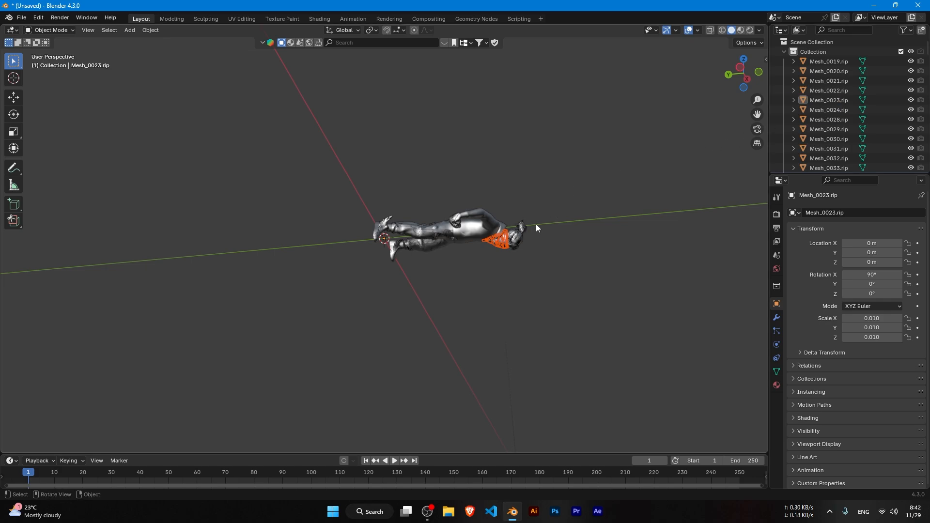
{"action": "key", "text": "x"}
{"action": "left_click", "coordinate": [522, 227]}
{"action": "middle_click_drag", "start_coordinate": [537, 262], "coordinate": [397, 158]}
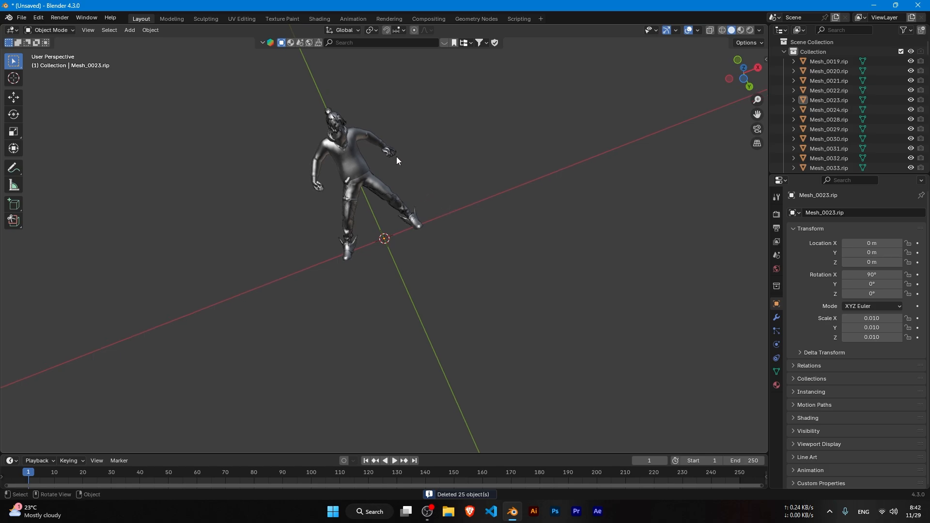
Check which character part the scarf mesh, Mesh_0029.rip, Mesh_0031.rip, Mesh_0022.rip, Mesh_0036.rip and Mesh_0032.rip each represent by selecting them.
{"action": "left_click", "coordinate": [342, 139]}
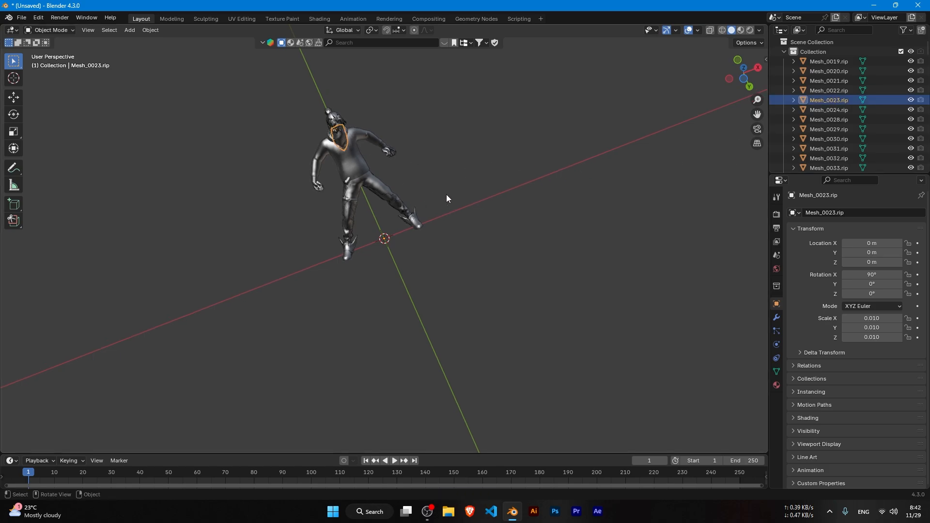
{"action": "scroll", "coordinate": [407, 145], "scroll_direction": "up", "scroll_amount": 2}
{"action": "middle_click_drag", "start_coordinate": [379, 128], "coordinate": [399, 159]}
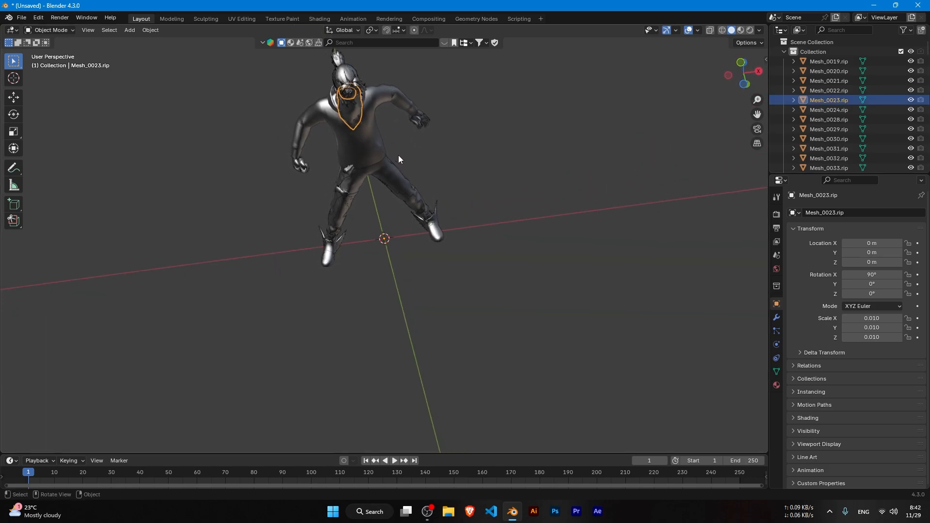
{"action": "left_click", "coordinate": [818, 128]}
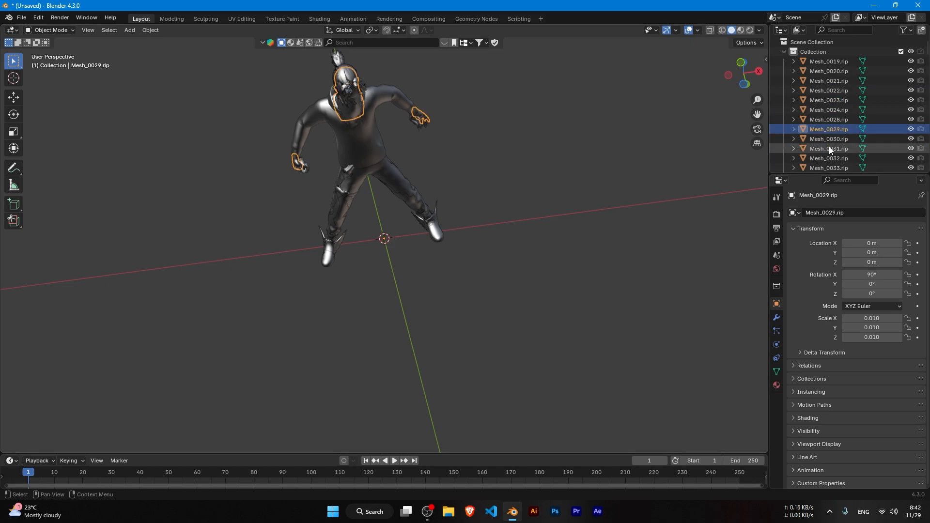
{"action": "scroll", "coordinate": [825, 131], "scroll_direction": "down", "scroll_amount": 1}
{"action": "left_click", "coordinate": [831, 117]}
{"action": "left_click", "coordinate": [833, 130]}
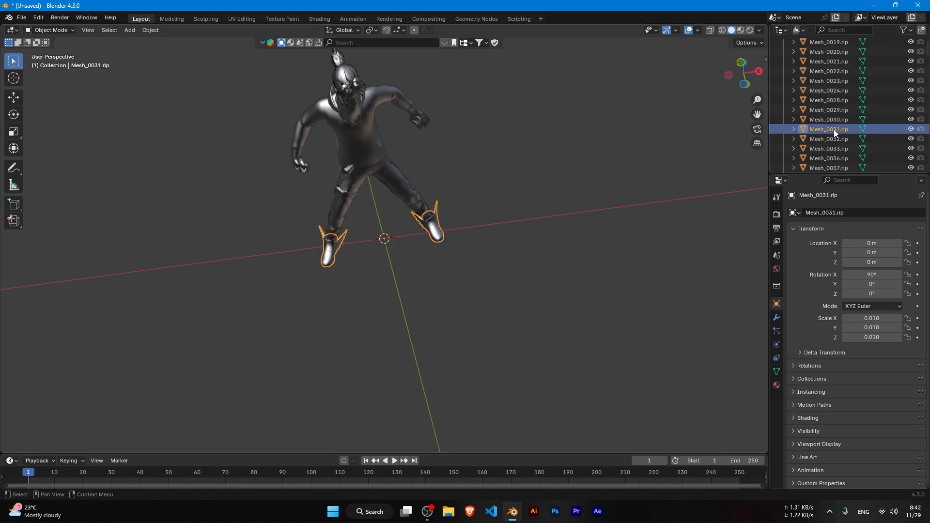
{"action": "left_click", "coordinate": [862, 111]}
{"action": "left_click", "coordinate": [841, 80]}
{"action": "left_click", "coordinate": [841, 71]}
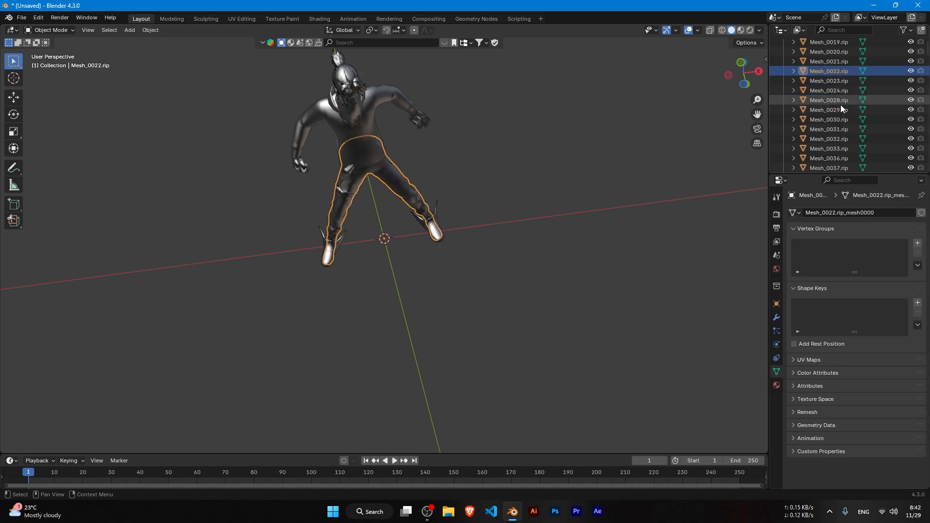
{"action": "left_click", "coordinate": [836, 136]}
{"action": "left_click", "coordinate": [830, 156]}
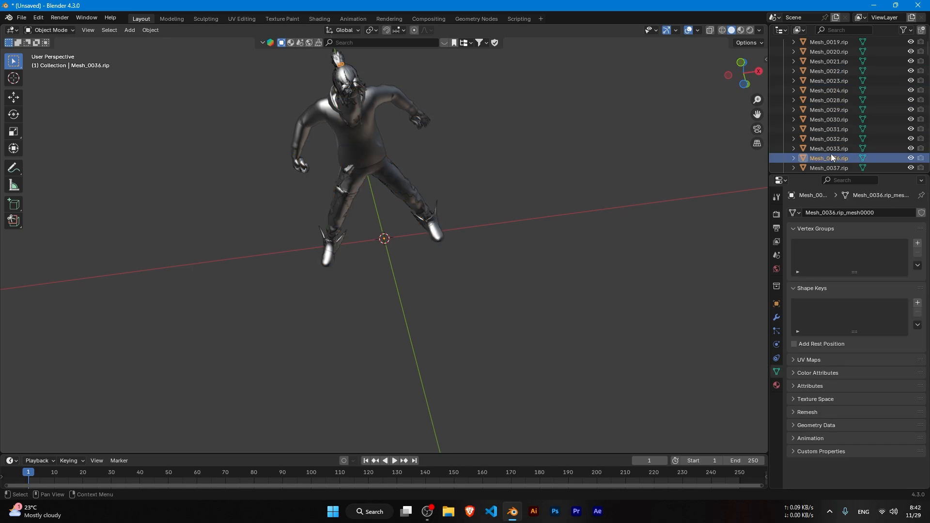
{"action": "left_click", "coordinate": [834, 138]}
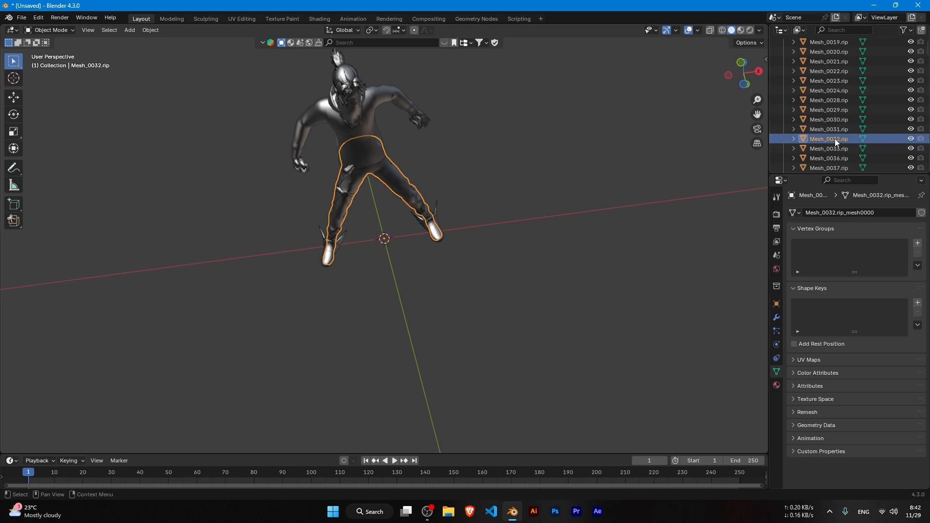
Delete the duplicate trousers mesh Mesh_0493.rip from the character's legs.
{"action": "left_click", "coordinate": [407, 194]}
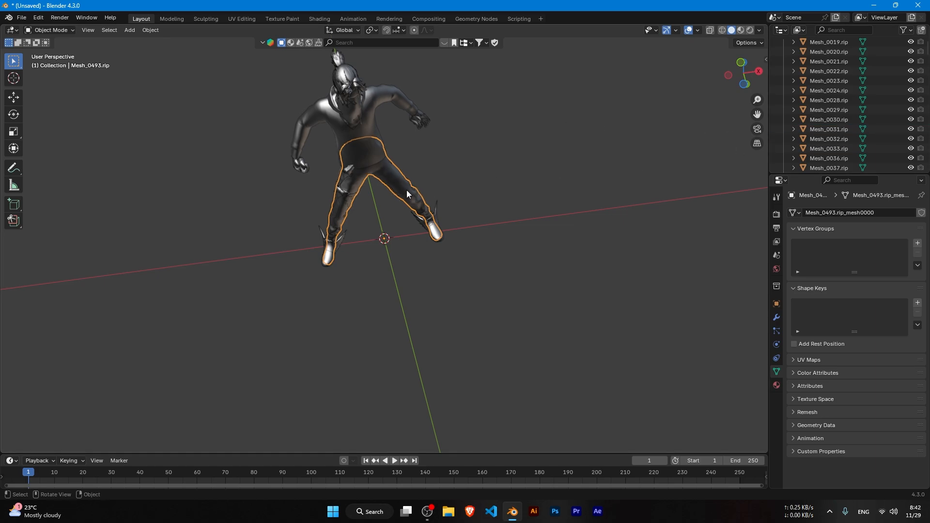
{"action": "key", "text": "x"}
{"action": "left_click", "coordinate": [400, 191]}
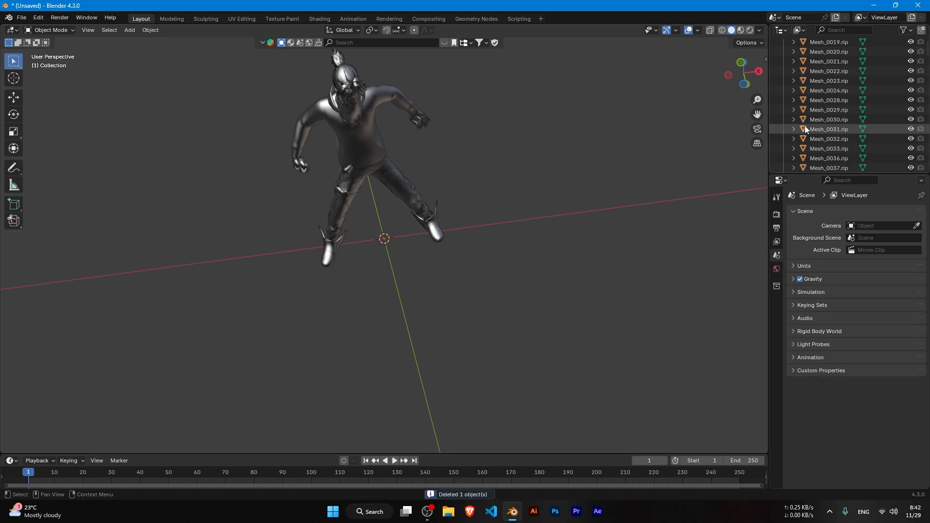
Delete the remaining duplicate trousers meshes on the character's legs, keeping Mesh_0082.rip.
{"action": "left_click", "coordinate": [390, 178]}
{"action": "scroll", "coordinate": [809, 141], "scroll_direction": "up", "scroll_amount": 1}
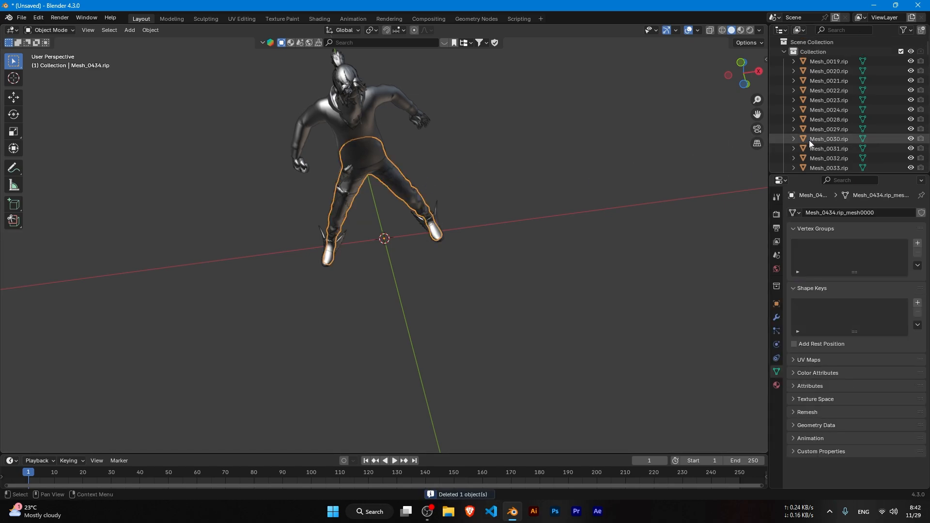
{"action": "scroll", "coordinate": [809, 141], "scroll_direction": "down", "scroll_amount": 5}
{"action": "left_click", "coordinate": [829, 110]}
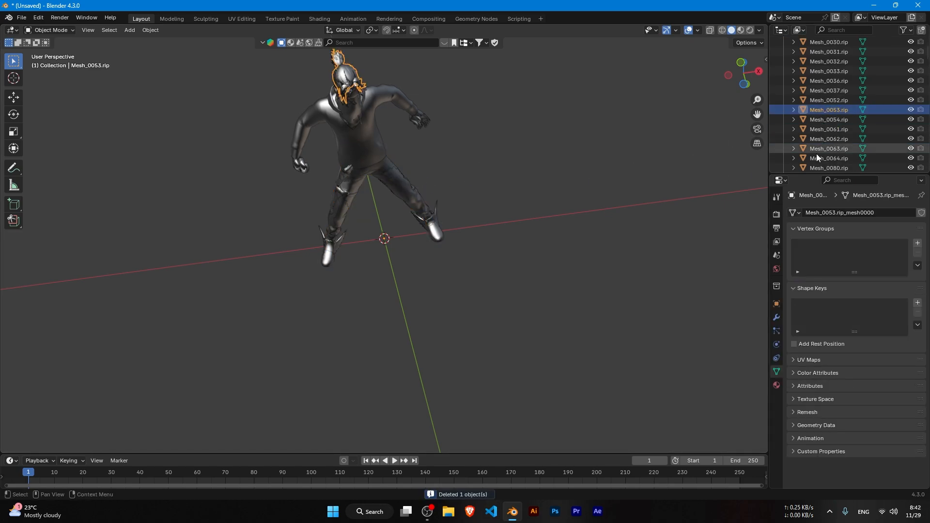
{"action": "left_click", "coordinate": [818, 168]}
{"action": "left_click", "coordinate": [821, 131]}
{"action": "scroll", "coordinate": [821, 132], "scroll_direction": "down", "scroll_amount": 3}
{"action": "double_click", "coordinate": [821, 133]}
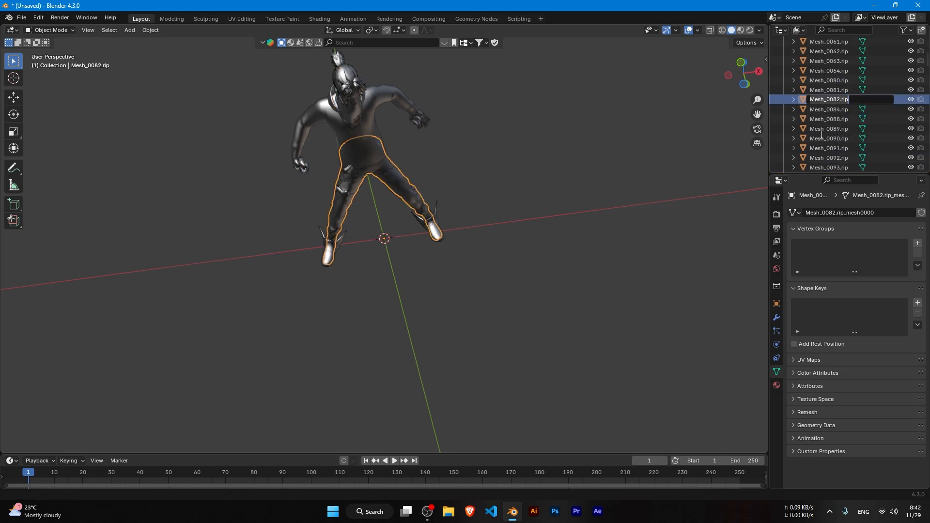
{"action": "left_click", "coordinate": [830, 119]}
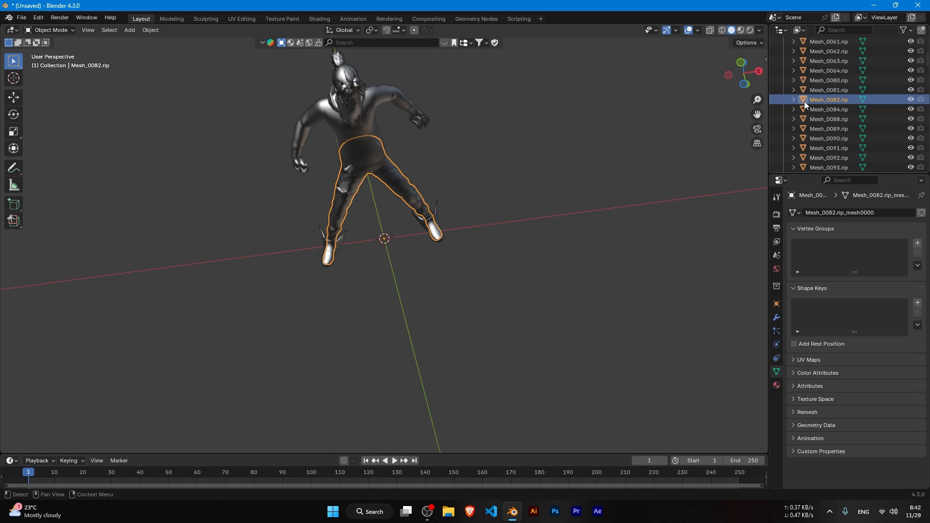
{"action": "left_click_drag", "start_coordinate": [440, 170], "coordinate": [393, 194]}
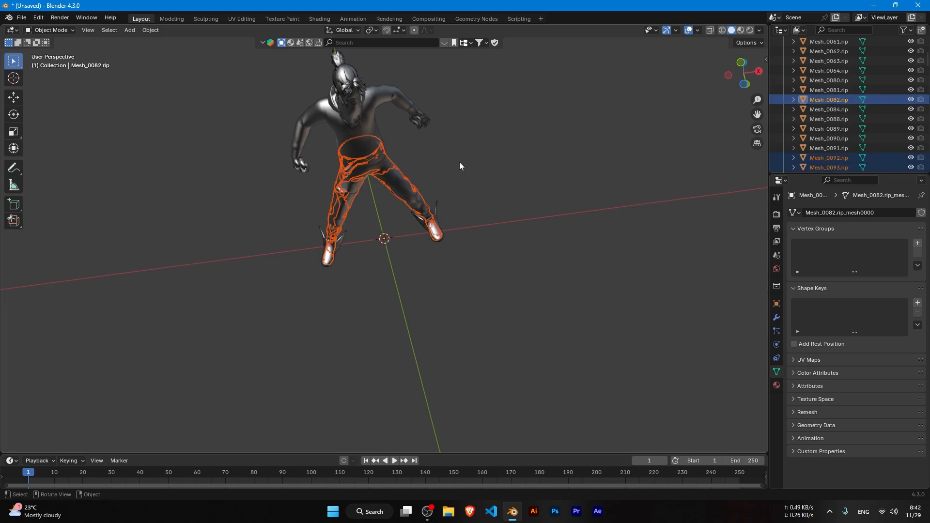
{"action": "left_click", "coordinate": [829, 100], "text": "ctrl"}
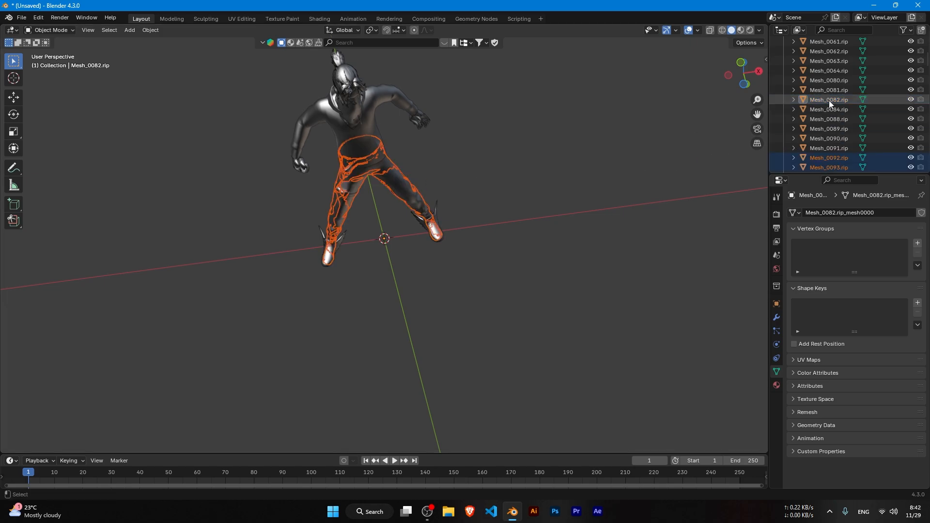
{"action": "key", "text": "x"}
{"action": "left_click", "coordinate": [389, 196]}
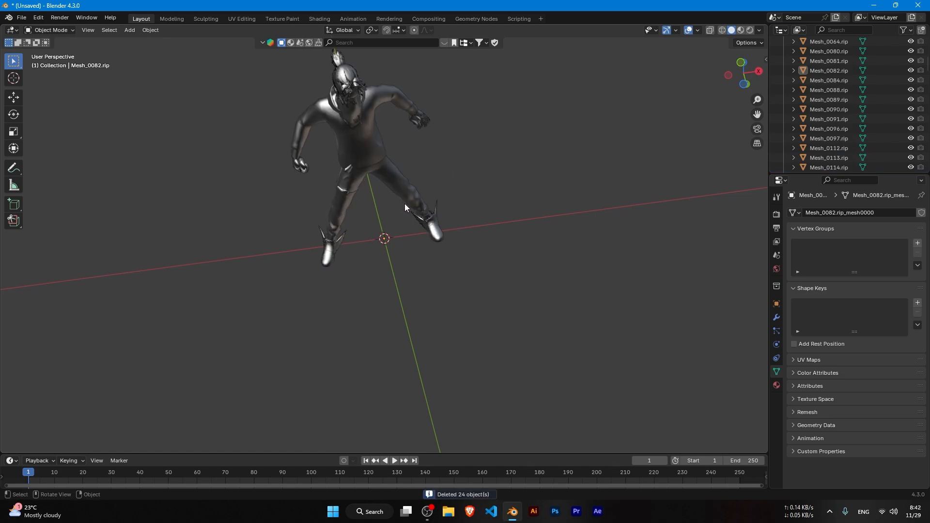
Delete the duplicate winged shoe meshes on the character's feet, keeping Mesh_0090.rip.
{"action": "scroll", "coordinate": [413, 274], "scroll_direction": "up", "scroll_amount": 3}
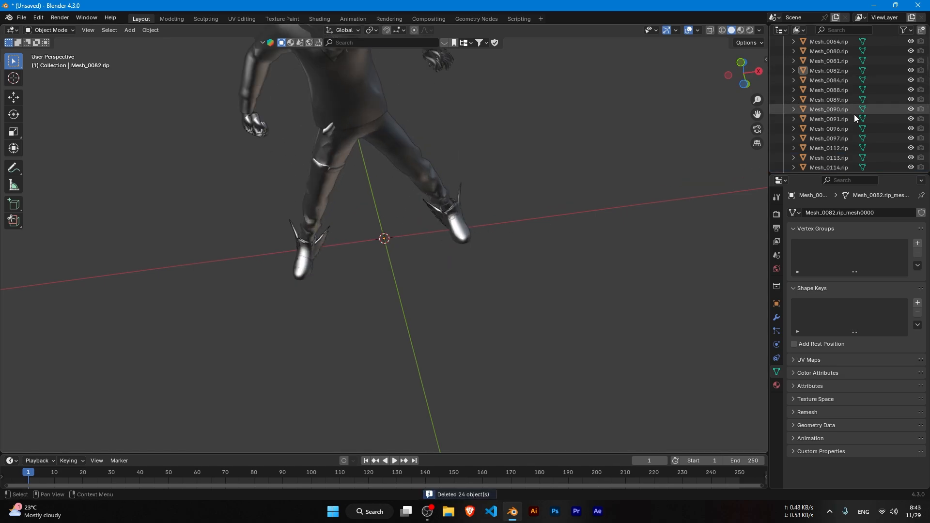
{"action": "left_click", "coordinate": [836, 118]}
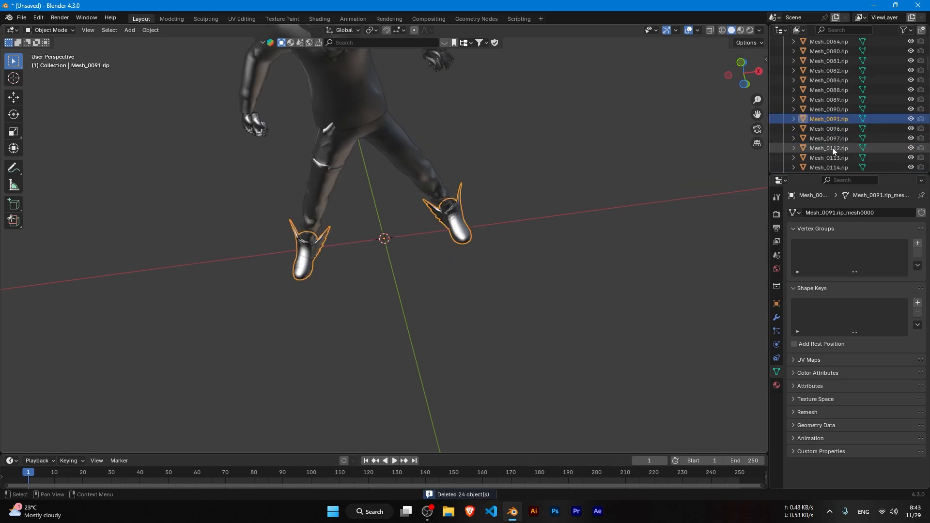
{"action": "left_click", "coordinate": [836, 111]}
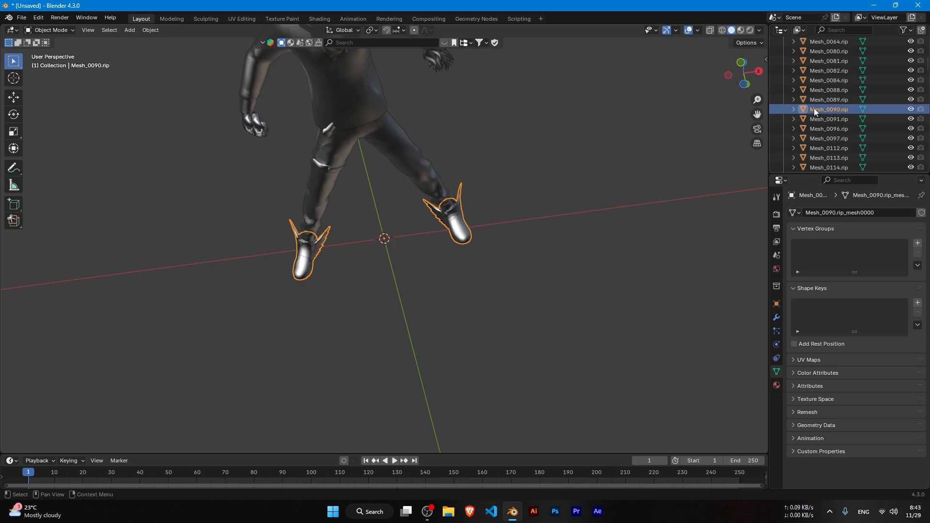
{"action": "left_click", "coordinate": [818, 102]}
{"action": "left_click", "coordinate": [822, 107]}
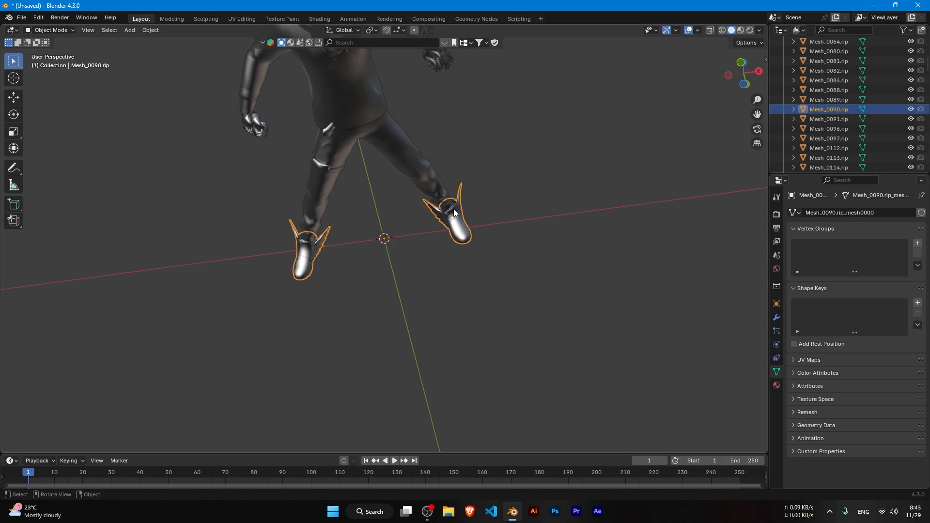
{"action": "left_click_drag", "start_coordinate": [527, 212], "coordinate": [455, 183]}
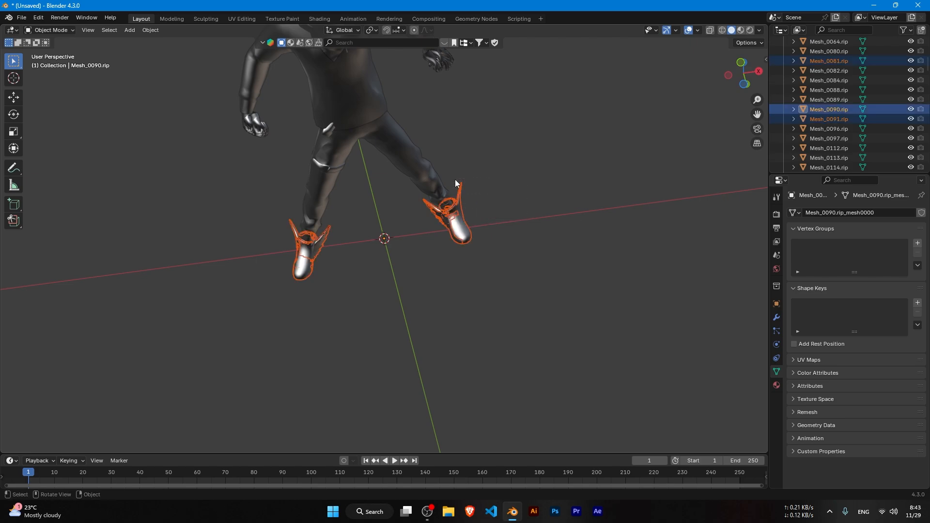
{"action": "left_click", "coordinate": [832, 109], "text": "ctrl"}
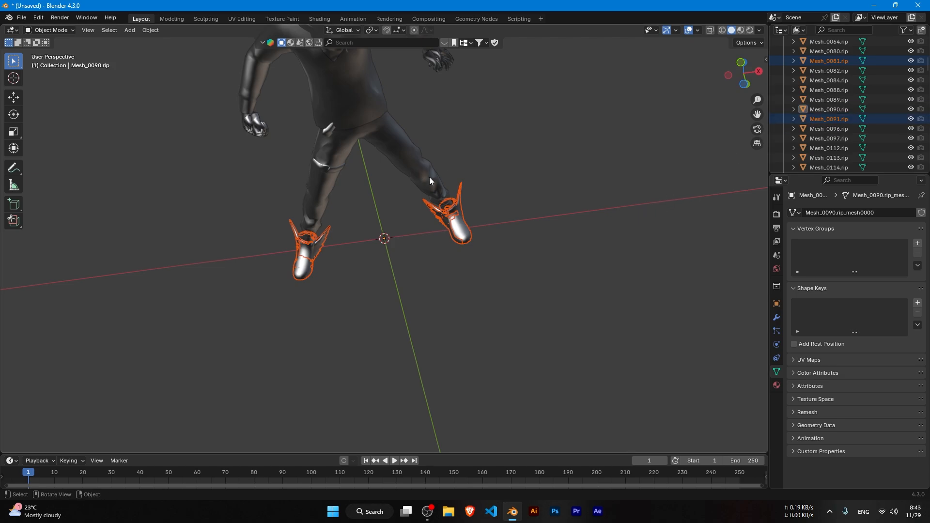
{"action": "key", "text": "x"}
{"action": "left_click", "coordinate": [501, 179]}
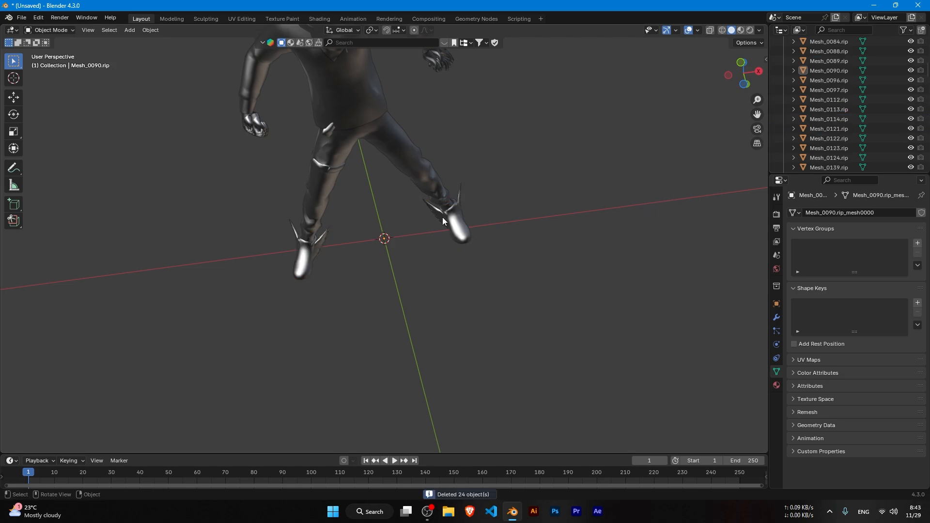
Delete the duplicate skin meshes covering the character's hands and head, keeping Mesh_0028.rip.
{"action": "scroll", "coordinate": [513, 222], "scroll_direction": "up", "scroll_amount": 2}
{"action": "scroll", "coordinate": [513, 222], "scroll_direction": "up", "scroll_amount": 2}
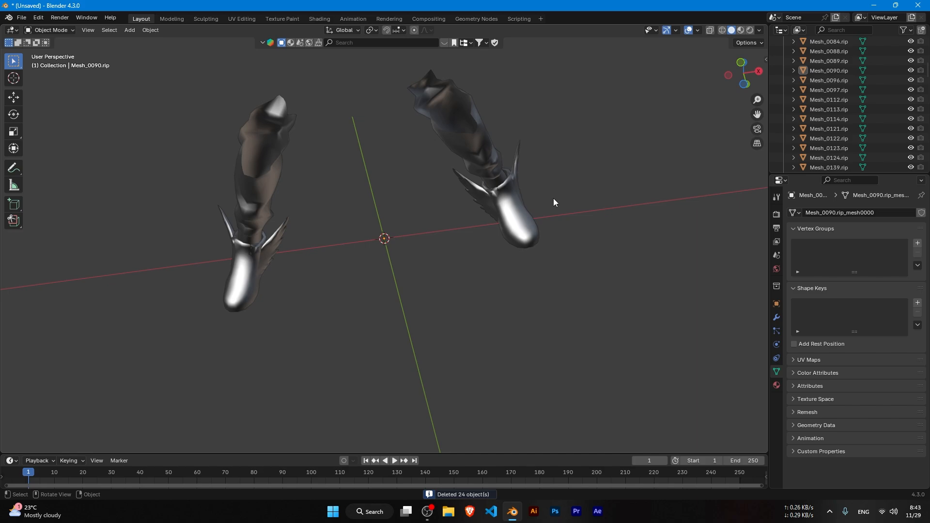
{"action": "mouse_move", "coordinate": [553, 198]}
{"action": "middle_mouse_down"}
{"action": "mouse_move", "coordinate": [510, 205]}
{"action": "mouse_move", "coordinate": [577, 205]}
{"action": "mouse_move", "coordinate": [545, 214]}
{"action": "middle_mouse_up"}
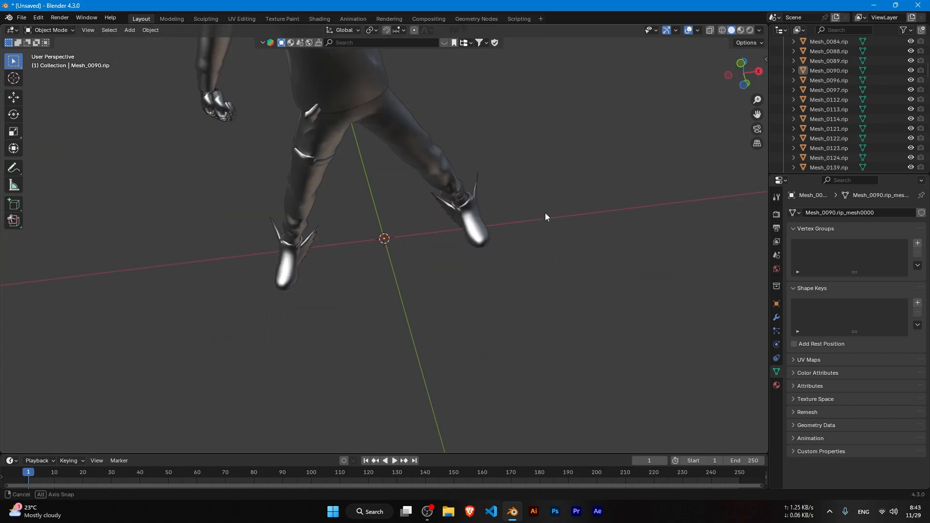
{"action": "scroll", "coordinate": [545, 213], "scroll_direction": "down", "scroll_amount": 1}
{"action": "left_click_drag", "start_coordinate": [198, 154], "coordinate": [284, 132]}
{"action": "left_click", "coordinate": [715, 124]}
{"action": "left_click", "coordinate": [256, 134]}
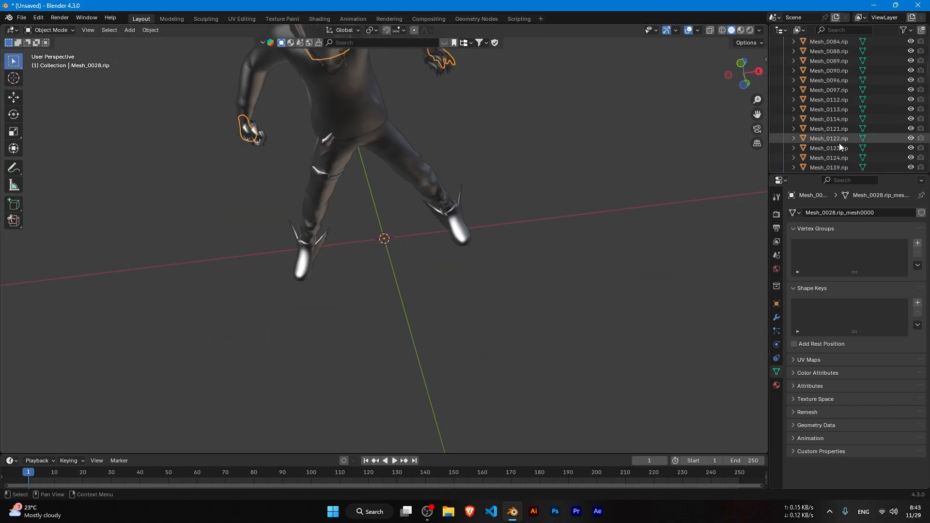
{"action": "left_click_drag", "start_coordinate": [213, 163], "coordinate": [278, 131]}
{"action": "left_click", "coordinate": [509, 129]}
Delete the duplicate hair meshes on the character's head, keeping Mesh_0114.rip.
{"action": "middle_click_drag", "start_coordinate": [315, 135], "coordinate": [295, 135]}
{"action": "scroll", "coordinate": [508, 95], "scroll_direction": "down", "scroll_amount": 2}
{"action": "left_click", "coordinate": [375, 70]}
{"action": "key", "text": "KP_Decimal"}
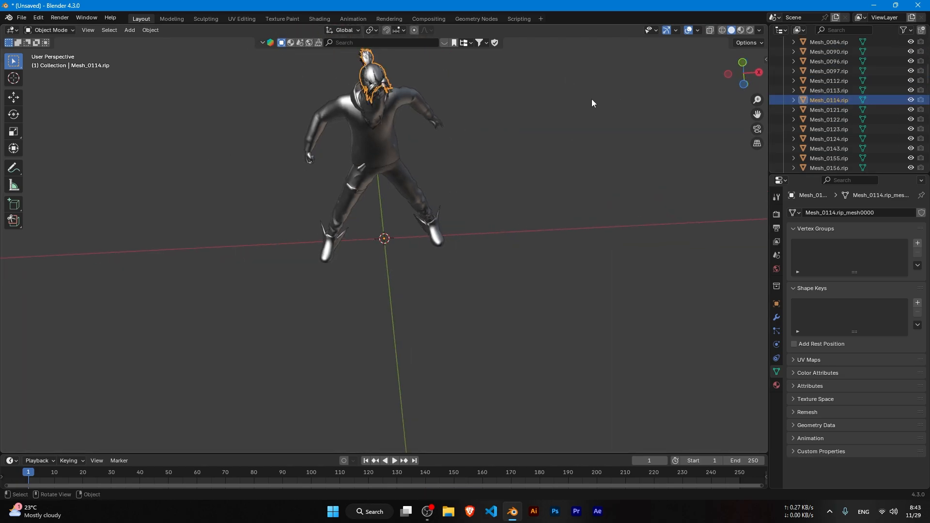
{"action": "left_click_drag", "start_coordinate": [445, 67], "coordinate": [361, 50]}
{"action": "key", "text": "h"}
{"action": "key", "text": "ctrl+z"}
{"action": "left_click", "coordinate": [824, 104], "text": "ctrl"}
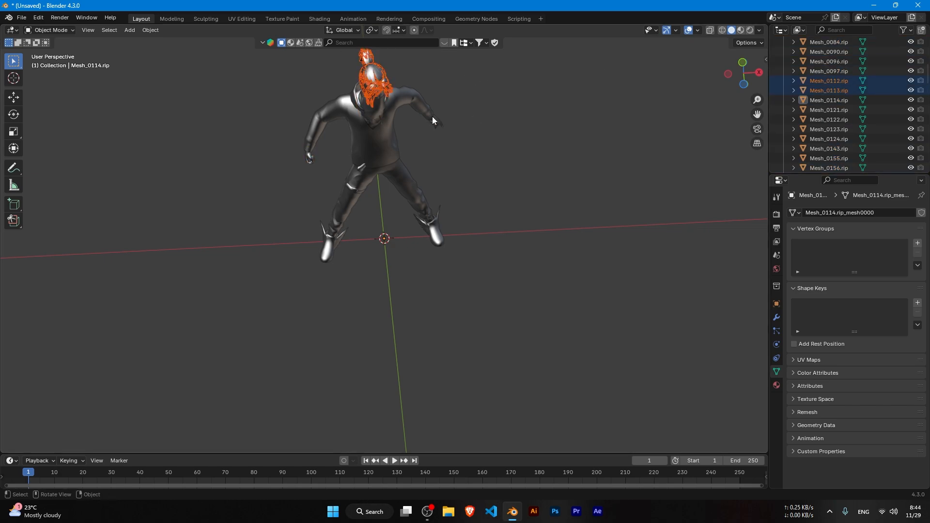
{"action": "key", "text": "Delete"}
Review the remaining meshes in the collection, selecting Mesh_0239.rip, Mesh_0097.rip, Mesh_0122.rip and the hair to check what each represents.
{"action": "middle_click_drag", "start_coordinate": [460, 104], "coordinate": [459, 95]}
{"action": "scroll", "coordinate": [853, 131], "scroll_direction": "down", "scroll_amount": 6}
{"action": "left_click", "coordinate": [840, 99]}
{"action": "scroll", "coordinate": [838, 93], "scroll_direction": "down", "scroll_amount": 2}
{"action": "scroll", "coordinate": [839, 130], "scroll_direction": "up", "scroll_amount": 10}
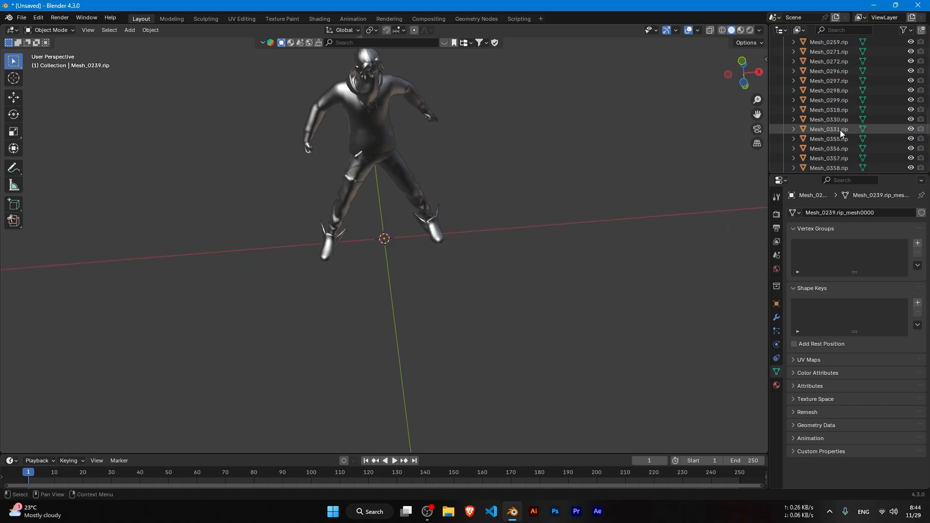
{"action": "left_click", "coordinate": [836, 69]}
{"action": "left_click", "coordinate": [835, 61]}
{"action": "scroll", "coordinate": [741, 116], "scroll_direction": "up", "scroll_amount": 1}
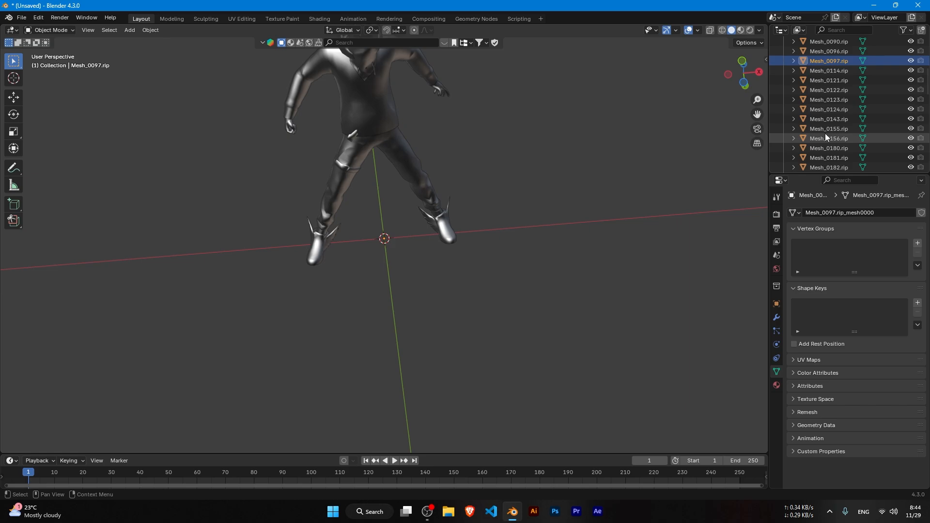
{"action": "scroll", "coordinate": [824, 133], "scroll_direction": "up", "scroll_amount": 1}
{"action": "left_click", "coordinate": [827, 100]}
{"action": "scroll", "coordinate": [861, 121], "scroll_direction": "down", "scroll_amount": 3}
{"action": "scroll", "coordinate": [852, 116], "scroll_direction": "up", "scroll_amount": 8}
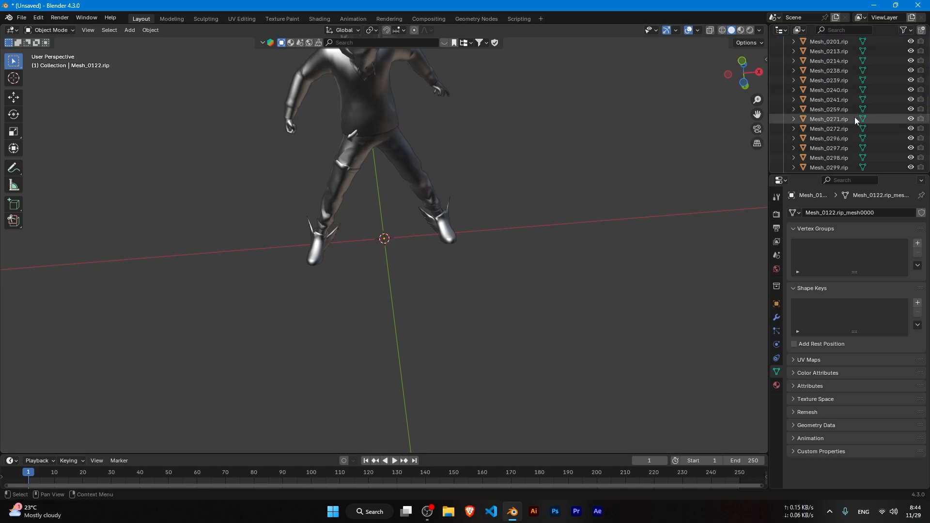
{"action": "scroll", "coordinate": [389, 179], "scroll_direction": "down", "scroll_amount": 4}
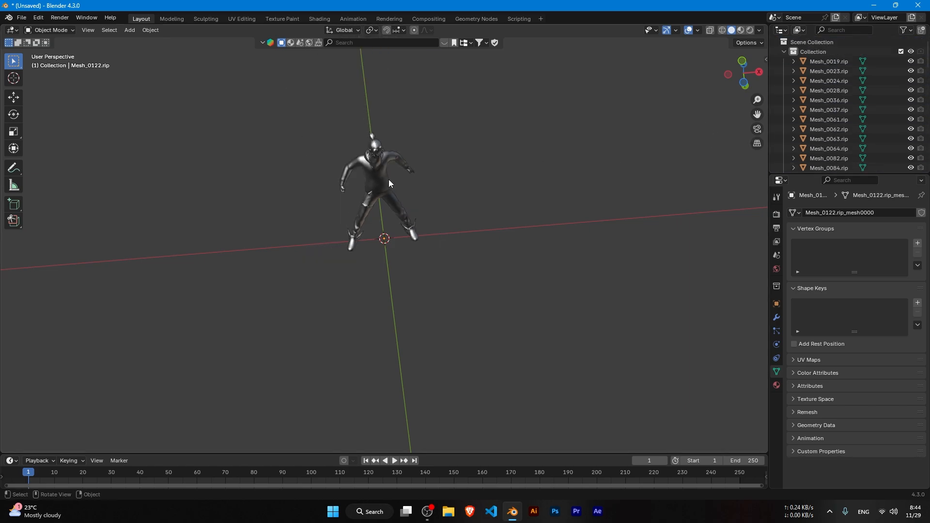
{"action": "left_click", "coordinate": [379, 161]}
{"action": "scroll", "coordinate": [881, 87], "scroll_direction": "down", "scroll_amount": 10}
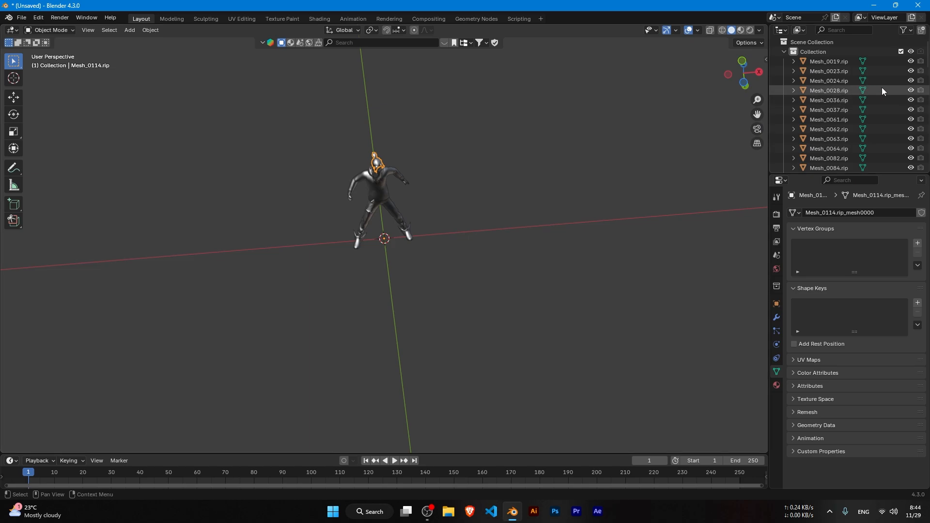
{"action": "scroll", "coordinate": [866, 92], "scroll_direction": "up", "scroll_amount": 10}
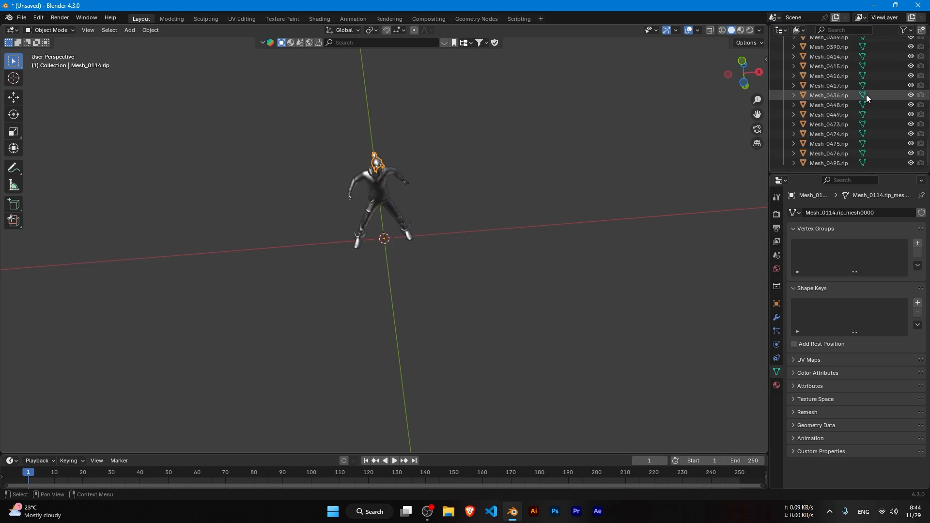
{"action": "scroll", "coordinate": [865, 91], "scroll_direction": "down", "scroll_amount": 4}
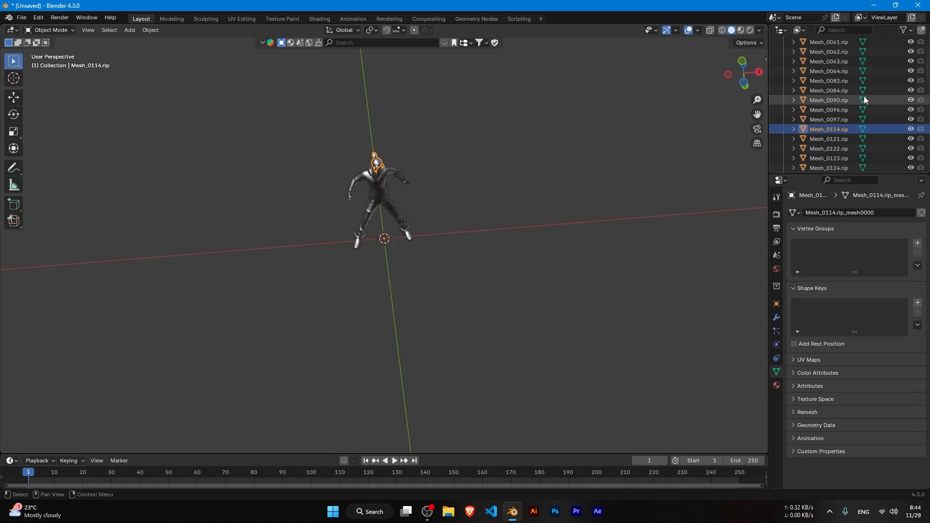
Rename the character's hair mesh, Mesh_0114.rip, to Hear.rip in the collection.
{"action": "right_click", "coordinate": [841, 129]}
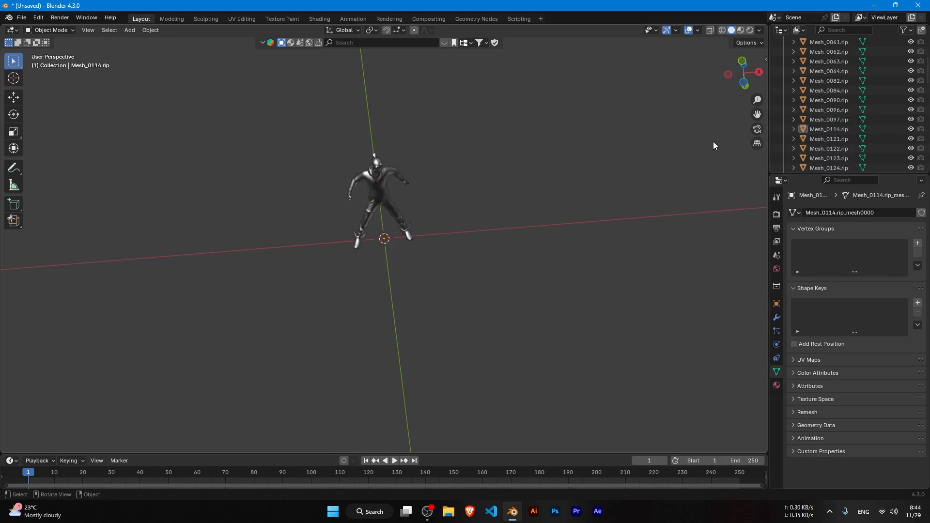
{"action": "double_click", "coordinate": [838, 127]}
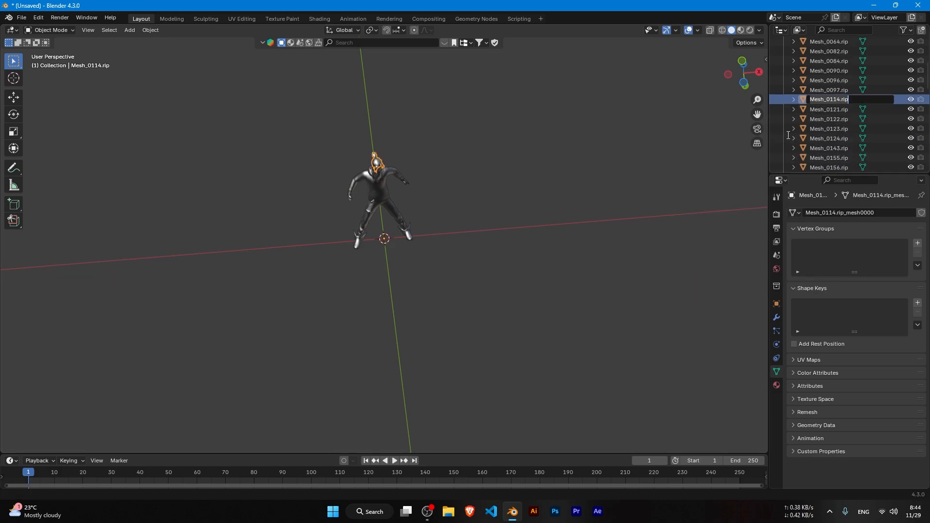
{"action": "key", "text": "Home"}
{"action": "key", "text": "Right"}
{"action": "key", "text": "Right"}
{"action": "key", "text": "Right"}
{"action": "key", "text": "BackSpace"}
{"action": "key", "text": "BackSpace"}
{"action": "key", "text": "BackSpace"}
{"action": "key", "text": "BackSpace"}
{"action": "key", "text": "BackSpace"}
{"action": "key", "text": "BackSpace"}
{"action": "key", "text": "BackSpace"}
{"action": "key", "text": "BackSpace"}
{"action": "key", "text": "BackSpace"}
{"action": "type", "text": "Hear"}
{"action": "key", "text": "Return"}
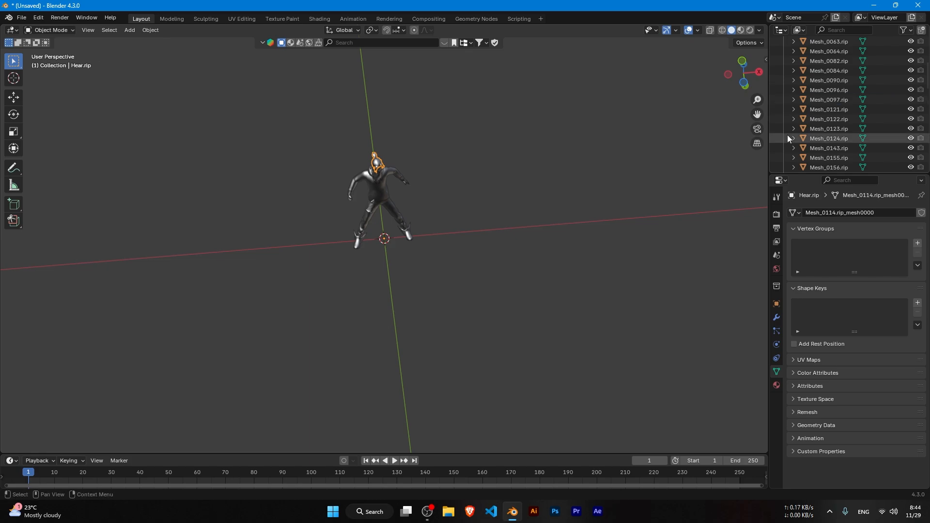
Rename the character's upper-body clothing mesh, Mesh_0019.rip, to Shart.rip.
{"action": "left_click", "coordinate": [363, 176]}
{"action": "scroll", "coordinate": [899, 116], "scroll_direction": "down", "scroll_amount": 10}
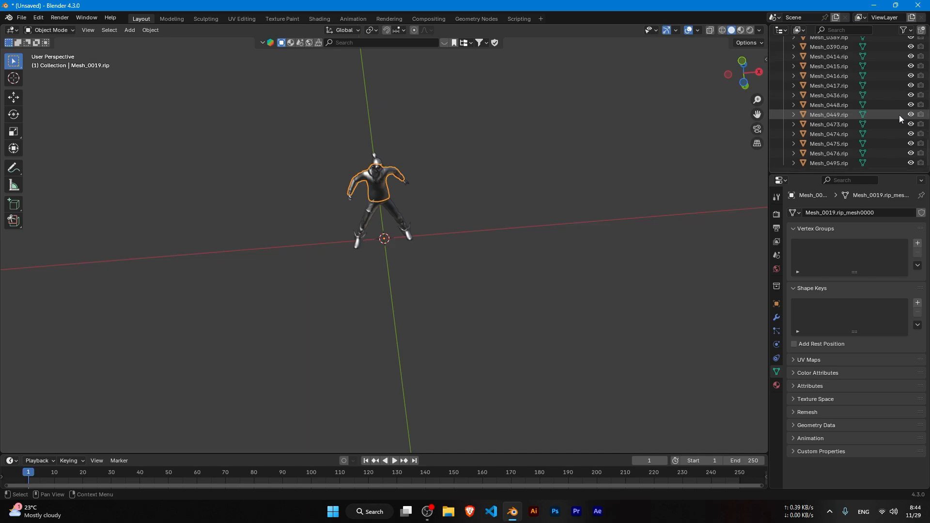
{"action": "scroll", "coordinate": [877, 109], "scroll_direction": "up", "scroll_amount": 10}
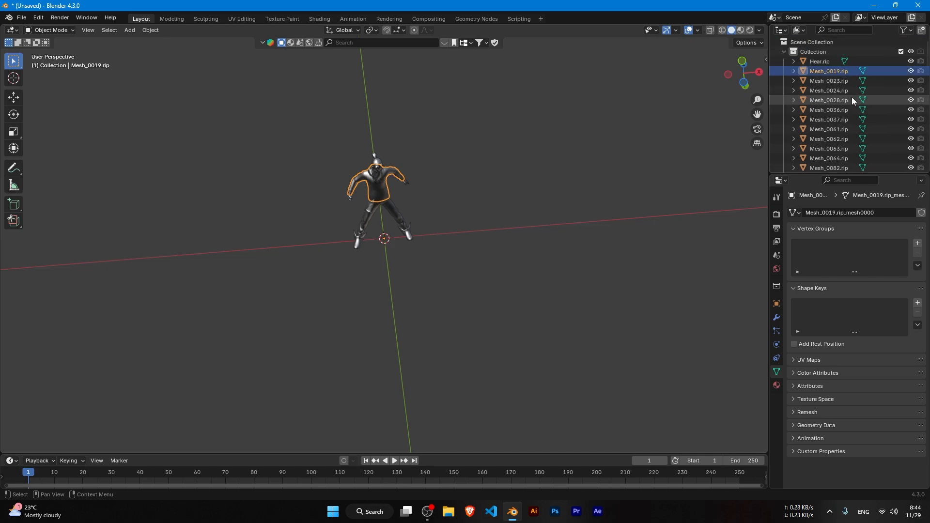
{"action": "double_click", "coordinate": [831, 71]}
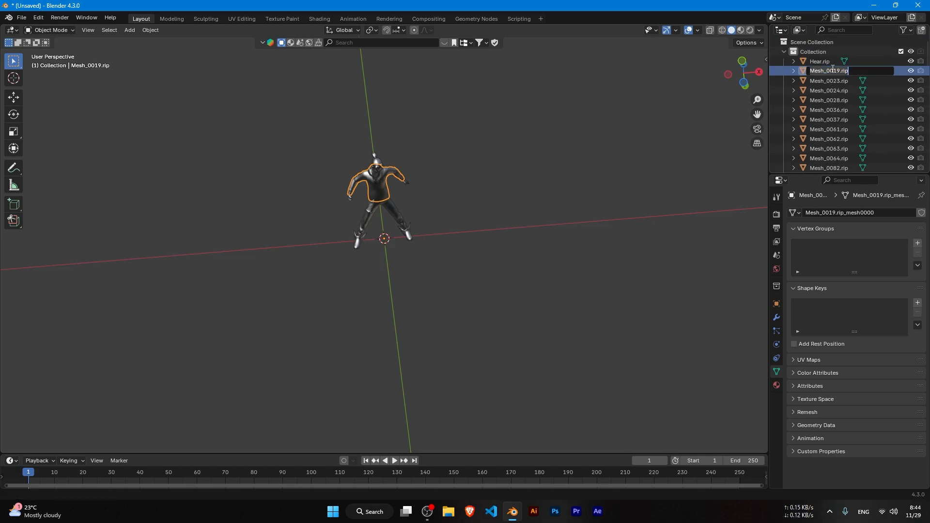
{"action": "key", "text": "Home"}
{"action": "key", "text": "ctrl+Right"}
{"action": "key", "text": "BackSpace"}
{"action": "key", "text": "BackSpace"}
{"action": "key", "text": "BackSpace"}
{"action": "key", "text": "BackSpace"}
{"action": "key", "text": "BackSpace"}
{"action": "key", "text": "BackSpace"}
{"action": "key", "text": "BackSpace"}
{"action": "key", "text": "BackSpace"}
{"action": "key", "text": "BackSpace"}
{"action": "type", "text": "Shart"}
{"action": "key", "text": "Return"}
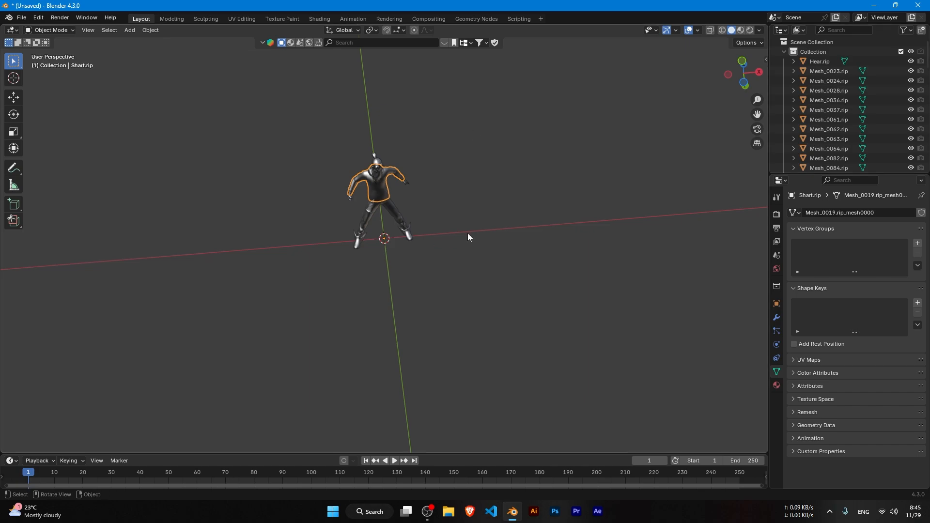
Rename the character's trousers mesh, Mesh_0082.rip, to PAnt.rip.
{"action": "left_click", "coordinate": [396, 217]}
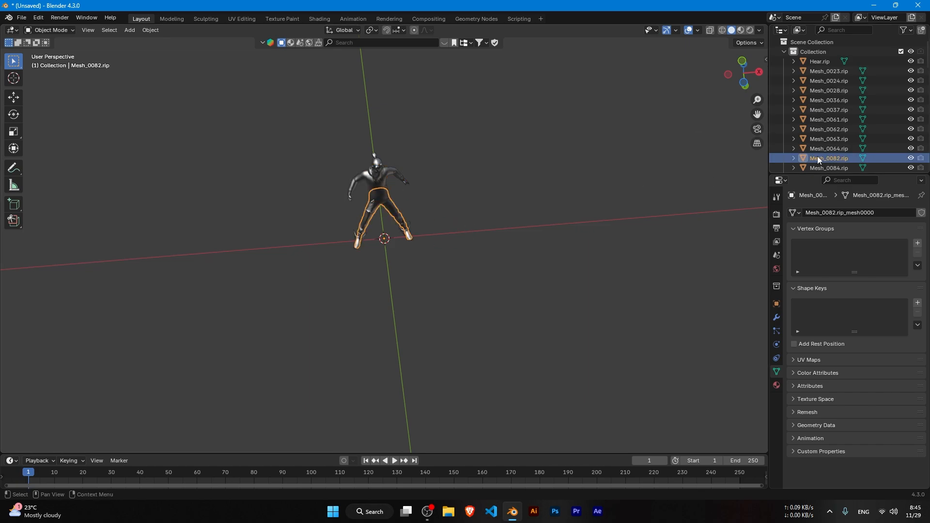
{"action": "double_click", "coordinate": [835, 156]}
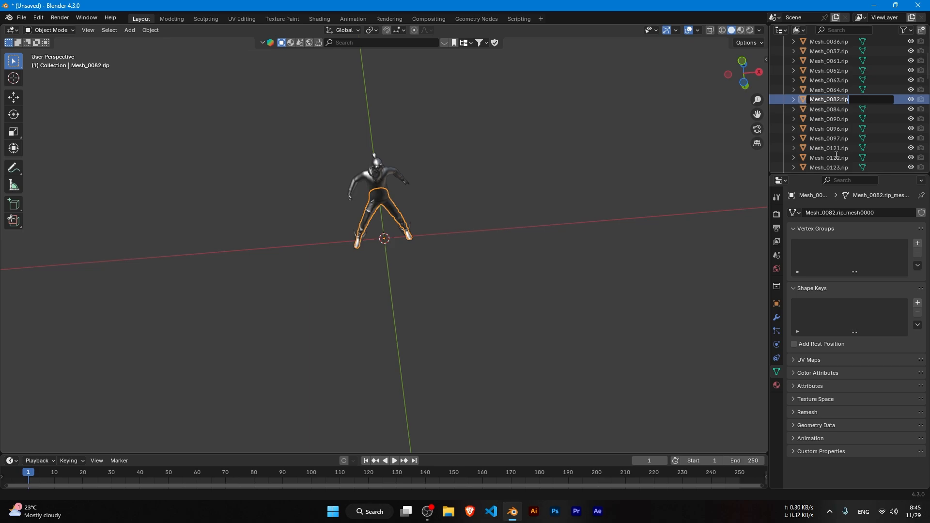
{"action": "key", "text": "End"}
{"action": "key", "text": "BackSpace"}
{"action": "key", "text": "BackSpace"}
{"action": "key", "text": "BackSpace"}
{"action": "key", "text": "BackSpace"}
{"action": "key", "text": "BackSpace"}
{"action": "key", "text": "BackSpace"}
{"action": "key", "text": "BackSpace"}
{"action": "key", "text": "BackSpace"}
{"action": "key", "text": "BackSpace"}
{"action": "type", "text": "PAnt"}
{"action": "key", "text": "Return"}
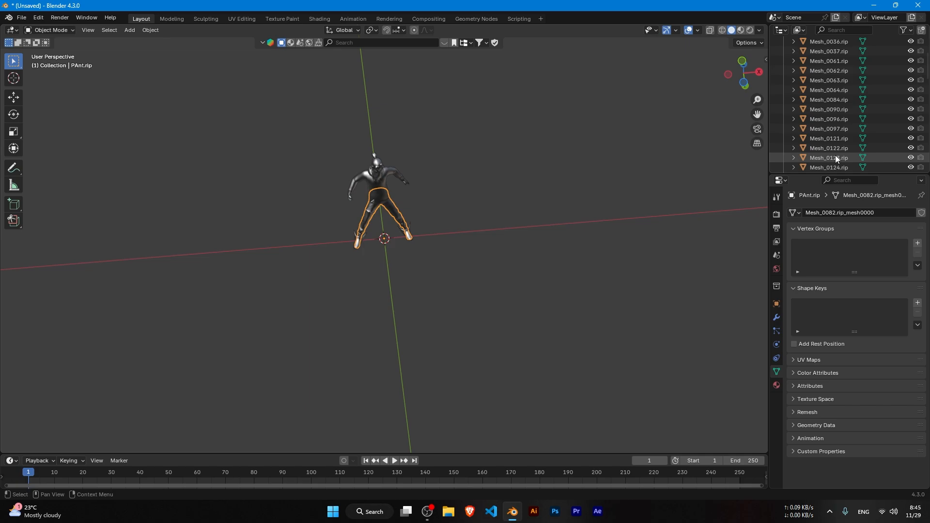
Rename the winged shoes mesh on the character's feet, Mesh_0090.rip, to Shoes.rip.
{"action": "left_click", "coordinate": [356, 245]}
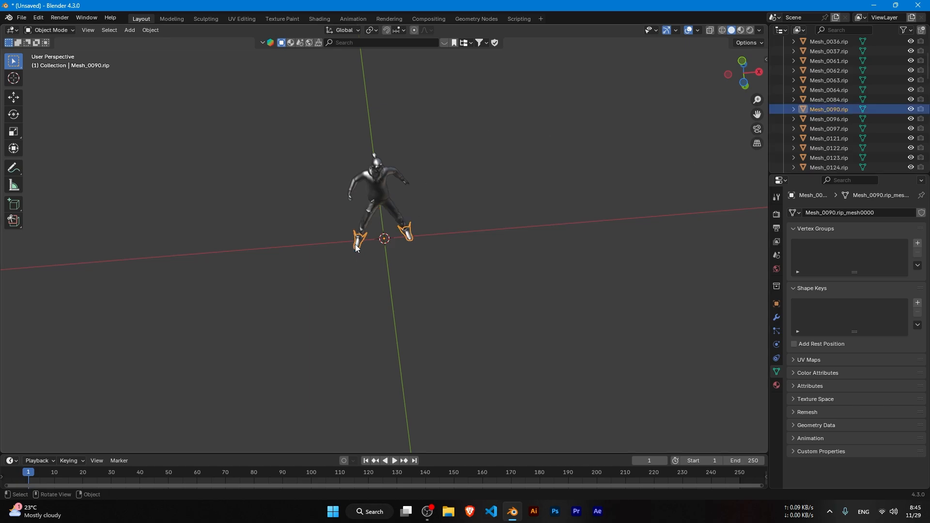
{"action": "double_click", "coordinate": [835, 110]}
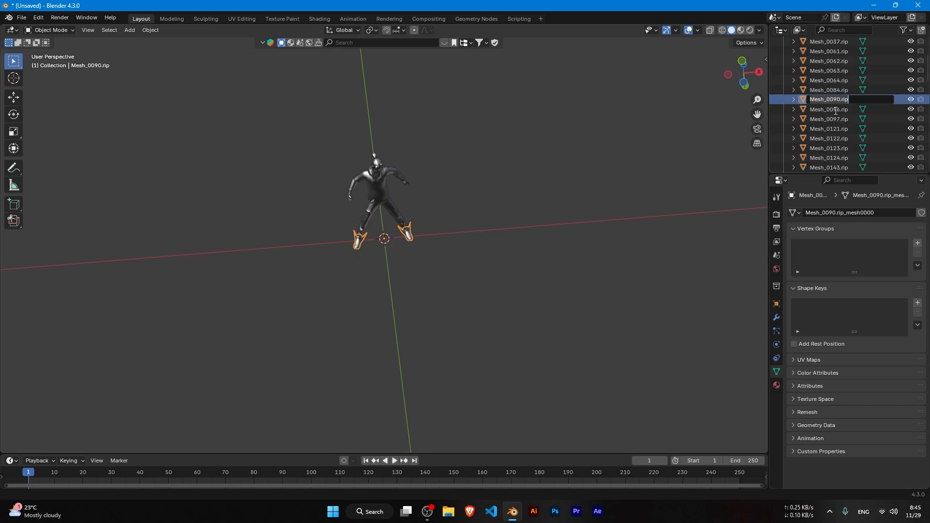
{"action": "key", "text": "Left"}
{"action": "key", "text": "Left"}
{"action": "key", "text": "Left"}
{"action": "key", "text": "Left"}
{"action": "key", "text": "BackSpace"}
{"action": "key", "text": "BackSpace"}
{"action": "key", "text": "BackSpace"}
{"action": "key", "text": "BackSpace"}
{"action": "key", "text": "BackSpace"}
{"action": "key", "text": "BackSpace"}
{"action": "key", "text": "BackSpace"}
{"action": "key", "text": "BackSpace"}
{"action": "key", "text": "BackSpace"}
{"action": "type", "text": "Shoes"}
{"action": "key", "text": "Return"}
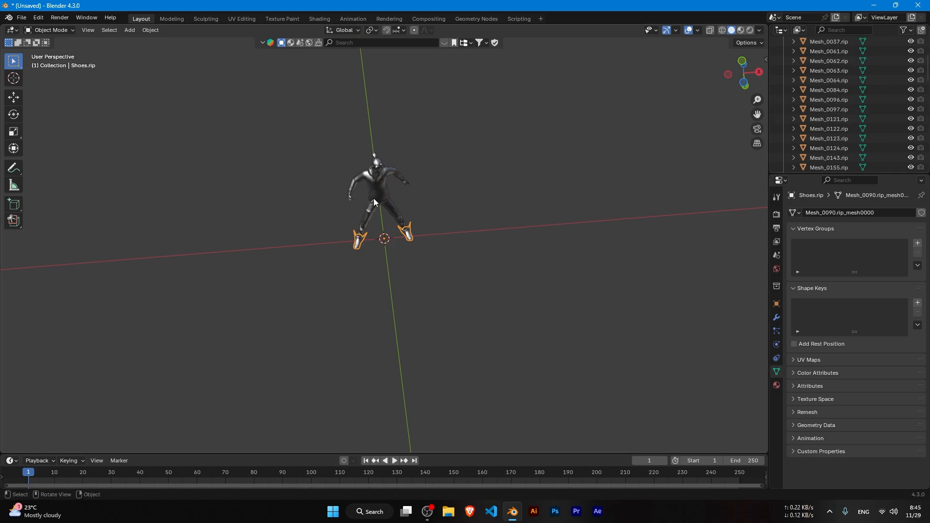
Rename the skin mesh covering the character's hands and head, Mesh_0028.rip, to hand.rip.
{"action": "scroll", "coordinate": [374, 199], "scroll_direction": "up", "scroll_amount": 1}
{"action": "left_click", "coordinate": [344, 190]}
{"action": "scroll", "coordinate": [344, 190], "scroll_direction": "up", "scroll_amount": 1}
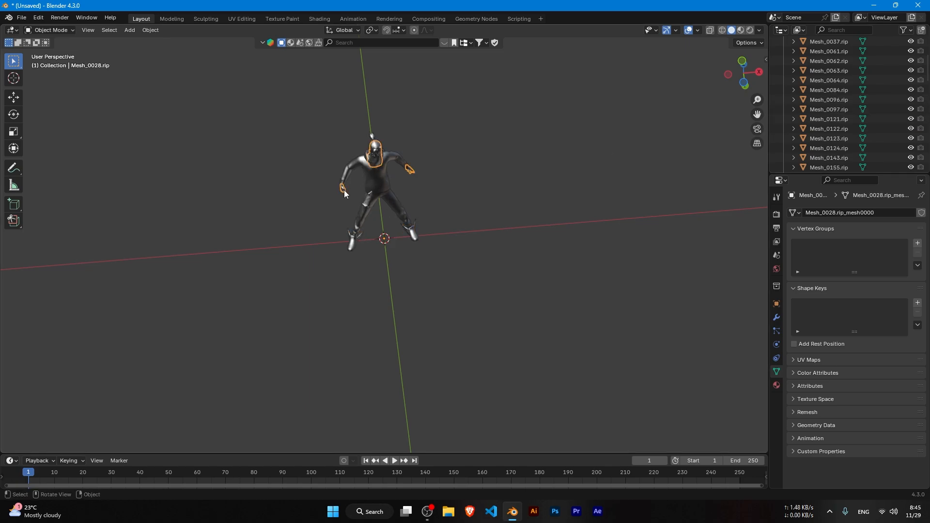
{"action": "scroll", "coordinate": [460, 180], "scroll_direction": "up", "scroll_amount": 2}
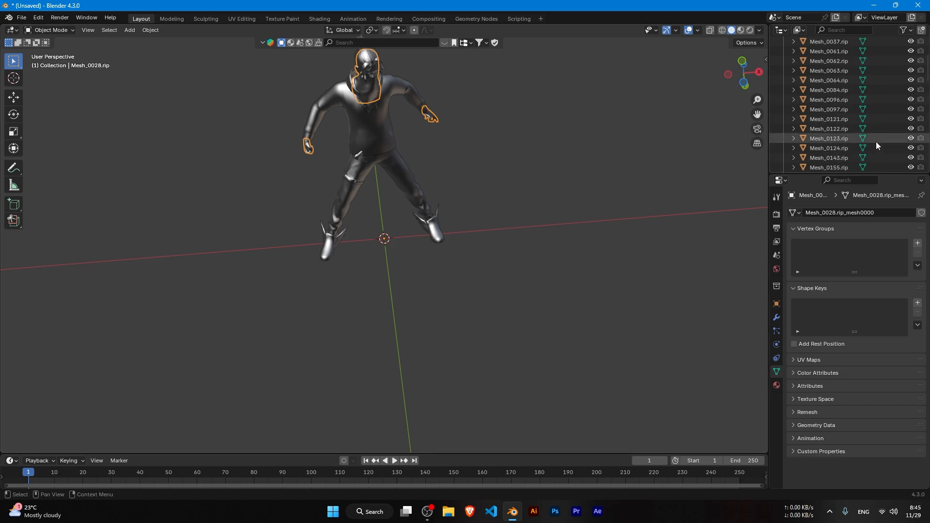
{"action": "scroll", "coordinate": [885, 133], "scroll_direction": "down", "scroll_amount": 5}
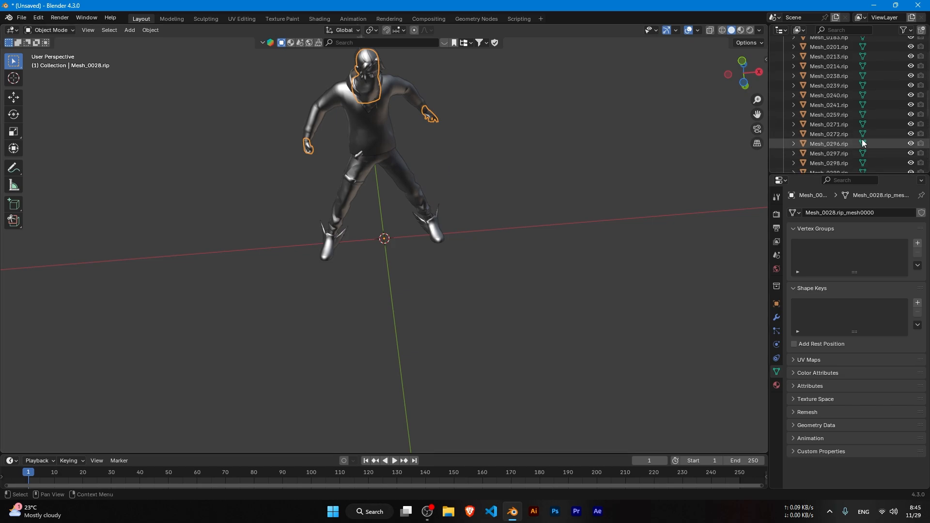
{"action": "scroll", "coordinate": [857, 121], "scroll_direction": "up", "scroll_amount": 10}
{"action": "double_click", "coordinate": [847, 92]}
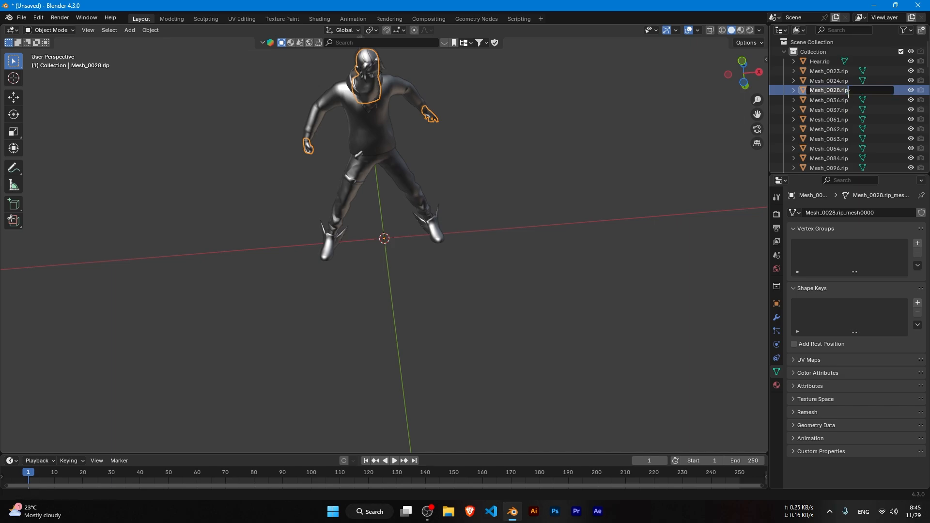
{"action": "left_click", "coordinate": [848, 94]}
{"action": "key", "text": "BackSpace"}
{"action": "key", "text": "BackSpace"}
{"action": "key", "text": "BackSpace"}
{"action": "key", "text": "BackSpace"}
{"action": "key", "text": "BackSpace"}
{"action": "key", "text": "BackSpace"}
{"action": "key", "text": "BackSpace"}
{"action": "key", "text": "BackSpace"}
{"action": "key", "text": "BackSpace"}
{"action": "type", "text": "hand"}
{"action": "key", "text": "Return"}
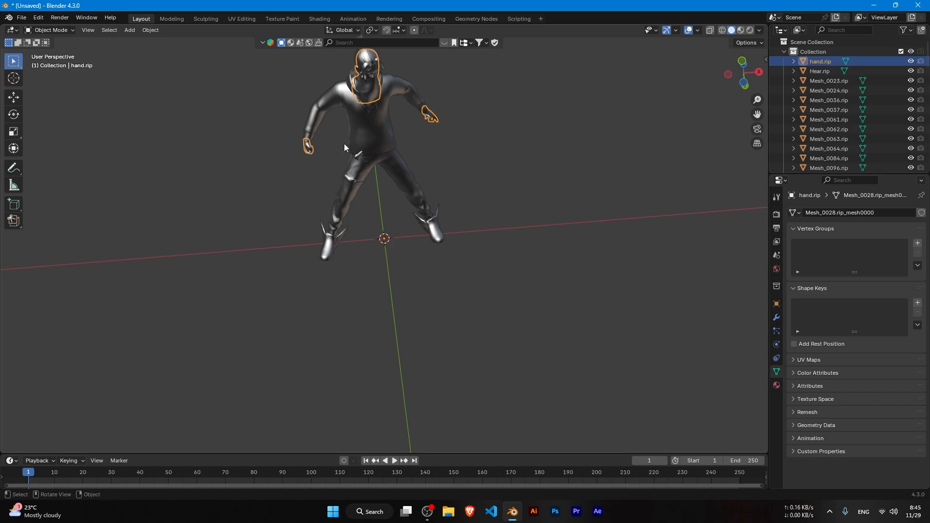
Rename the face covering mesh below the character's head, Mesh_0023.rip, to MAsk.rip.
{"action": "middle_click_drag", "start_coordinate": [444, 135], "coordinate": [417, 127]}
{"action": "left_click", "coordinate": [367, 122]}
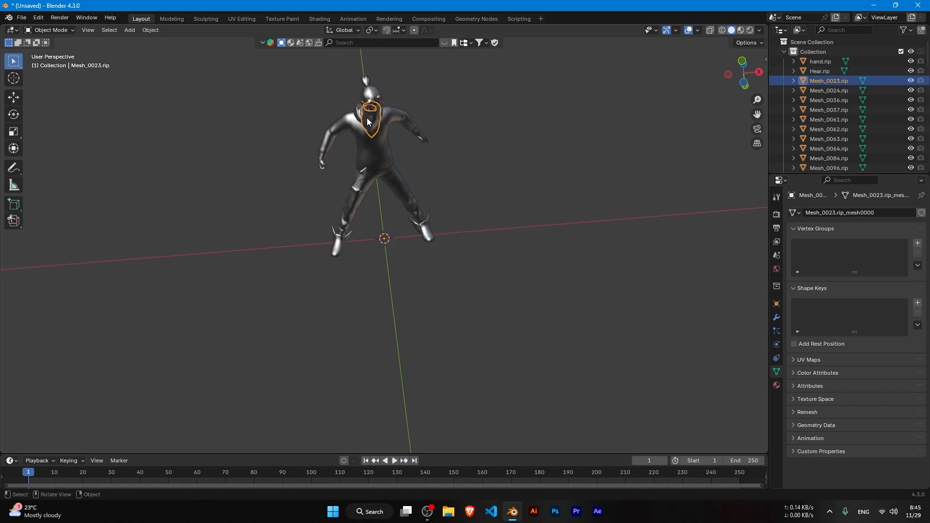
{"action": "double_click", "coordinate": [843, 84]}
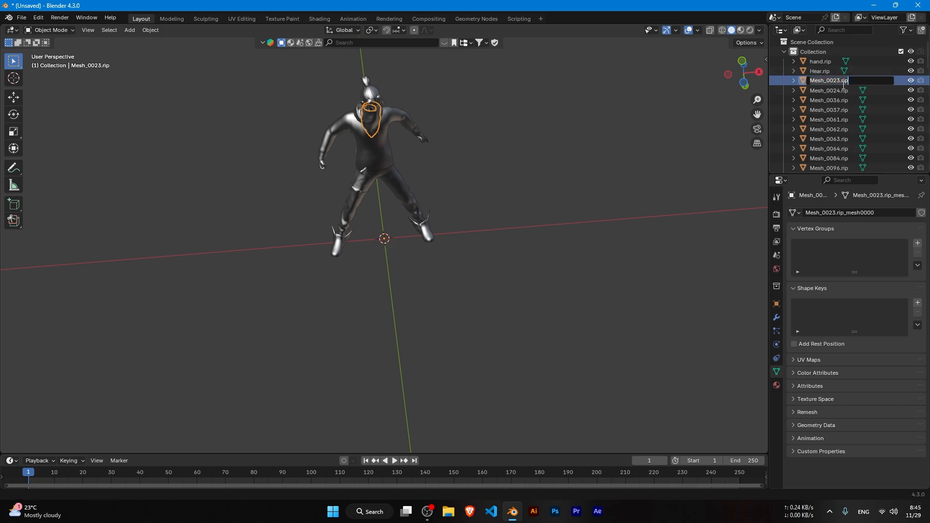
{"action": "left_click", "coordinate": [843, 82]}
{"action": "key", "text": "BackSpace"}
{"action": "key", "text": "BackSpace"}
{"action": "key", "text": "BackSpace"}
{"action": "key", "text": "BackSpace"}
{"action": "key", "text": "BackSpace"}
{"action": "key", "text": "BackSpace"}
{"action": "key", "text": "BackSpace"}
{"action": "key", "text": "BackSpace"}
{"action": "key", "text": "BackSpace"}
{"action": "type", "text": "MAsk"}
{"action": "key", "text": "Return"}
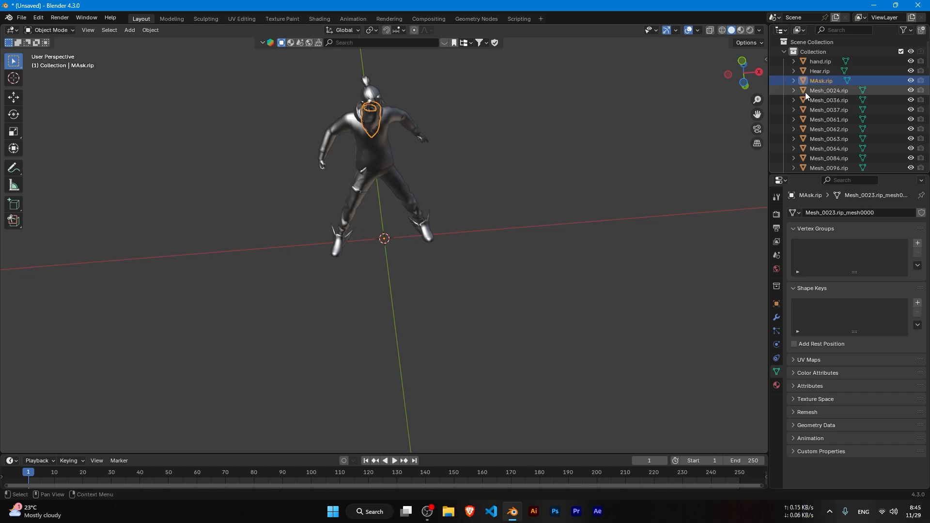
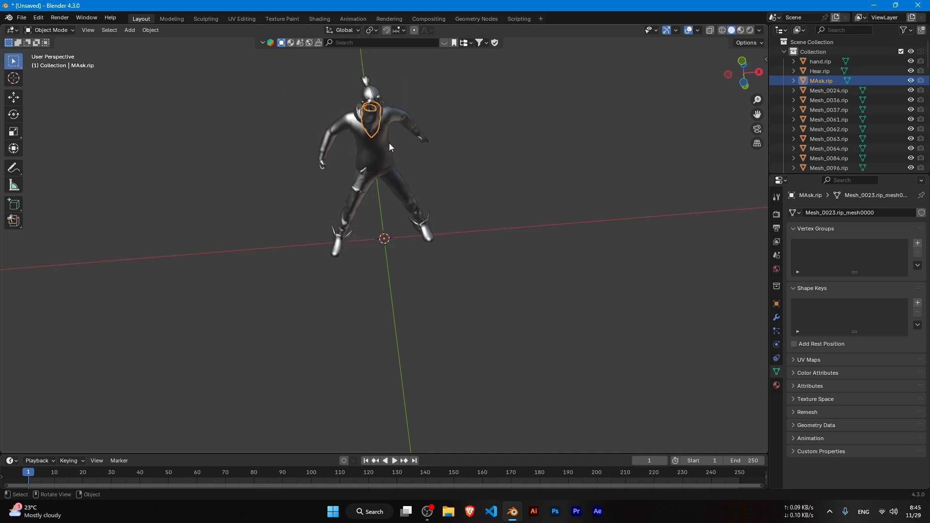
{"action": "scroll", "coordinate": [393, 145], "scroll_direction": "up", "scroll_amount": 5}
{"action": "scroll", "coordinate": [392, 145], "scroll_direction": "down", "scroll_amount": 4}
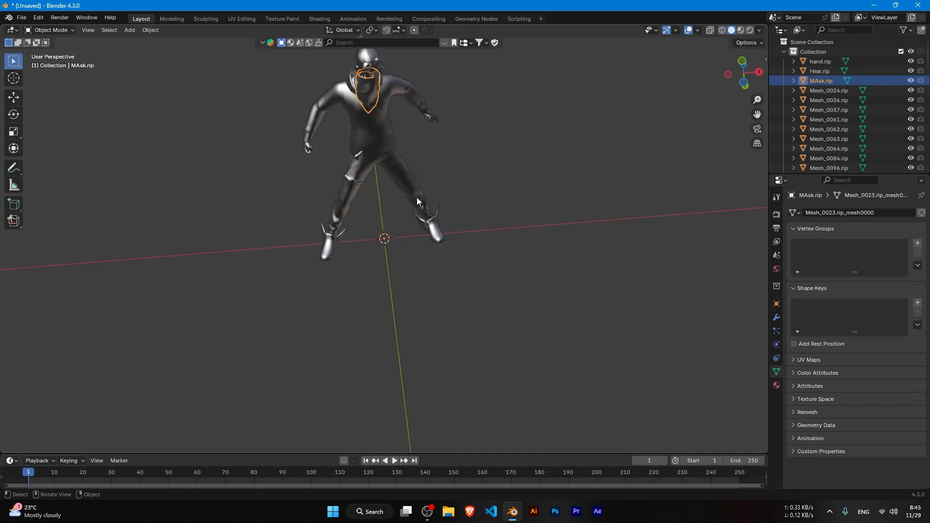
{"action": "middle_click_drag", "start_coordinate": [348, 125], "coordinate": [420, 211]}
{"action": "scroll", "coordinate": [420, 212], "scroll_direction": "up", "scroll_amount": 5}
{"action": "scroll", "coordinate": [421, 212], "scroll_direction": "up", "scroll_amount": 1}
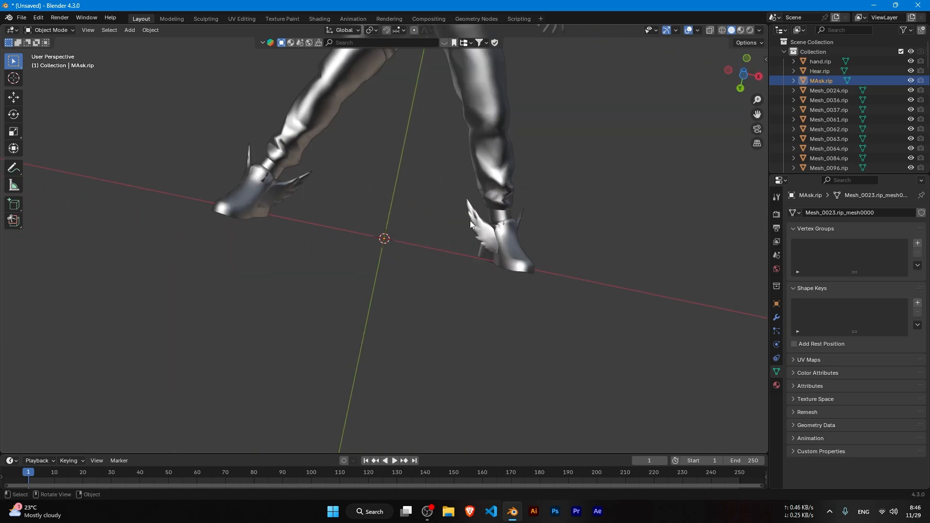
Inspect the character's separate meshes by selecting the pants, the shirt, and the hair in turn.
{"action": "left_click", "coordinate": [498, 218]}
{"action": "scroll", "coordinate": [335, 158], "scroll_direction": "down", "scroll_amount": 7}
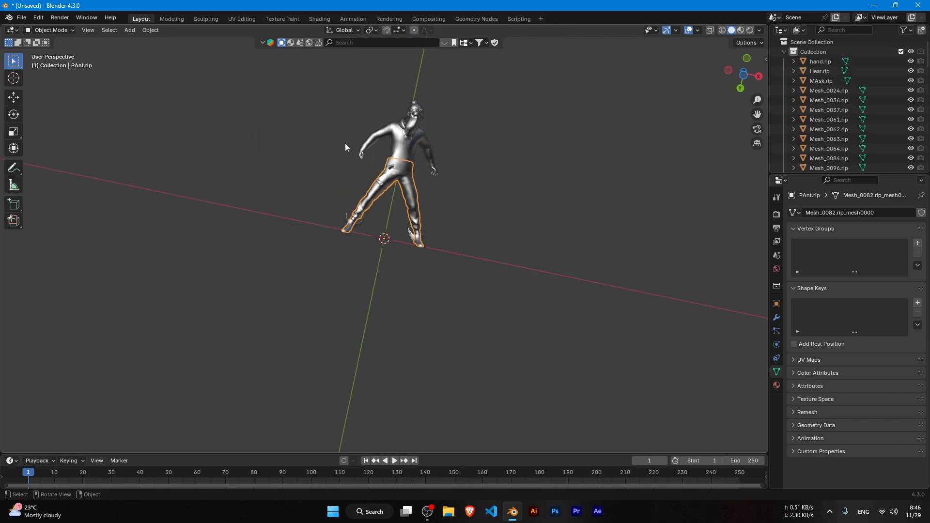
{"action": "scroll", "coordinate": [346, 149], "scroll_direction": "up", "scroll_amount": 3}
{"action": "middle_click_drag", "start_coordinate": [353, 149], "coordinate": [375, 176]}
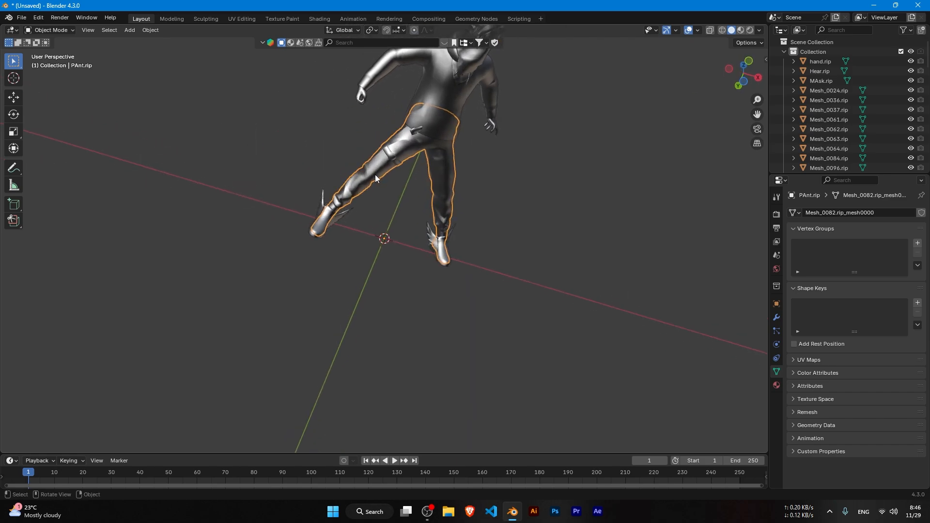
{"action": "scroll", "coordinate": [375, 178], "scroll_direction": "down", "scroll_amount": 2}
{"action": "left_click", "coordinate": [432, 108]}
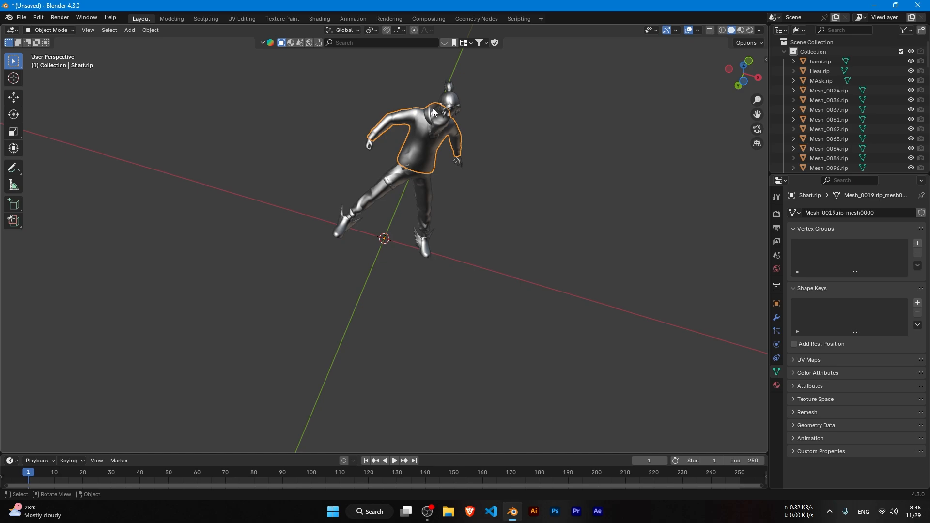
{"action": "left_click", "coordinate": [452, 104]}
{"action": "left_click", "coordinate": [452, 104], "text": "shift"}
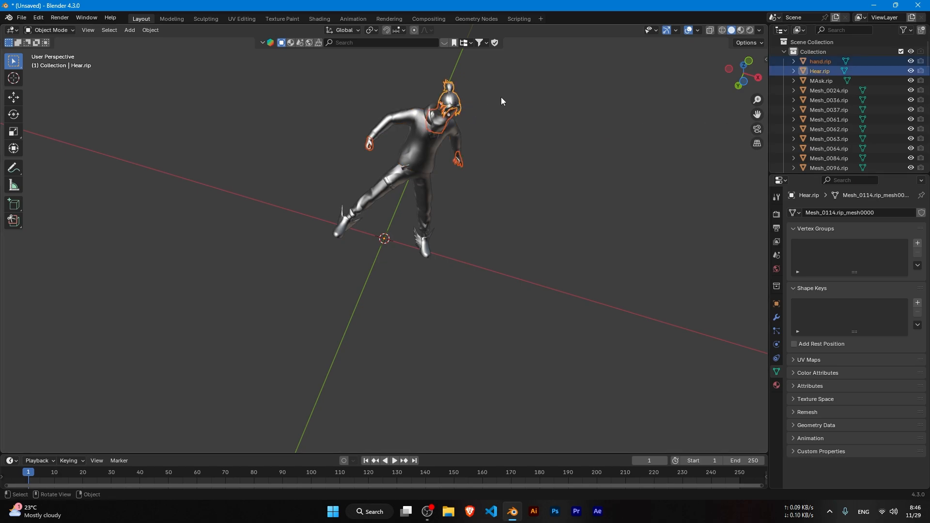
{"action": "left_click", "coordinate": [500, 97]}
{"action": "left_click", "coordinate": [455, 99]}
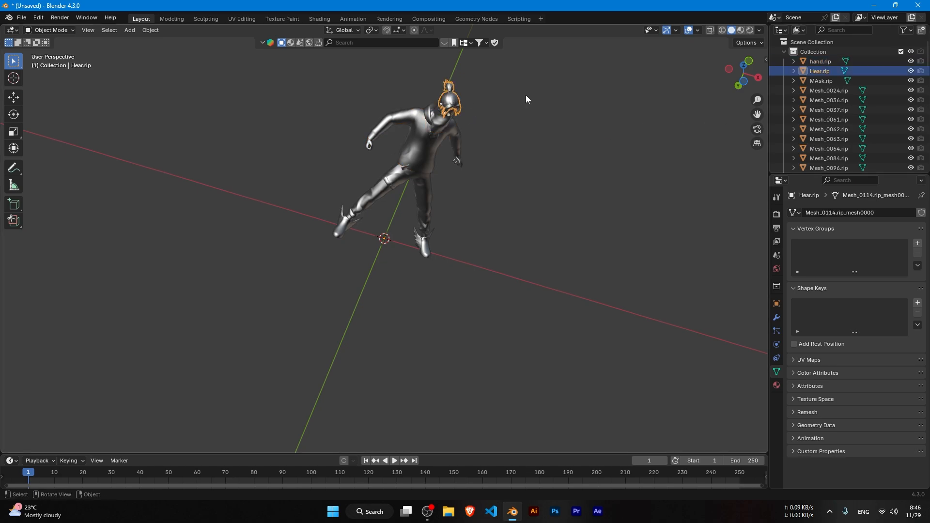
Hide Hear.rip temporarily to check the hand.rip head mesh beneath it, and show the hair again.
{"action": "left_click", "coordinate": [909, 71]}
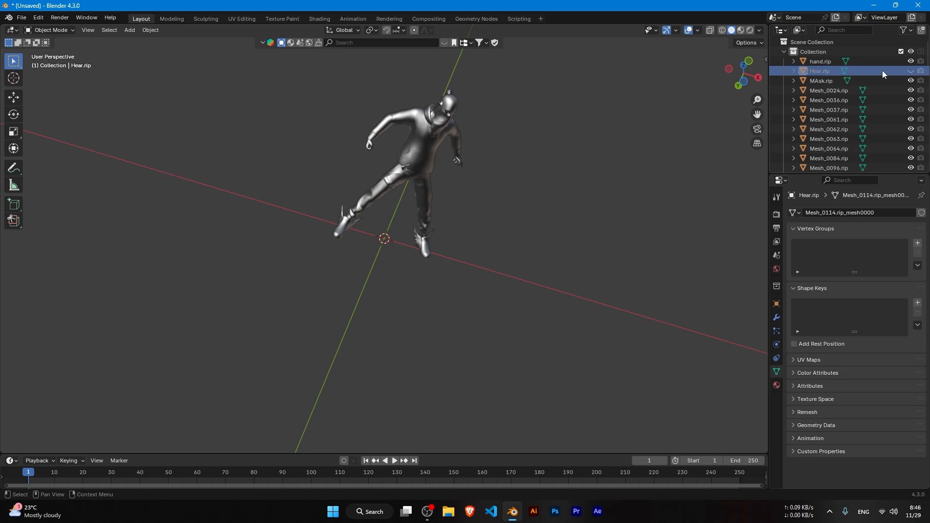
{"action": "left_click", "coordinate": [446, 99]}
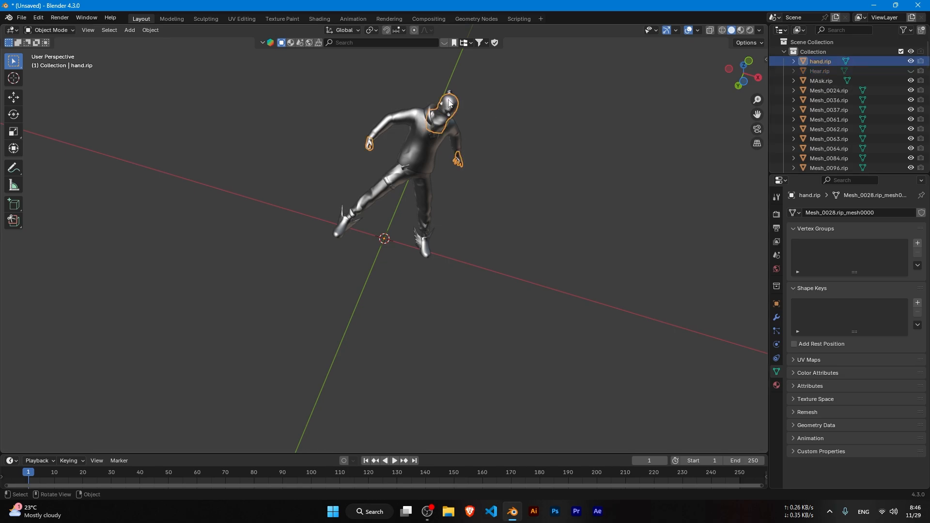
{"action": "left_click", "coordinate": [910, 71]}
{"action": "scroll", "coordinate": [818, 120], "scroll_direction": "down", "scroll_amount": 3}
{"action": "scroll", "coordinate": [817, 120], "scroll_direction": "up", "scroll_amount": 3}
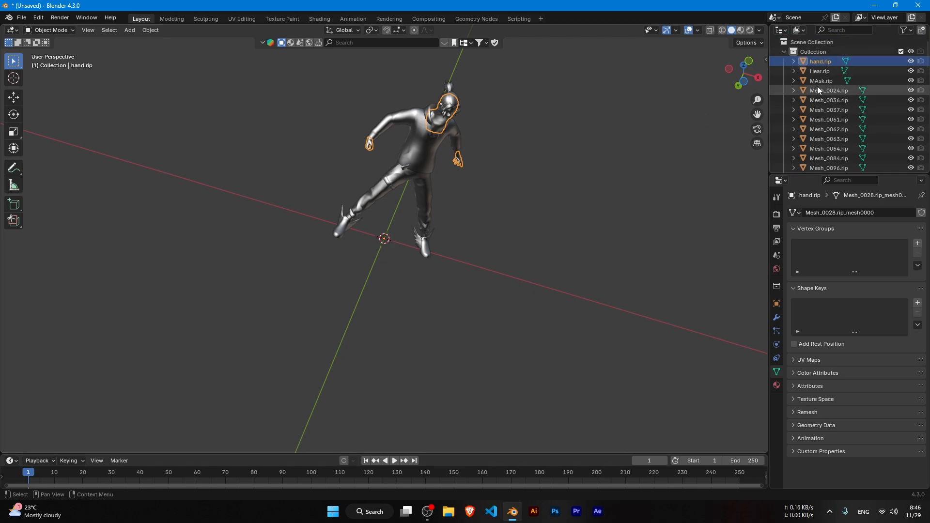
Delete the two clusters of stray meshes lying far away from the character on either side of the origin.
{"action": "scroll", "coordinate": [628, 185], "scroll_direction": "down", "scroll_amount": 12}
{"action": "scroll", "coordinate": [532, 318], "scroll_direction": "down", "scroll_amount": 8}
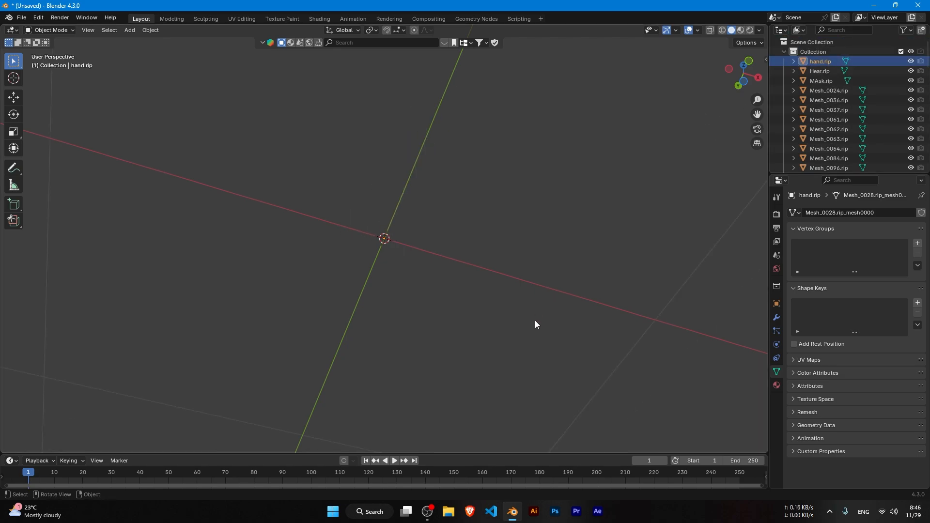
{"action": "scroll", "coordinate": [539, 300], "scroll_direction": "down", "scroll_amount": 5}
{"action": "left_click_drag", "start_coordinate": [410, 210], "coordinate": [495, 327]}
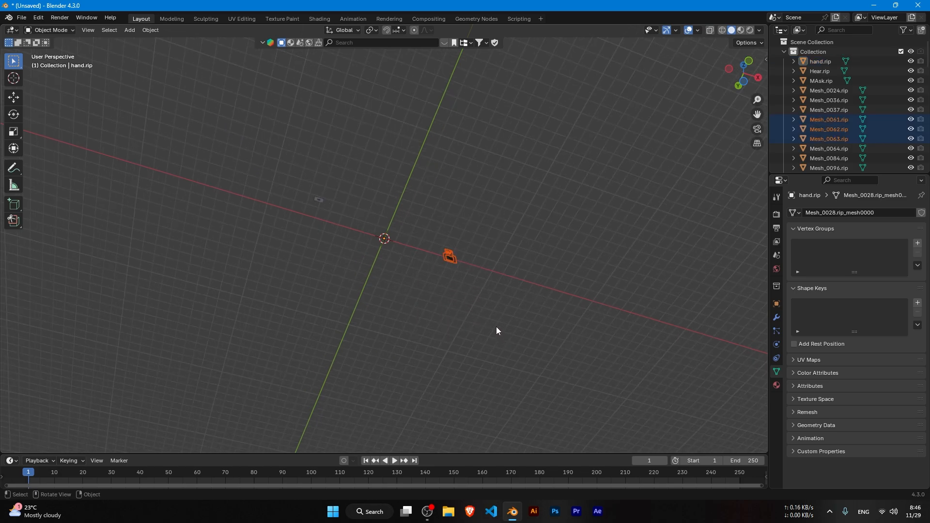
{"action": "key", "text": "x"}
{"action": "left_click", "coordinate": [491, 322]}
{"action": "left_click_drag", "start_coordinate": [254, 158], "coordinate": [332, 222]}
{"action": "key", "text": "x"}
{"action": "left_click", "coordinate": [318, 223]}
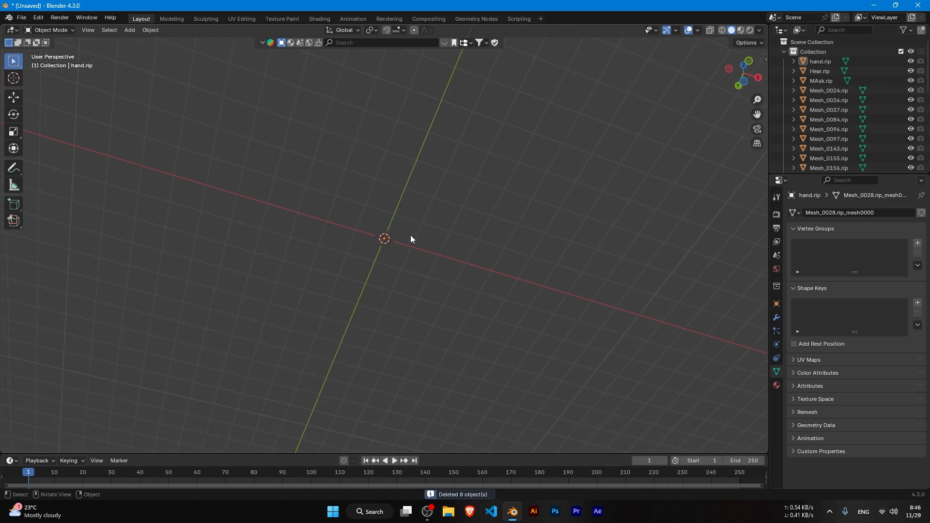
Select Mesh_0331.rip from the object list and locate it on the character's head.
{"action": "scroll", "coordinate": [428, 263], "scroll_direction": "up", "scroll_amount": 13}
{"action": "scroll", "coordinate": [870, 88], "scroll_direction": "down", "scroll_amount": 6}
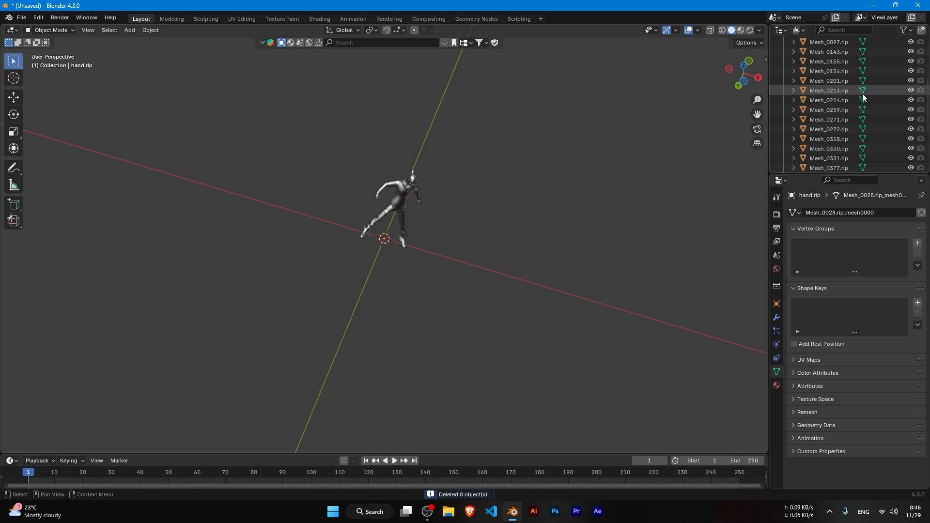
{"action": "left_click", "coordinate": [829, 100]}
{"action": "scroll", "coordinate": [535, 228], "scroll_direction": "up", "scroll_amount": 8}
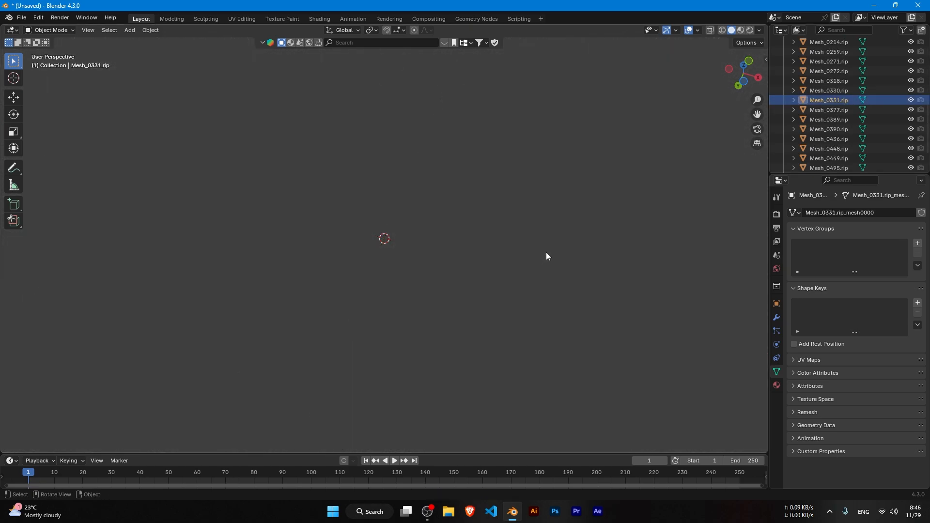
{"action": "scroll", "coordinate": [540, 251], "scroll_direction": "down", "scroll_amount": 2}
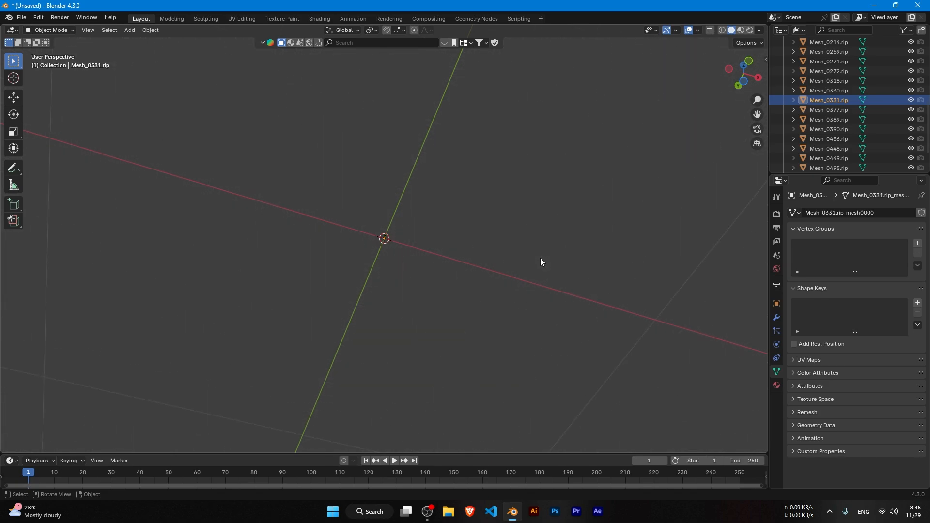
{"action": "scroll", "coordinate": [540, 259], "scroll_direction": "up", "scroll_amount": 17}
{"action": "scroll", "coordinate": [494, 188], "scroll_direction": "up", "scroll_amount": 1}
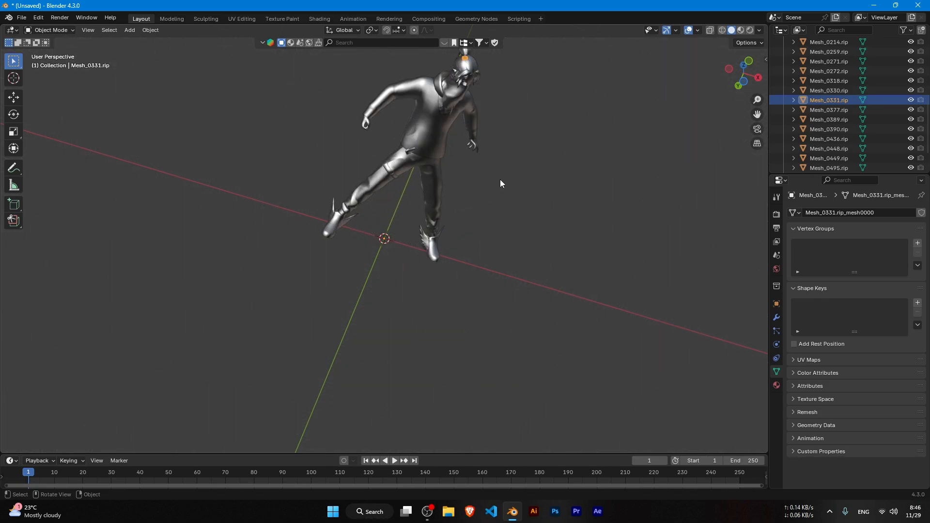
{"action": "middle_click_drag", "start_coordinate": [534, 85], "coordinate": [377, 108]}
{"action": "scroll", "coordinate": [376, 107], "scroll_direction": "up", "scroll_amount": 3}
{"action": "scroll", "coordinate": [377, 110], "scroll_direction": "down", "scroll_amount": 3}
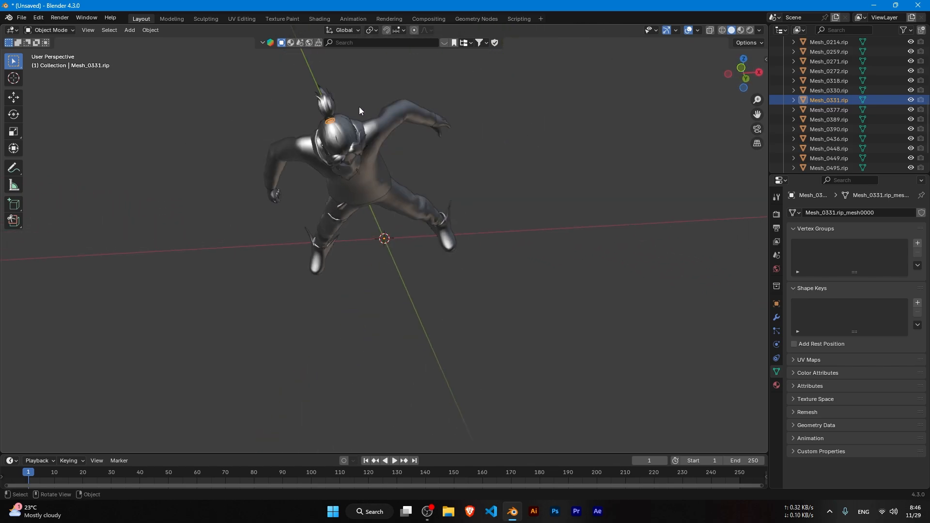
Select the band around the character's ponytail, Mesh_0036.rip, and rename it Hear_band.rip.
{"action": "left_click", "coordinate": [331, 114]}
{"action": "left_click", "coordinate": [331, 116]}
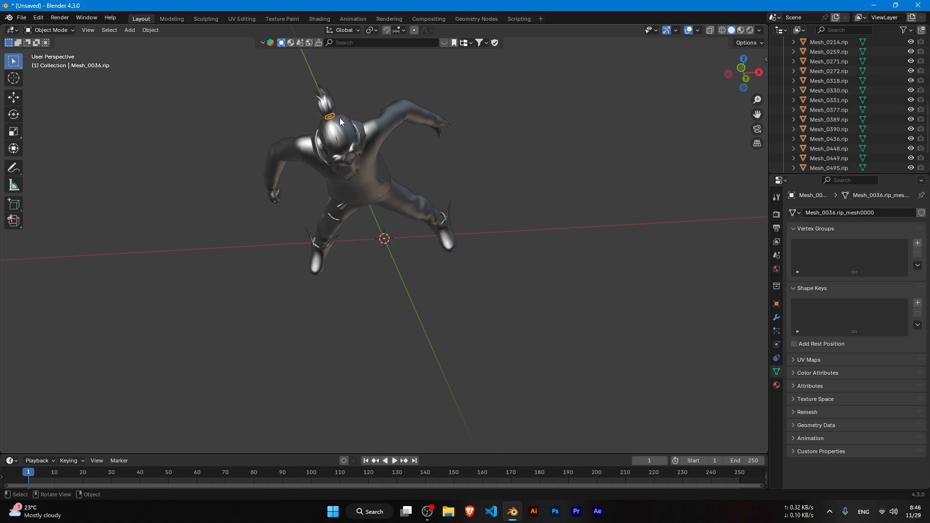
{"action": "scroll", "coordinate": [340, 120], "scroll_direction": "up", "scroll_amount": 5}
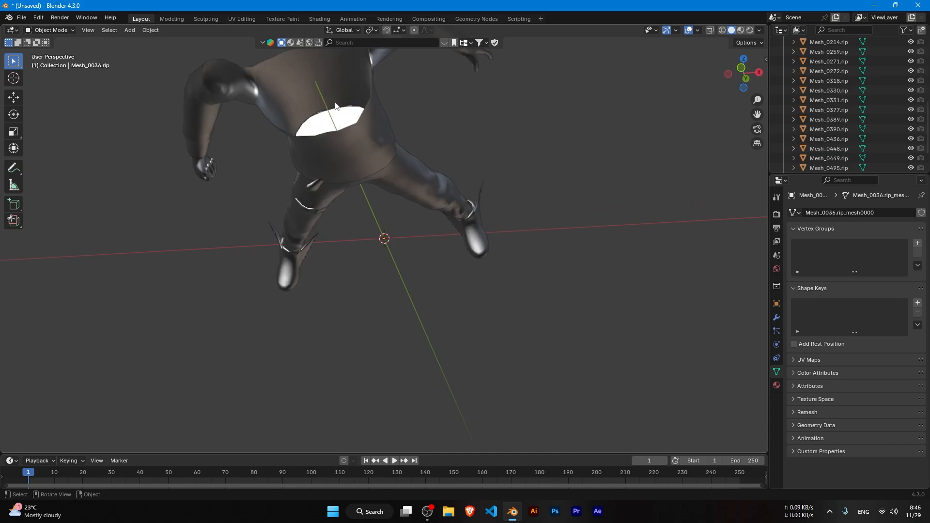
{"action": "scroll", "coordinate": [825, 120], "scroll_direction": "up", "scroll_amount": 10}
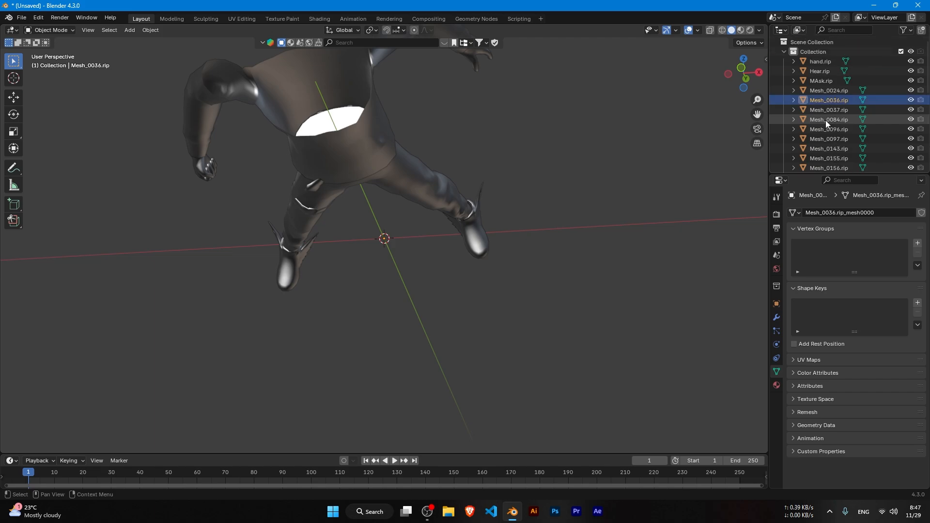
{"action": "double_click", "coordinate": [834, 101]}
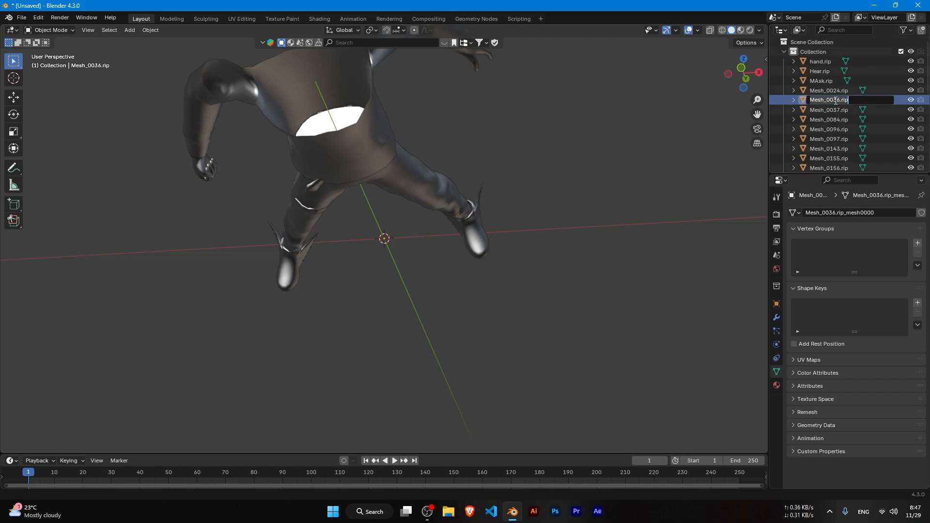
{"action": "key", "text": "Home"}
{"action": "key", "text": "BackSpace"}
{"action": "key", "text": "BackSpace"}
{"action": "key", "text": "BackSpace"}
{"action": "key", "text": "BackSpace"}
{"action": "key", "text": "BackSpace"}
{"action": "key", "text": "BackSpace"}
{"action": "key", "text": "BackSpace"}
{"action": "key", "text": "BackSpace"}
{"action": "key", "text": "BackSpace"}
{"action": "type", "text": "Hear_band"}
{"action": "key", "text": "Return"}
Hide the Hear_band.rip and Hear.rip meshes.
{"action": "scroll", "coordinate": [364, 177], "scroll_direction": "down", "scroll_amount": 3}
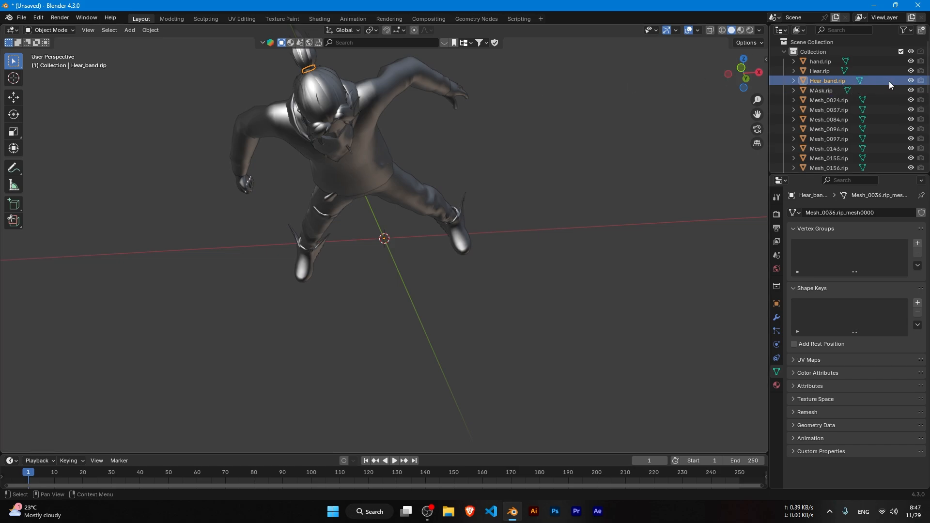
{"action": "left_click", "coordinate": [911, 82]}
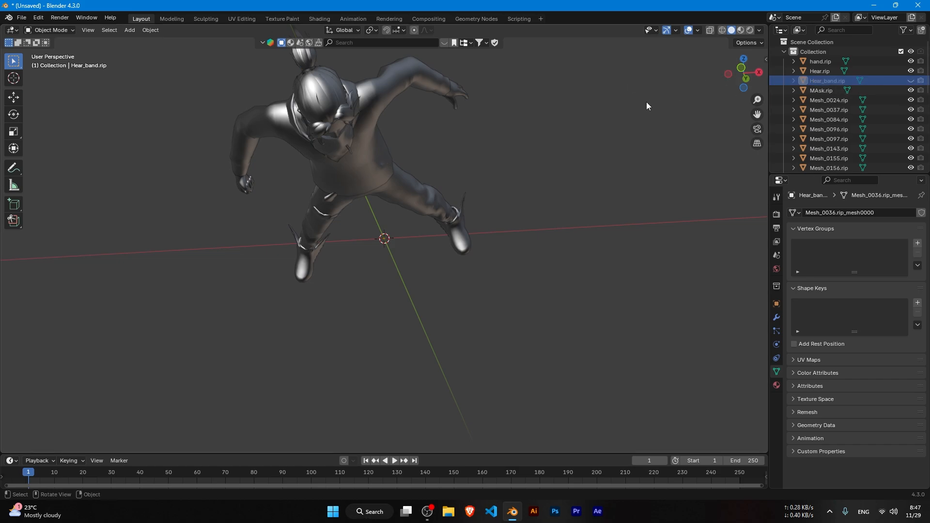
{"action": "left_click", "coordinate": [824, 71]}
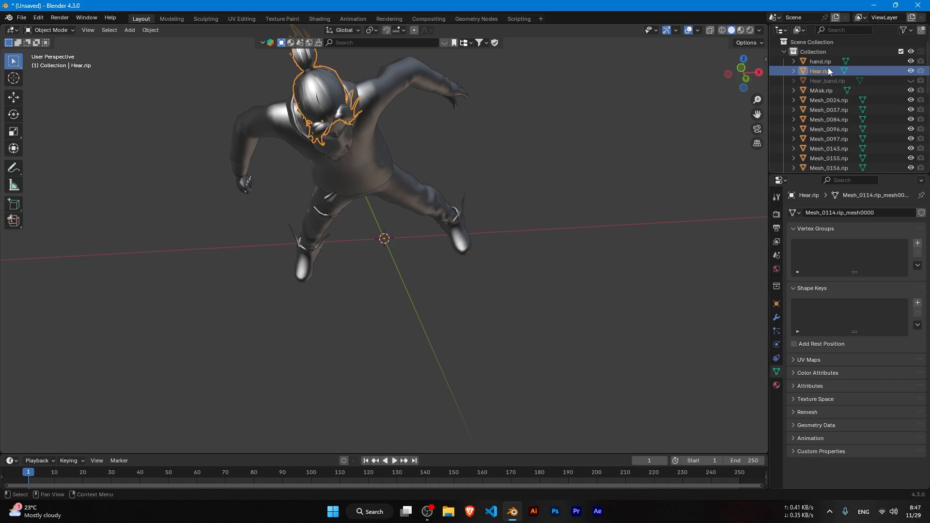
{"action": "left_click", "coordinate": [910, 71]}
Examine the small band meshes remaining on top of the head by selecting them and clearing the selection.
{"action": "middle_click_drag", "start_coordinate": [362, 94], "coordinate": [326, 121]}
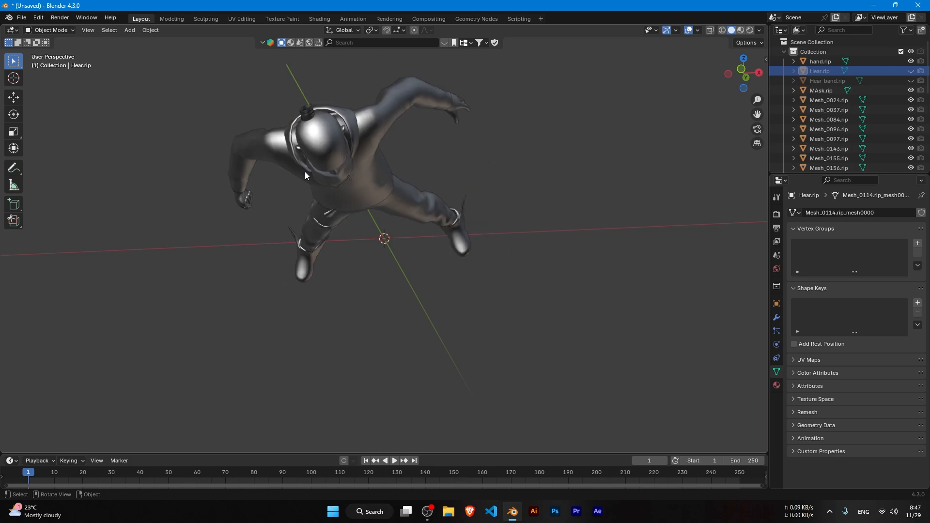
{"action": "middle_click_drag", "start_coordinate": [305, 176], "coordinate": [501, 154]}
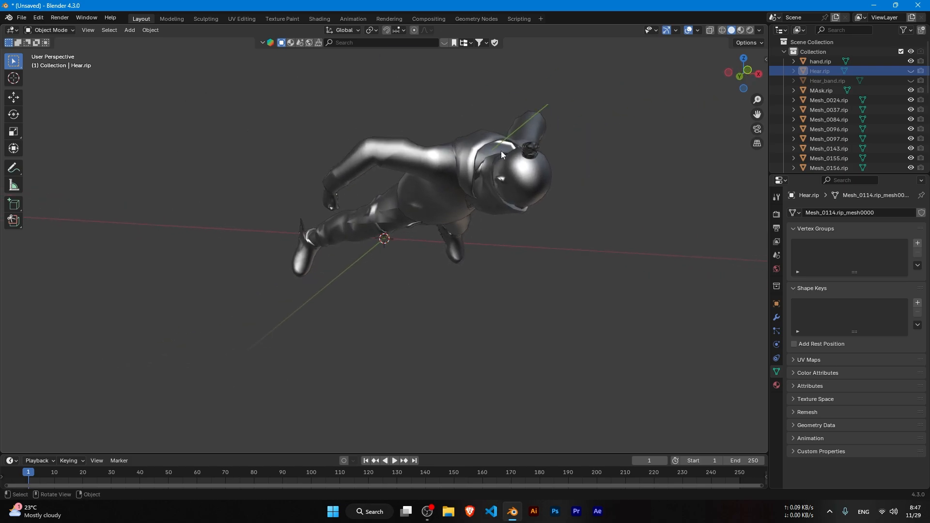
{"action": "key", "text": "b"}
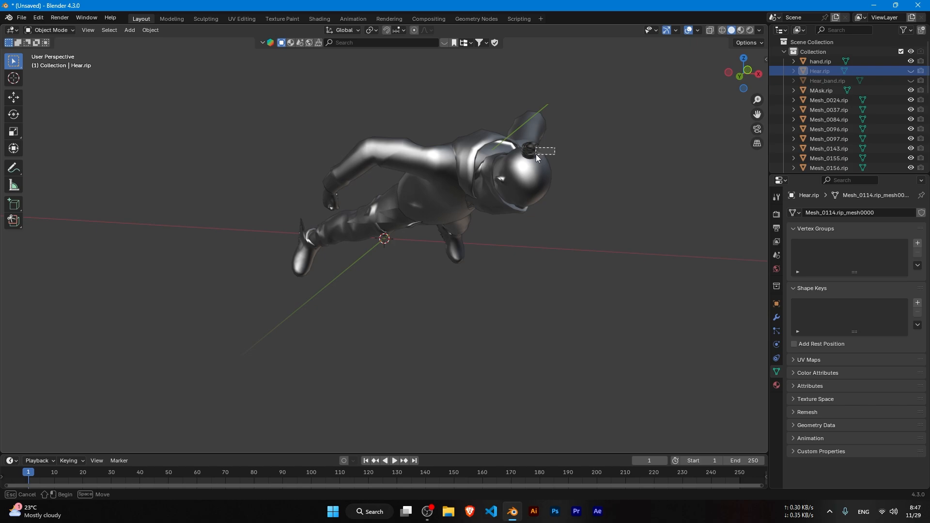
{"action": "mouse_move", "coordinate": [536, 154]}
{"action": "left_mouse_down"}
{"action": "mouse_move", "coordinate": [594, 168]}
{"action": "mouse_move", "coordinate": [550, 148]}
{"action": "mouse_move", "coordinate": [536, 153]}
{"action": "left_mouse_up"}
{"action": "left_click", "coordinate": [557, 147]}
{"action": "left_click", "coordinate": [628, 154]}
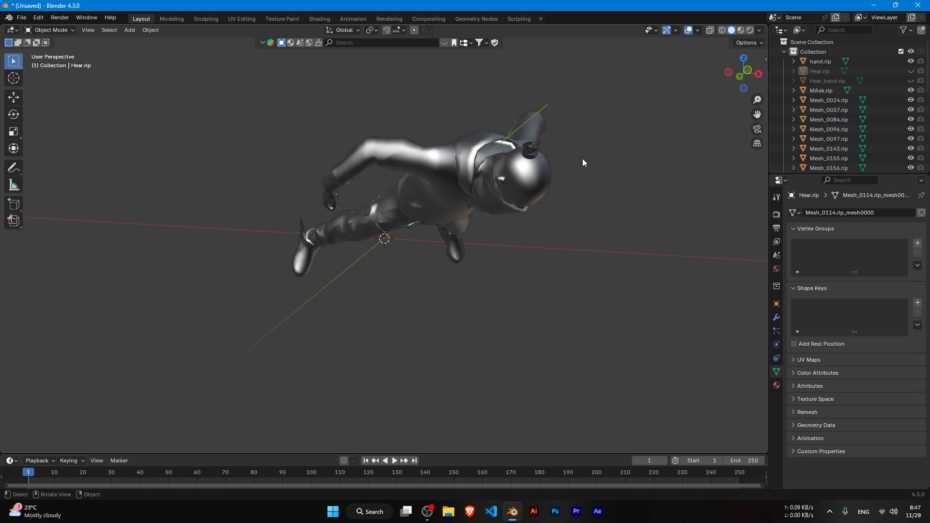
{"action": "left_click", "coordinate": [531, 155]}
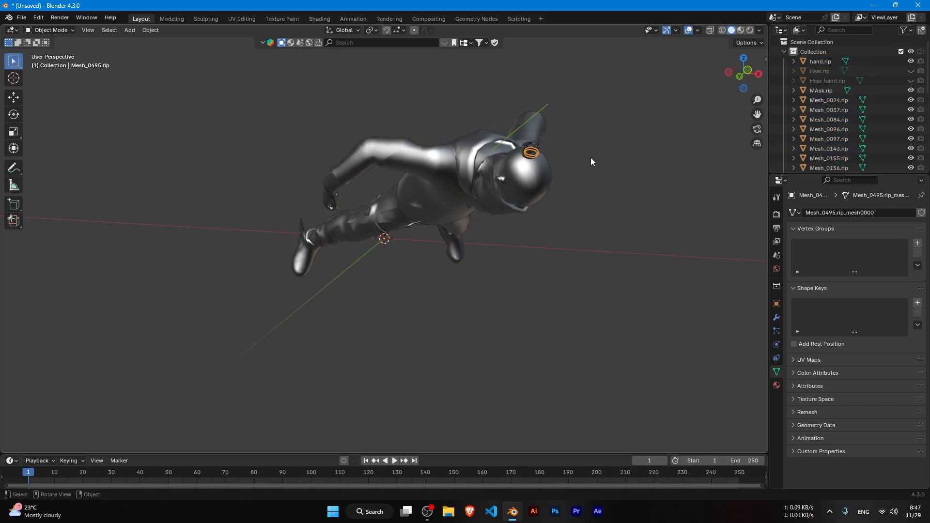
{"action": "left_click", "coordinate": [649, 150]}
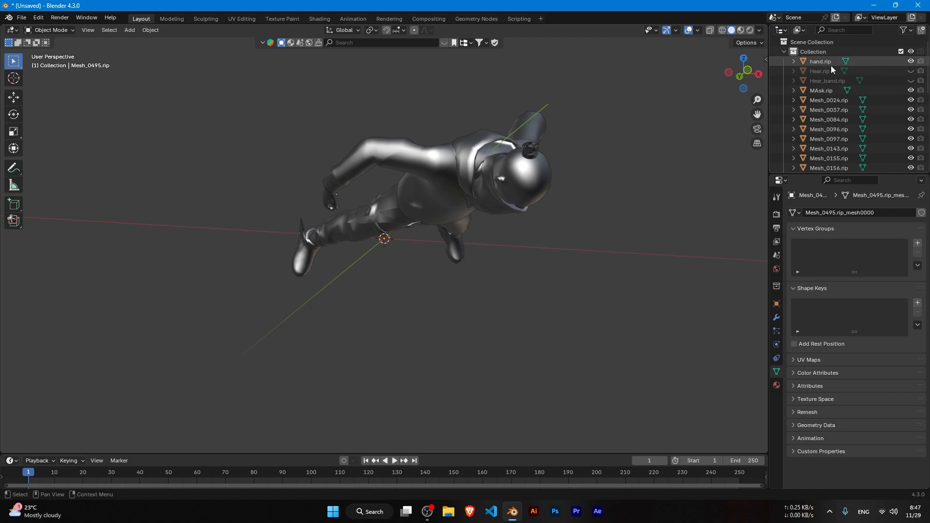
Hide hand.rip, MAsk.rip, PAnt.rip, Shart.rip and Shoes.rip to isolate the leftover band meshes.
{"action": "left_click", "coordinate": [910, 61]}
{"action": "scroll", "coordinate": [906, 83], "scroll_direction": "down", "scroll_amount": 1}
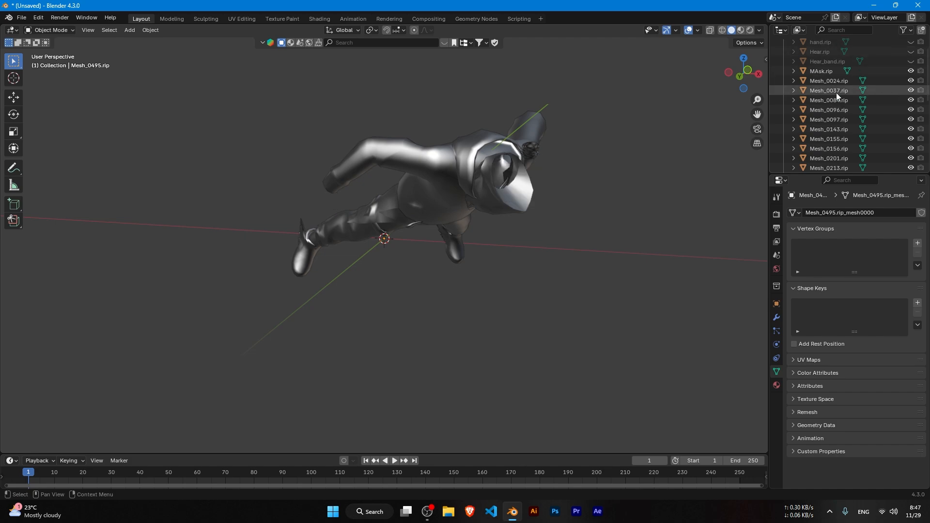
{"action": "left_click", "coordinate": [910, 71]}
{"action": "scroll", "coordinate": [862, 92], "scroll_direction": "down", "scroll_amount": 6}
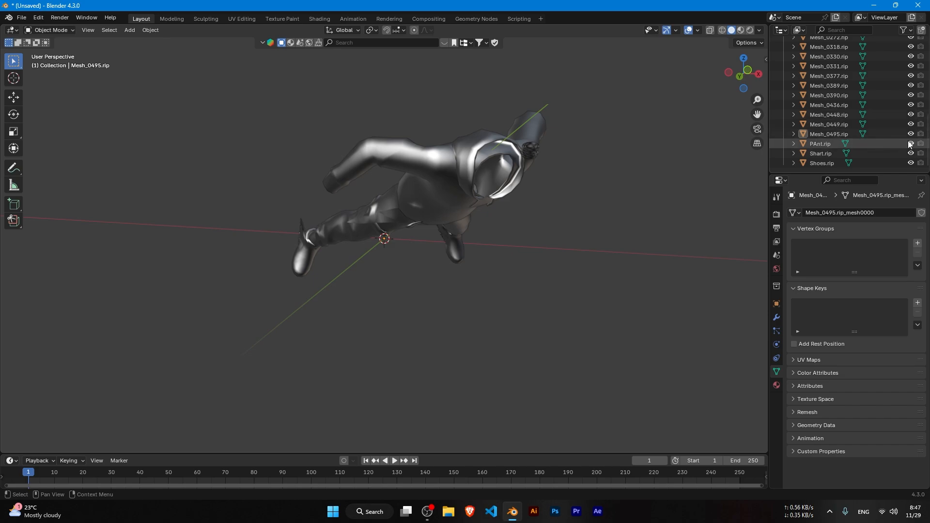
{"action": "left_click", "coordinate": [911, 144]}
{"action": "left_click", "coordinate": [910, 153]}
{"action": "left_click", "coordinate": [910, 163]}
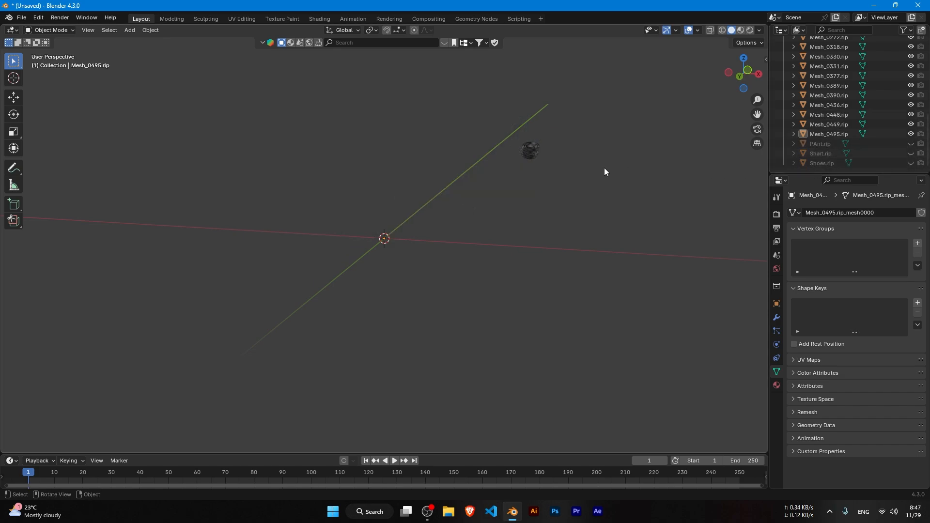
Check the leftover meshes Mesh_0259.rip, Mesh_0318.rip, Mesh_0271.rip and Mesh_0201.rip one by one against the isolated band.
{"action": "scroll", "coordinate": [562, 172], "scroll_direction": "down", "scroll_amount": 2}
{"action": "scroll", "coordinate": [865, 138], "scroll_direction": "up", "scroll_amount": 4}
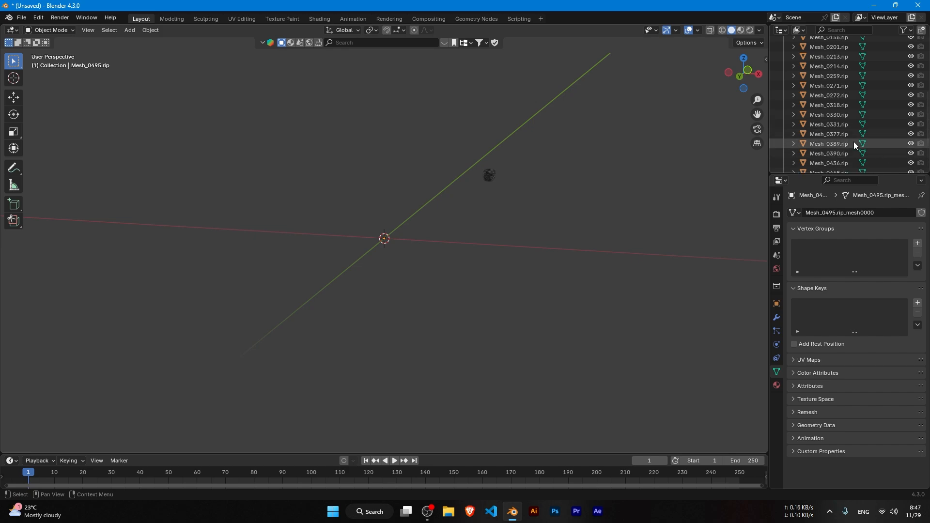
{"action": "scroll", "coordinate": [853, 141], "scroll_direction": "up", "scroll_amount": 5}
{"action": "left_click", "coordinate": [828, 131]}
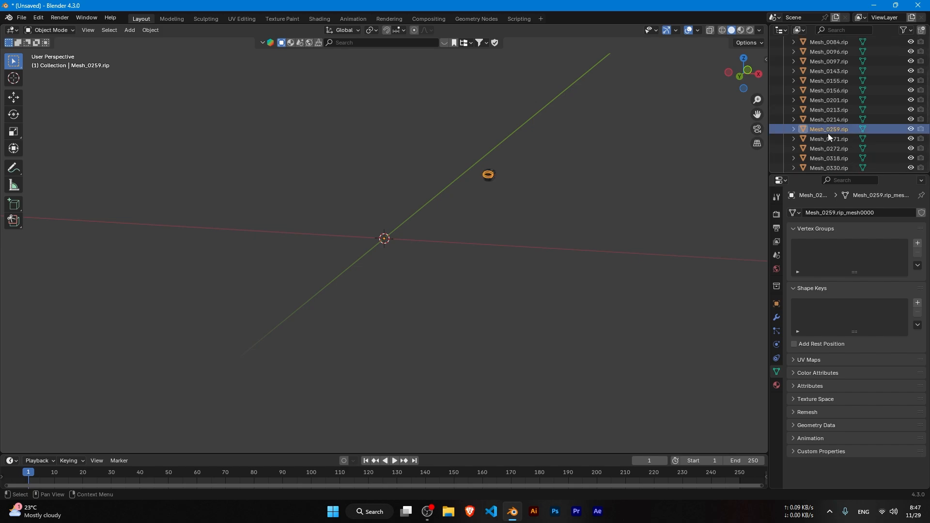
{"action": "left_click", "coordinate": [833, 157]}
{"action": "left_click", "coordinate": [836, 139]}
{"action": "left_click", "coordinate": [830, 100]}
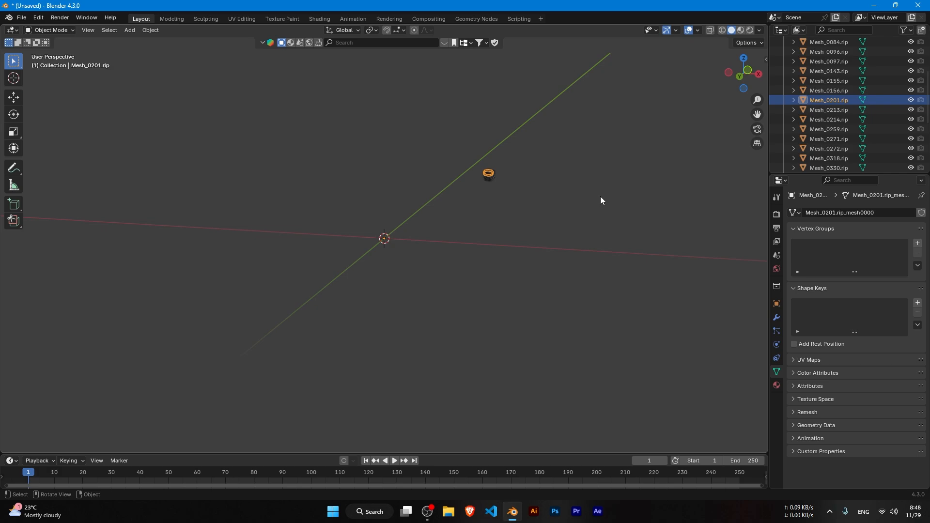
Delete all the leftover Mesh_*.rip objects that make up the isolated band.
{"action": "left_click_drag", "start_coordinate": [587, 199], "coordinate": [466, 153]}
{"action": "left_click", "coordinate": [224, 232]}
{"action": "left_click_drag", "start_coordinate": [245, 156], "coordinate": [654, 296]}
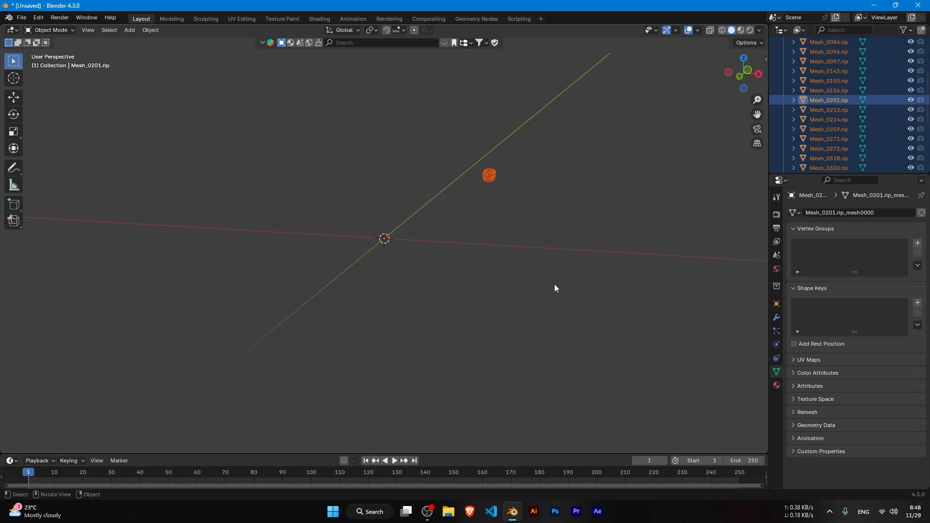
{"action": "key", "text": "x"}
{"action": "left_click", "coordinate": [542, 282]}
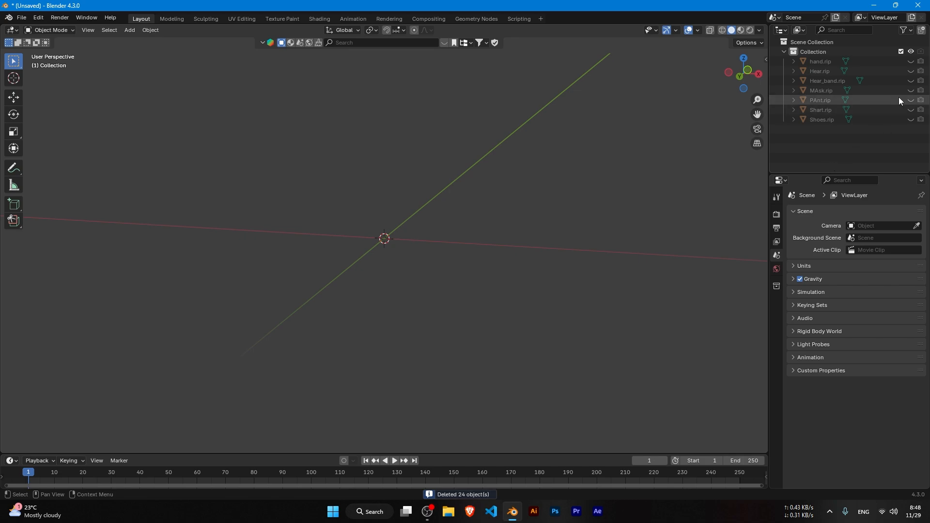
Unhide the hand.rip, Hear.rip, Hear_band.rip, MAsk.rip, PAnt.rip, Shart.rip and Shoes.rip meshes.
{"action": "left_click", "coordinate": [910, 62]}
{"action": "left_click", "coordinate": [911, 72]}
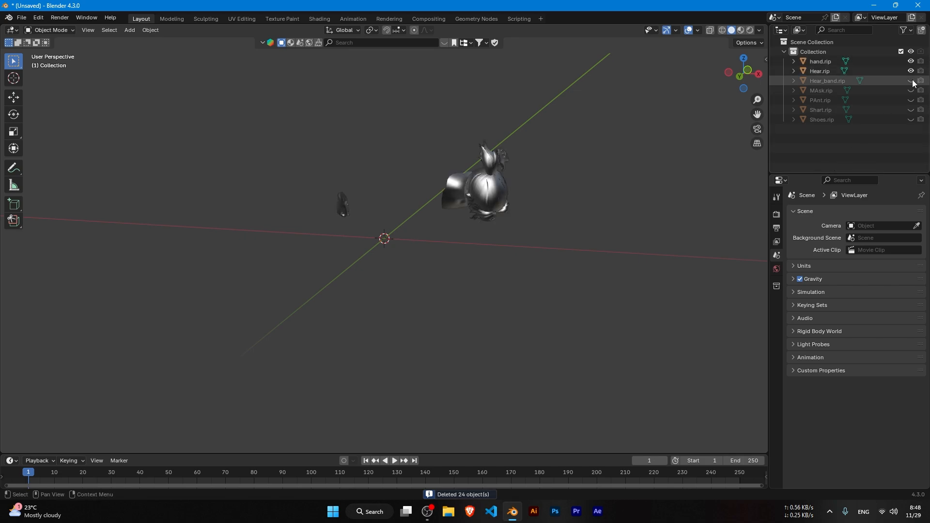
{"action": "left_click", "coordinate": [911, 81]}
{"action": "left_click", "coordinate": [911, 90]}
{"action": "left_click", "coordinate": [911, 100]}
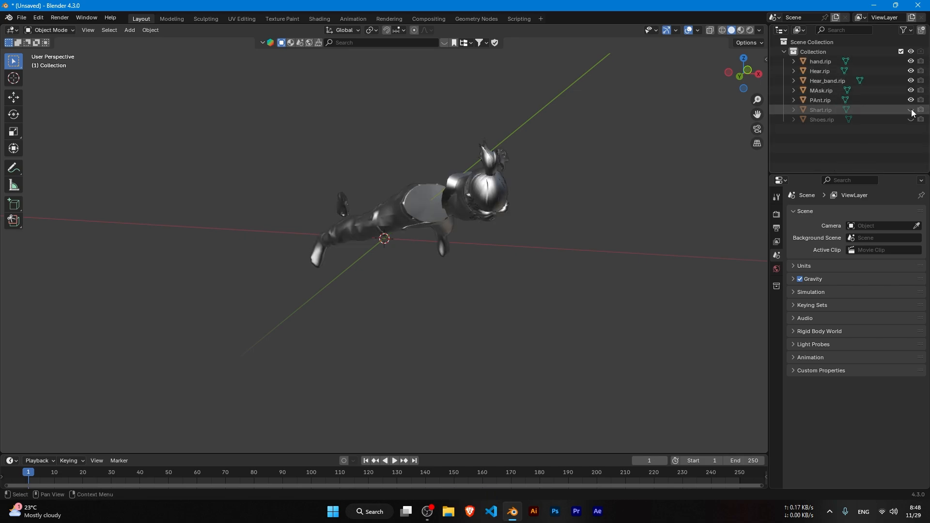
{"action": "left_click", "coordinate": [910, 110]}
{"action": "left_click", "coordinate": [910, 120]}
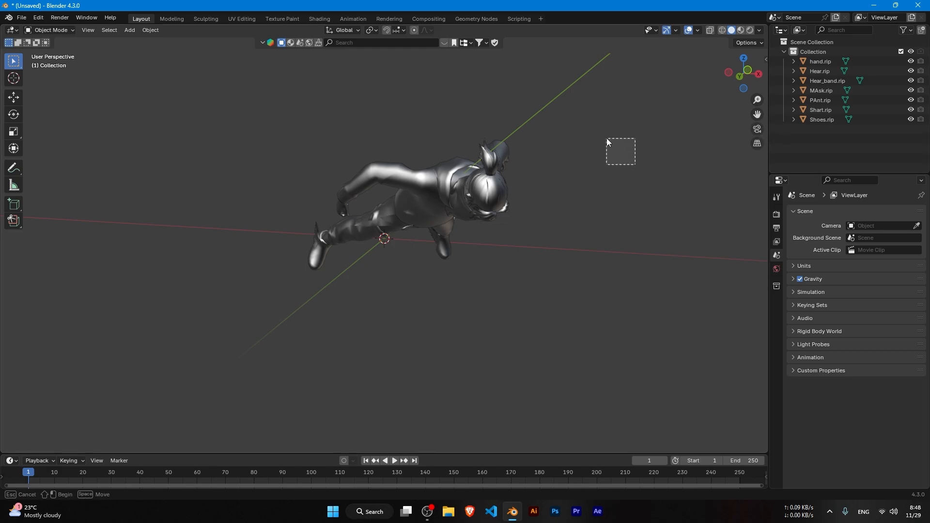
Select all seven meshes of the character together.
{"action": "middle_click_drag", "start_coordinate": [617, 208], "coordinate": [557, 86]}
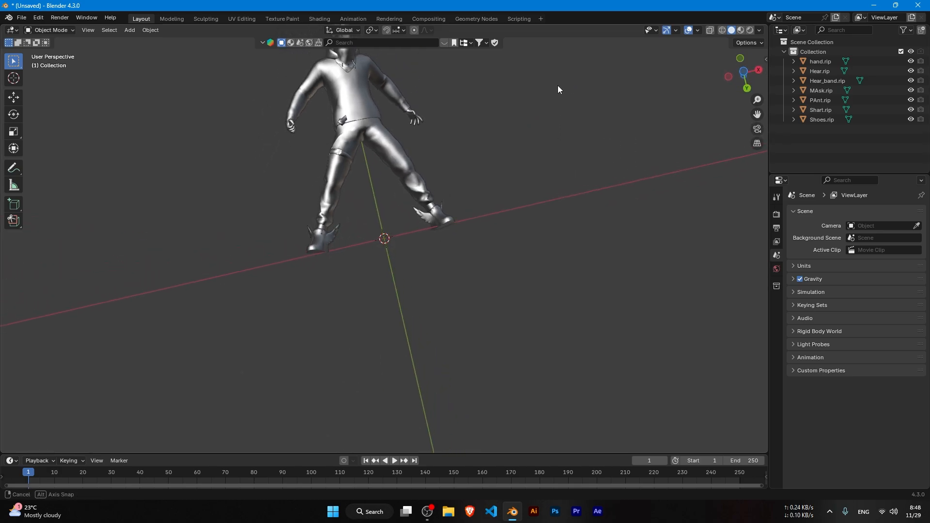
{"action": "scroll", "coordinate": [557, 85], "scroll_direction": "down", "scroll_amount": 1}
{"action": "scroll", "coordinate": [435, 128], "scroll_direction": "down", "scroll_amount": 3}
{"action": "left_click_drag", "start_coordinate": [193, 104], "coordinate": [487, 264]}
{"action": "middle_click_drag", "start_coordinate": [483, 193], "coordinate": [509, 211]}
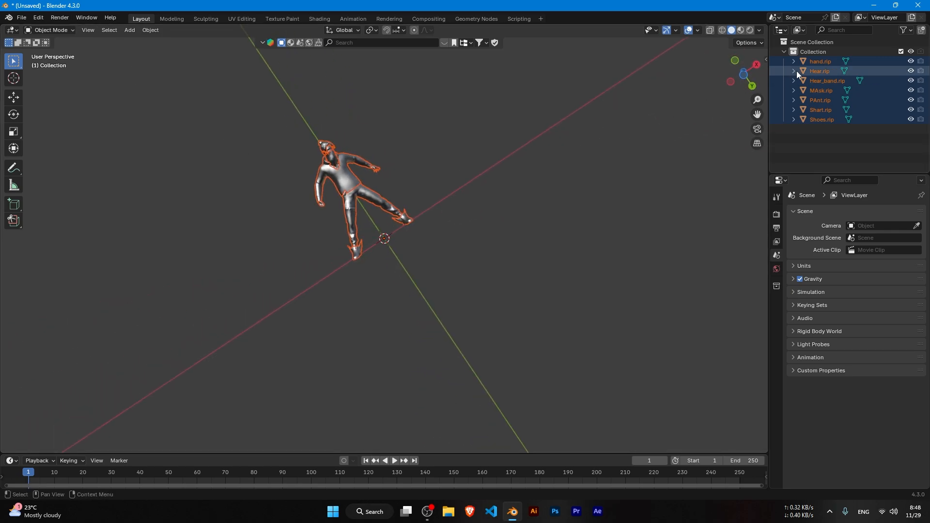
{"action": "key", "text": "n"}
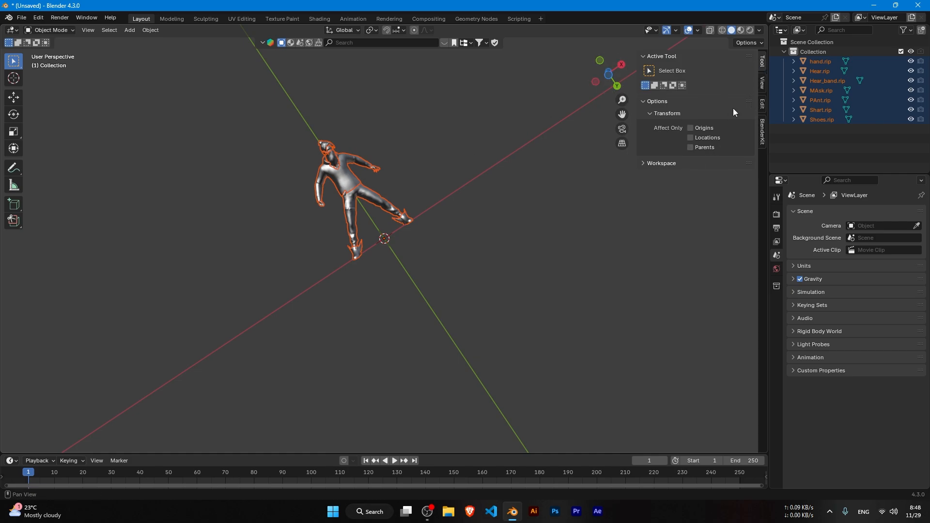
{"action": "left_click", "coordinate": [760, 84]}
{"action": "left_click", "coordinate": [760, 61]}
{"action": "left_click", "coordinate": [762, 83]}
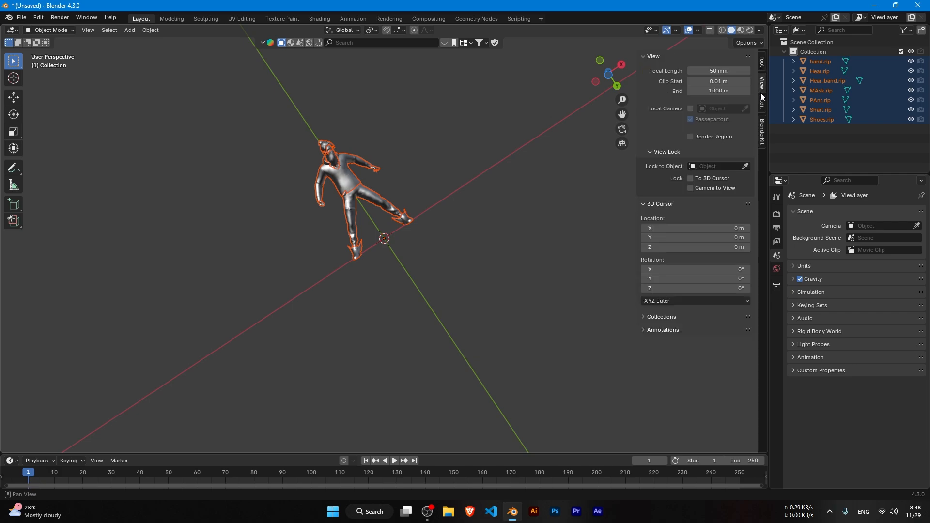
{"action": "left_click", "coordinate": [762, 103]}
{"action": "left_click", "coordinate": [763, 131]}
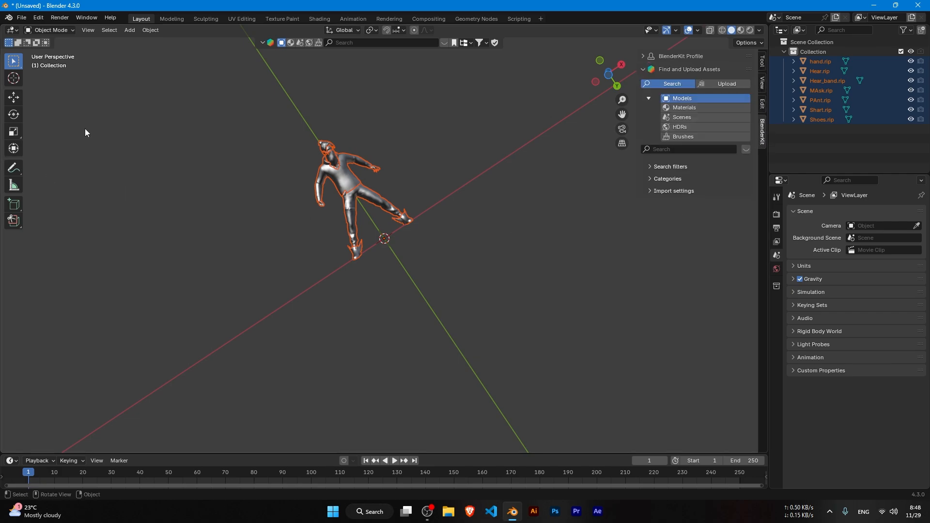
Rotate the selected character meshes about the X axis to line the body up with the Z axis, and clear the selection.
{"action": "left_click", "coordinate": [13, 115]}
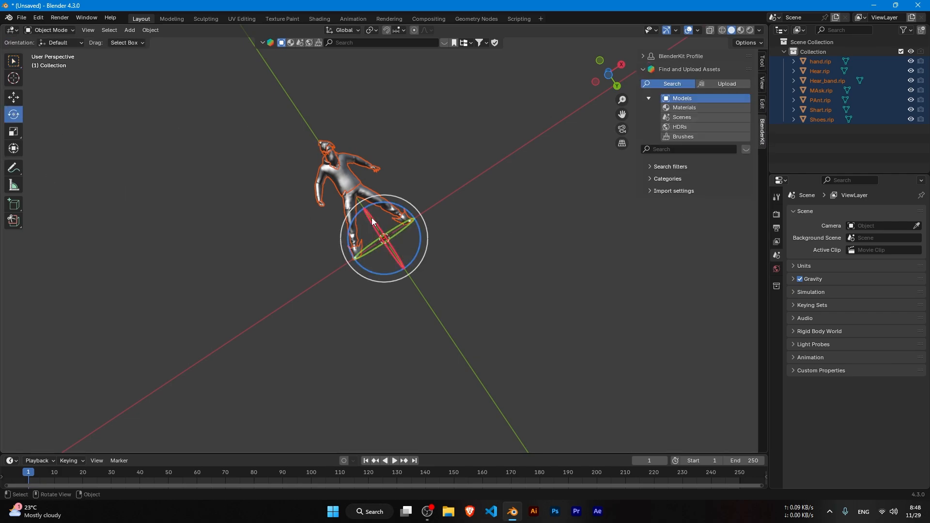
{"action": "left_click_drag", "start_coordinate": [370, 223], "coordinate": [380, 246]}
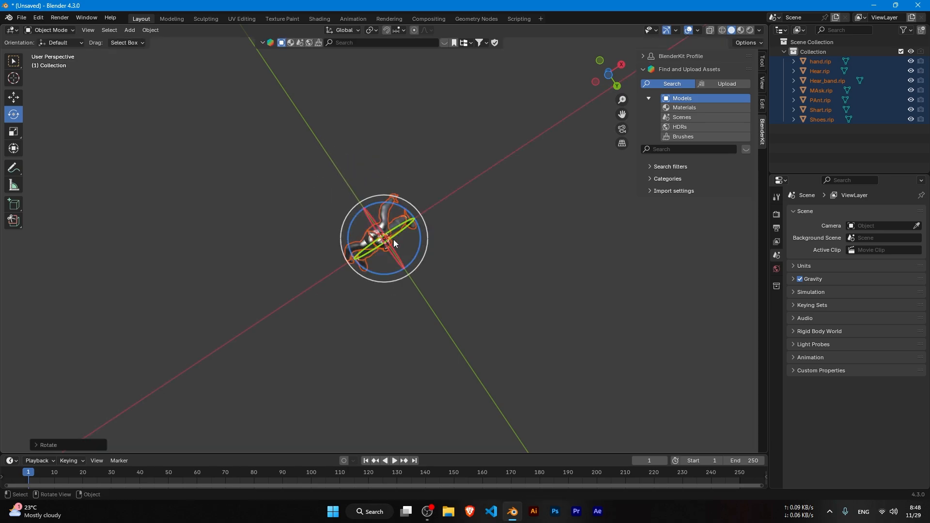
{"action": "middle_click_drag", "start_coordinate": [438, 190], "coordinate": [553, 218]}
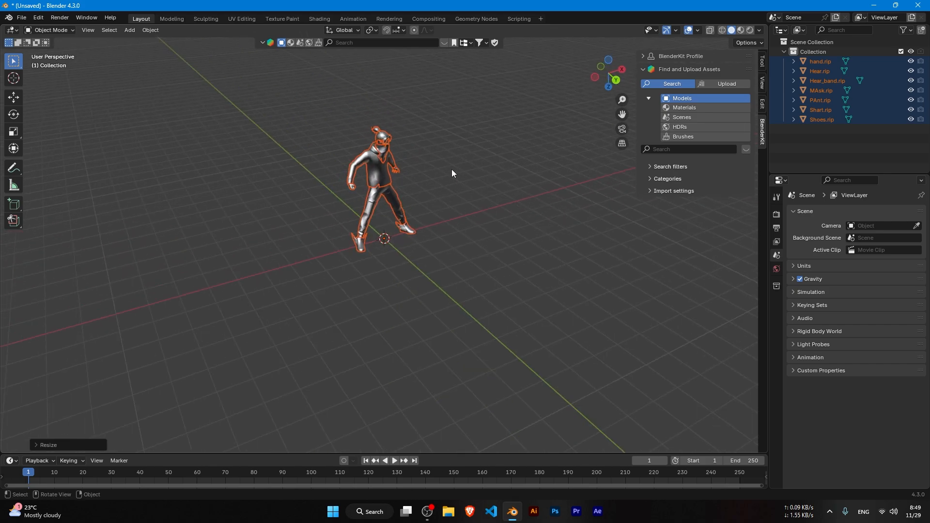
{"action": "left_click", "coordinate": [437, 210]}
{"action": "mouse_move", "coordinate": [439, 213]}
{"action": "middle_mouse_down"}
{"action": "mouse_move", "coordinate": [386, 204]}
{"action": "mouse_move", "coordinate": [370, 191]}
{"action": "mouse_move", "coordinate": [451, 216]}
{"action": "mouse_move", "coordinate": [428, 225]}
{"action": "middle_mouse_up"}
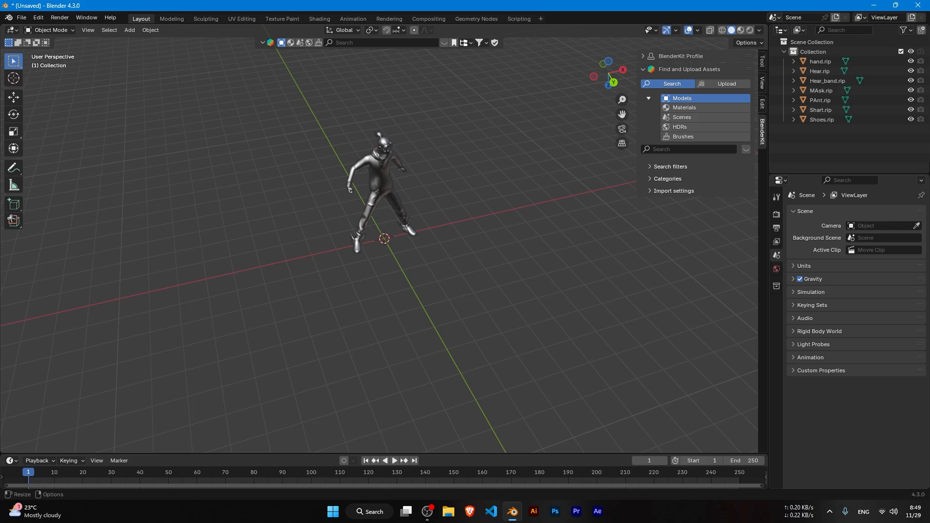
Select the whole character, preview it in the Shading workspace and return to the Layout workspace.
{"action": "left_click_drag", "start_coordinate": [295, 109], "coordinate": [409, 240]}
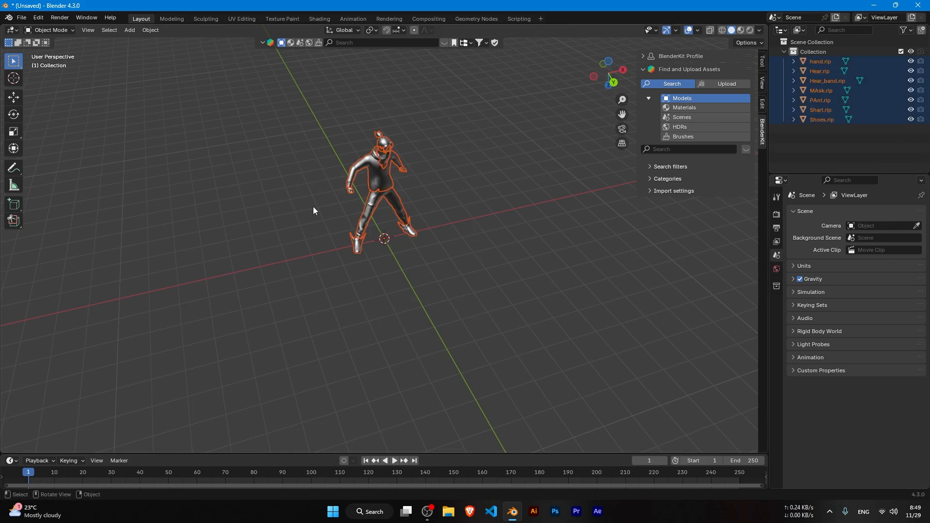
{"action": "scroll", "coordinate": [483, 227], "scroll_direction": "up", "scroll_amount": 2}
{"action": "scroll", "coordinate": [483, 226], "scroll_direction": "down", "scroll_amount": 3}
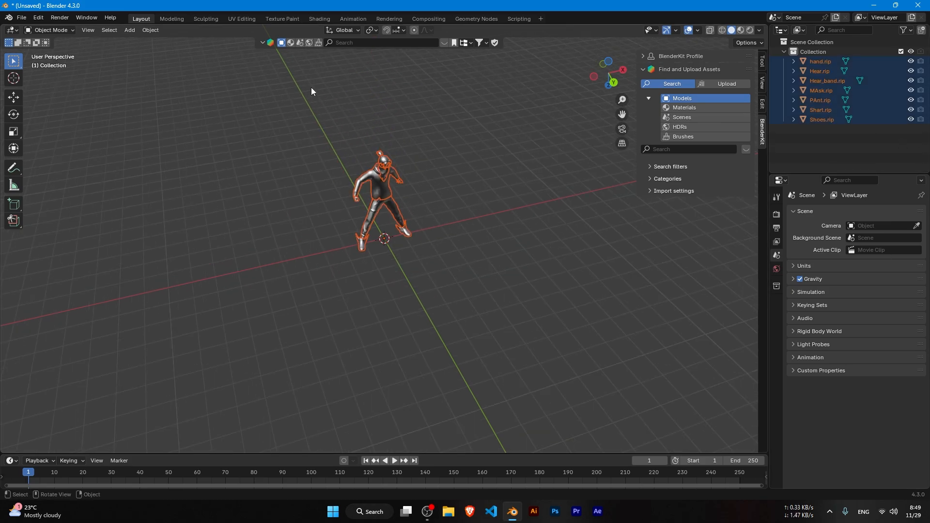
{"action": "left_click", "coordinate": [328, 19]}
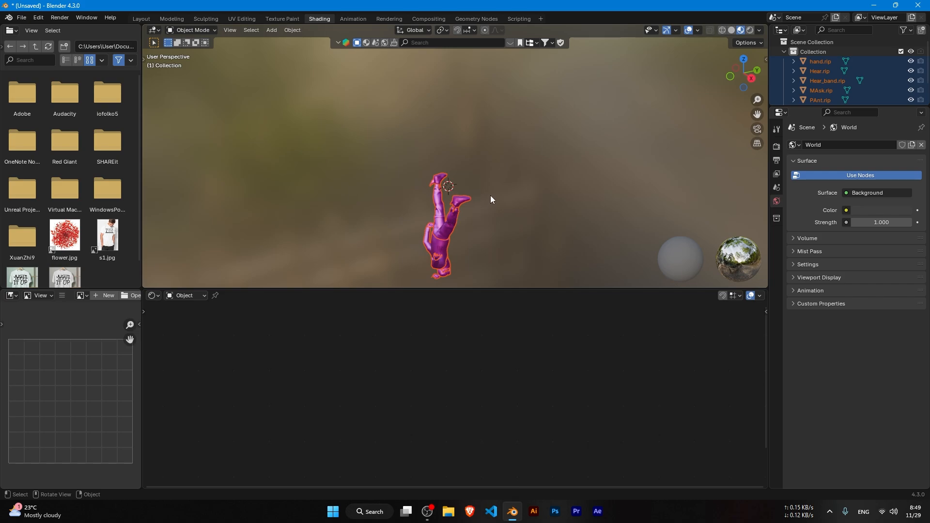
{"action": "scroll", "coordinate": [490, 199], "scroll_direction": "down", "scroll_amount": 3}
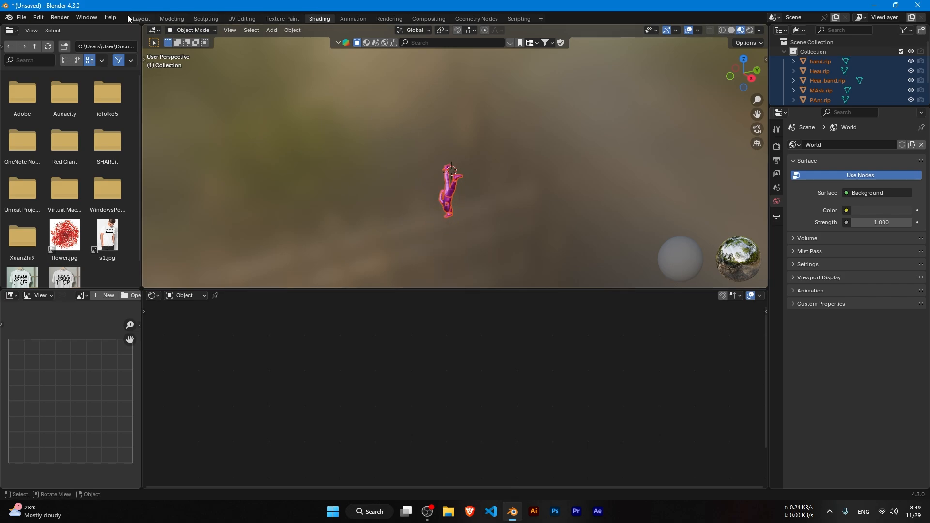
{"action": "left_click", "coordinate": [139, 19]}
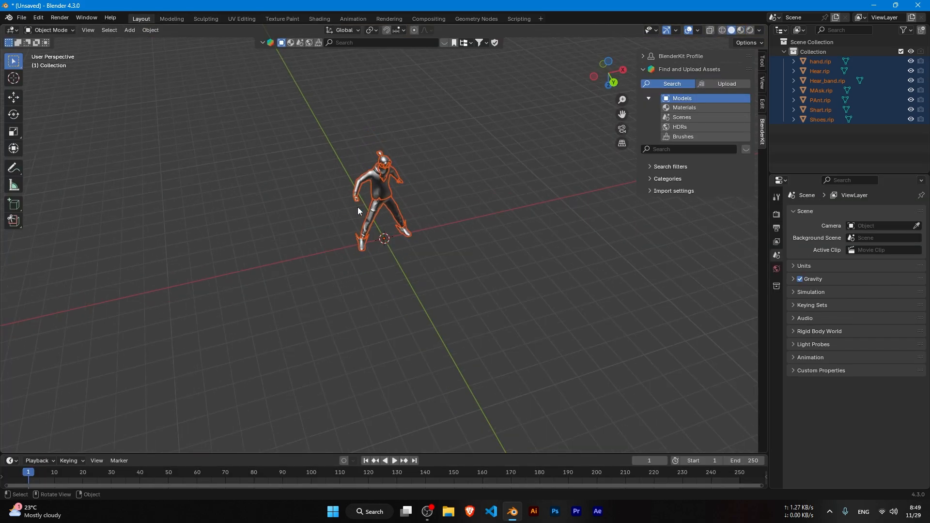
In the back view, try to turn the upside-down character upright by rotating all its meshes about the Y axis.
{"action": "left_click", "coordinate": [613, 83]}
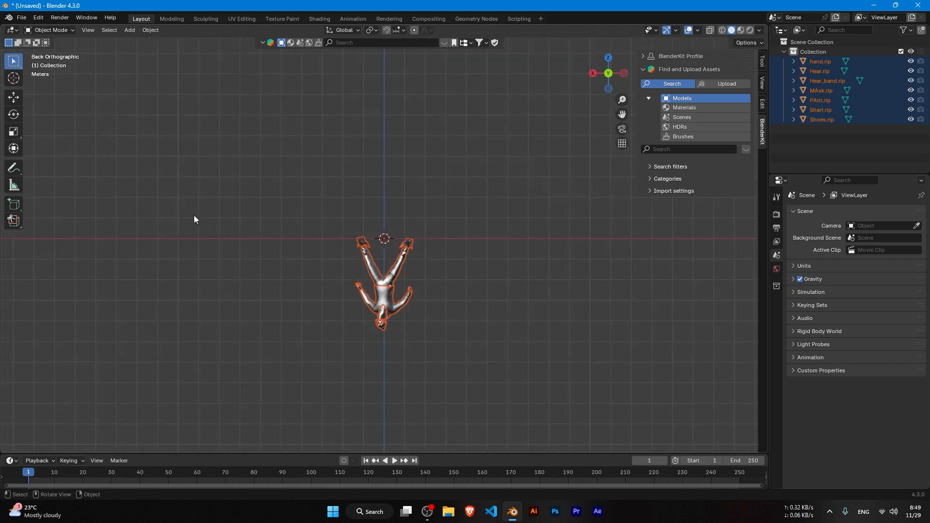
{"action": "left_click", "coordinate": [12, 100]}
{"action": "left_click", "coordinate": [407, 152]}
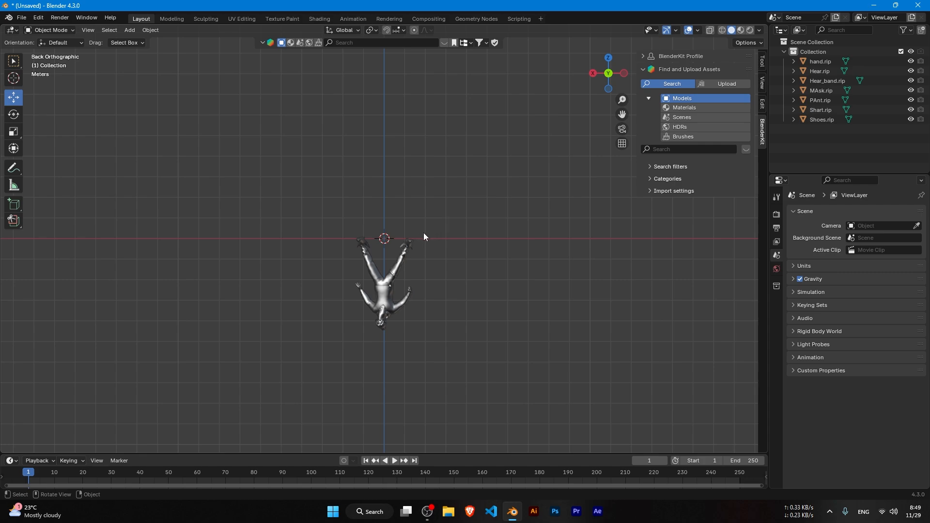
{"action": "left_click", "coordinate": [14, 116]}
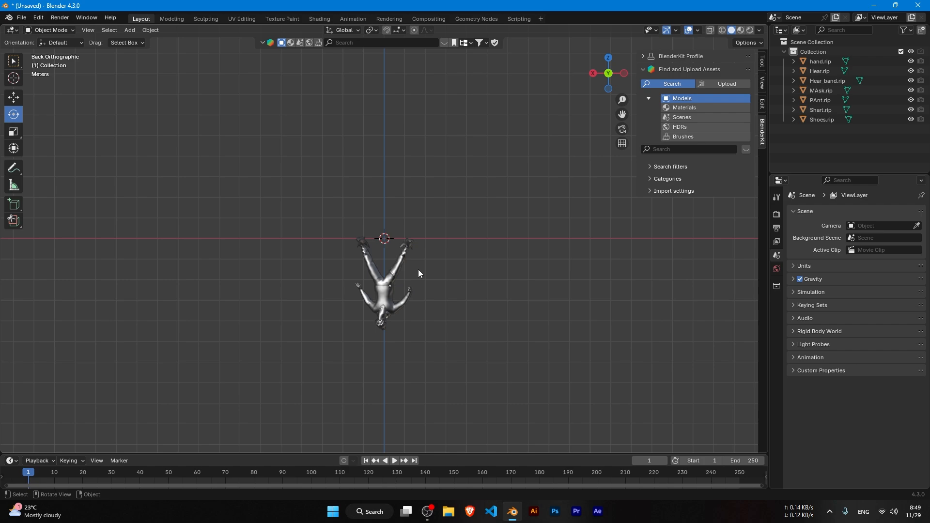
{"action": "left_click_drag", "start_coordinate": [297, 194], "coordinate": [478, 374]}
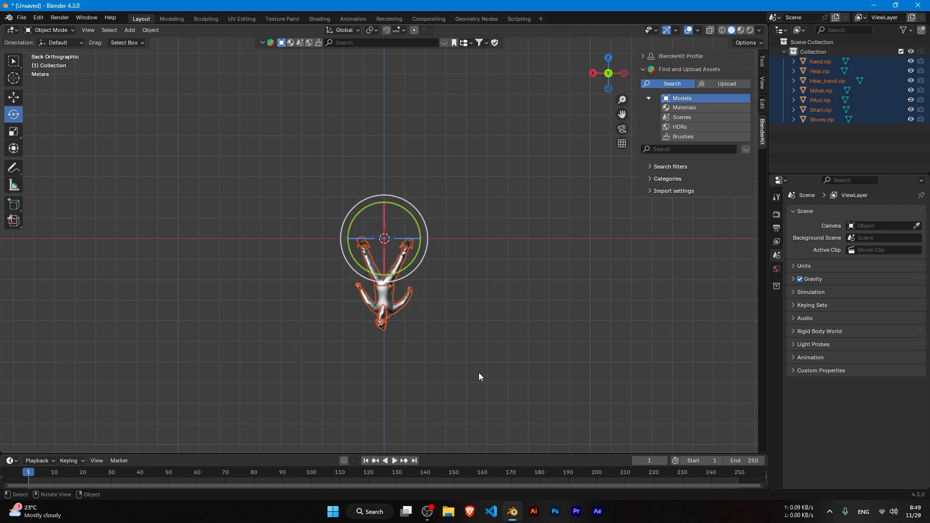
{"action": "left_click_drag", "start_coordinate": [370, 206], "coordinate": [418, 294]}
{"action": "left_click", "coordinate": [497, 181]}
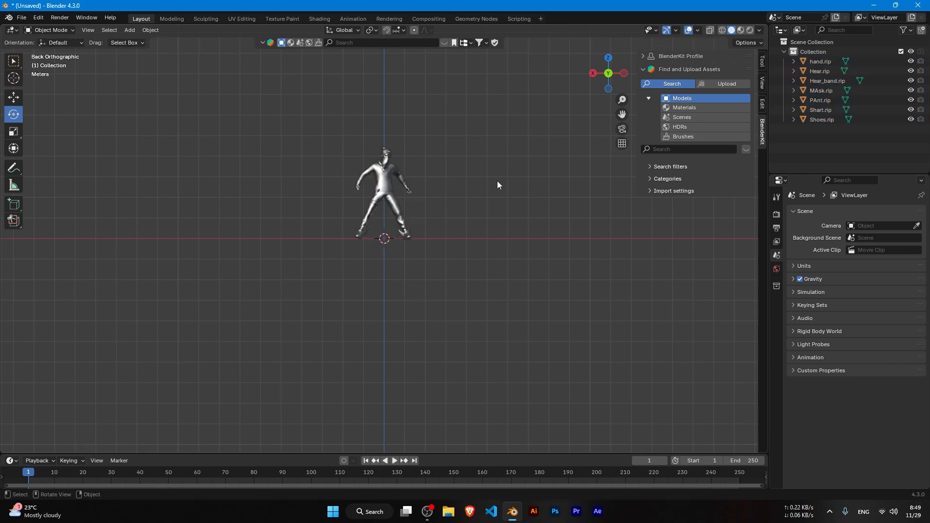
Select all the character meshes and try scaling them slightly smaller.
{"action": "left_click_drag", "start_coordinate": [274, 105], "coordinate": [478, 263]}
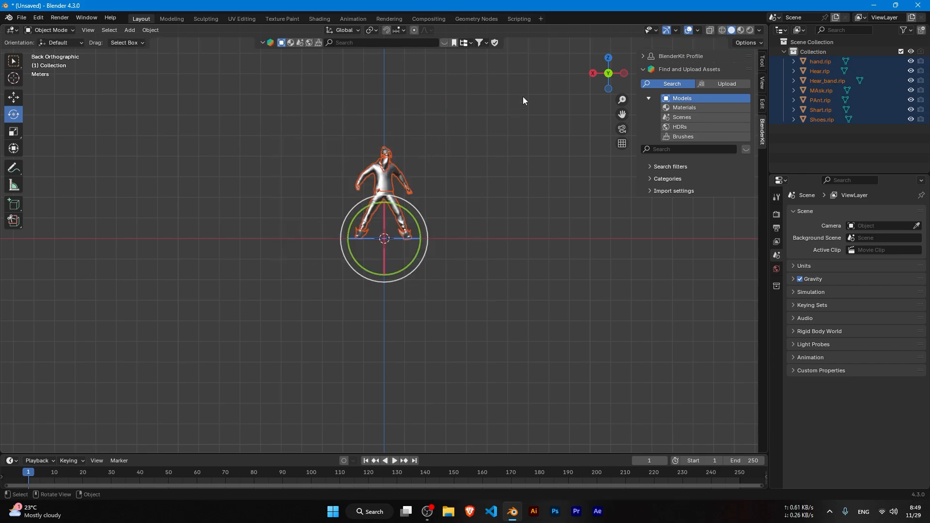
{"action": "key", "text": "s"}
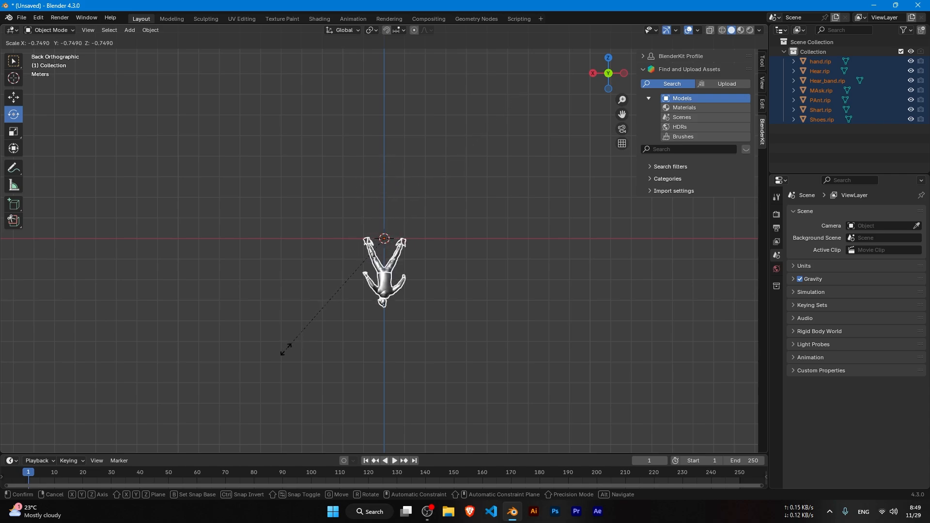
{"action": "left_click", "coordinate": [541, 152]}
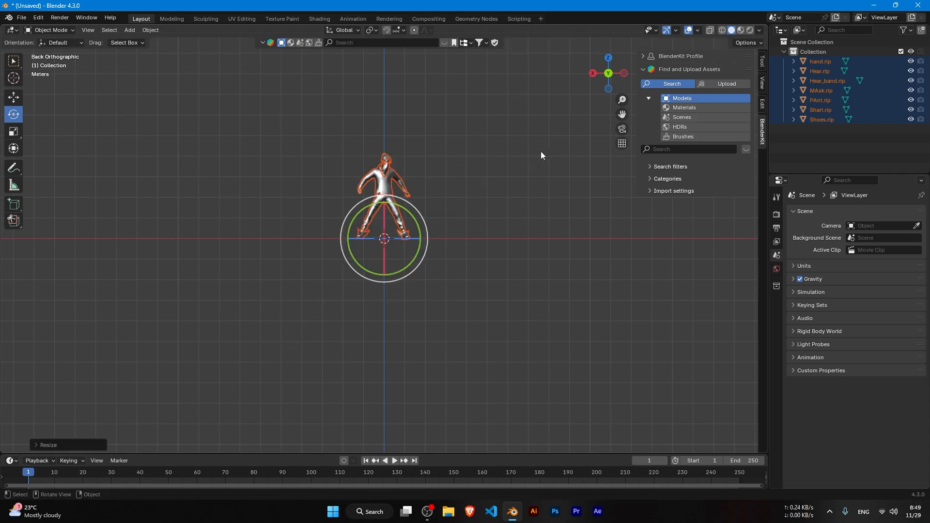
Undo the last scaling and rotation of the character.
{"action": "key", "text": "ctrl+z"}
{"action": "key", "text": "ctrl+z"}
{"action": "key", "text": "ctrl+z"}
{"action": "key", "text": "ctrl+z"}
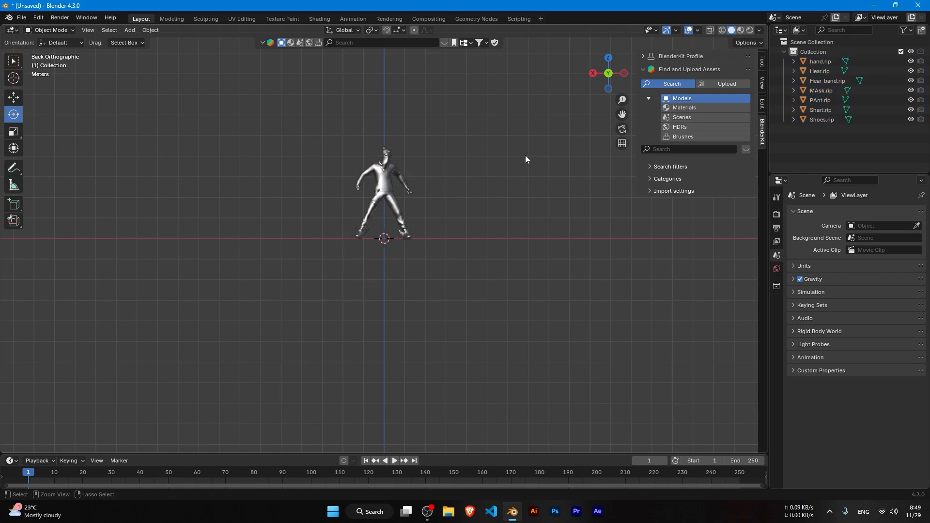
{"action": "left_click", "coordinate": [524, 160]}
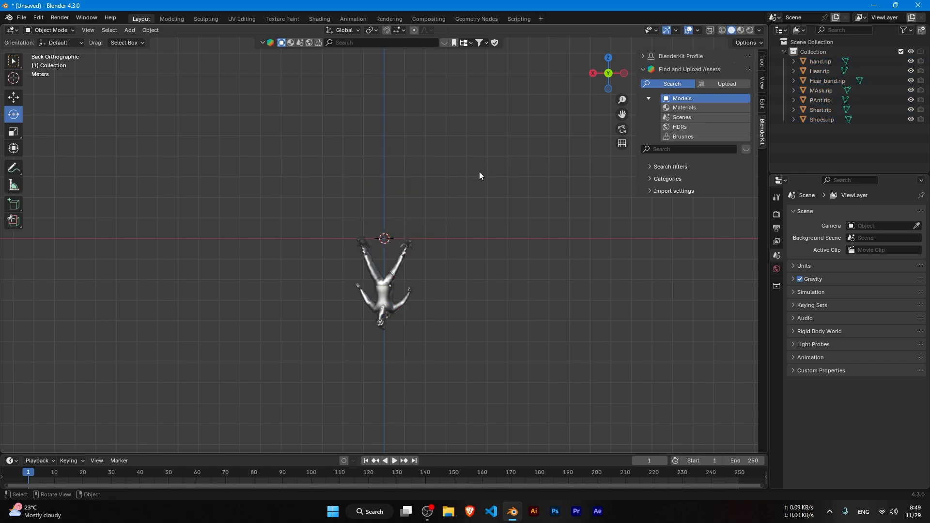
Flip the whole character upright by scaling all its meshes together with a negative factor, keeping the overall size moderate.
{"action": "left_click_drag", "start_coordinate": [281, 164], "coordinate": [519, 397]}
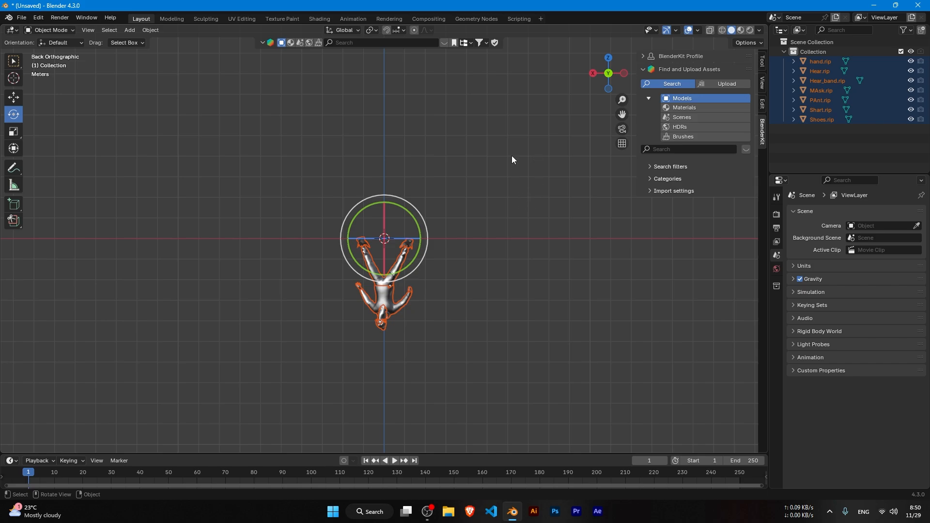
{"action": "key", "text": "s"}
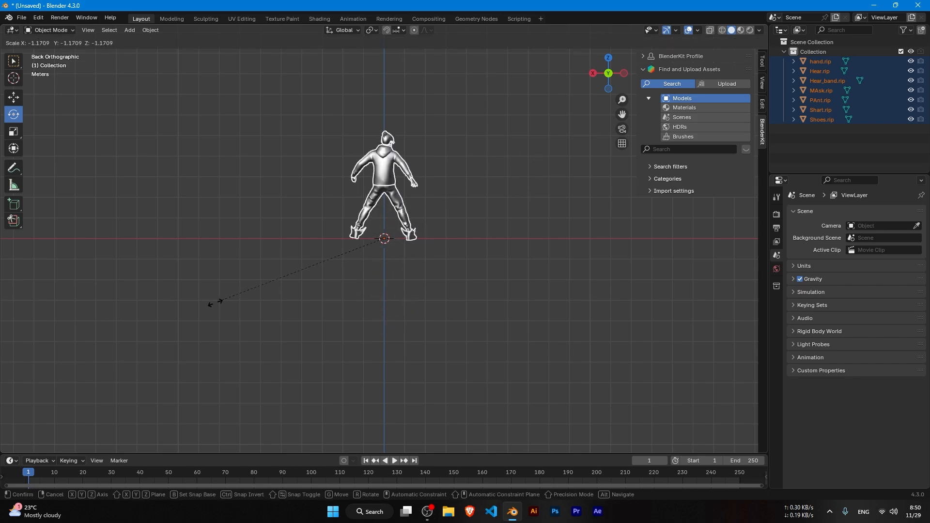
{"action": "left_click", "coordinate": [94, 334]}
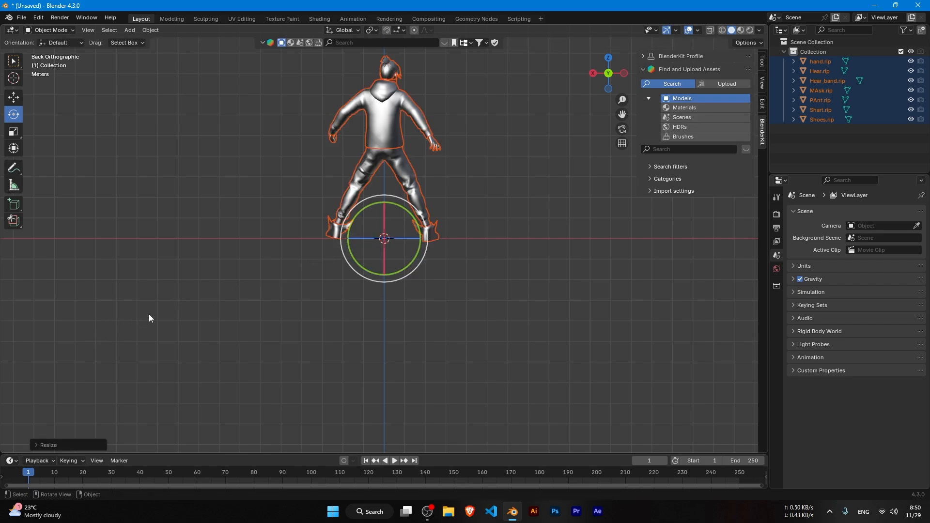
{"action": "middle_click_drag", "start_coordinate": [149, 317], "coordinate": [469, 301]}
{"action": "key", "text": "ctrl+z"}
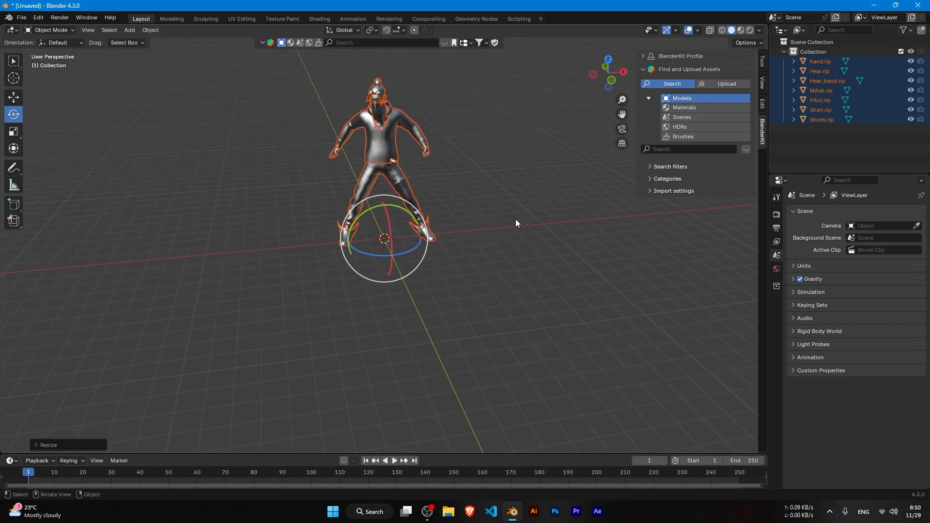
{"action": "key", "text": "ctrl+z"}
{"action": "key", "text": "ctrl+z"}
{"action": "key", "text": "ctrl+shift+z"}
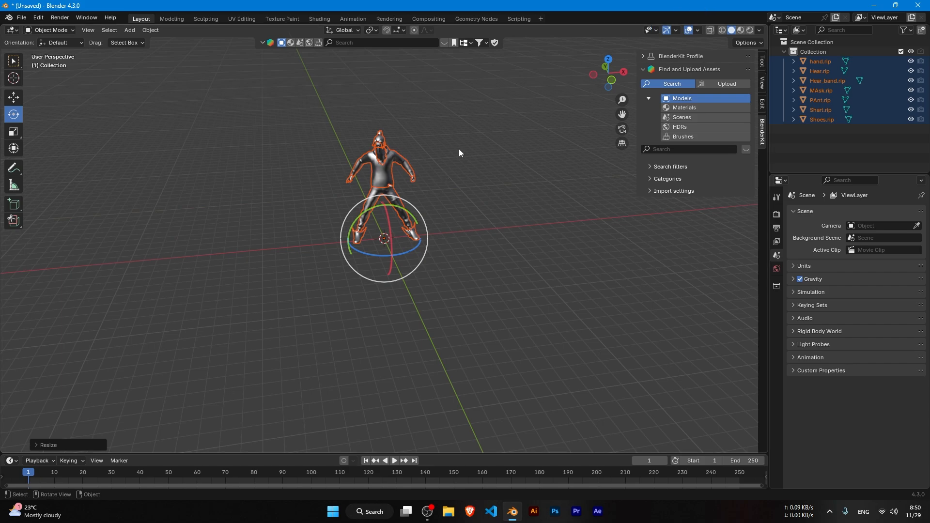
Clear the mesh selection and switch to the Shading workspace with the upright character in view.
{"action": "scroll", "coordinate": [503, 109], "scroll_direction": "down", "scroll_amount": 1}
{"action": "scroll", "coordinate": [457, 136], "scroll_direction": "up", "scroll_amount": 2}
{"action": "left_click_drag", "start_coordinate": [276, 101], "coordinate": [516, 263]}
{"action": "left_click", "coordinate": [516, 263]}
{"action": "left_click", "coordinate": [318, 18]}
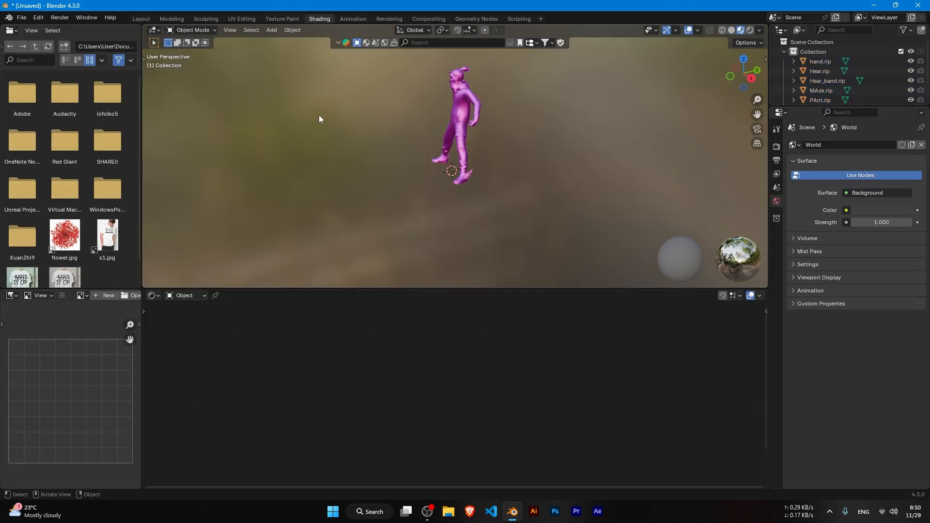
Delete the old image texture and normal map nodes from the shirt mesh's material.
{"action": "scroll", "coordinate": [468, 155], "scroll_direction": "up", "scroll_amount": 2}
{"action": "scroll", "coordinate": [451, 160], "scroll_direction": "down", "scroll_amount": 3}
{"action": "scroll", "coordinate": [433, 164], "scroll_direction": "up", "scroll_amount": 1}
{"action": "left_click", "coordinate": [461, 75]}
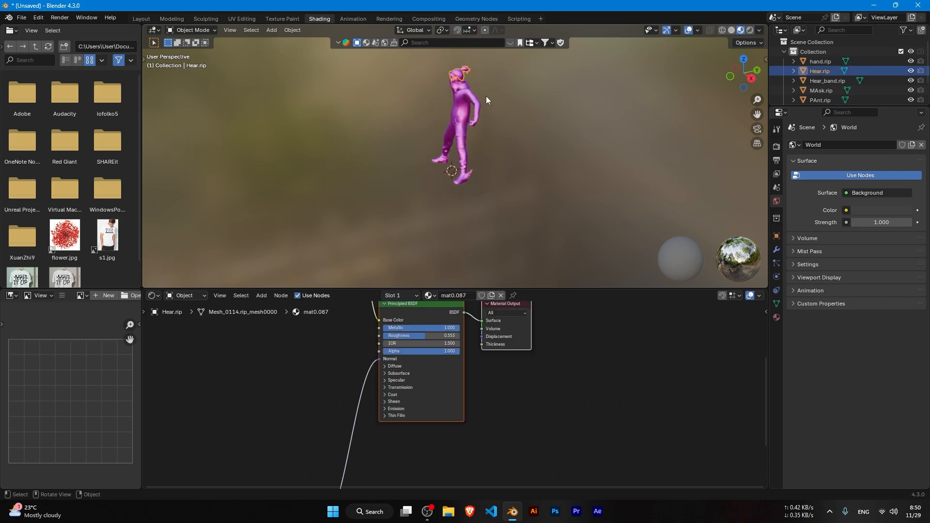
{"action": "left_click", "coordinate": [468, 123]}
{"action": "scroll", "coordinate": [348, 394], "scroll_direction": "down", "scroll_amount": 4}
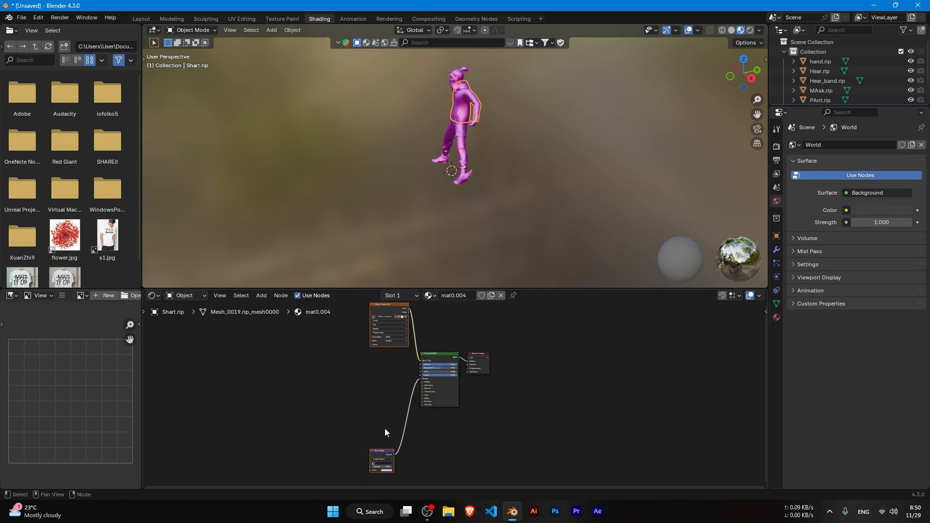
{"action": "key", "text": "Delete"}
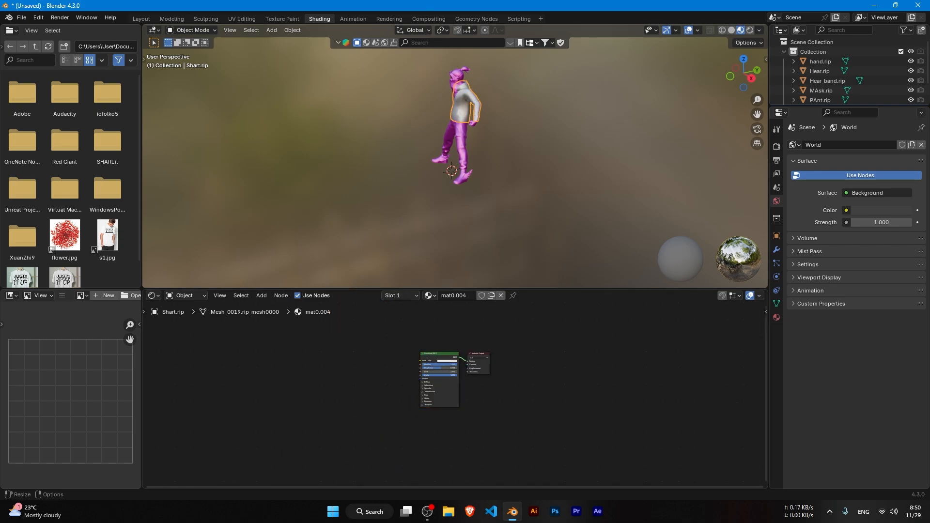
{"action": "left_click", "coordinate": [448, 511]}
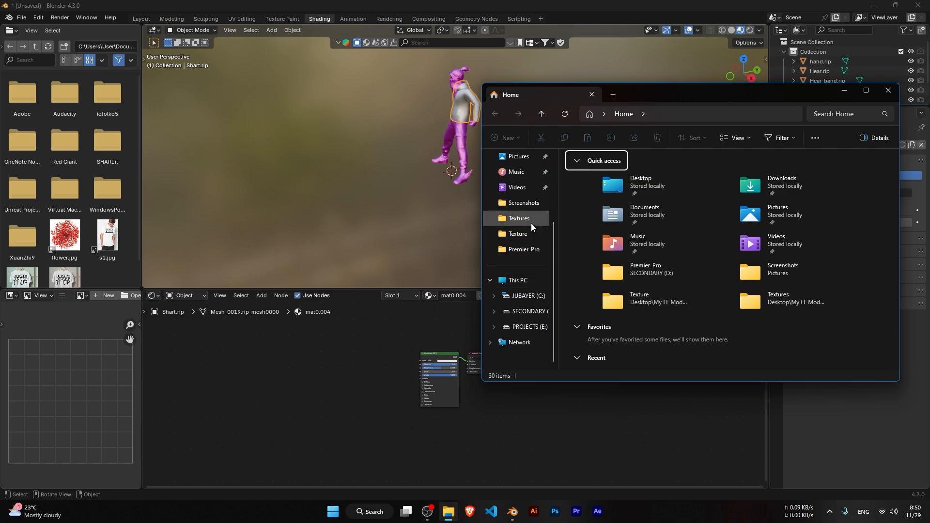
{"action": "scroll", "coordinate": [528, 210], "scroll_direction": "up", "scroll_amount": 3}
{"action": "scroll", "coordinate": [525, 232], "scroll_direction": "down", "scroll_amount": 3}
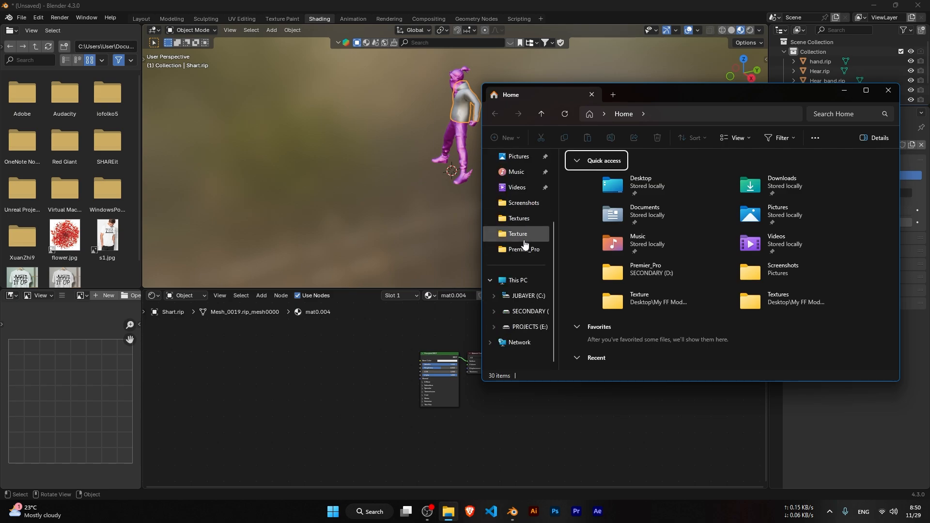
{"action": "scroll", "coordinate": [525, 241], "scroll_direction": "up", "scroll_amount": 3}
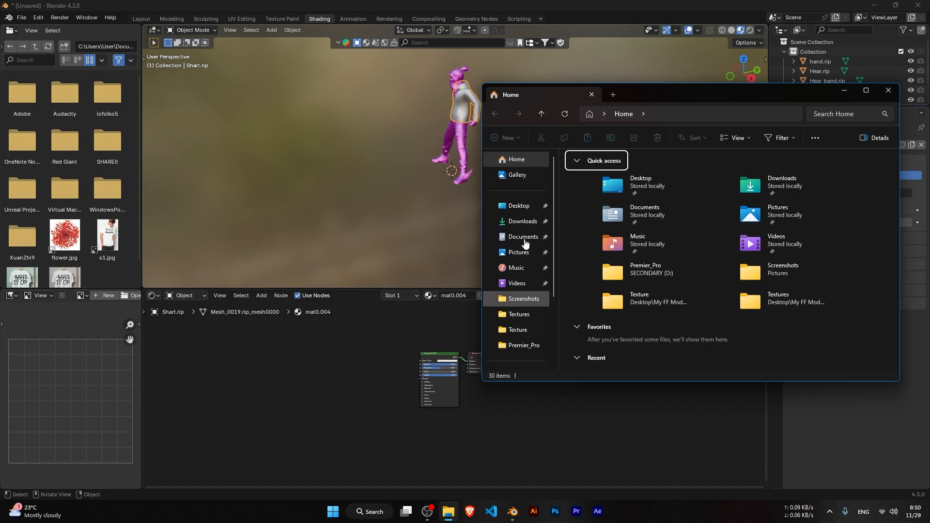
{"action": "left_click", "coordinate": [888, 90]}
Open the png texture folder inside the desktop's ff folder and show it in front of Blender.
{"action": "left_click", "coordinate": [869, 6]}
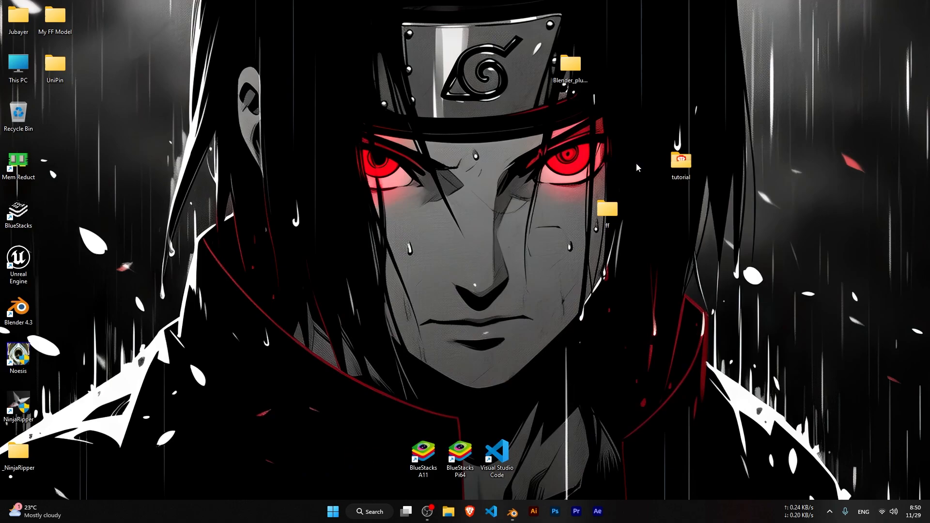
{"action": "double_click", "coordinate": [602, 220]}
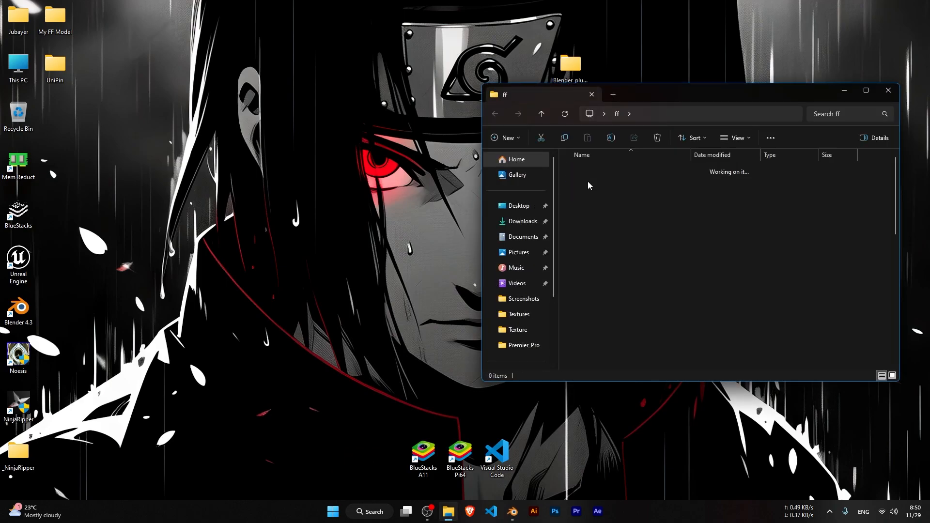
{"action": "double_click", "coordinate": [589, 186]}
{"action": "scroll", "coordinate": [702, 242], "scroll_direction": "down", "scroll_amount": 5}
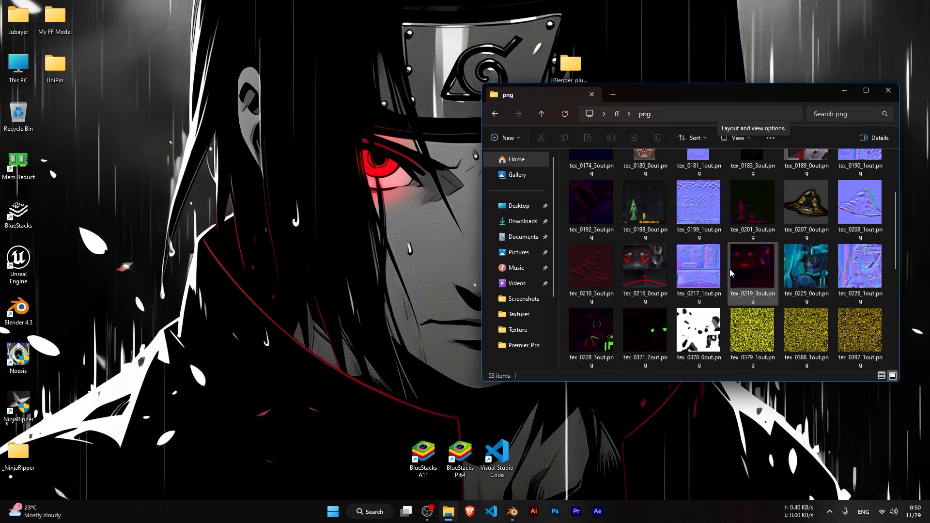
{"action": "left_click", "coordinate": [506, 512]}
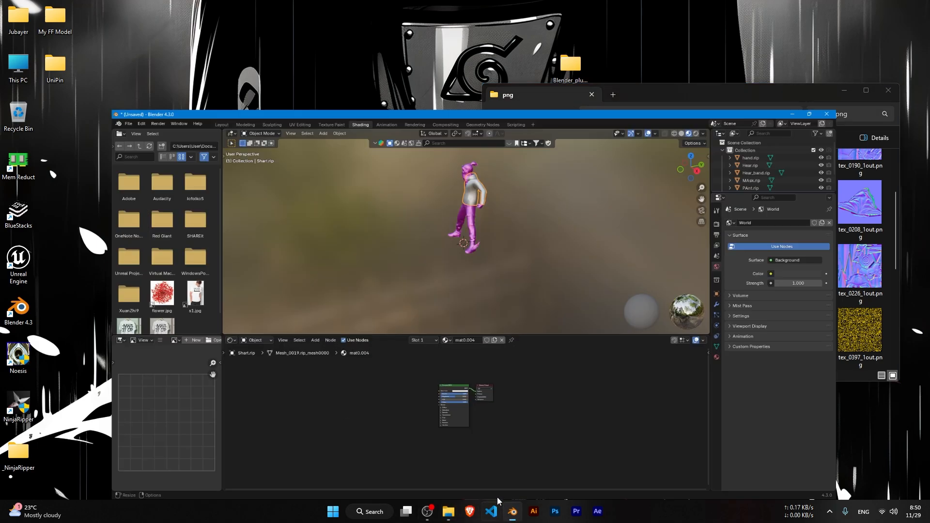
{"action": "mouse_move", "coordinate": [518, 520]}
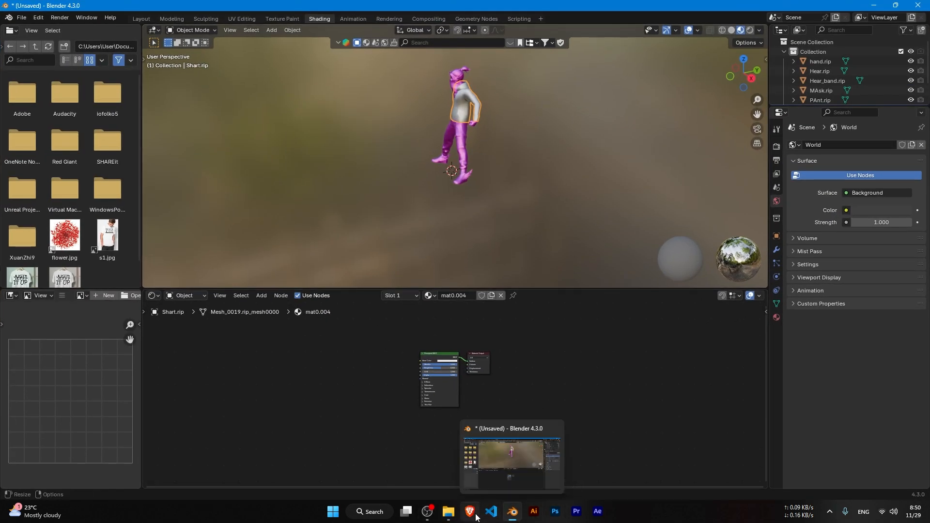
{"action": "left_click", "coordinate": [448, 512]}
{"action": "scroll", "coordinate": [655, 253], "scroll_direction": "down", "scroll_amount": 5}
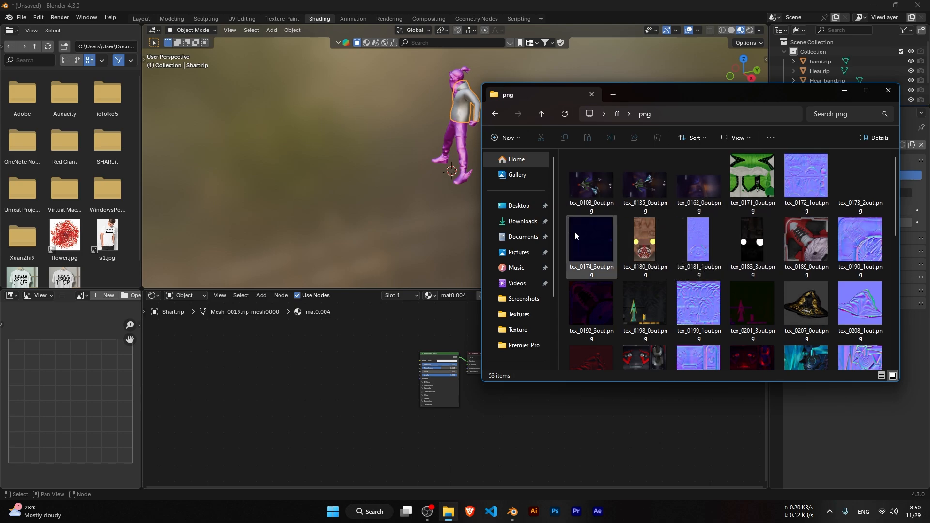
Rename the green jacket texture tex_0171_0out.png as Shart.
{"action": "left_click", "coordinate": [745, 183]}
{"action": "right_click", "coordinate": [745, 183]}
{"action": "left_click", "coordinate": [804, 160]}
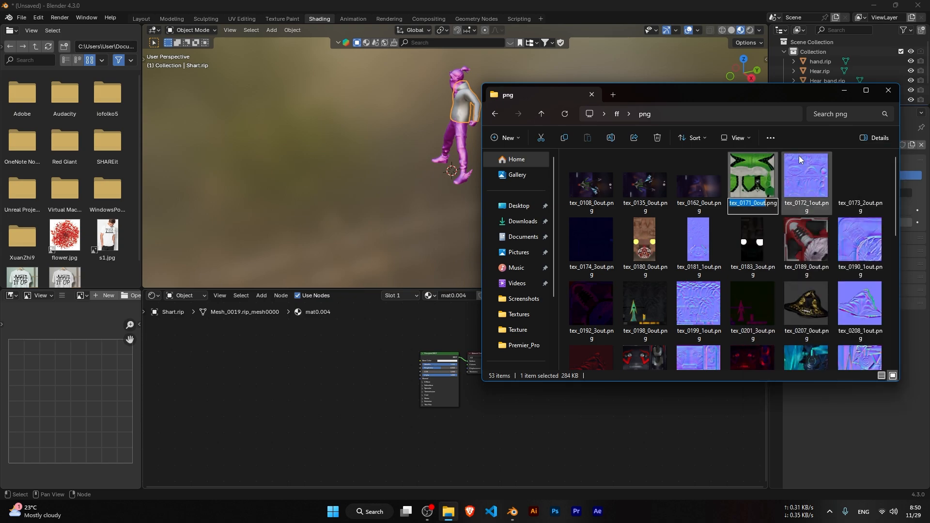
{"action": "type", "text": "Shart"}
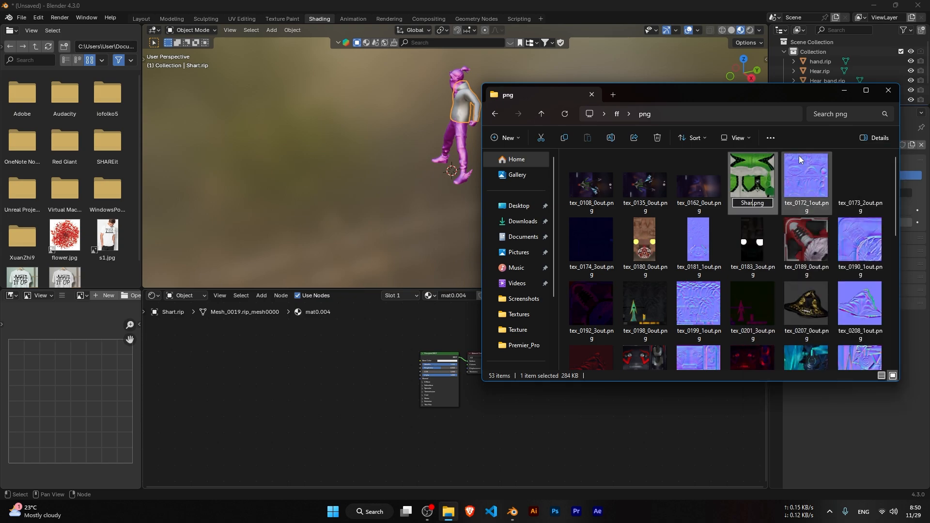
{"action": "key", "text": "Return"}
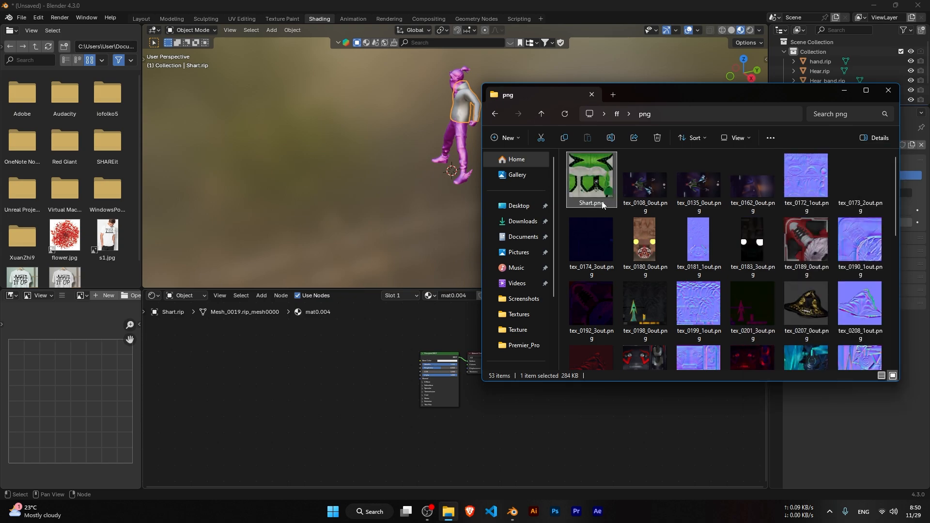
Add Shart.png as an image texture to the shirt's material and connect its Color output to Base Color.
{"action": "left_click_drag", "start_coordinate": [603, 184], "coordinate": [361, 373]}
{"action": "scroll", "coordinate": [392, 402], "scroll_direction": "up", "scroll_amount": 2}
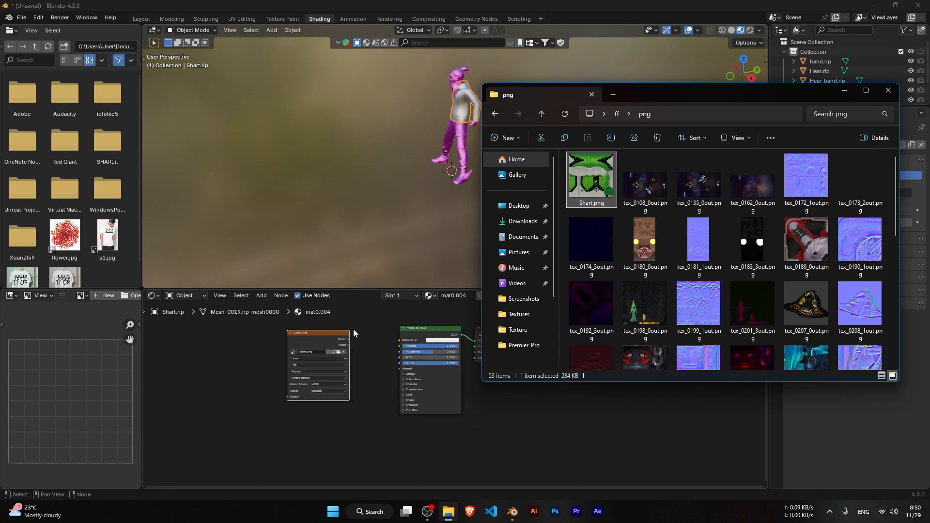
{"action": "left_click_drag", "start_coordinate": [349, 339], "coordinate": [399, 340]}
Lower the shirt material's Metallic to about half and raise its Roughness to 1.000.
{"action": "middle_click_drag", "start_coordinate": [475, 258], "coordinate": [506, 177]}
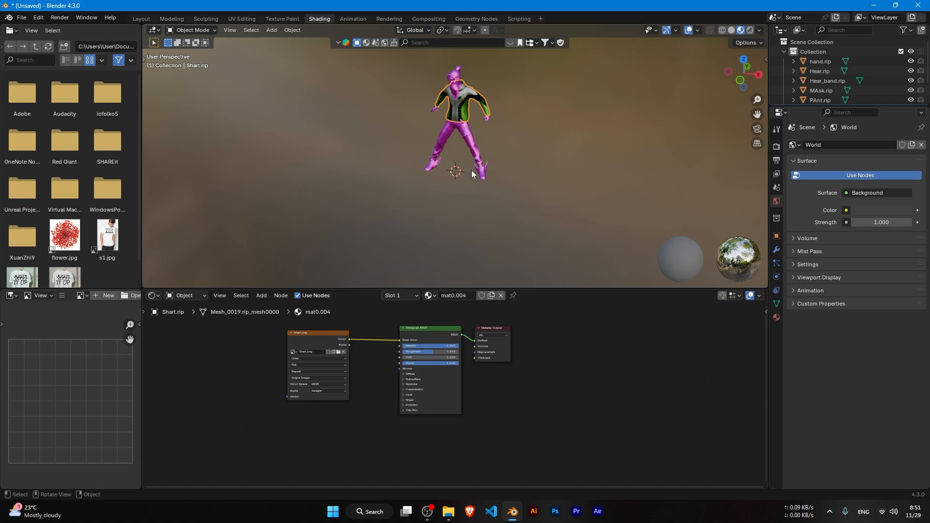
{"action": "mouse_move", "coordinate": [455, 347]}
{"action": "left_mouse_down"}
{"action": "mouse_move", "coordinate": [432, 347]}
{"action": "mouse_move", "coordinate": [461, 352]}
{"action": "left_mouse_up"}
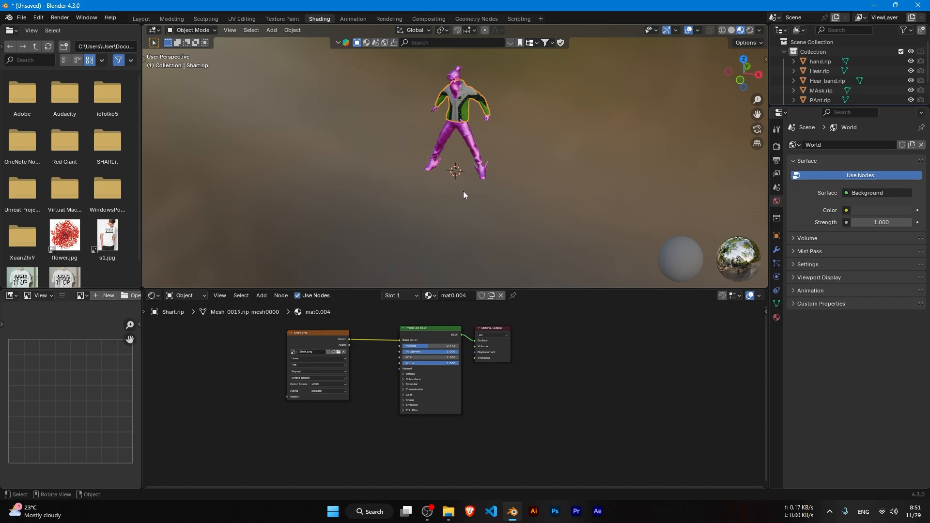
{"action": "middle_click_drag", "start_coordinate": [464, 190], "coordinate": [480, 174]}
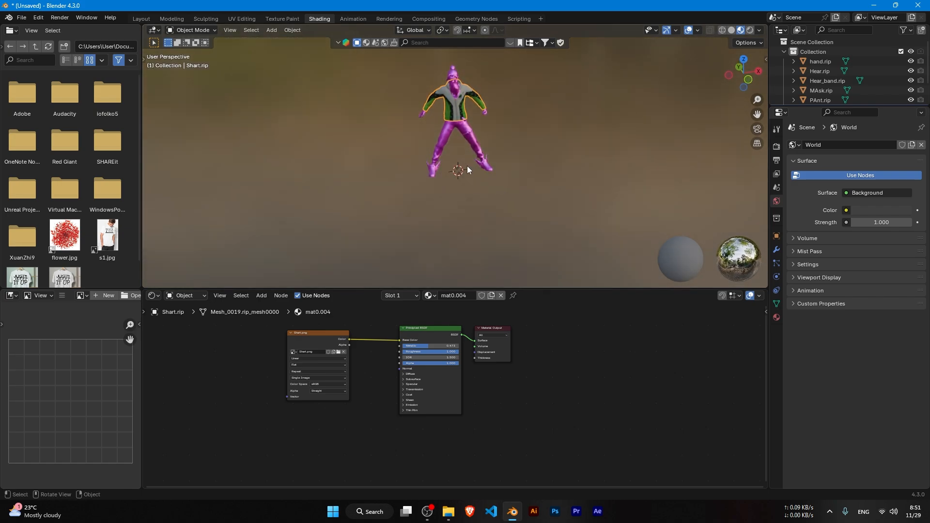
Delete the old image texture and normal map nodes from the mask mesh's material.
{"action": "left_click", "coordinate": [422, 115]}
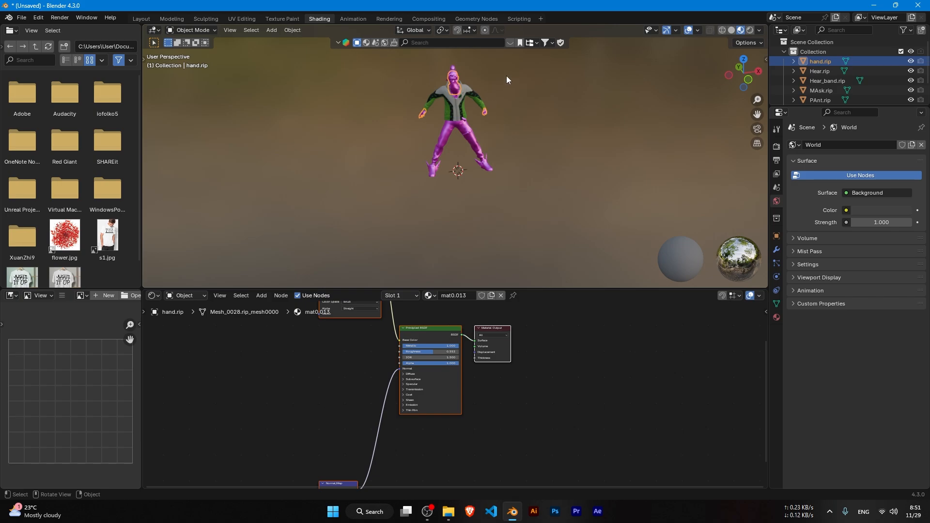
{"action": "left_click", "coordinate": [454, 91]}
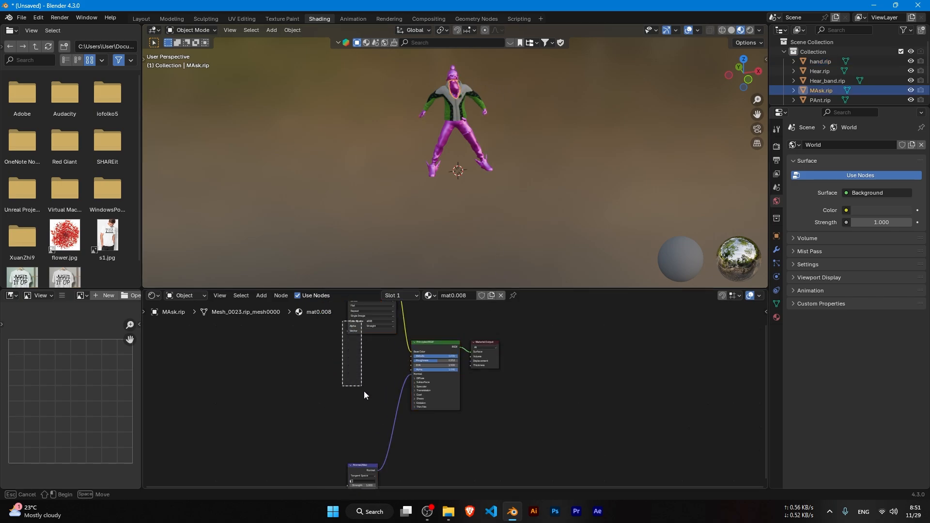
{"action": "left_click", "coordinate": [373, 472]}
{"action": "key", "text": "x"}
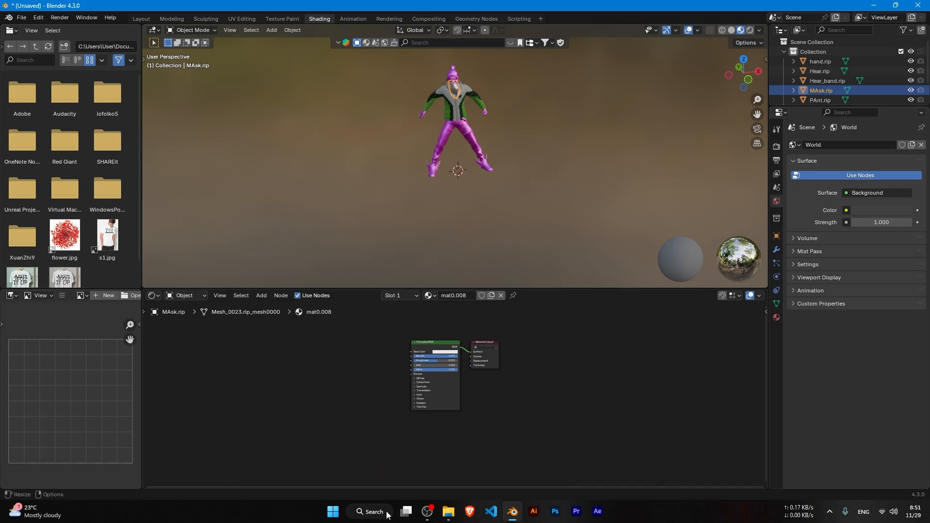
Add tex_0207_0out.png as an image texture to the mask's material and connect its Color output to Base Color.
{"action": "left_click", "coordinate": [448, 511]}
{"action": "left_click", "coordinate": [682, 224]}
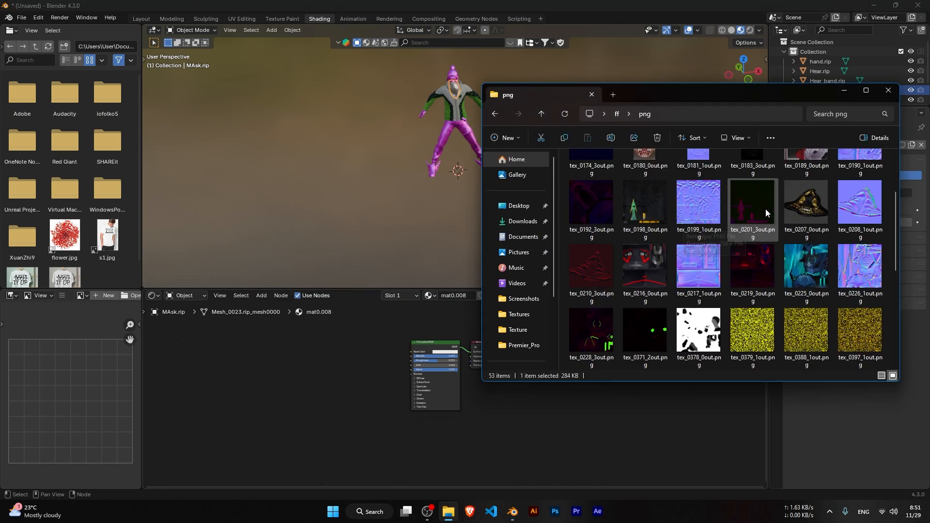
{"action": "scroll", "coordinate": [770, 233], "scroll_direction": "up", "scroll_amount": 2}
{"action": "left_click_drag", "start_coordinate": [804, 301], "coordinate": [423, 402]}
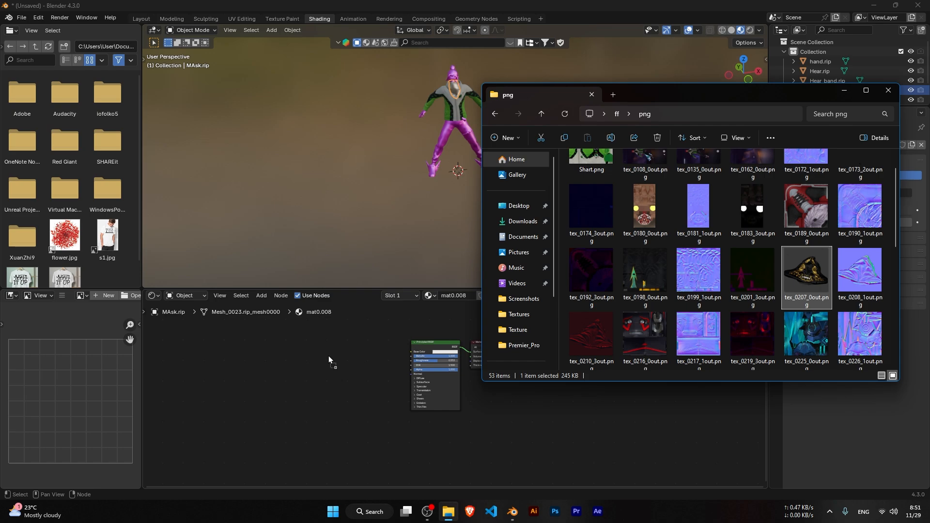
{"action": "left_click_drag", "start_coordinate": [329, 360], "coordinate": [413, 352]}
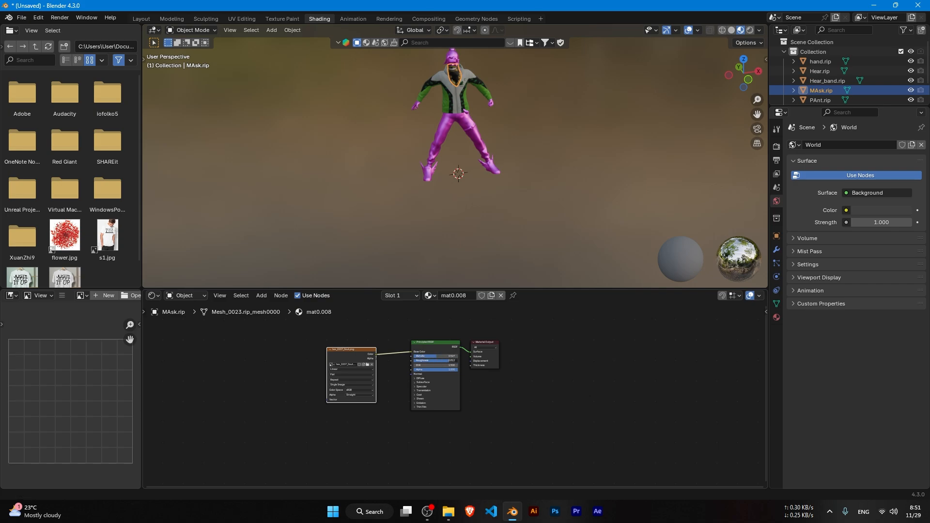
Lower the mask material's Metallic and raise its Roughness, and clear the mesh selection.
{"action": "left_click_drag", "start_coordinate": [437, 360], "coordinate": [458, 359]}
{"action": "left_click", "coordinate": [478, 194]}
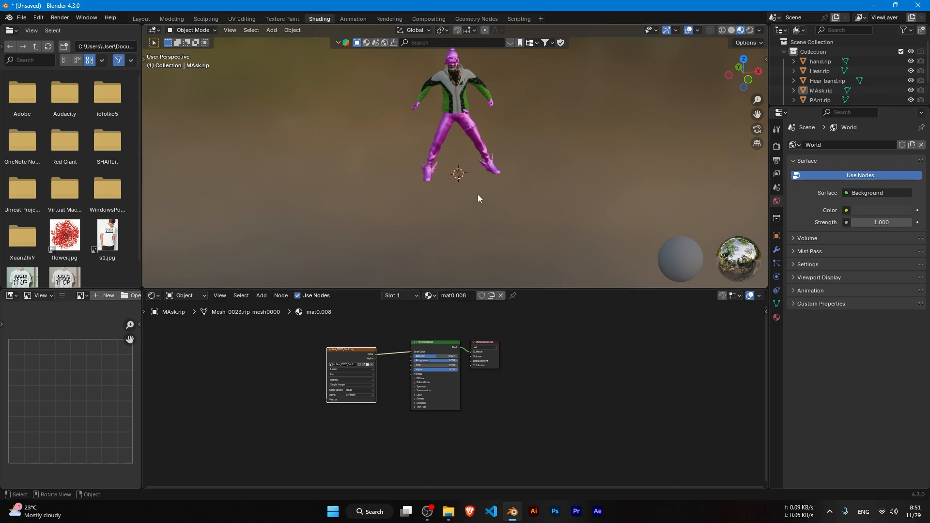
{"action": "scroll", "coordinate": [477, 193], "scroll_direction": "down", "scroll_amount": 2}
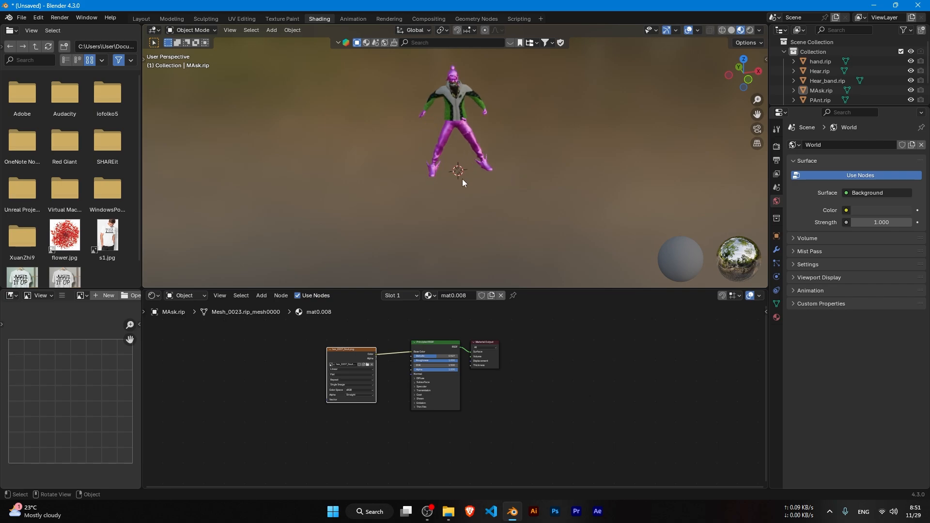
Delete the old image texture and normal map nodes from the pants mesh's material.
{"action": "left_click", "coordinate": [446, 137]}
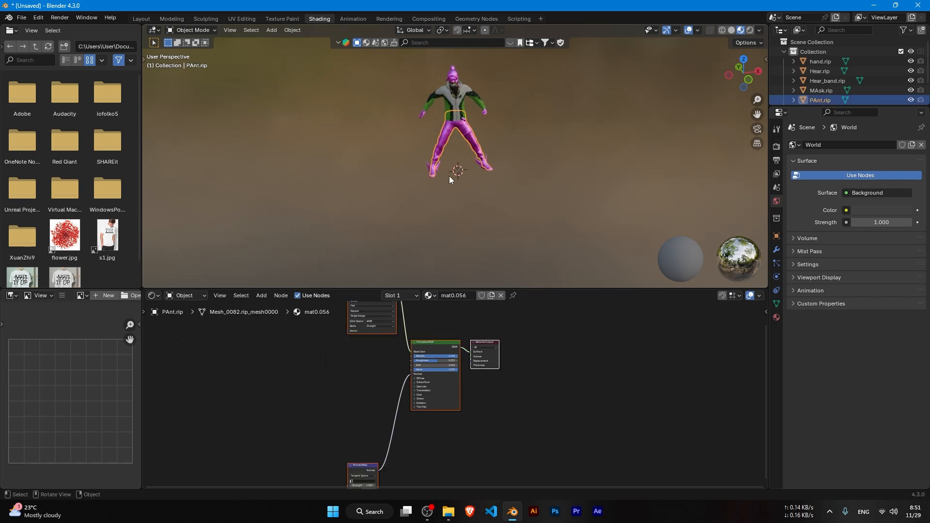
{"action": "left_click", "coordinate": [364, 471]}
{"action": "key", "text": "x"}
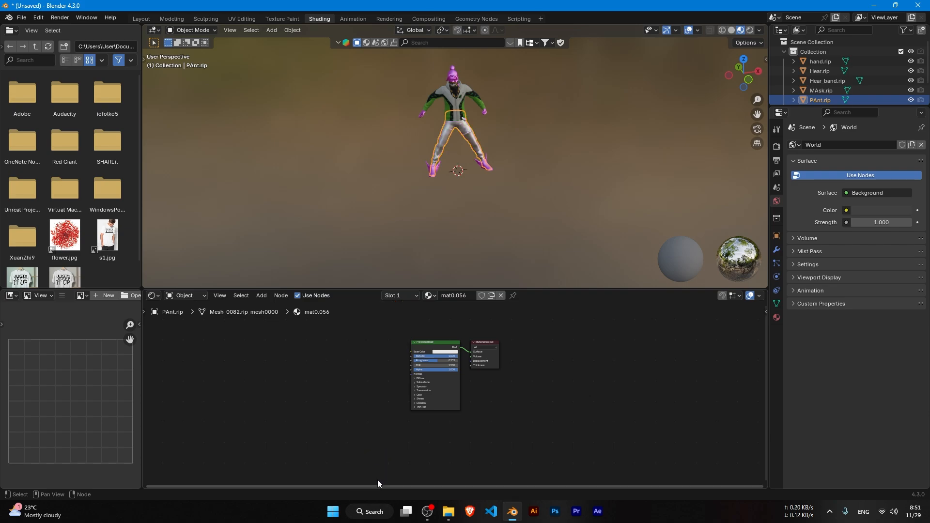
Rename the mask texture tex_0207_0out.png in the png folder as Mask.
{"action": "left_click", "coordinate": [448, 511]}
{"action": "scroll", "coordinate": [799, 235], "scroll_direction": "down", "scroll_amount": 5}
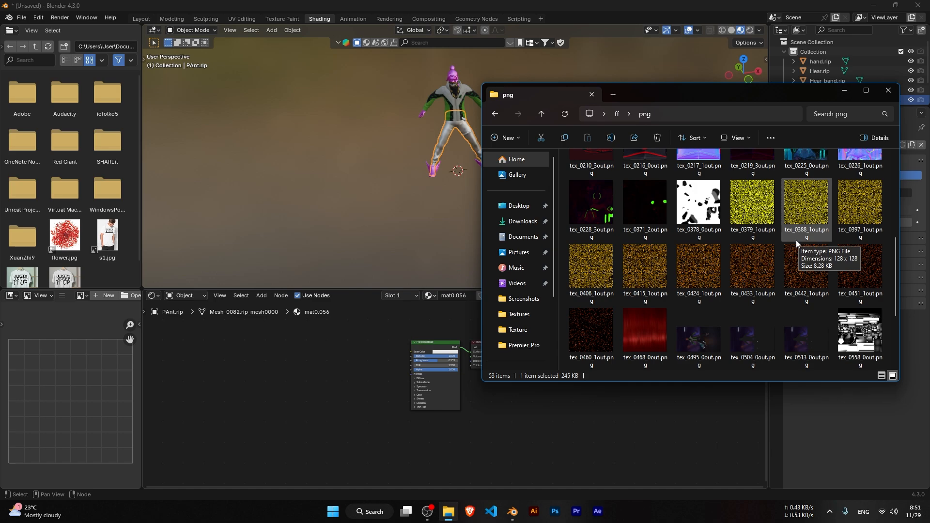
{"action": "scroll", "coordinate": [795, 240], "scroll_direction": "up", "scroll_amount": 5}
{"action": "scroll", "coordinate": [785, 246], "scroll_direction": "down", "scroll_amount": 5}
{"action": "scroll", "coordinate": [755, 260], "scroll_direction": "up", "scroll_amount": 5}
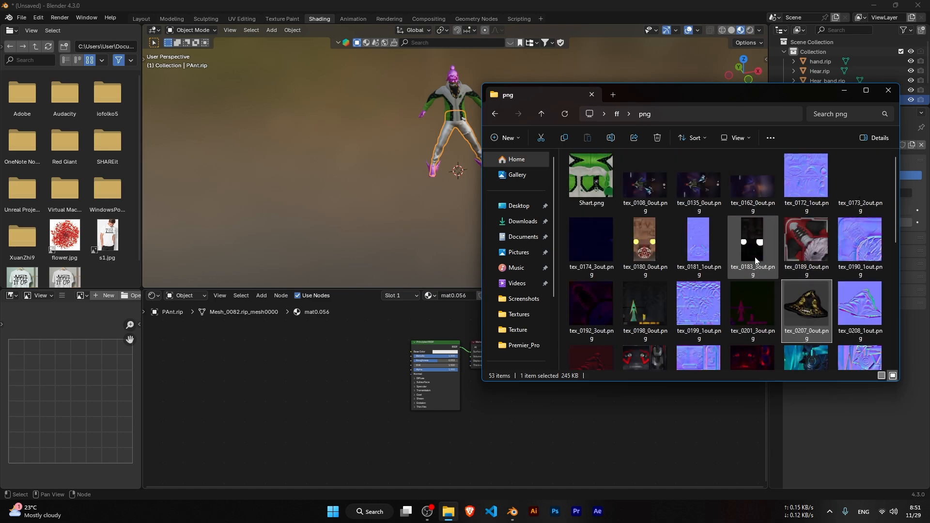
{"action": "scroll", "coordinate": [785, 203], "scroll_direction": "down", "scroll_amount": 2}
{"action": "right_click", "coordinate": [812, 229]}
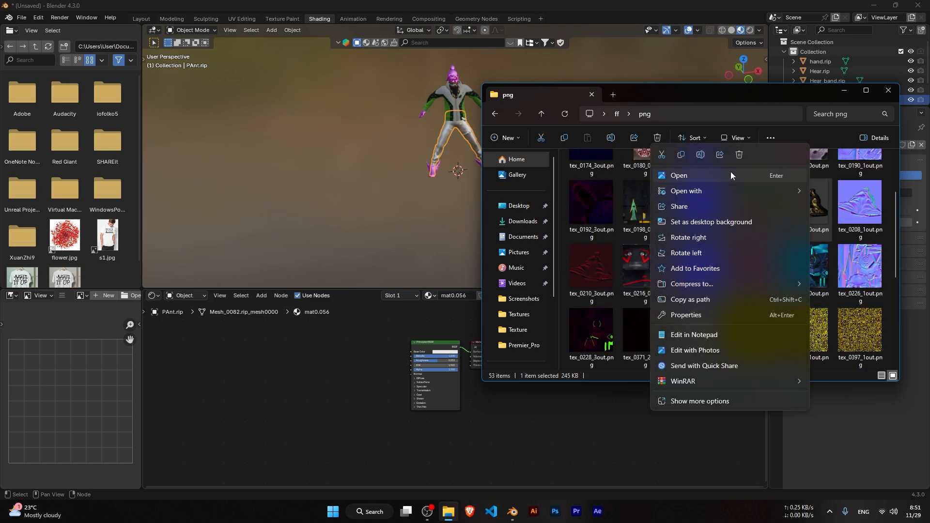
{"action": "left_click", "coordinate": [700, 155]}
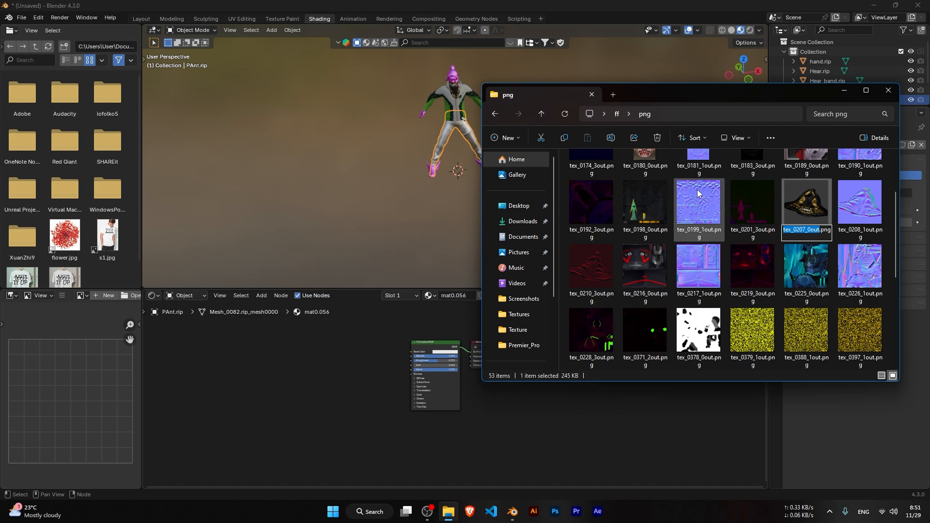
{"action": "type", "text": "Mask"}
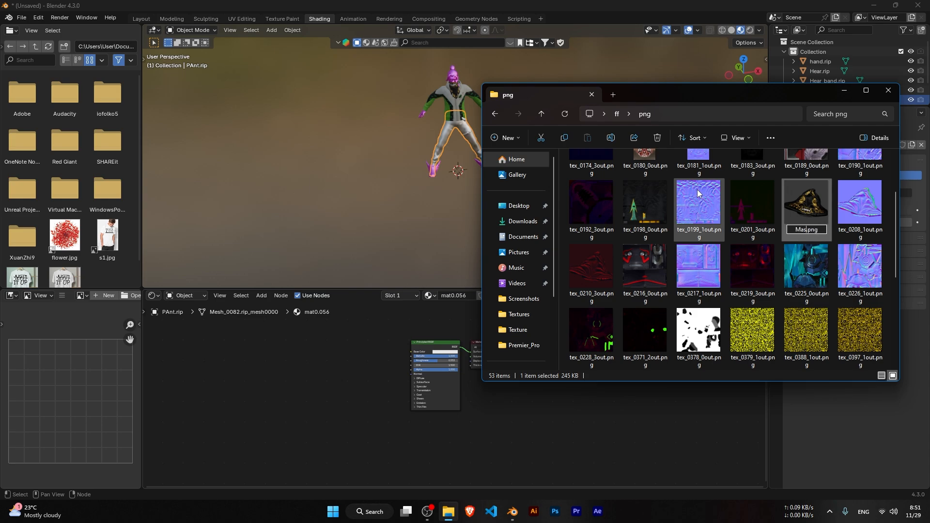
{"action": "key", "text": "Return"}
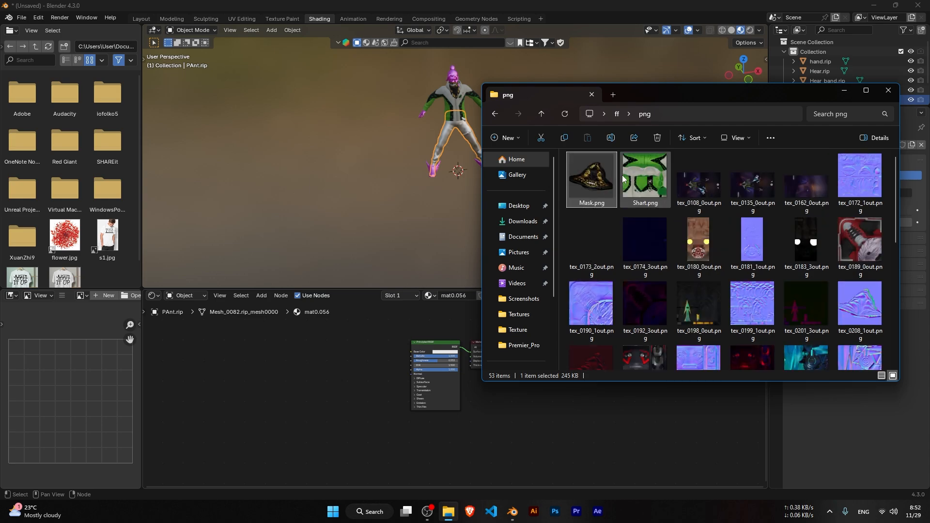
{"action": "left_click_drag", "start_coordinate": [610, 190], "coordinate": [382, 348]}
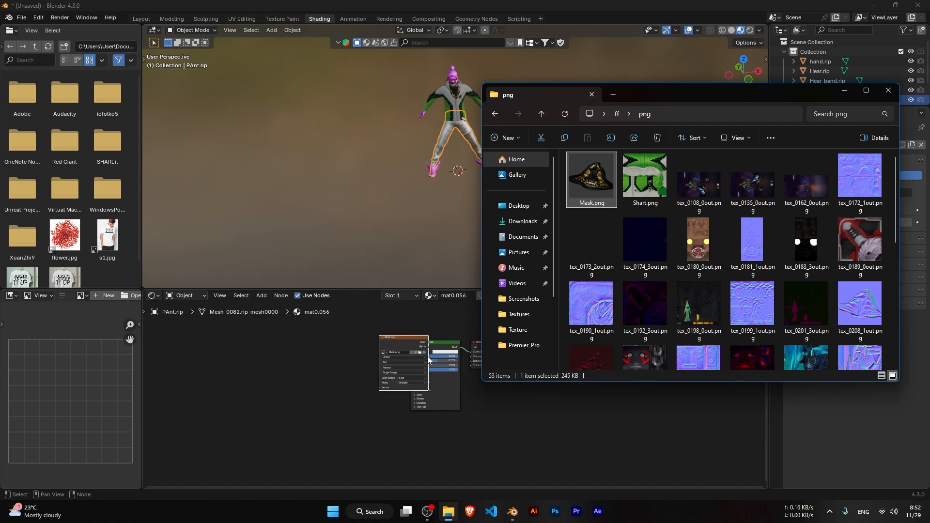
{"action": "left_click", "coordinate": [511, 410]}
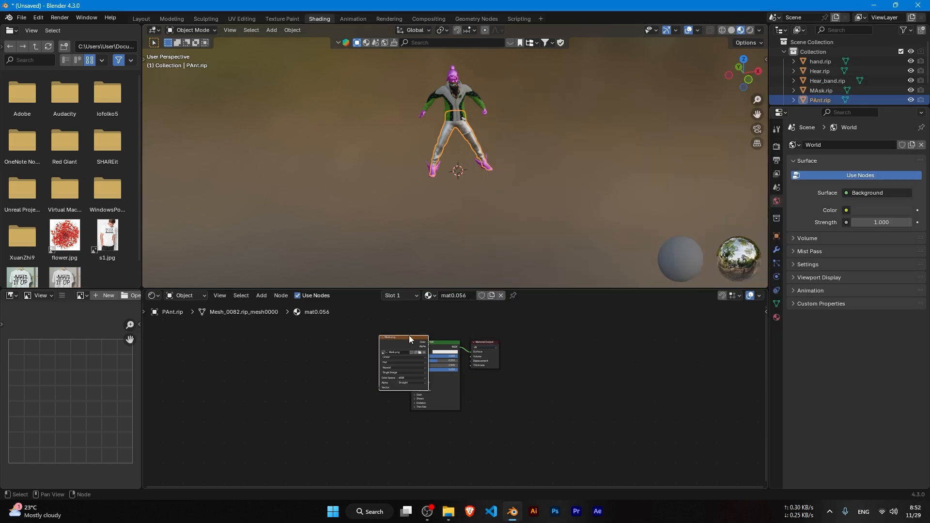
{"action": "key", "text": "Delete"}
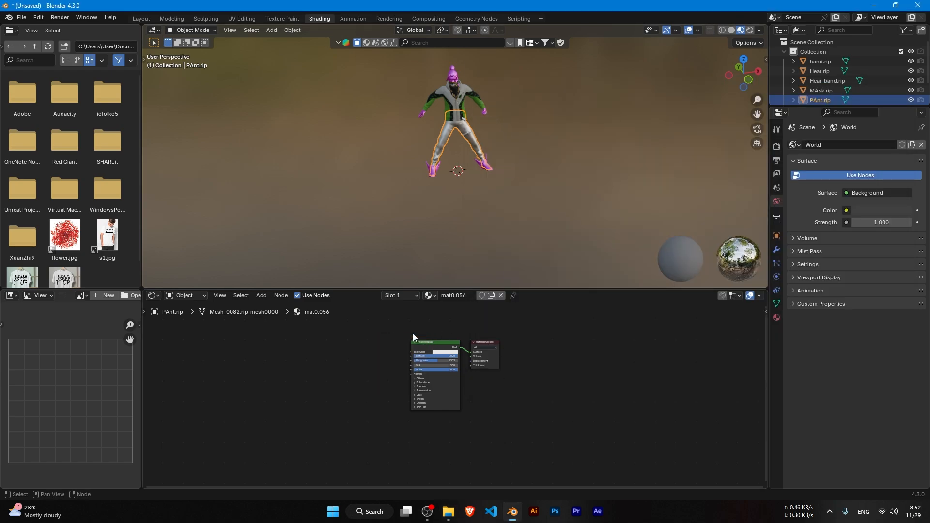
Replace the image texture node in the mask's material with Mask.png and connect its Color output to Base Color.
{"action": "left_click", "coordinate": [452, 89]}
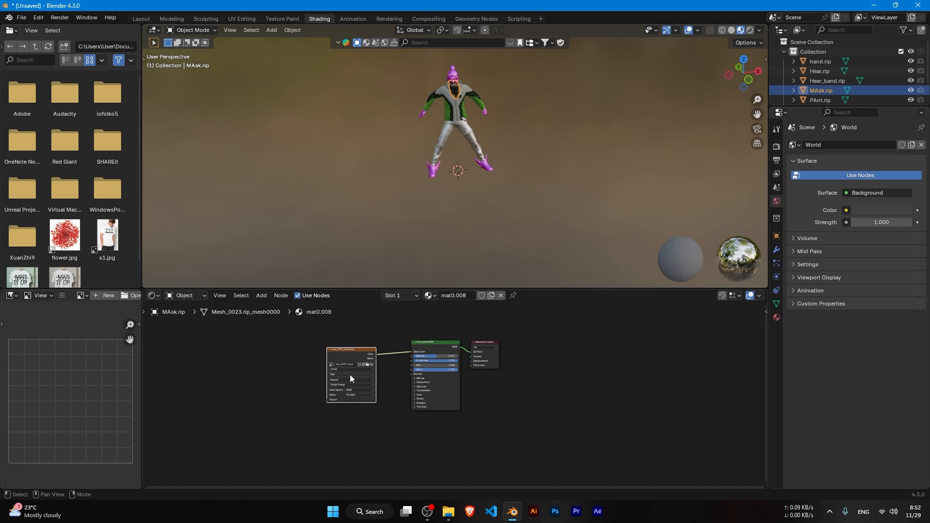
{"action": "key", "text": "Delete"}
{"action": "mouse_move", "coordinate": [448, 511]}
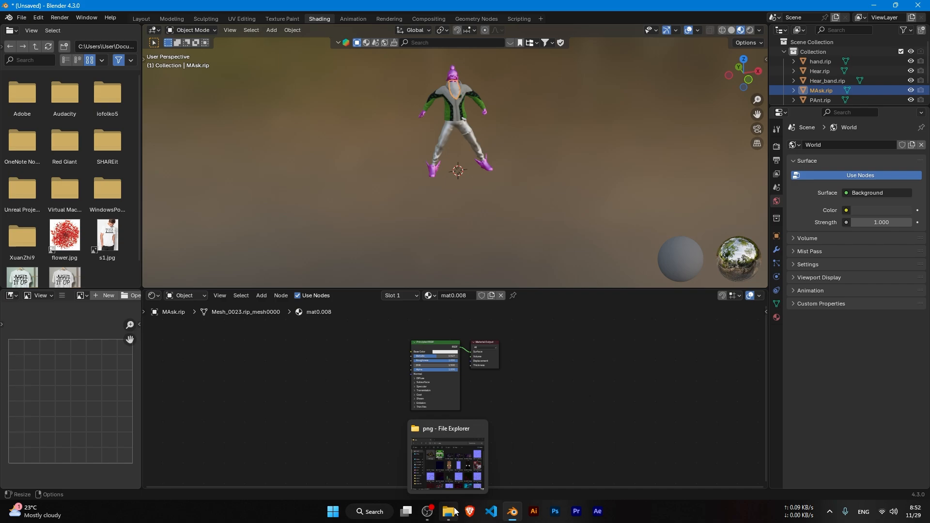
{"action": "left_click", "coordinate": [448, 457]}
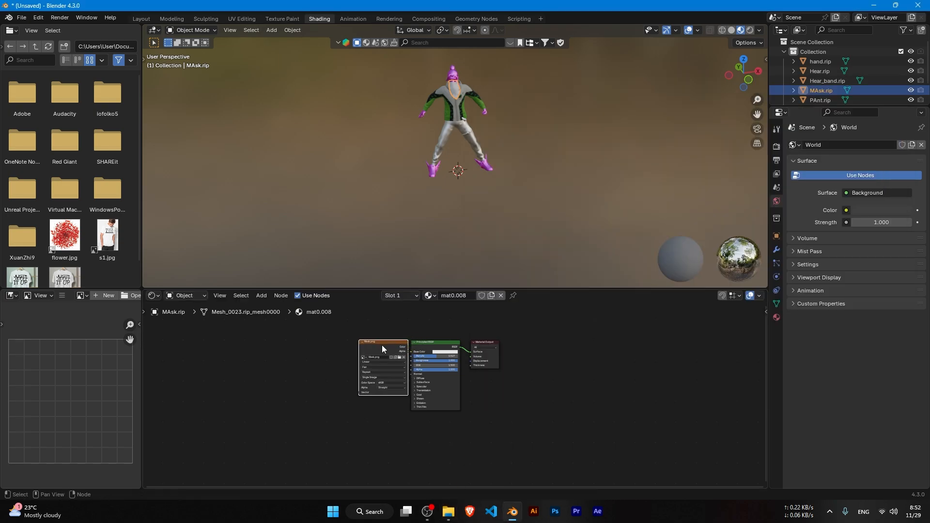
{"action": "left_click", "coordinate": [381, 345]}
{"action": "scroll", "coordinate": [433, 356], "scroll_direction": "up", "scroll_amount": 1}
{"action": "scroll", "coordinate": [433, 356], "scroll_direction": "up", "scroll_amount": 1}
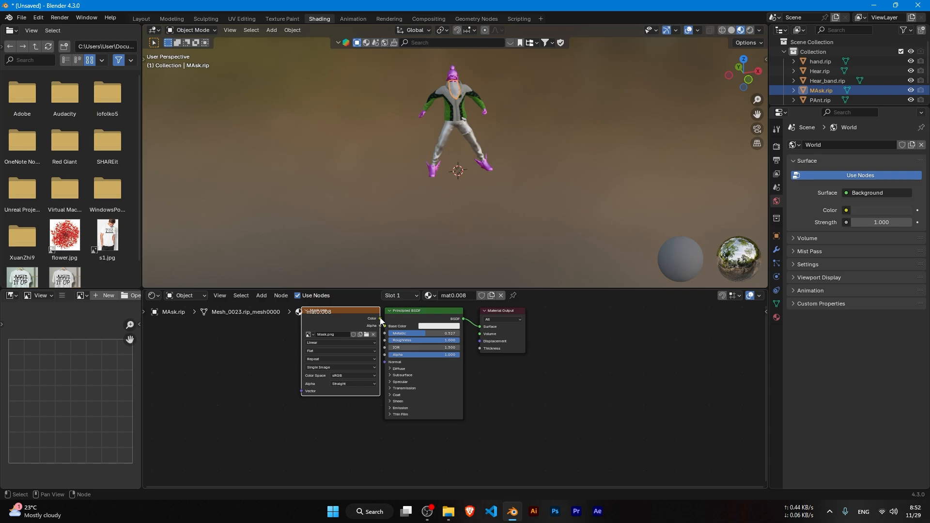
{"action": "left_click_drag", "start_coordinate": [381, 319], "coordinate": [386, 330]}
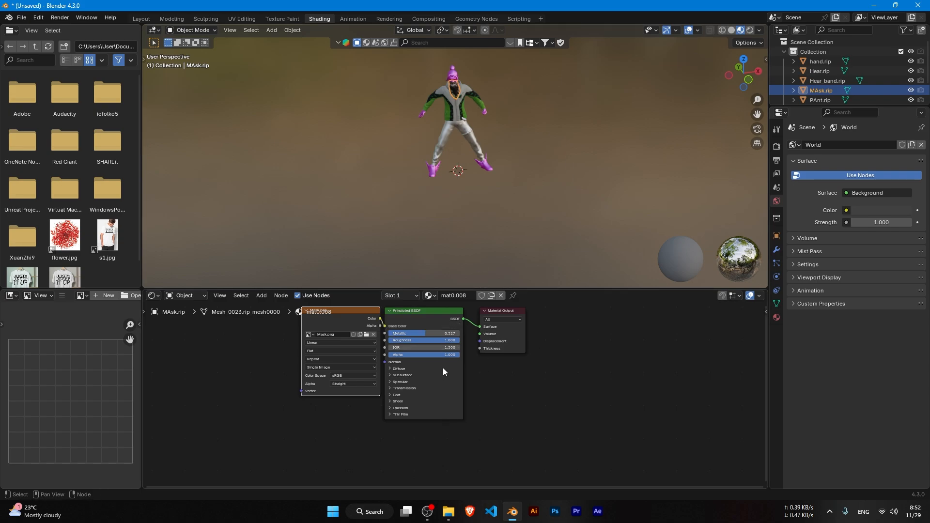
Select the pants mesh and look through the png folder for its matching texture.
{"action": "mouse_move", "coordinate": [502, 519]}
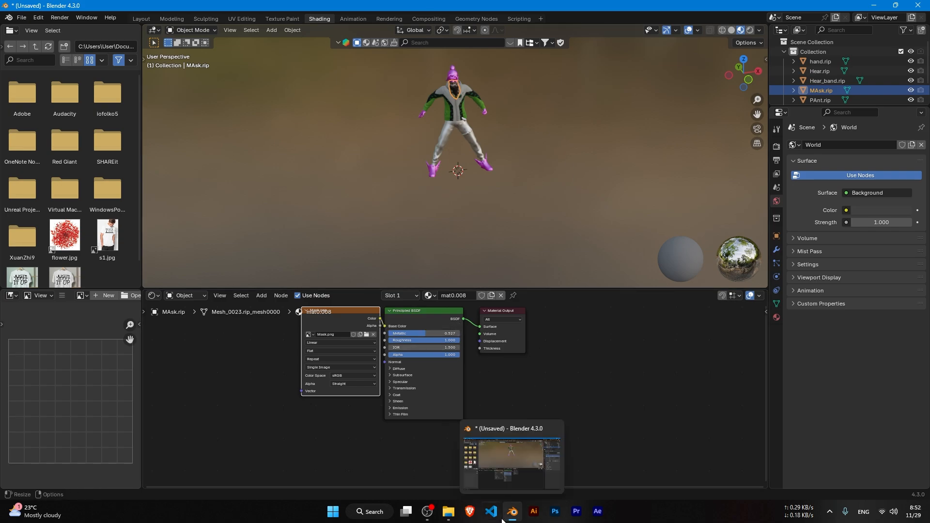
{"action": "left_click", "coordinate": [454, 517]}
{"action": "left_click", "coordinate": [440, 137]}
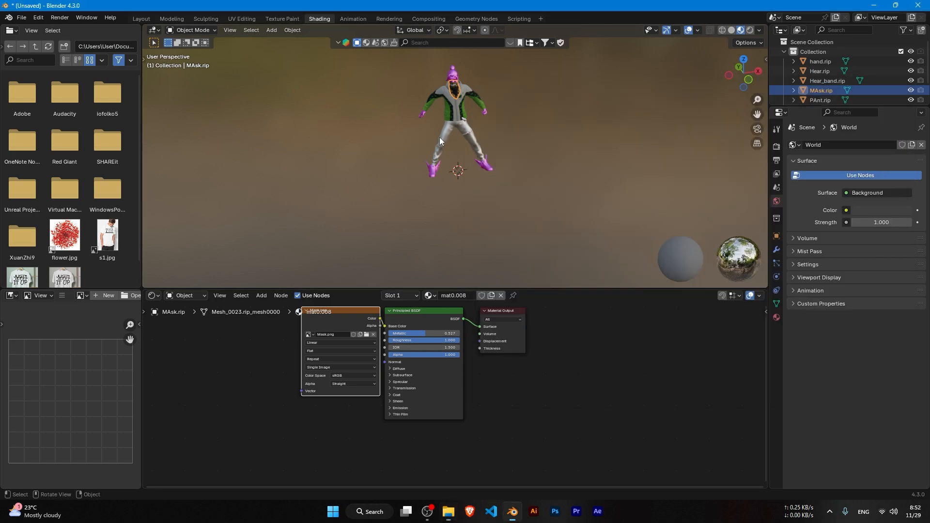
{"action": "left_click", "coordinate": [457, 510]}
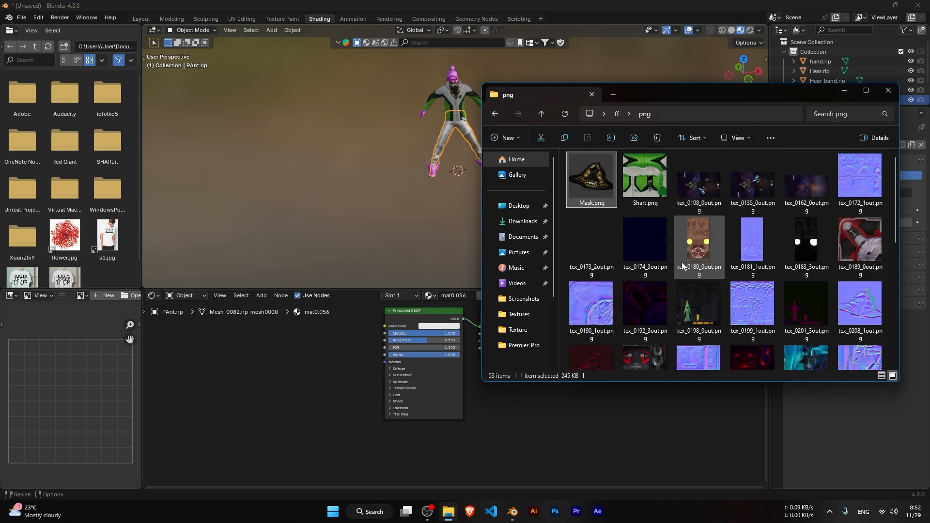
{"action": "scroll", "coordinate": [683, 267], "scroll_direction": "down", "scroll_amount": 2}
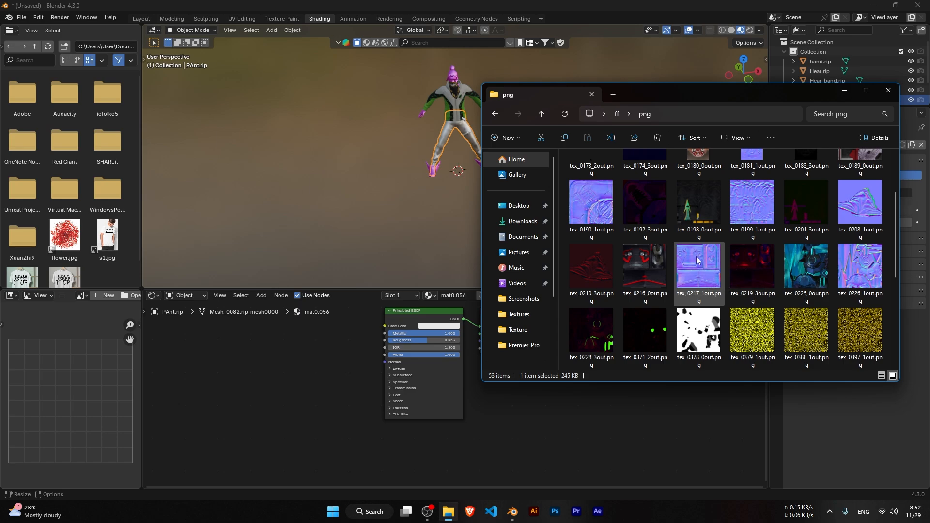
{"action": "scroll", "coordinate": [699, 259], "scroll_direction": "down", "scroll_amount": 4}
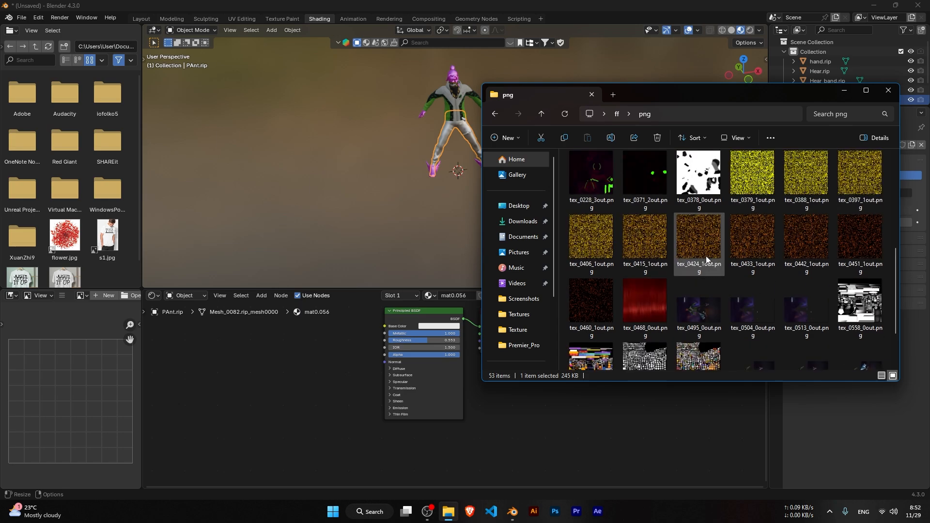
{"action": "scroll", "coordinate": [702, 257], "scroll_direction": "up", "scroll_amount": 3}
{"action": "scroll", "coordinate": [701, 257], "scroll_direction": "up", "scroll_amount": 5}
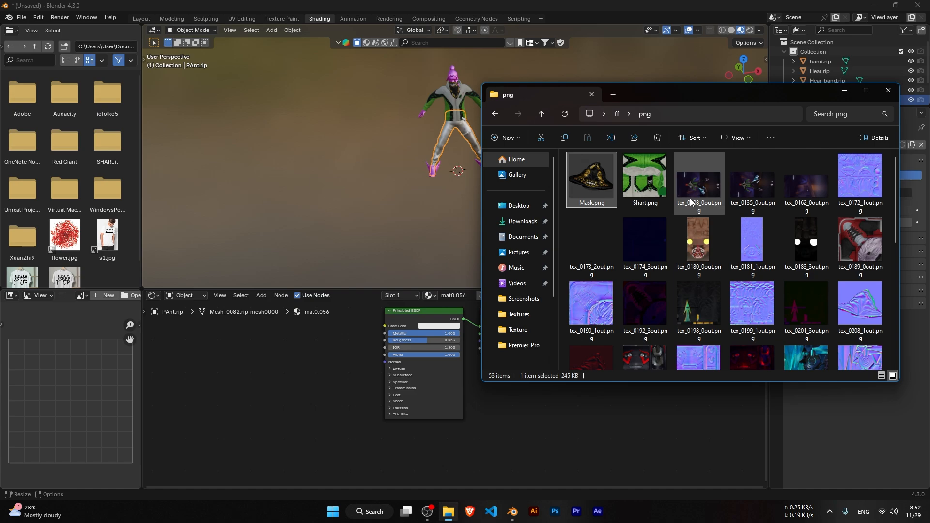
{"action": "scroll", "coordinate": [683, 205], "scroll_direction": "down", "scroll_amount": 7}
{"action": "scroll", "coordinate": [681, 203], "scroll_direction": "down", "scroll_amount": 3}
{"action": "scroll", "coordinate": [681, 203], "scroll_direction": "up", "scroll_amount": 5}
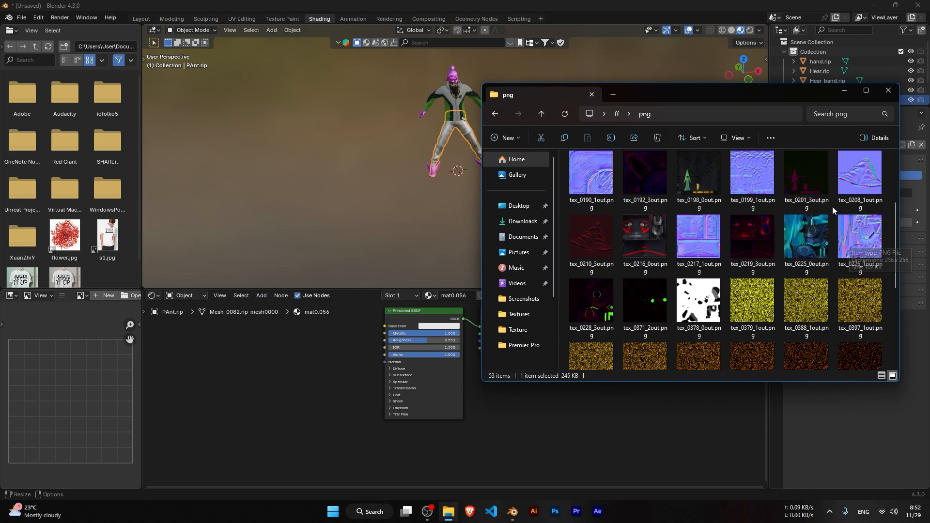
{"action": "scroll", "coordinate": [702, 286], "scroll_direction": "down", "scroll_amount": 3}
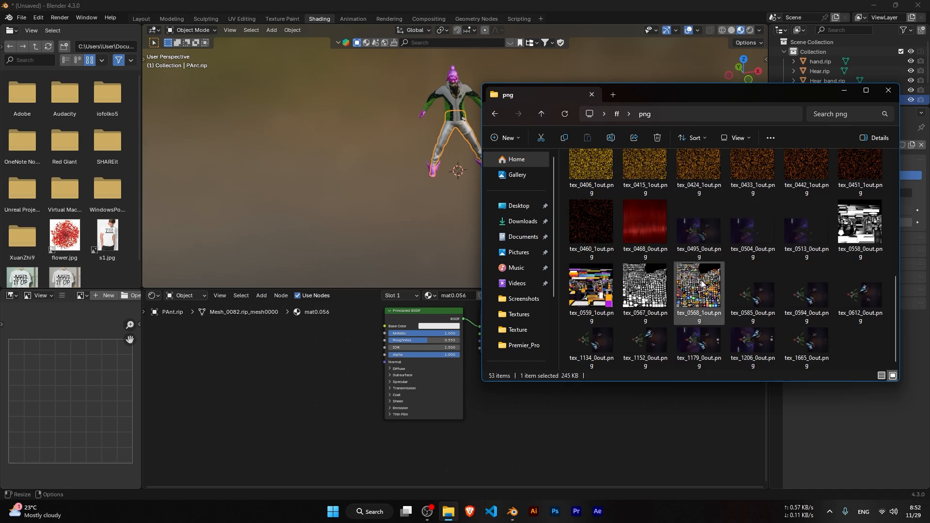
View tex_0495_0out.png to examine the character's pants, and return to the texture files in the png folder.
{"action": "double_click", "coordinate": [713, 230]}
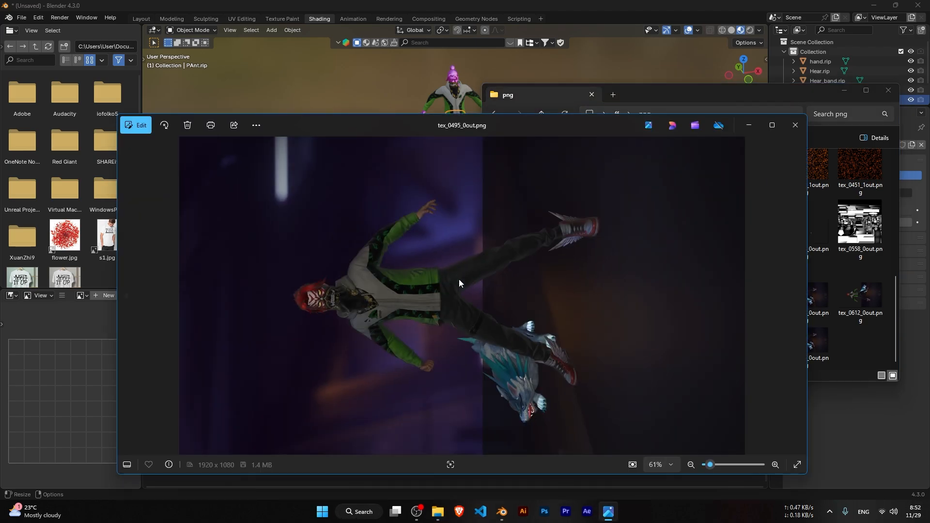
{"action": "left_click", "coordinate": [793, 126]}
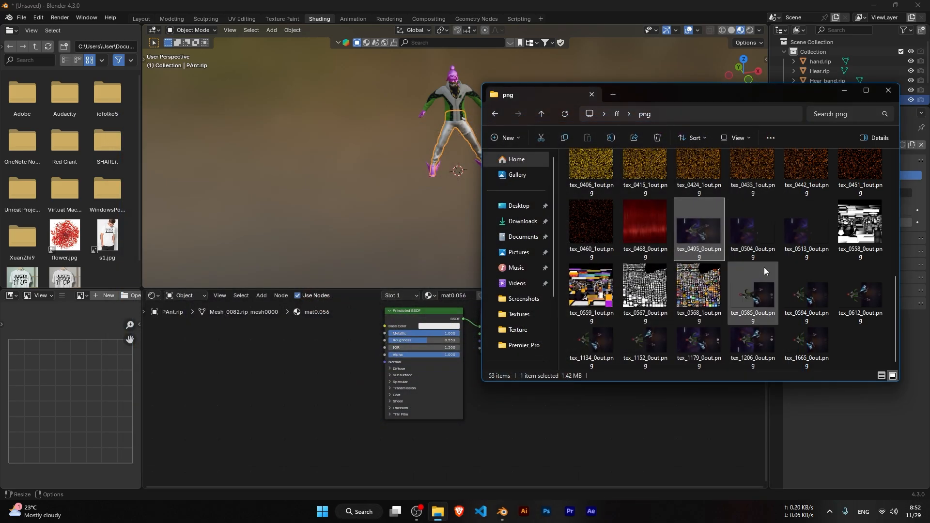
{"action": "scroll", "coordinate": [637, 270], "scroll_direction": "up", "scroll_amount": 2}
{"action": "scroll", "coordinate": [635, 269], "scroll_direction": "up", "scroll_amount": 5}
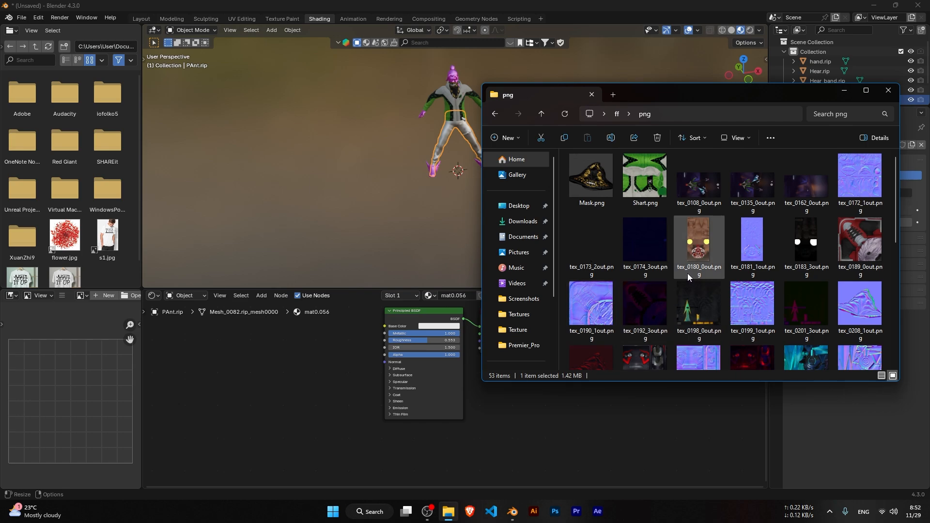
Add tex_0183_3out.png as an image texture to the pants' material, connect its Color output to Base Color, and inspect the legs.
{"action": "left_click_drag", "start_coordinate": [812, 241], "coordinate": [344, 347]}
{"action": "left_click_drag", "start_coordinate": [314, 321], "coordinate": [315, 321]}
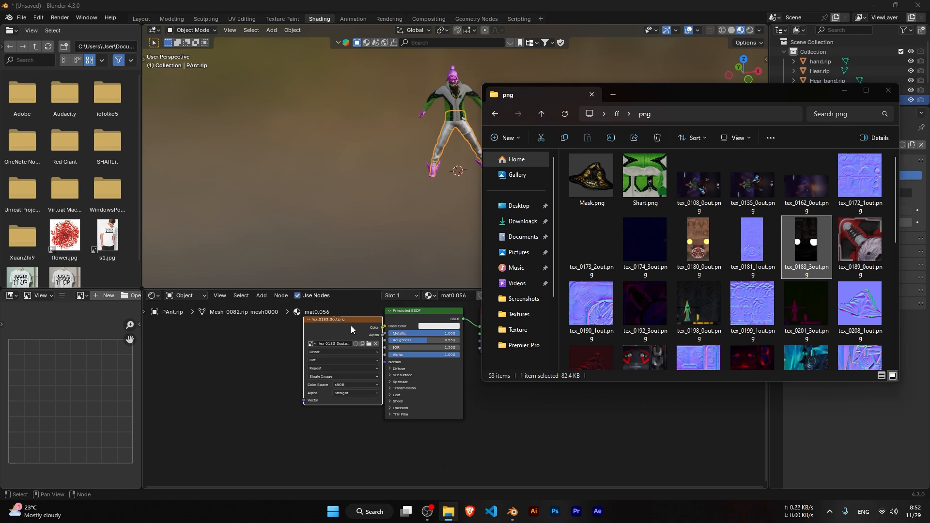
{"action": "left_click", "coordinate": [339, 322]}
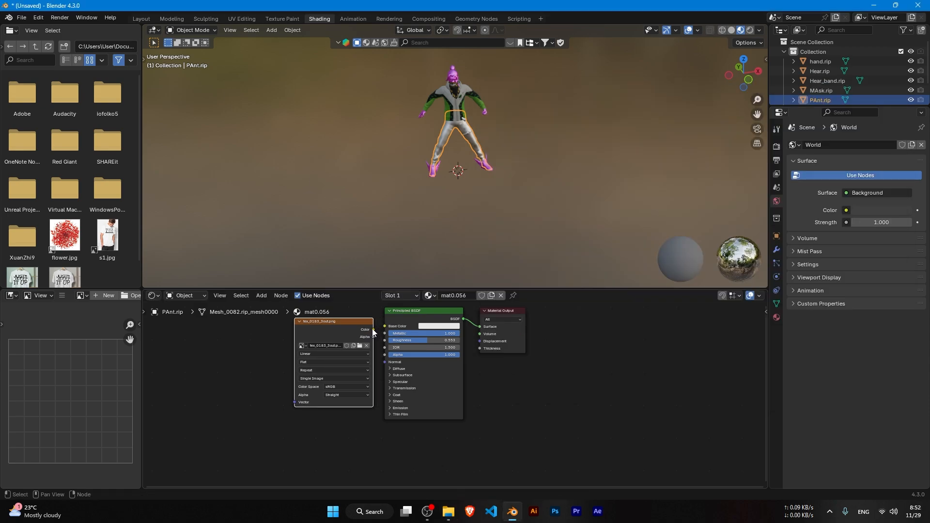
{"action": "left_click_drag", "start_coordinate": [373, 330], "coordinate": [384, 326]}
{"action": "scroll", "coordinate": [466, 224], "scroll_direction": "up", "scroll_amount": 4}
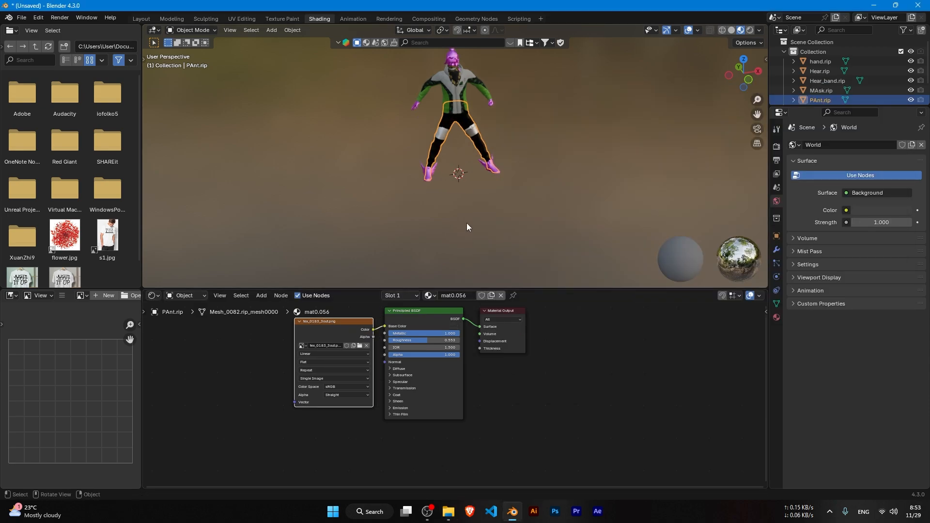
{"action": "middle_click_drag", "start_coordinate": [468, 226], "coordinate": [534, 101]}
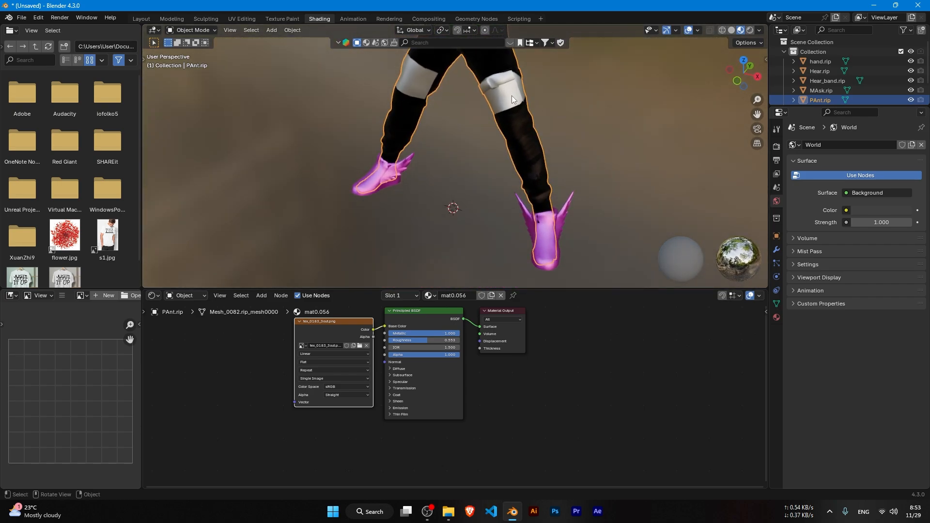
{"action": "scroll", "coordinate": [512, 95], "scroll_direction": "down", "scroll_amount": 6}
{"action": "middle_click_drag", "start_coordinate": [522, 109], "coordinate": [547, 126]}
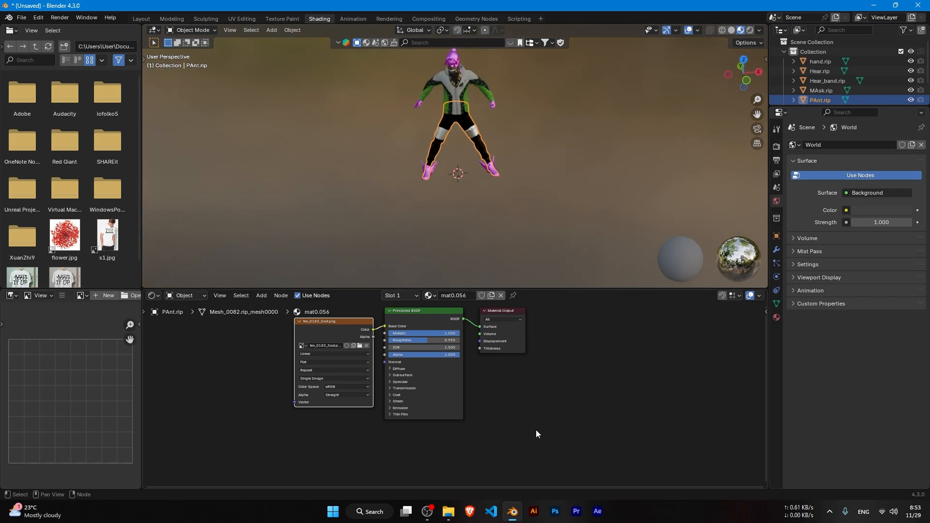
View tex_0135_0out.png from the png folder and examine the thigh strap on the character's pants up close.
{"action": "left_click", "coordinate": [448, 511]}
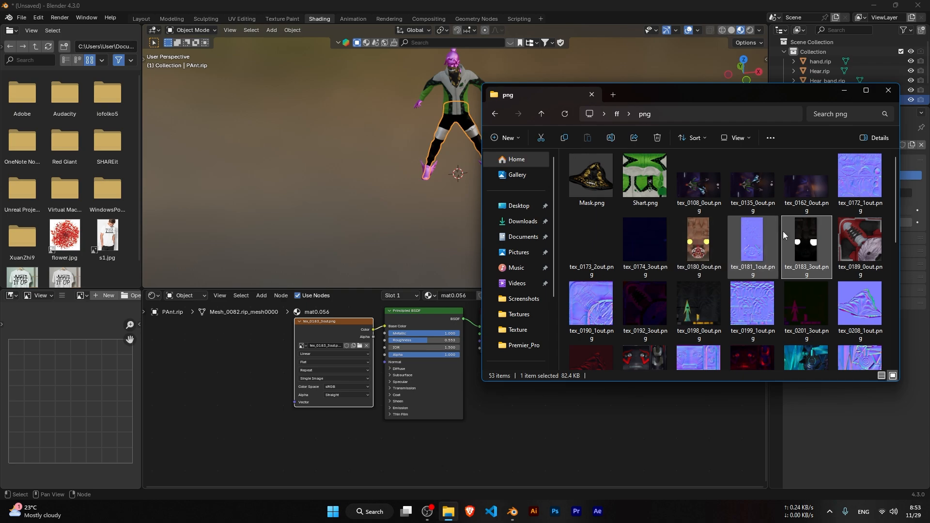
{"action": "double_click", "coordinate": [753, 182]}
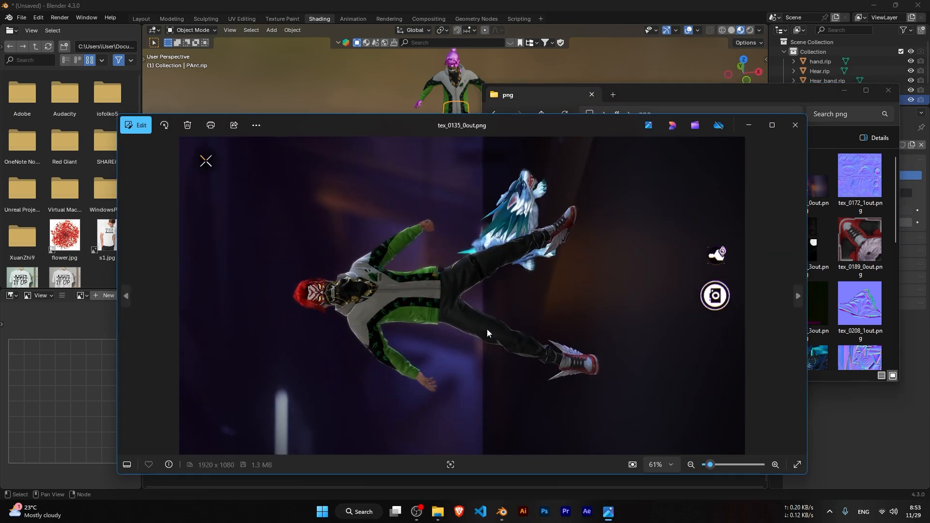
{"action": "scroll", "coordinate": [494, 267], "scroll_direction": "up", "scroll_amount": 8}
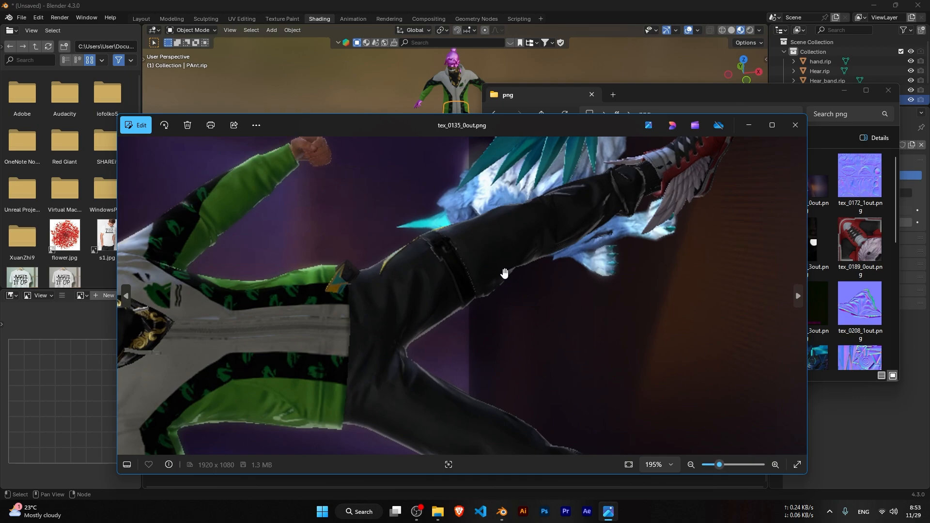
{"action": "scroll", "coordinate": [476, 272], "scroll_direction": "up", "scroll_amount": 6}
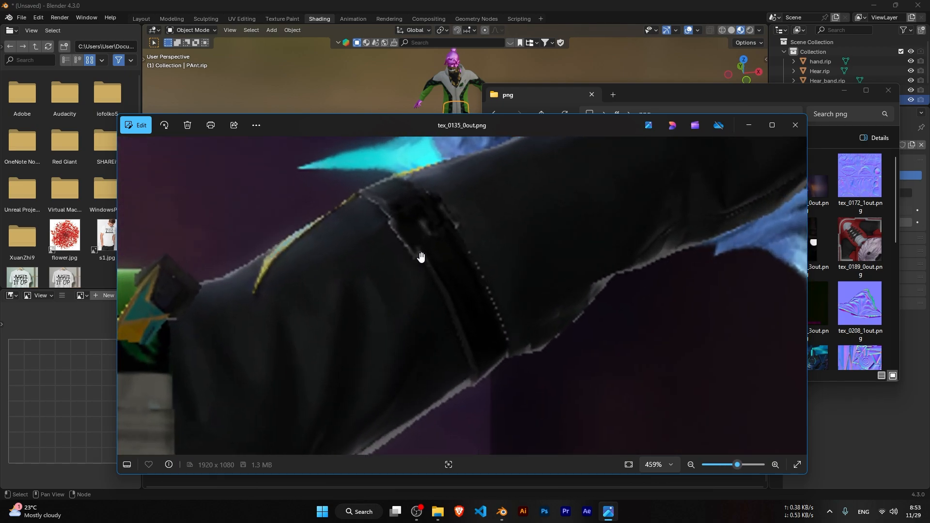
{"action": "scroll", "coordinate": [432, 256], "scroll_direction": "down", "scroll_amount": 14}
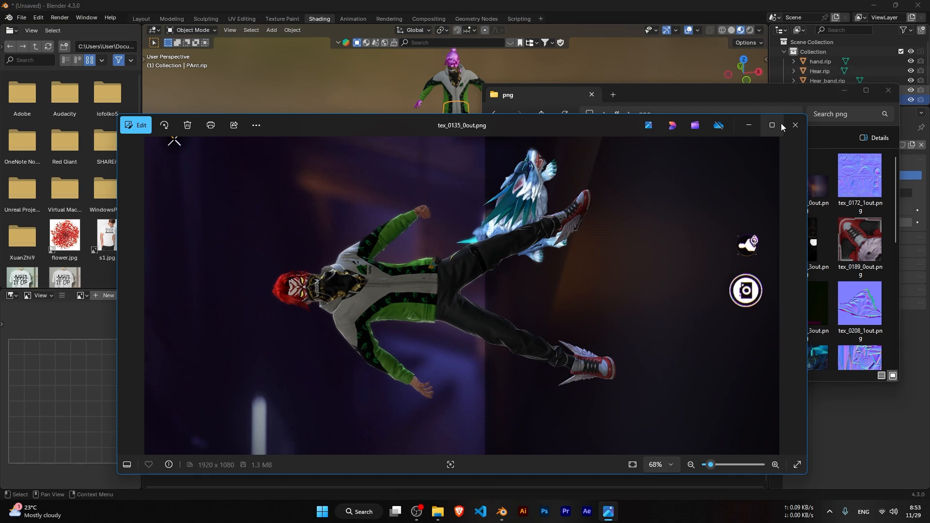
{"action": "left_click", "coordinate": [795, 124]}
Examine the textured pants legs on the model up close to compare them with the reference image.
{"action": "scroll", "coordinate": [397, 168], "scroll_direction": "up", "scroll_amount": 8}
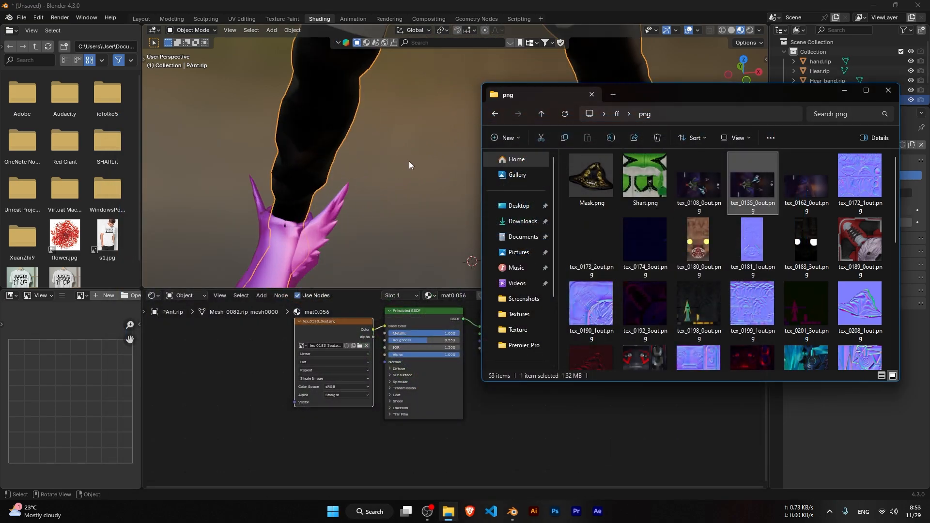
{"action": "scroll", "coordinate": [408, 161], "scroll_direction": "down", "scroll_amount": 2}
{"action": "left_click", "coordinate": [399, 81]}
{"action": "scroll", "coordinate": [398, 78], "scroll_direction": "down", "scroll_amount": 2}
{"action": "scroll", "coordinate": [434, 152], "scroll_direction": "up", "scroll_amount": 4}
{"action": "scroll", "coordinate": [434, 153], "scroll_direction": "down", "scroll_amount": 8}
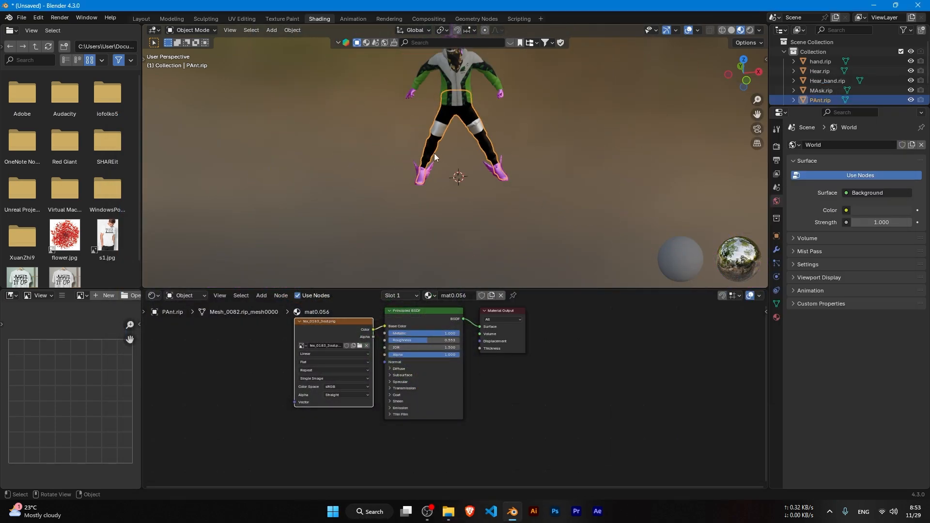
{"action": "scroll", "coordinate": [434, 153], "scroll_direction": "up", "scroll_amount": 7}
Switch to the desktop and open the 2024.11.29_20.28.16_HD-Player.exe_6724 folder inside the _NinjaRipper folder.
{"action": "left_click", "coordinate": [448, 512]}
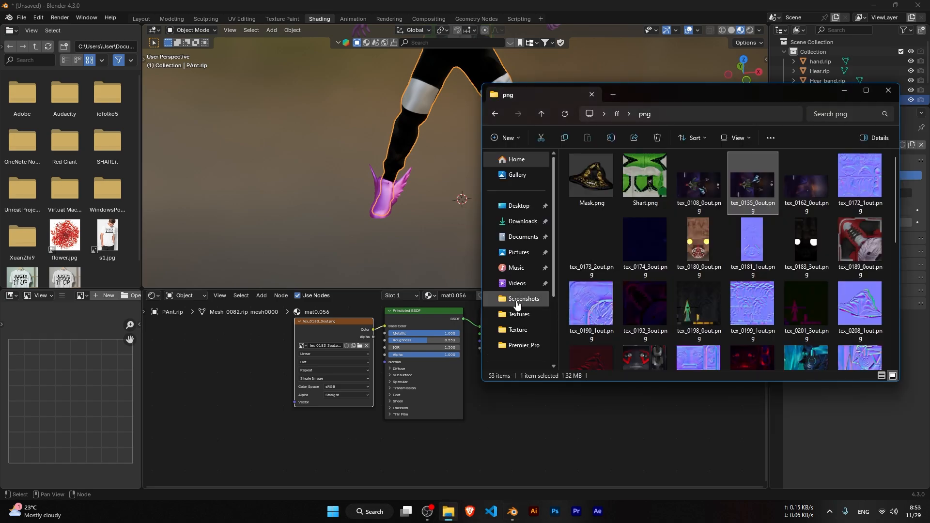
{"action": "scroll", "coordinate": [514, 322], "scroll_direction": "up", "scroll_amount": 3}
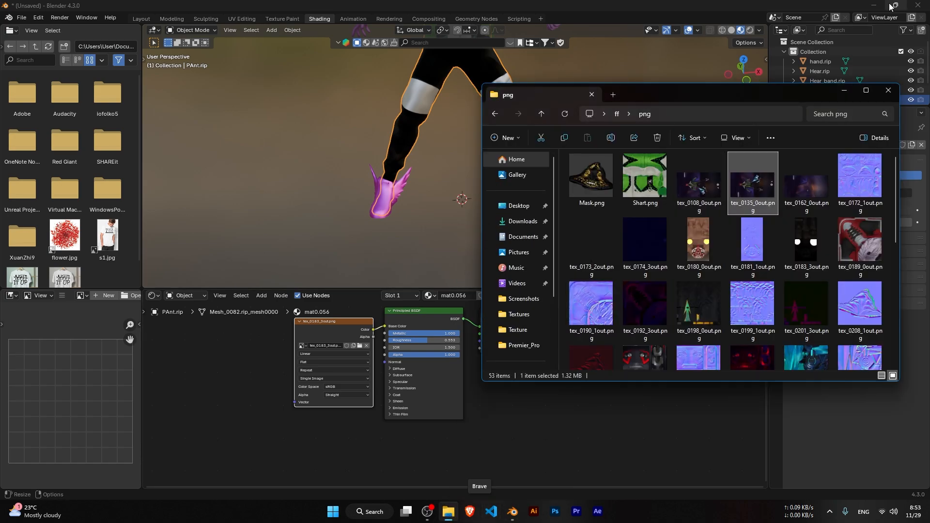
{"action": "left_click", "coordinate": [874, 5]}
{"action": "double_click", "coordinate": [18, 453]}
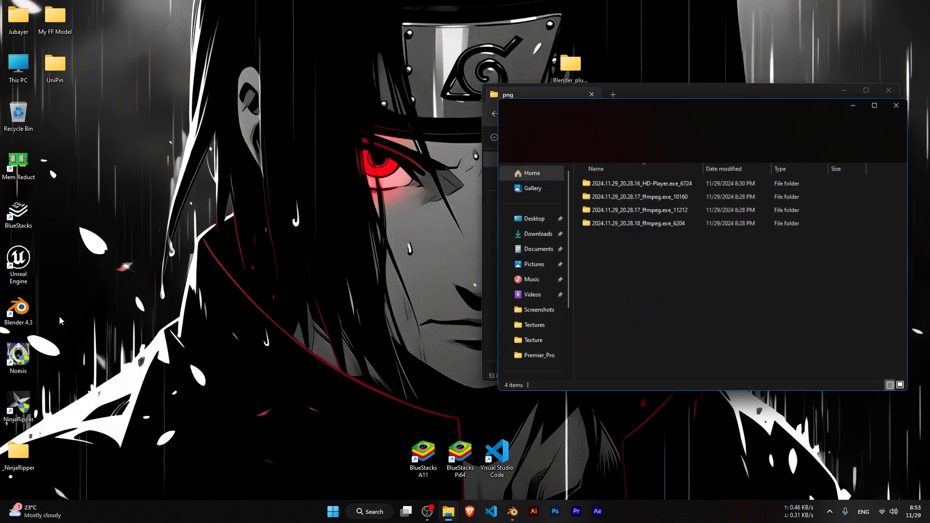
{"action": "double_click", "coordinate": [630, 182]}
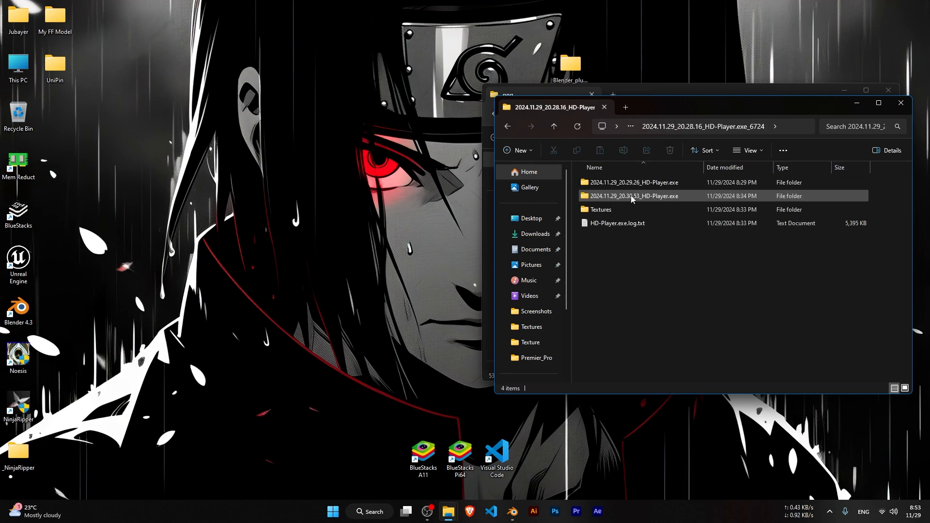
Open the ripped Textures folder, look through its DDS files, and close that window to return to the png folder.
{"action": "double_click", "coordinate": [606, 210]}
{"action": "scroll", "coordinate": [663, 233], "scroll_direction": "down", "scroll_amount": 15}
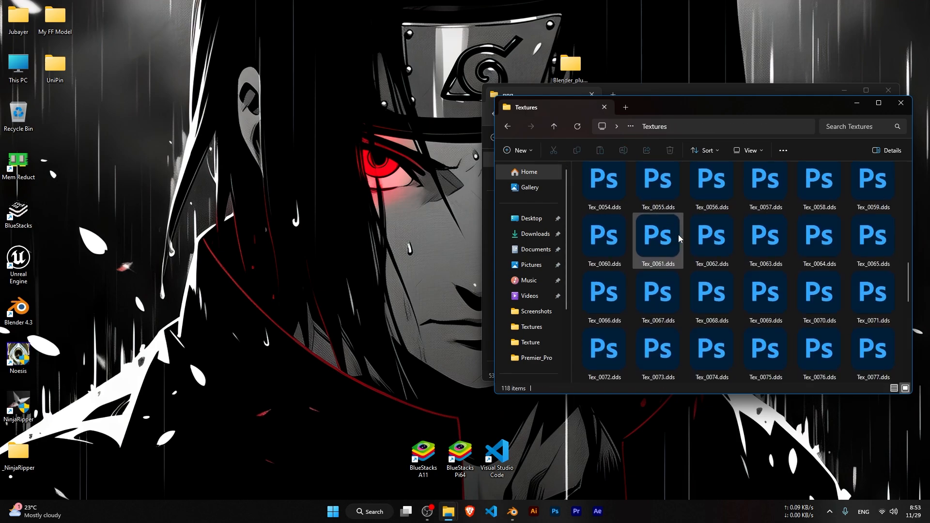
{"action": "left_click", "coordinate": [899, 107]}
{"action": "left_click", "coordinate": [448, 511]}
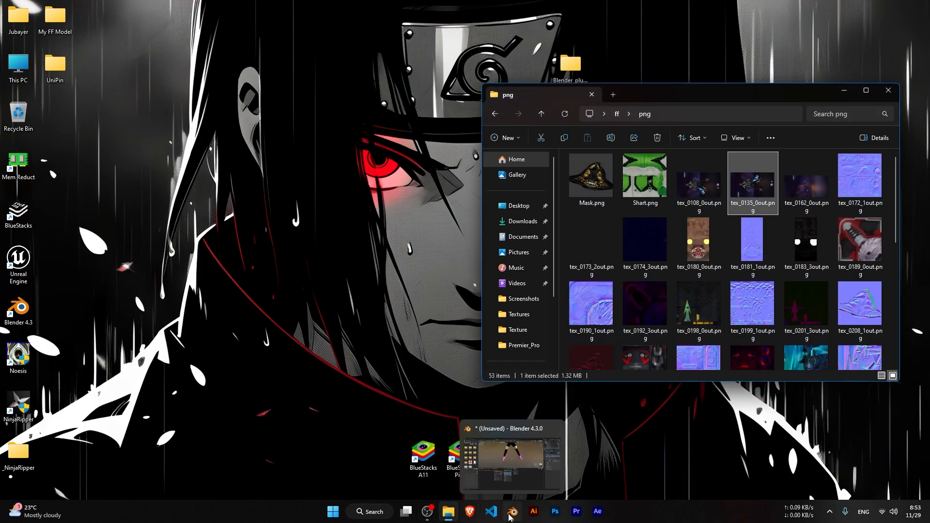
Switch to Blender, select the shoes, and delete the old image texture and normal map nodes from their material.
{"action": "left_click", "coordinate": [512, 511]}
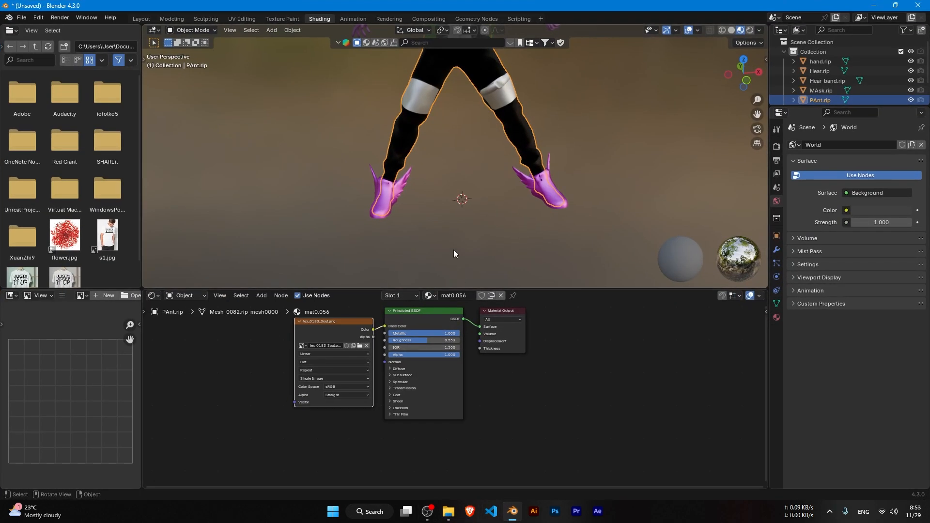
{"action": "left_click", "coordinate": [382, 202]}
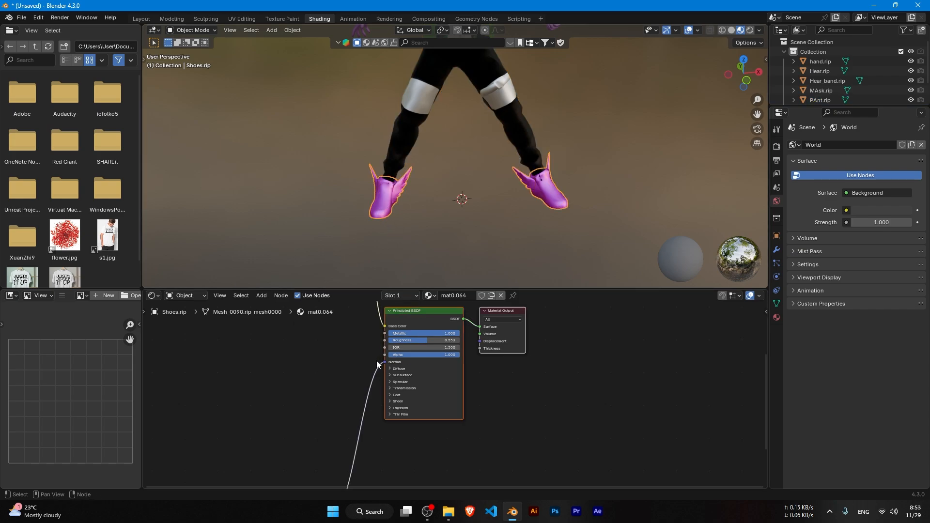
{"action": "scroll", "coordinate": [377, 364], "scroll_direction": "down", "scroll_amount": 4}
{"action": "left_click_drag", "start_coordinate": [362, 326], "coordinate": [394, 471]}
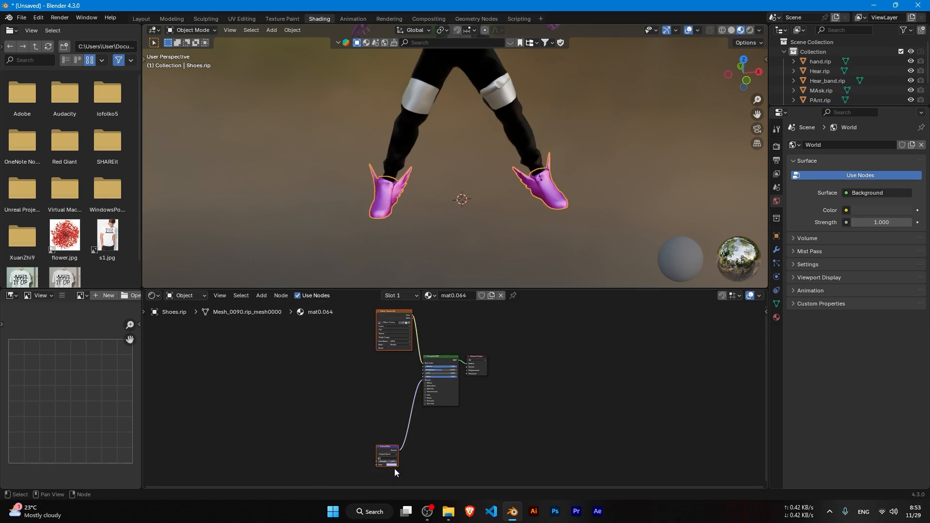
{"action": "key", "text": "Delete"}
{"action": "scroll", "coordinate": [362, 202], "scroll_direction": "down", "scroll_amount": 1}
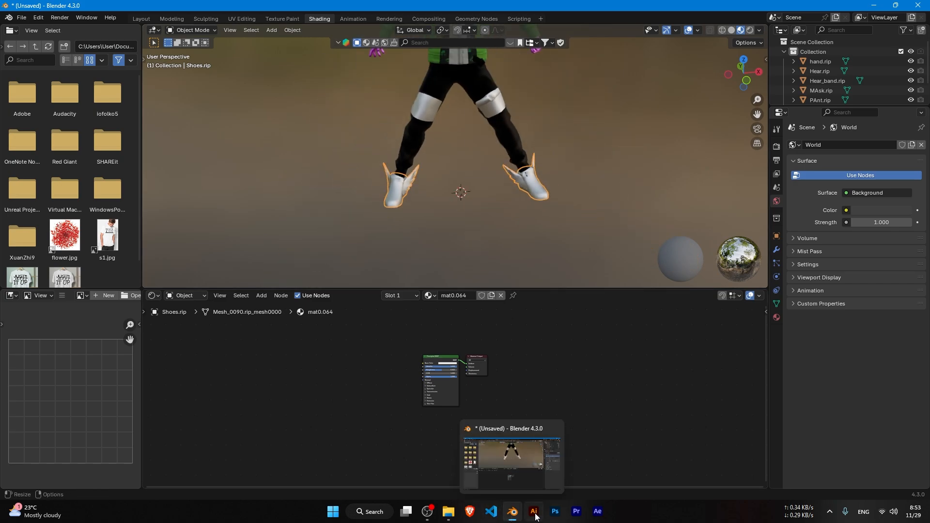
Add tex_0189_0out.png from the png folder as an image texture beside the Principled BSDF in the shoes' material.
{"action": "left_click", "coordinate": [450, 512]}
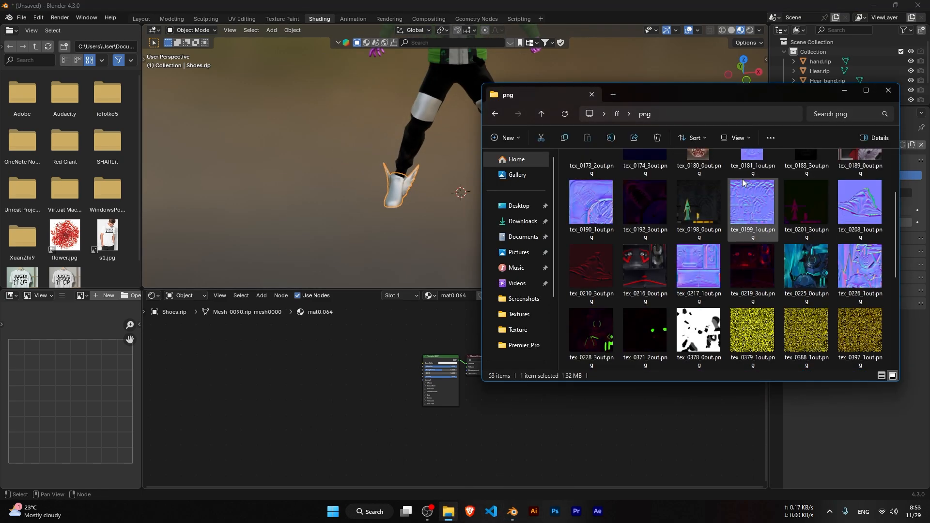
{"action": "left_click_drag", "start_coordinate": [860, 242], "coordinate": [341, 376]}
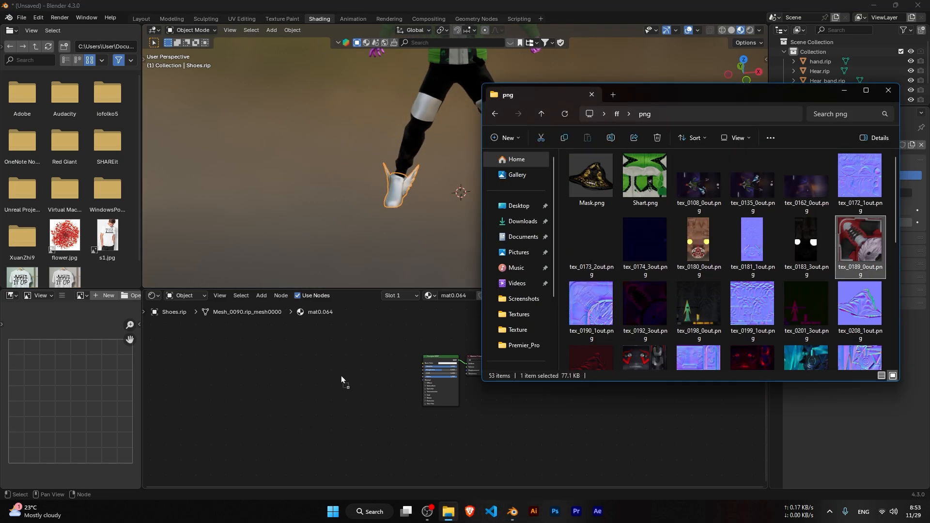
{"action": "left_click_drag", "start_coordinate": [395, 353], "coordinate": [394, 352]}
{"action": "scroll", "coordinate": [483, 397], "scroll_direction": "up", "scroll_amount": 2}
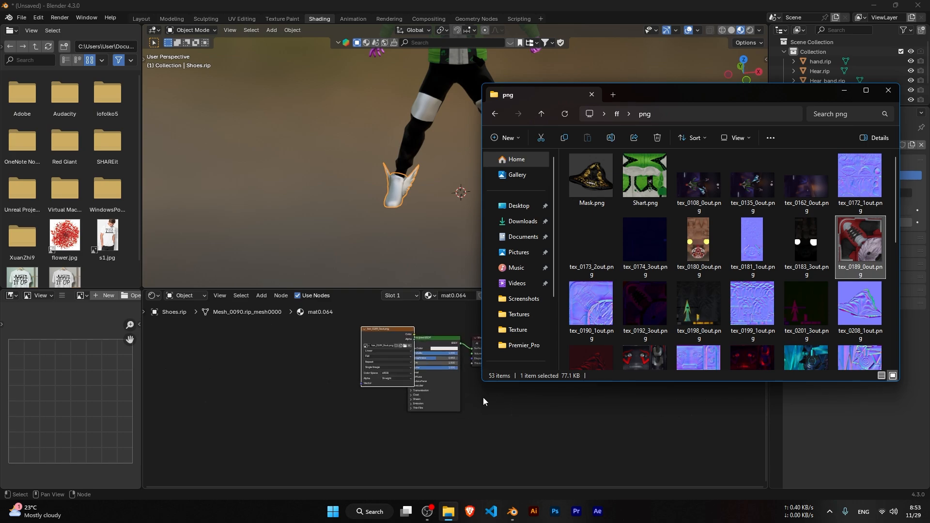
Connect the shoe texture's Color output to Base Color instead of Metallic, and lower Metallic while raising Roughness to 1.000.
{"action": "left_click", "coordinate": [387, 337]}
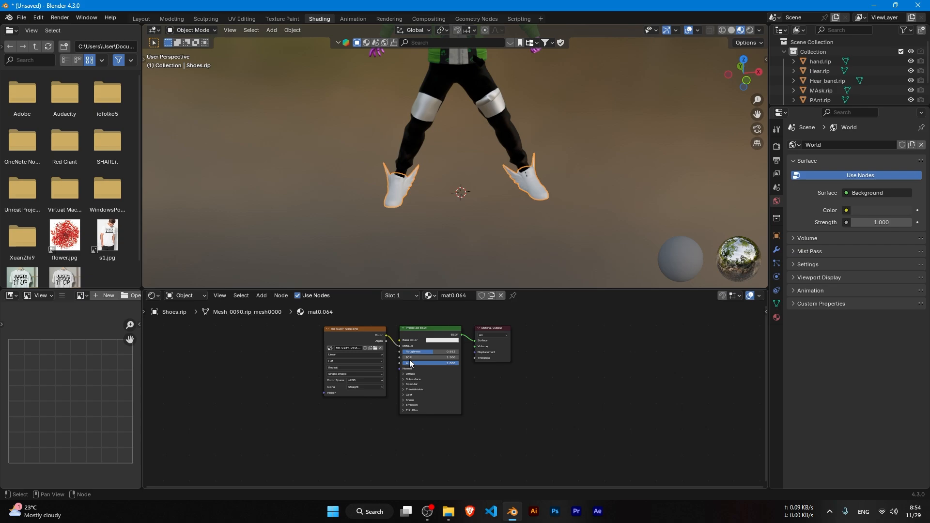
{"action": "left_click_drag", "start_coordinate": [397, 340], "coordinate": [399, 340]}
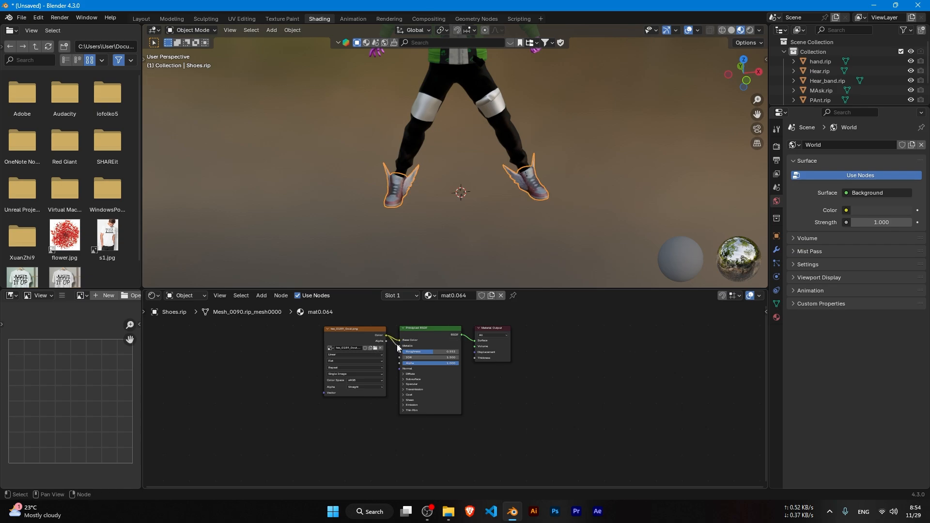
{"action": "left_click_drag", "start_coordinate": [398, 346], "coordinate": [459, 351]}
Select the character's hands and delete the old texture nodes from their material.
{"action": "scroll", "coordinate": [465, 242], "scroll_direction": "down", "scroll_amount": 6}
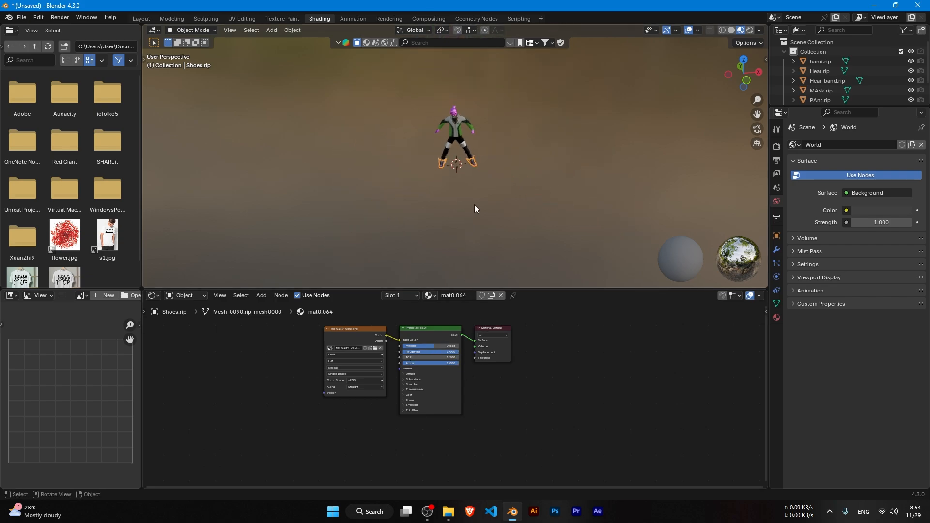
{"action": "mouse_move", "coordinate": [475, 204]}
{"action": "middle_mouse_down"}
{"action": "mouse_move", "coordinate": [400, 190]}
{"action": "mouse_move", "coordinate": [474, 197]}
{"action": "middle_mouse_up"}
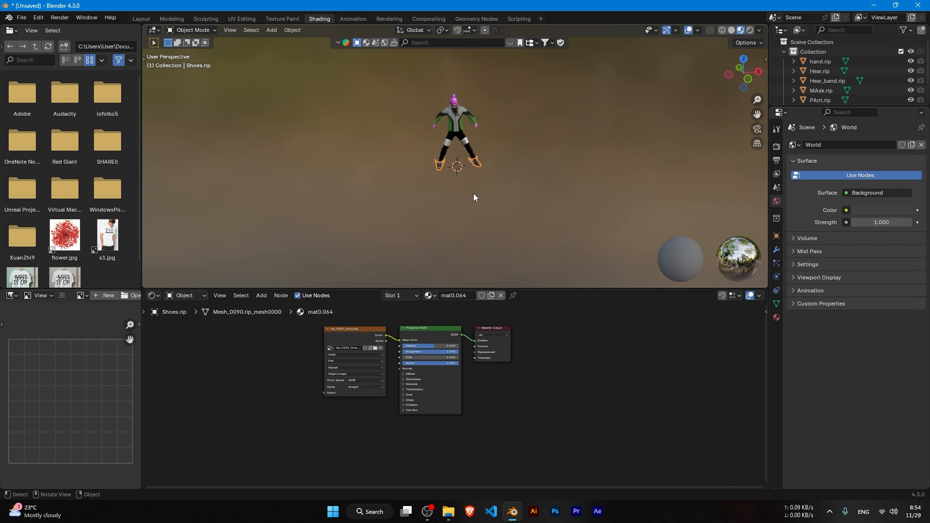
{"action": "left_click", "coordinate": [477, 127]}
{"action": "scroll", "coordinate": [484, 419], "scroll_direction": "down", "scroll_amount": 2}
{"action": "left_click_drag", "start_coordinate": [341, 324], "coordinate": [373, 460]}
{"action": "key", "text": "Delete"}
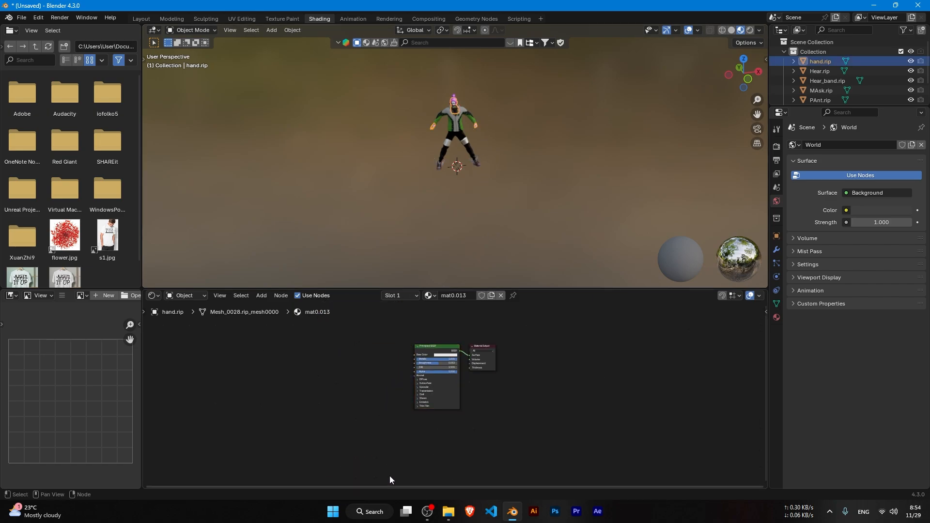
Add tex_0180_0out.png as an image texture to the hands' material and connect its Color output to Base Color.
{"action": "left_click", "coordinate": [448, 511]}
{"action": "scroll", "coordinate": [630, 208], "scroll_direction": "down", "scroll_amount": 2}
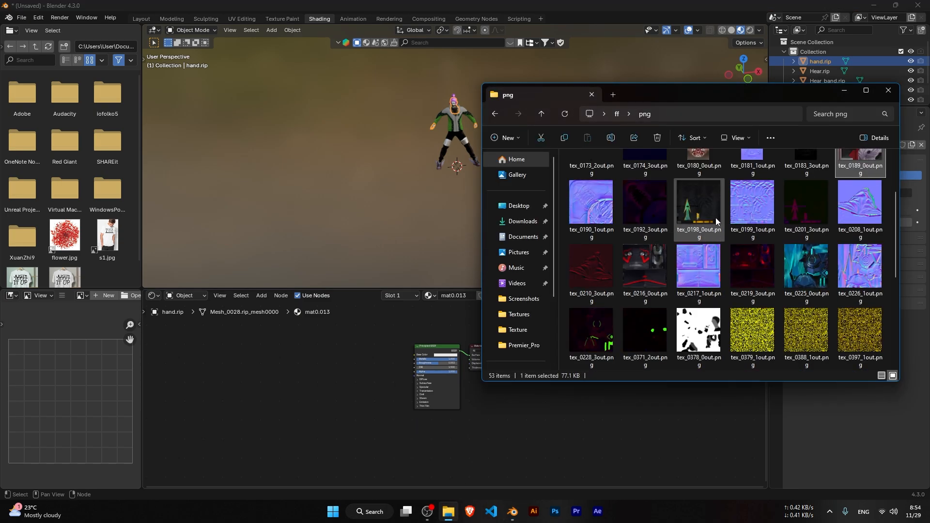
{"action": "scroll", "coordinate": [699, 177], "scroll_direction": "up", "scroll_amount": 1}
{"action": "left_click_drag", "start_coordinate": [699, 174], "coordinate": [415, 355]}
{"action": "scroll", "coordinate": [515, 237], "scroll_direction": "up", "scroll_amount": 2}
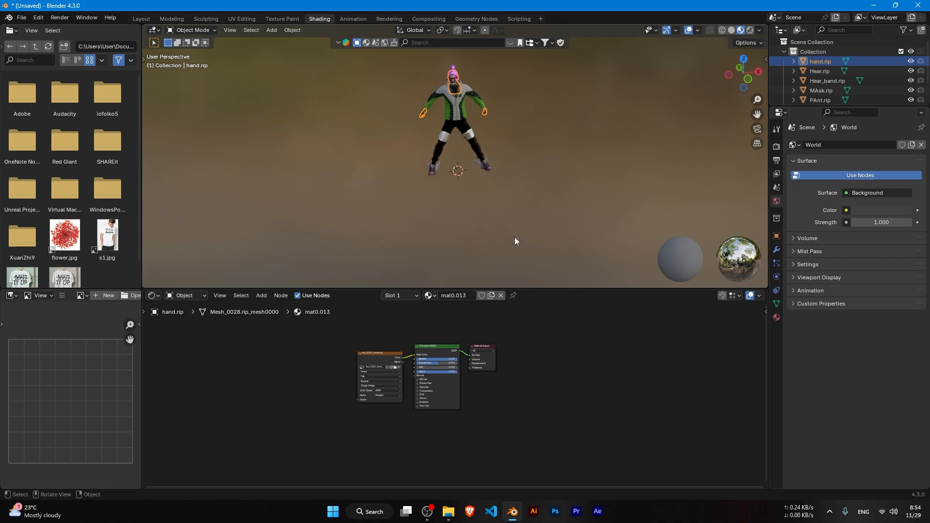
Lower Metallic and raise Roughness to 1.000 on the hands' Principled BSDF, with the hands deselected in the viewport.
{"action": "left_click", "coordinate": [491, 193]}
{"action": "scroll", "coordinate": [478, 182], "scroll_direction": "up", "scroll_amount": 2}
{"action": "scroll", "coordinate": [478, 183], "scroll_direction": "down", "scroll_amount": 2}
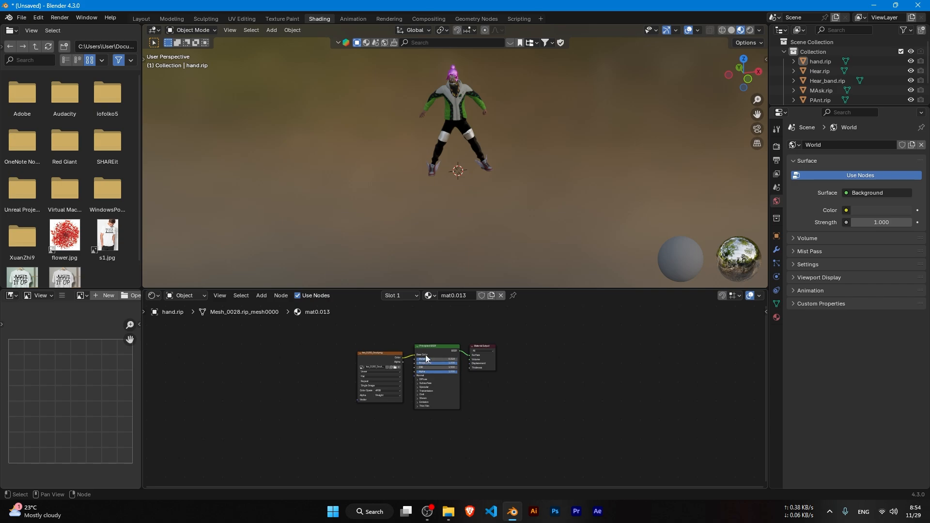
{"action": "left_click_drag", "start_coordinate": [430, 359], "coordinate": [446, 359]}
Examine the textured hands, pants and shoes on the character from the side and front.
{"action": "scroll", "coordinate": [443, 222], "scroll_direction": "up", "scroll_amount": 3}
{"action": "scroll", "coordinate": [442, 215], "scroll_direction": "down", "scroll_amount": 3}
{"action": "middle_click_drag", "start_coordinate": [442, 211], "coordinate": [319, 201]}
{"action": "scroll", "coordinate": [477, 176], "scroll_direction": "up", "scroll_amount": 4}
{"action": "middle_click_drag", "start_coordinate": [489, 174], "coordinate": [488, 187]}
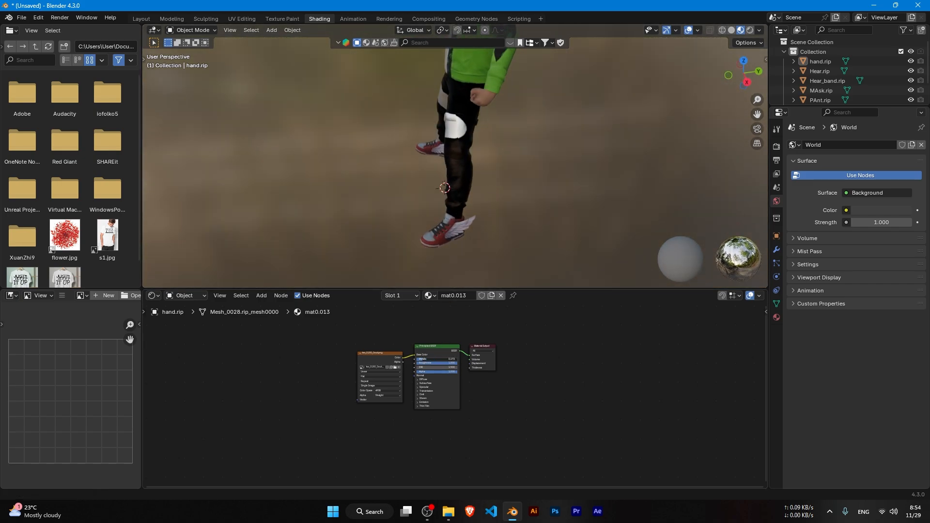
{"action": "scroll", "coordinate": [500, 225], "scroll_direction": "up", "scroll_amount": 2}
{"action": "scroll", "coordinate": [504, 209], "scroll_direction": "down", "scroll_amount": 2}
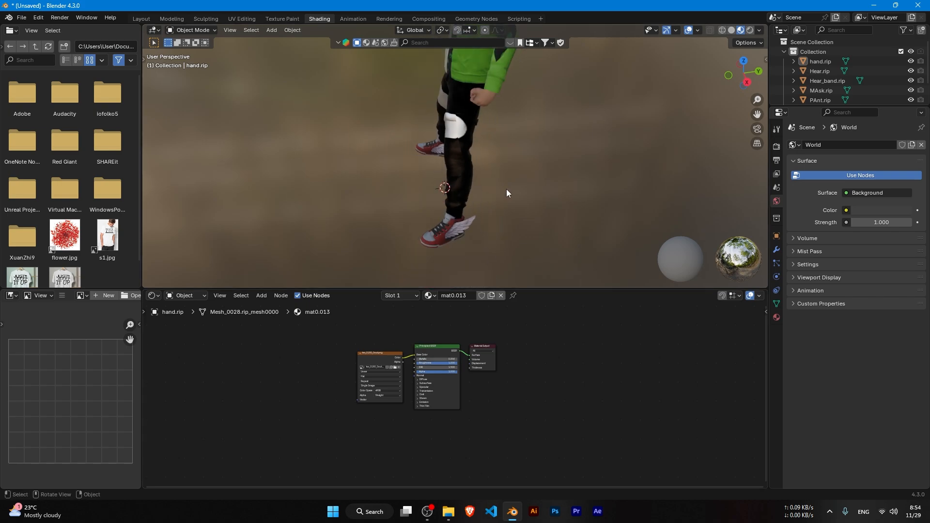
{"action": "middle_click_drag", "start_coordinate": [507, 189], "coordinate": [621, 208]}
{"action": "scroll", "coordinate": [509, 186], "scroll_direction": "up", "scroll_amount": 2}
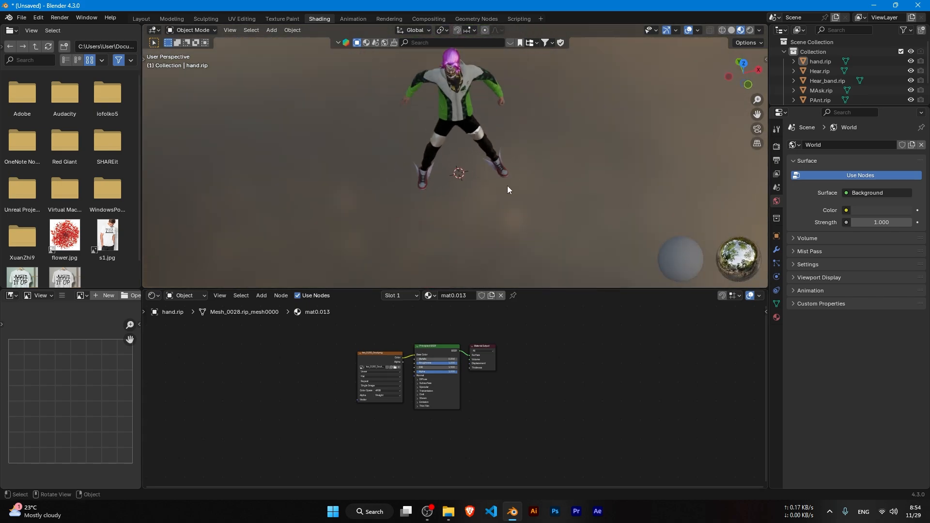
Switch to Noesis and open the Textures folder inside the 2024.11.29_20.28.16_HD-Player.exe_6724 rip folder.
{"action": "left_click", "coordinate": [448, 511]}
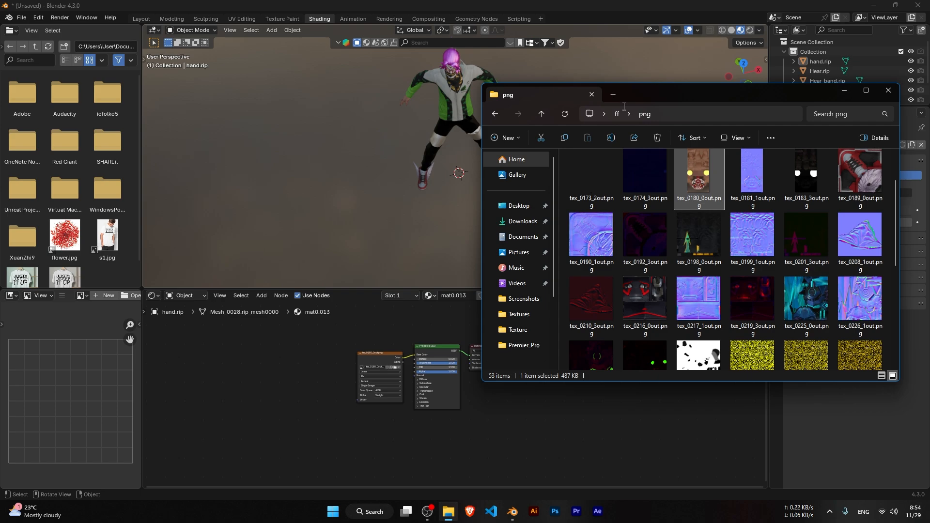
{"action": "left_click", "coordinate": [844, 90]}
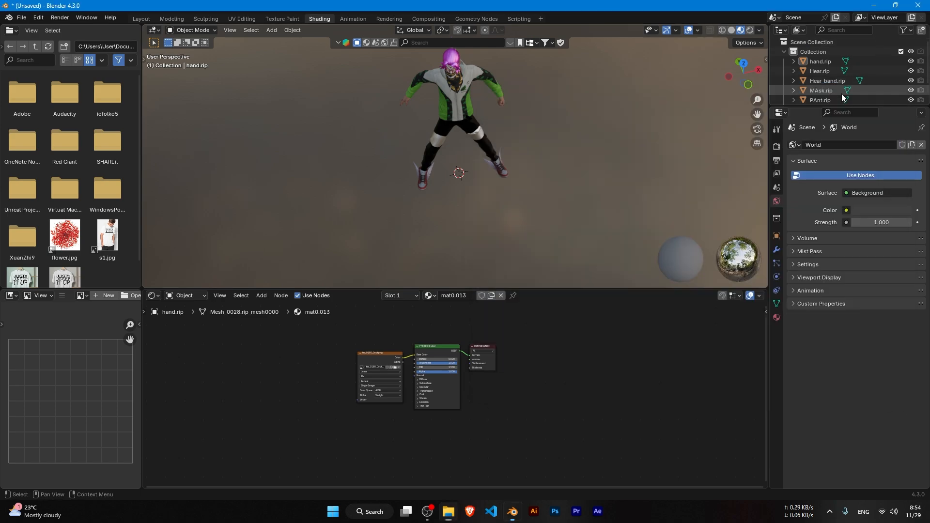
{"action": "left_click", "coordinate": [874, 5]}
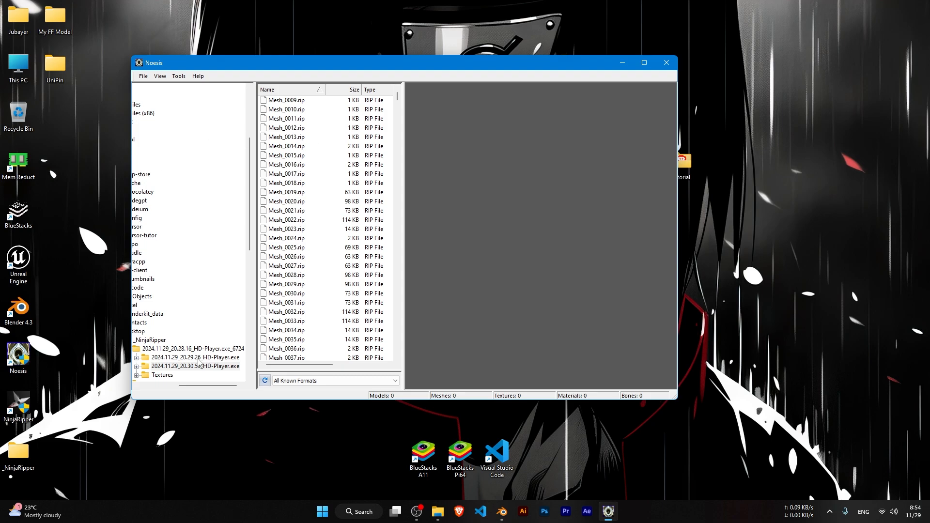
{"action": "left_click_drag", "start_coordinate": [221, 385], "coordinate": [183, 385]}
{"action": "scroll", "coordinate": [226, 359], "scroll_direction": "down", "scroll_amount": 1}
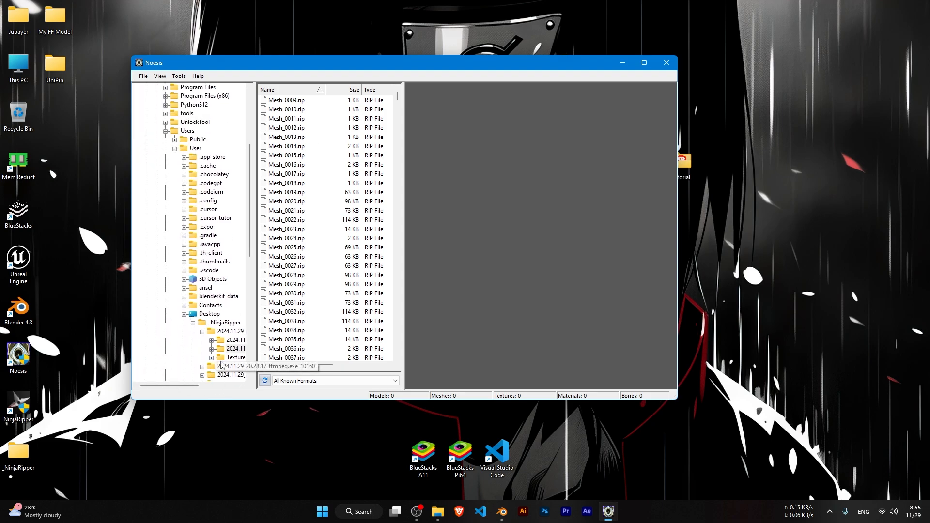
{"action": "left_click", "coordinate": [227, 358]}
Preview the DDS textures one after another through the Textures folder to see which images the rip contains.
{"action": "left_click", "coordinate": [295, 263]}
{"action": "scroll", "coordinate": [295, 264], "scroll_direction": "down", "scroll_amount": 2}
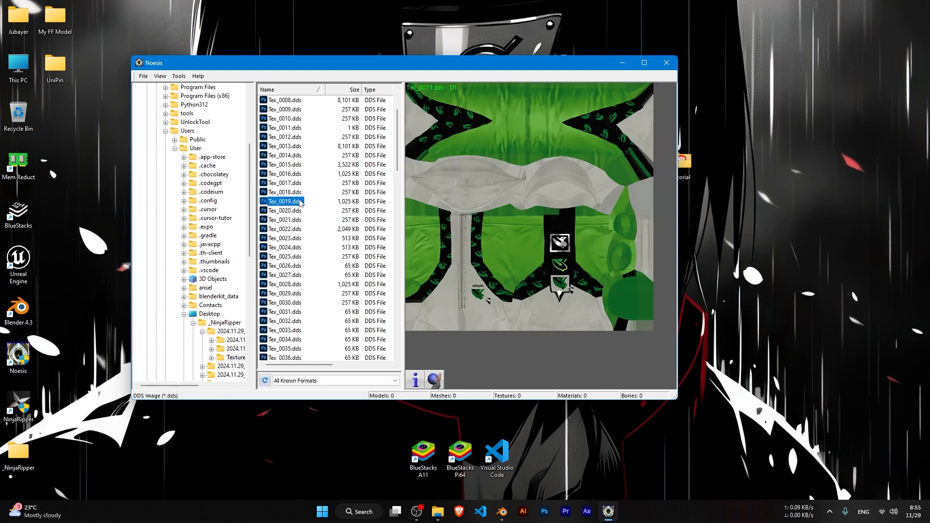
{"action": "left_click", "coordinate": [300, 265]}
{"action": "left_click", "coordinate": [300, 313]}
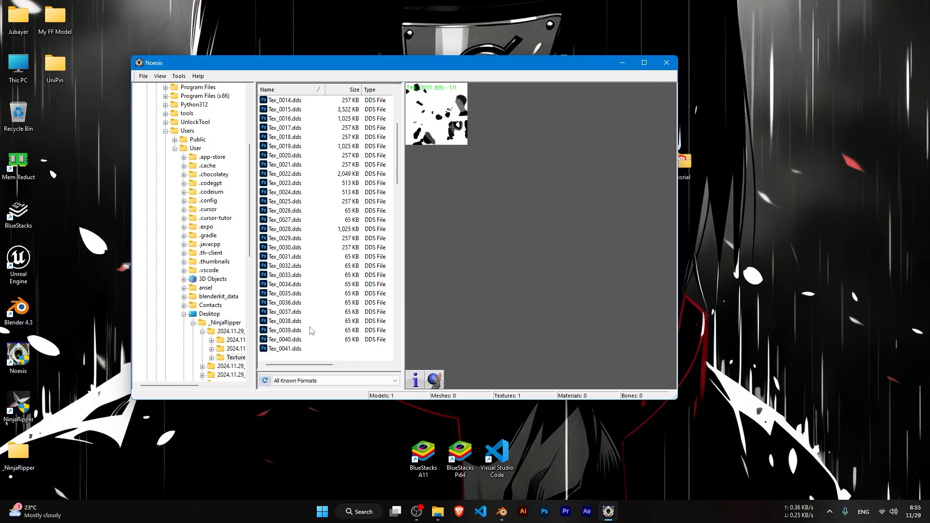
{"action": "left_click", "coordinate": [301, 320]}
{"action": "scroll", "coordinate": [298, 320], "scroll_direction": "down", "scroll_amount": 7}
{"action": "left_click", "coordinate": [293, 313]}
{"action": "scroll", "coordinate": [296, 320], "scroll_direction": "down", "scroll_amount": 6}
{"action": "left_click", "coordinate": [295, 312]}
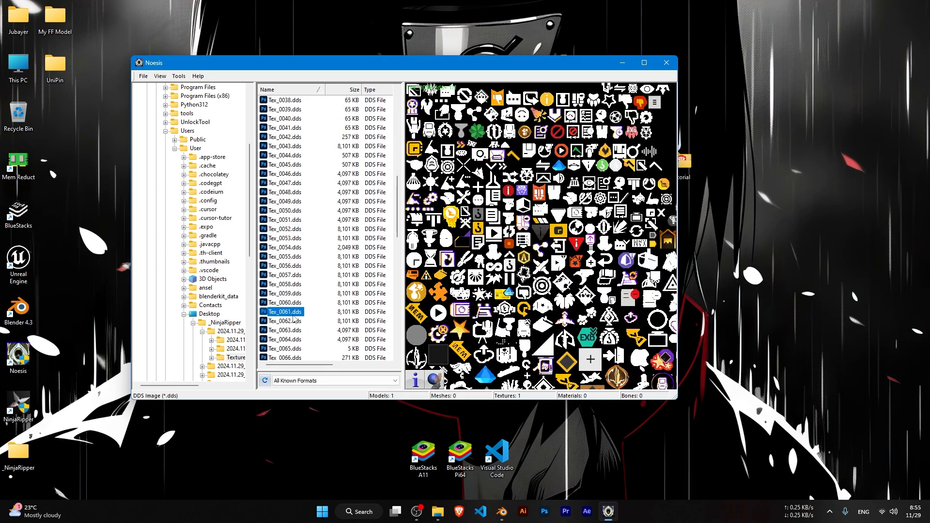
{"action": "scroll", "coordinate": [294, 319], "scroll_direction": "down", "scroll_amount": 3}
{"action": "left_click", "coordinate": [294, 315]}
{"action": "scroll", "coordinate": [294, 315], "scroll_direction": "down", "scroll_amount": 4}
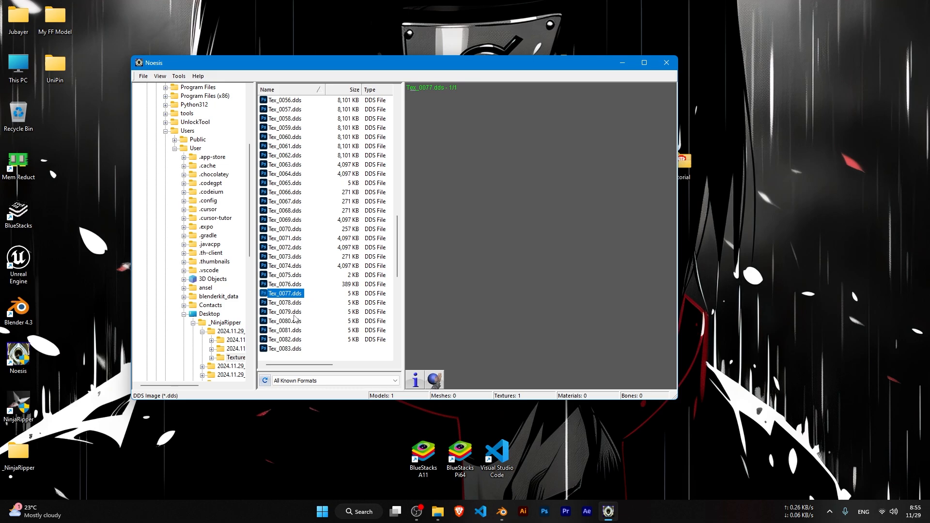
{"action": "left_click", "coordinate": [294, 314]}
{"action": "scroll", "coordinate": [294, 315], "scroll_direction": "down", "scroll_amount": 4}
{"action": "left_click", "coordinate": [293, 313]}
{"action": "scroll", "coordinate": [294, 314], "scroll_direction": "down", "scroll_amount": 4}
{"action": "left_click", "coordinate": [294, 312]}
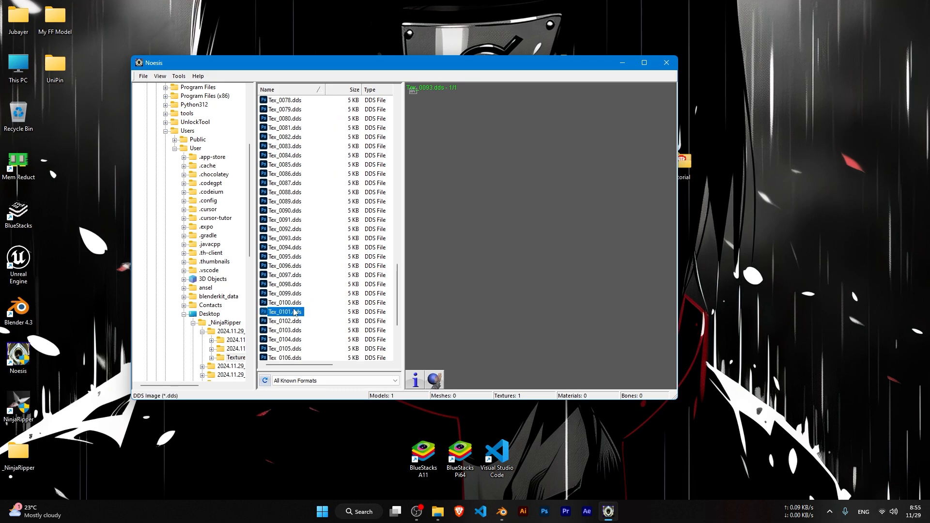
{"action": "scroll", "coordinate": [293, 313], "scroll_direction": "down", "scroll_amount": 4}
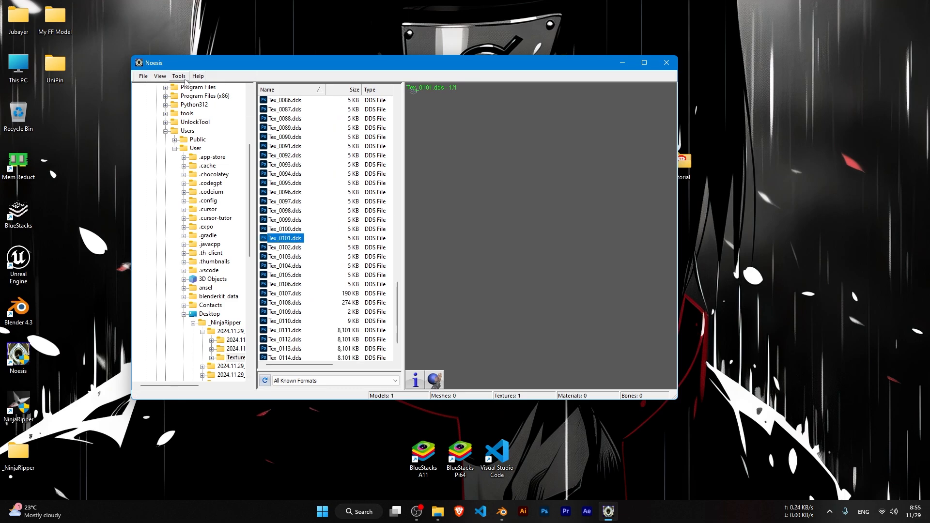
Open Noesis's Batch Process tool and set the output extension to png for dds input files.
{"action": "left_click", "coordinate": [185, 79]}
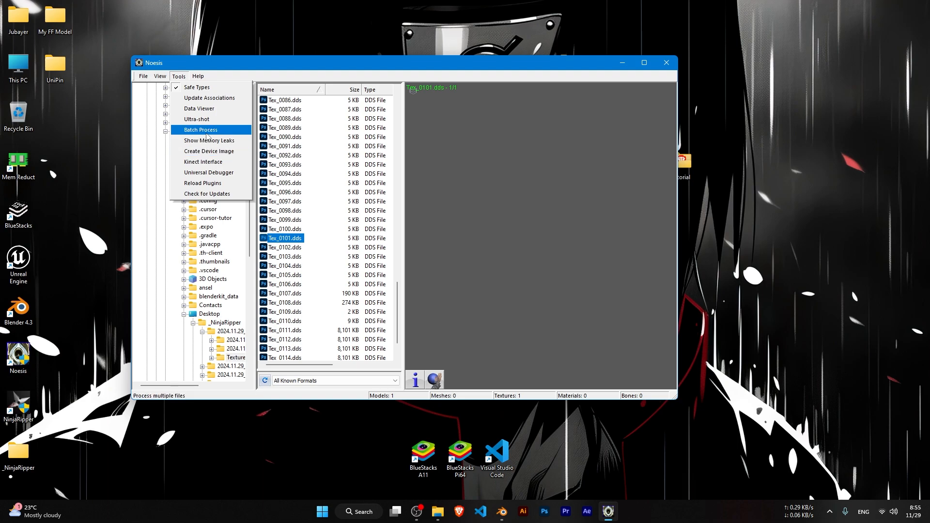
{"action": "left_click", "coordinate": [206, 130]}
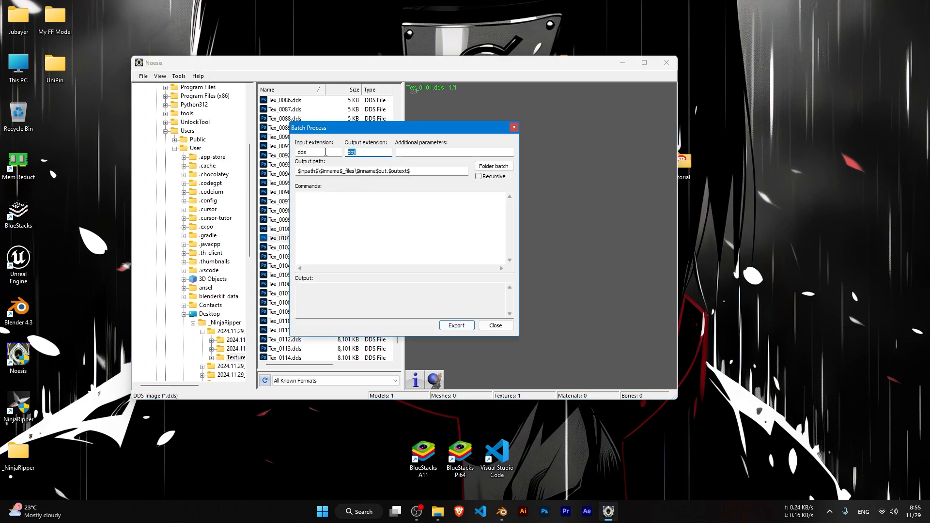
{"action": "type", "text": "png"}
{"action": "key", "text": "Return"}
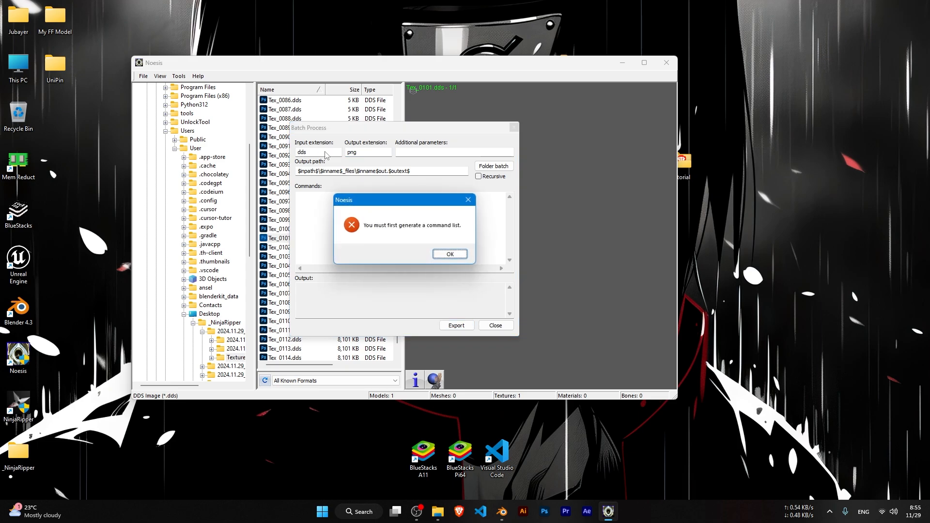
{"action": "left_click", "coordinate": [441, 254]}
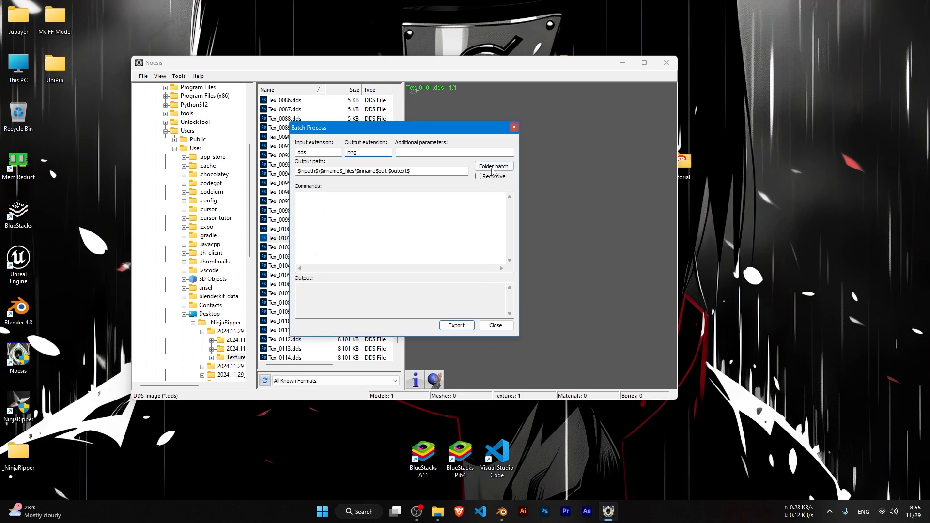
Generate the batch command list from the rip's Textures folder, export all textures, and close the Batch Process dialog.
{"action": "left_click", "coordinate": [493, 166]}
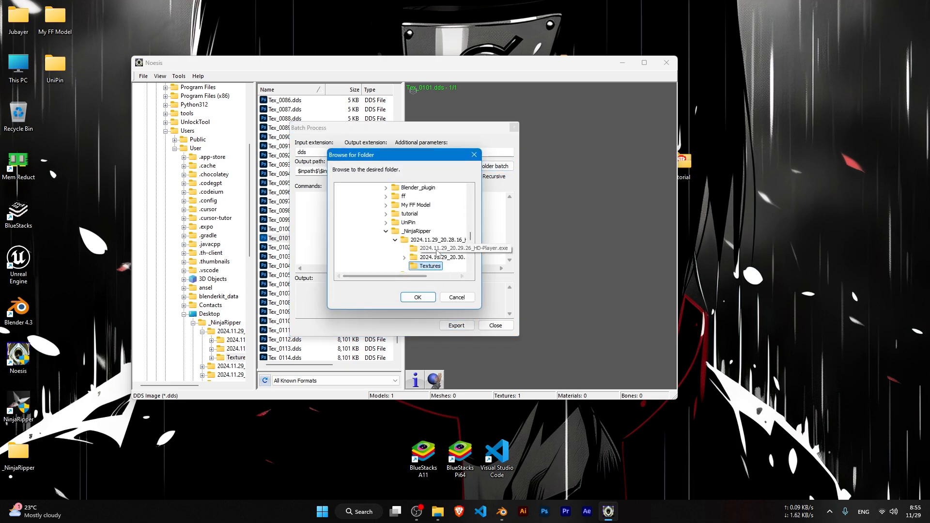
{"action": "left_click", "coordinate": [417, 297]}
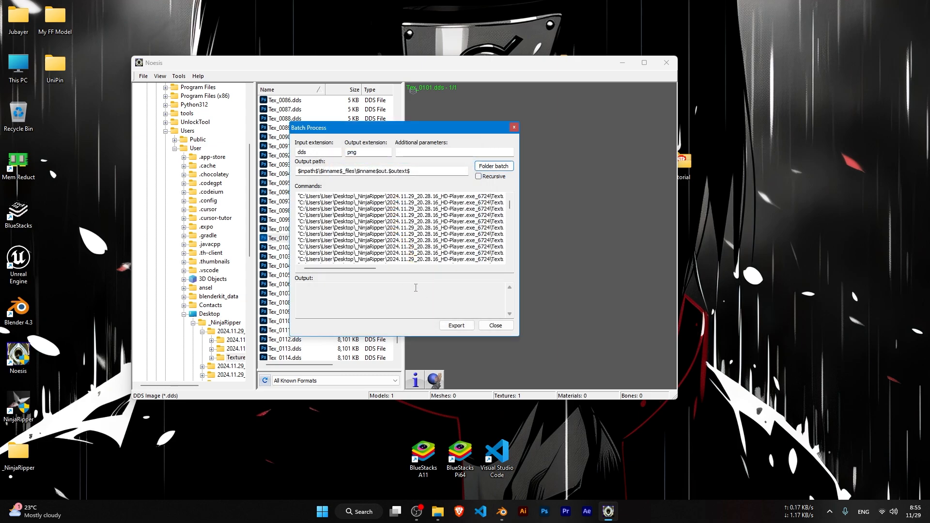
{"action": "scroll", "coordinate": [417, 249], "scroll_direction": "down", "scroll_amount": 6}
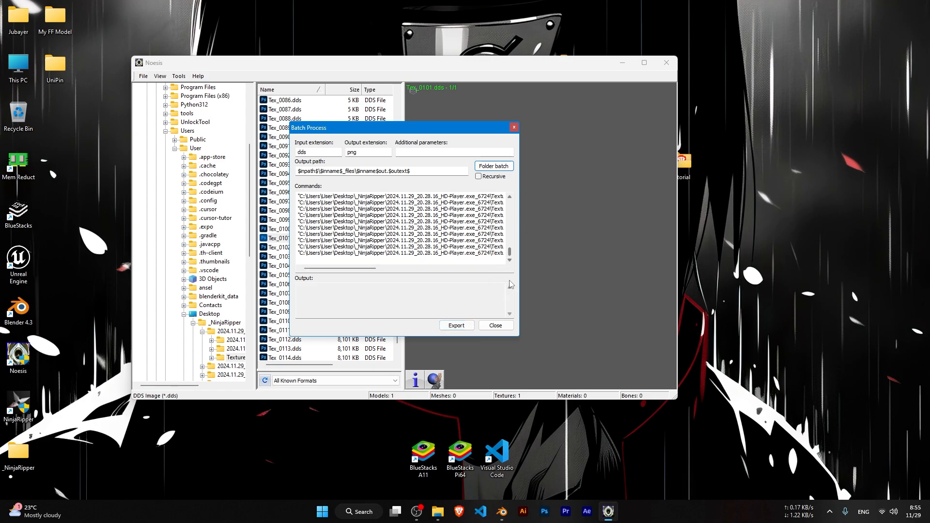
{"action": "left_click_drag", "start_coordinate": [509, 225], "coordinate": [511, 265]}
{"action": "left_click", "coordinate": [457, 329]}
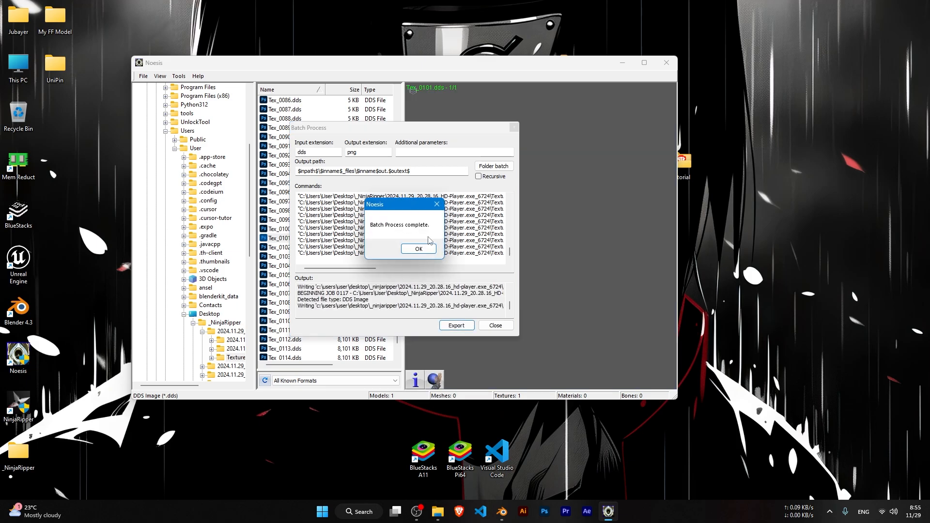
{"action": "left_click", "coordinate": [419, 248]}
{"action": "left_click", "coordinate": [514, 128]}
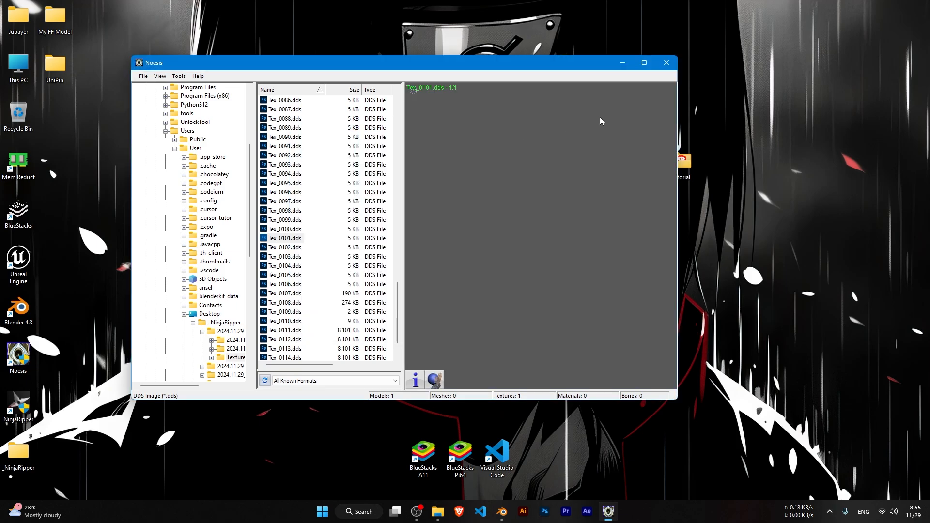
Close Noesis and open the Textures folder inside _NinjaRipper's 2024.11.29_20.28.16_HD-Player.exe_6724 folder in File Explorer.
{"action": "left_click", "coordinate": [667, 63]}
{"action": "double_click", "coordinate": [18, 453]}
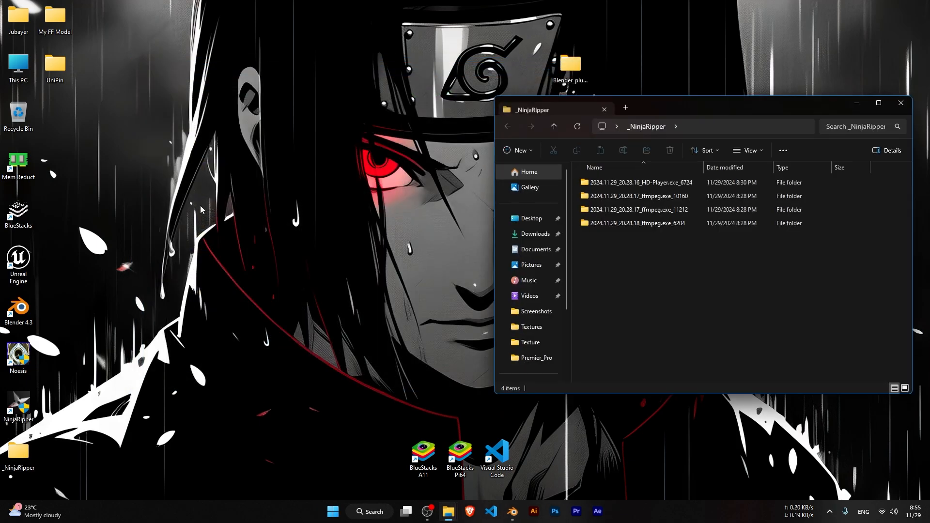
{"action": "double_click", "coordinate": [618, 183]}
{"action": "double_click", "coordinate": [611, 195]}
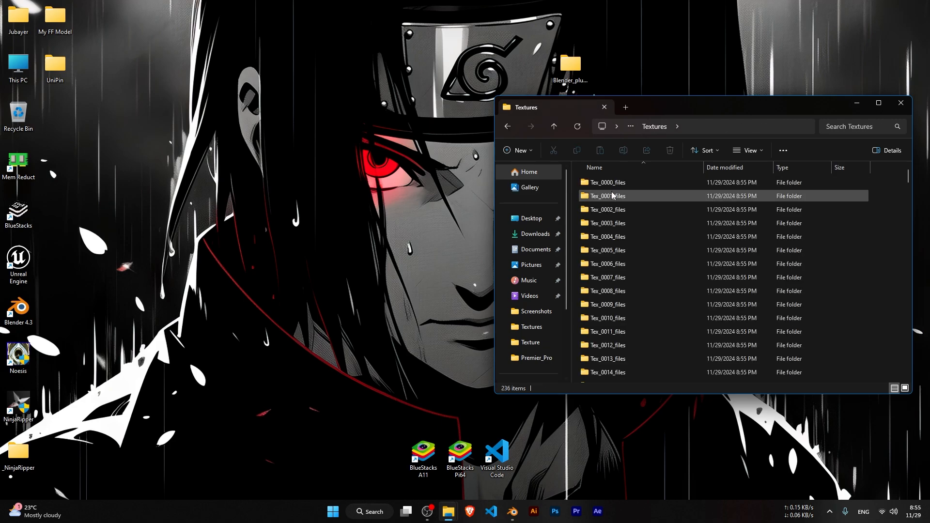
Search the Textures folder for .png and copy all the found files.
{"action": "left_click", "coordinate": [851, 127]}
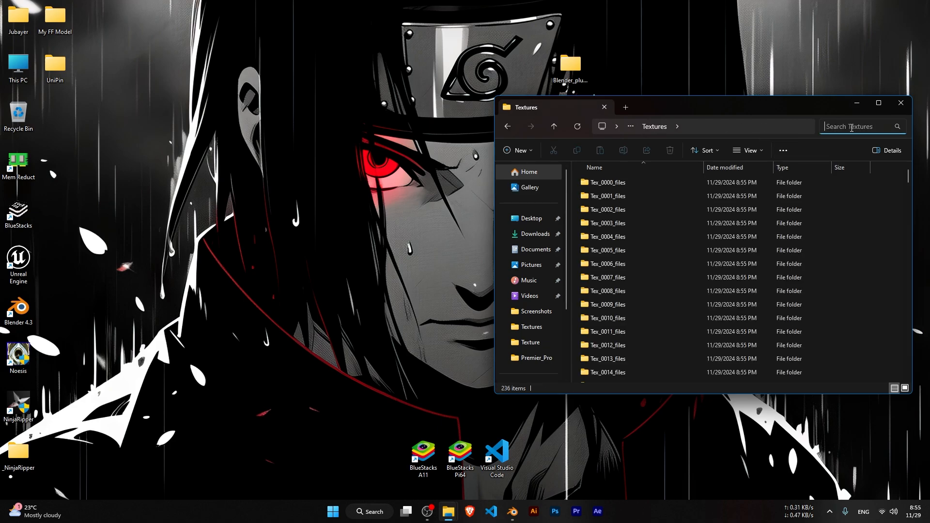
{"action": "type", "text": ".pm"}
{"action": "key", "text": "BackSpace"}
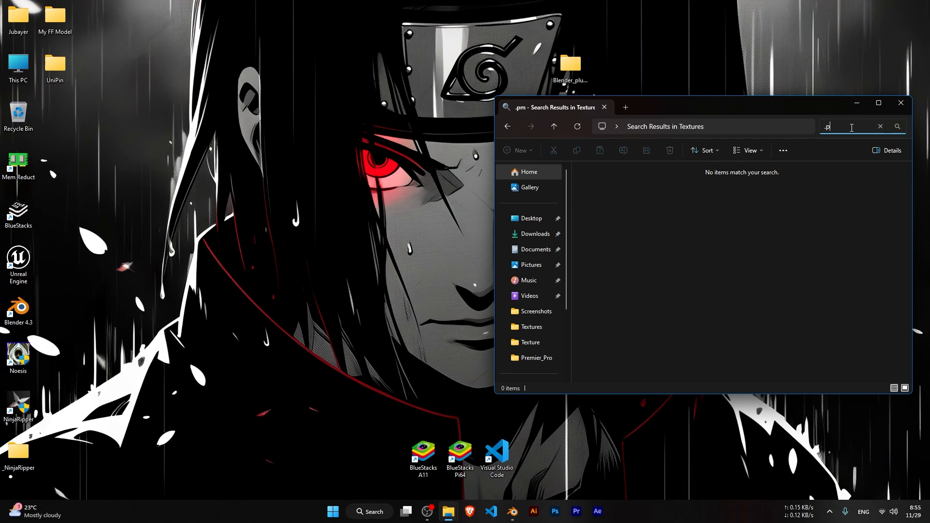
{"action": "type", "text": "ng"}
{"action": "left_click", "coordinate": [718, 200]}
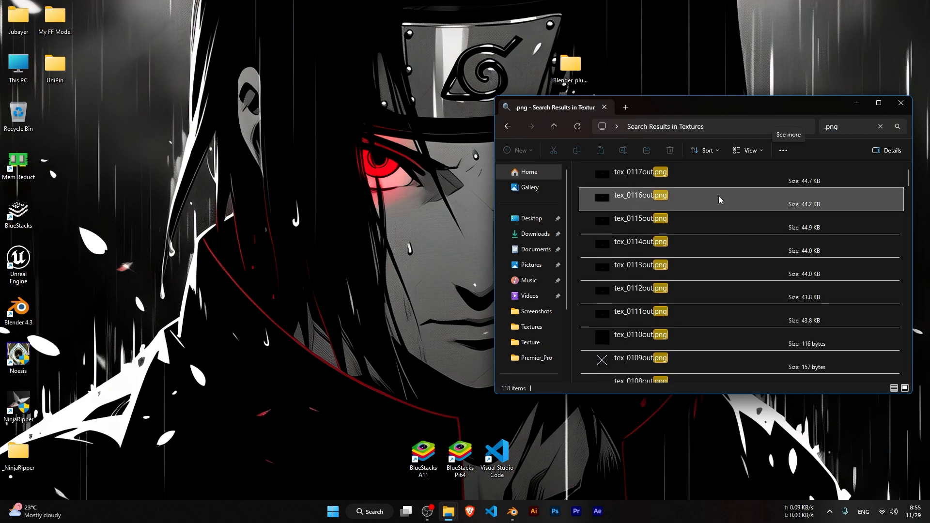
{"action": "key", "text": "ctrl+a"}
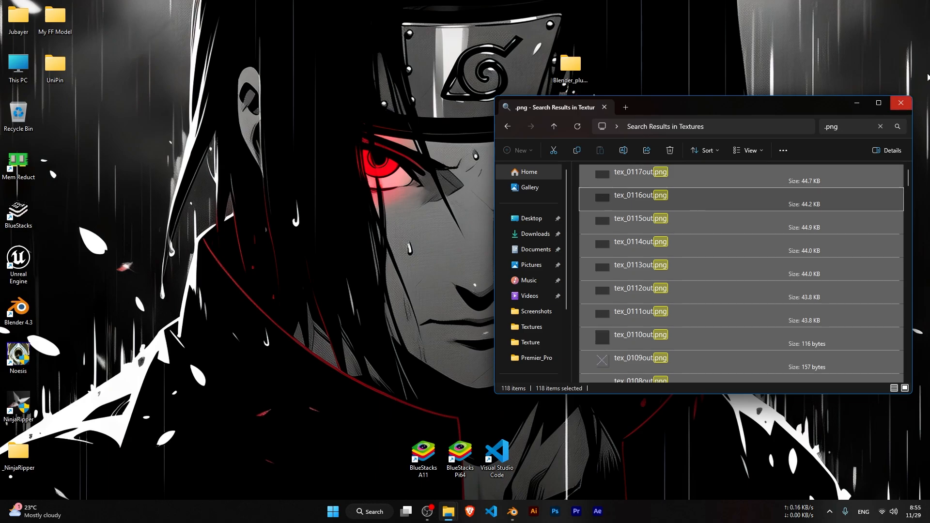
Open the png folder inside the desktop's ff folder and paste the copied PNG textures into it.
{"action": "left_click", "coordinate": [856, 102]}
{"action": "double_click", "coordinate": [607, 212]}
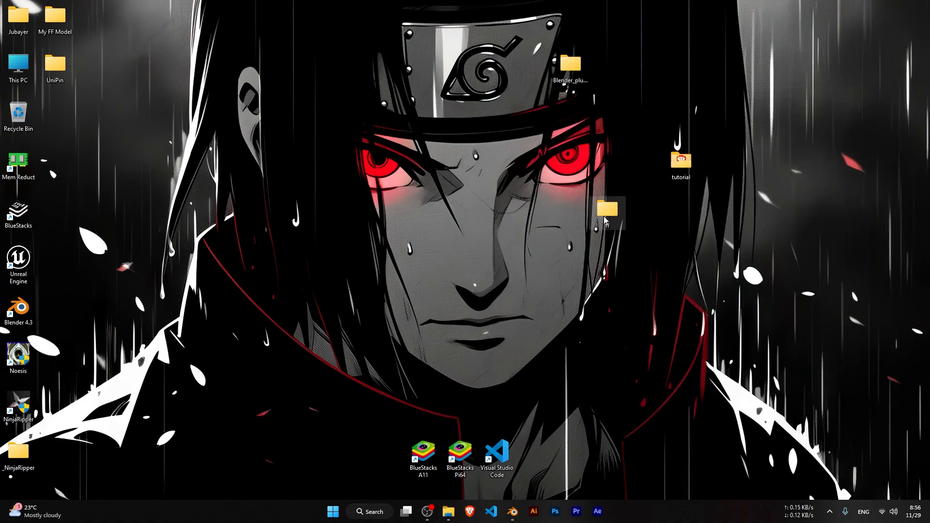
{"action": "double_click", "coordinate": [606, 209]}
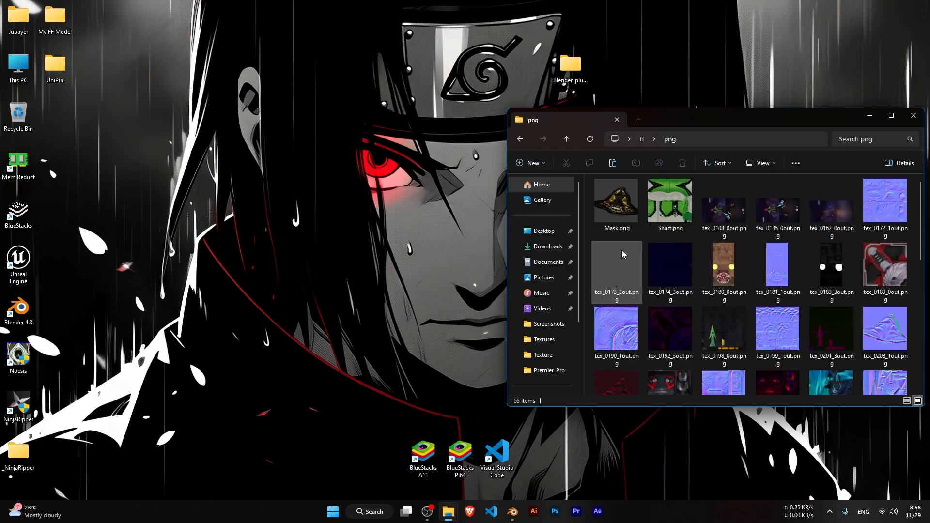
{"action": "key", "text": "ctrl+v"}
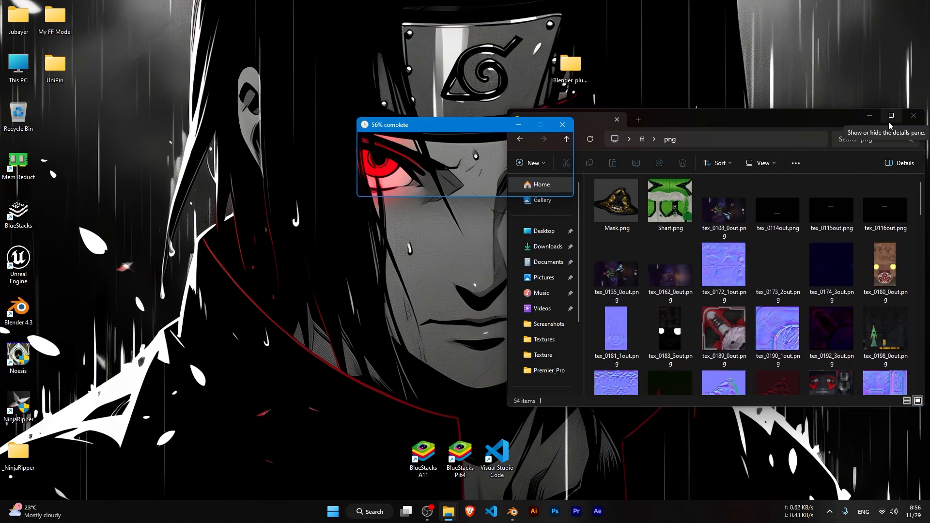
{"action": "left_click", "coordinate": [873, 116]}
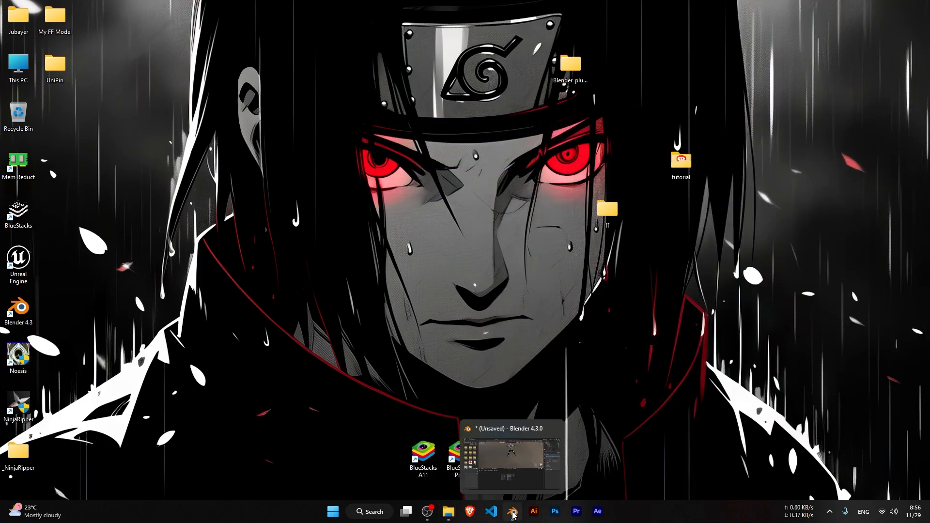
Switch to Blender, refresh the ff\png folder over it, and select the pants mesh PAnt.rip in the viewport.
{"action": "left_click", "coordinate": [513, 512]}
{"action": "mouse_move", "coordinate": [447, 518]}
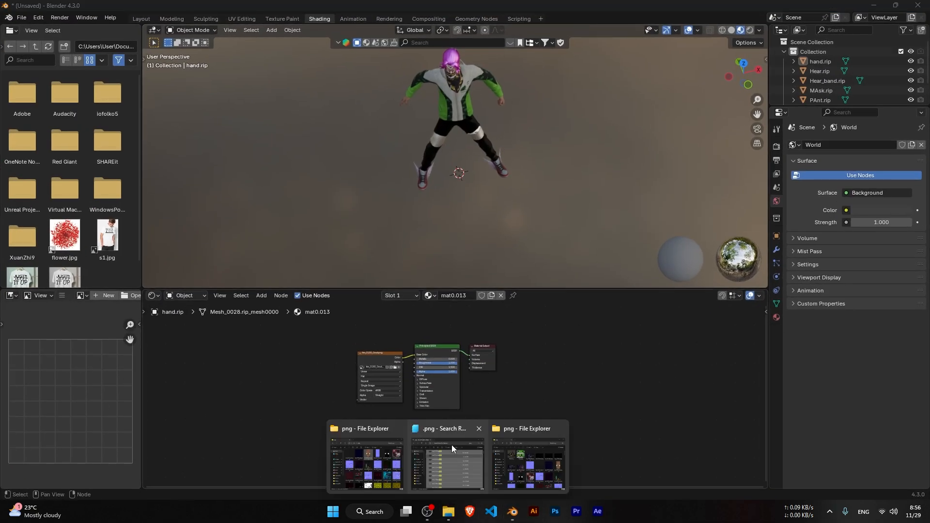
{"action": "left_click", "coordinate": [527, 455]}
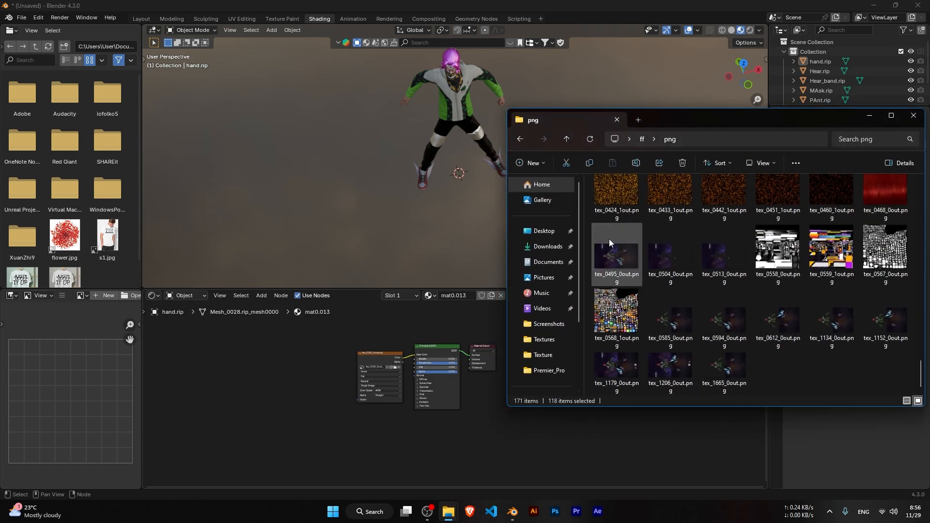
{"action": "left_click", "coordinate": [590, 139]}
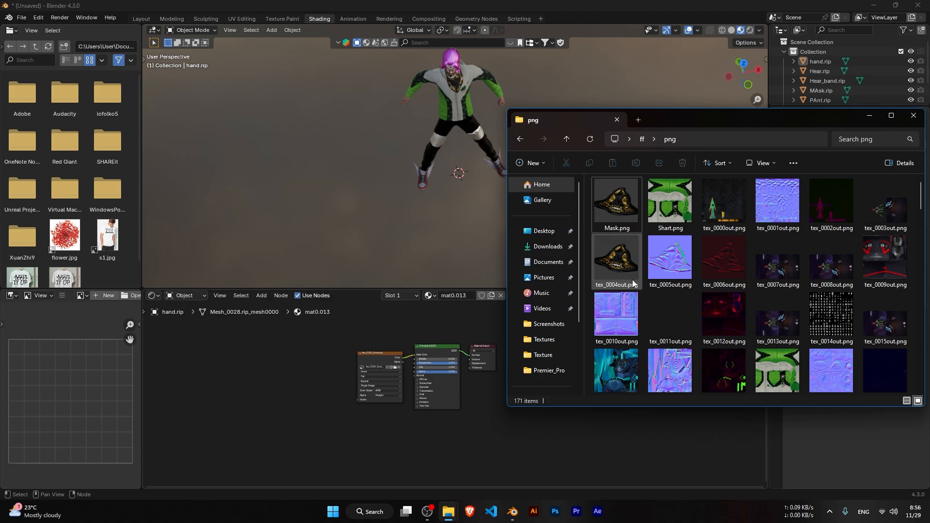
{"action": "left_click", "coordinate": [436, 137]}
{"action": "left_click", "coordinate": [436, 137]}
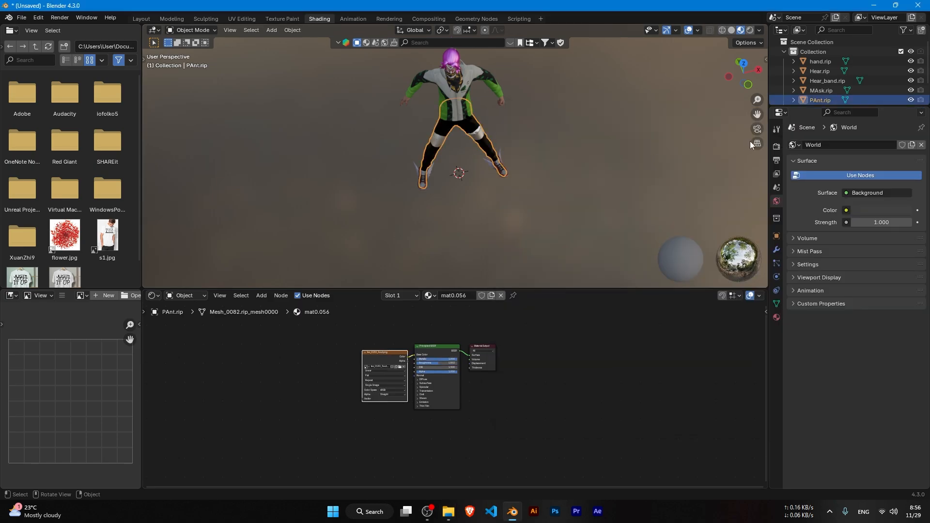
Examine the texture thumbnails throughout the ff\png folder to identify which images belong to the character's parts.
{"action": "mouse_move", "coordinate": [448, 510]}
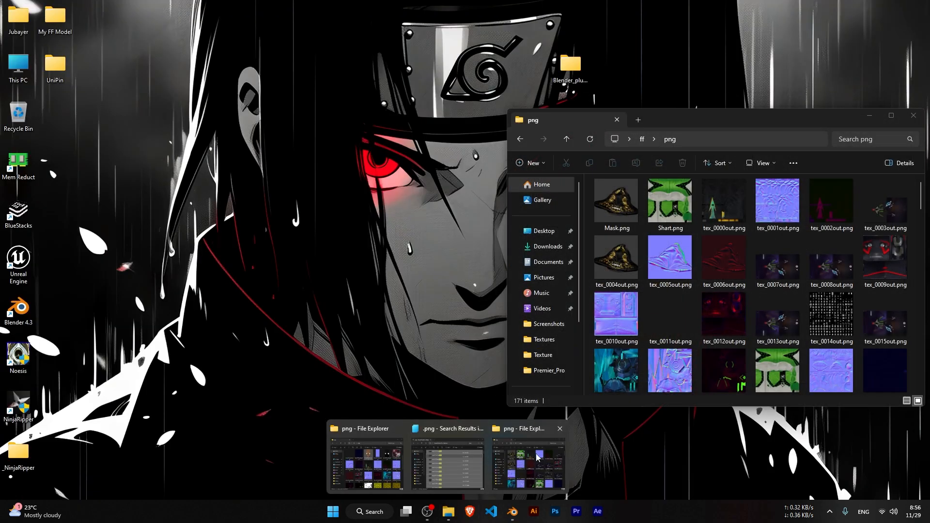
{"action": "left_click", "coordinate": [523, 463]}
{"action": "scroll", "coordinate": [775, 266], "scroll_direction": "down", "scroll_amount": 5}
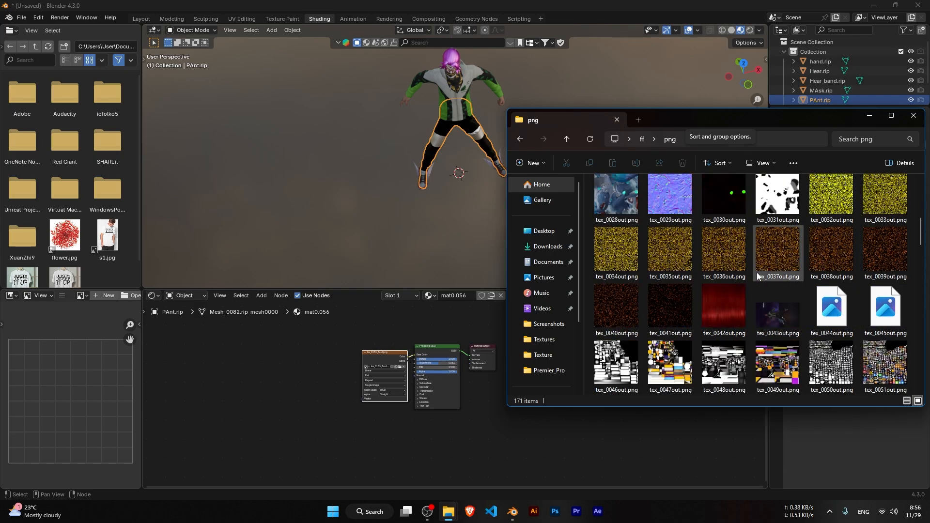
{"action": "scroll", "coordinate": [775, 266], "scroll_direction": "up", "scroll_amount": 5}
{"action": "scroll", "coordinate": [862, 303], "scroll_direction": "down", "scroll_amount": 3}
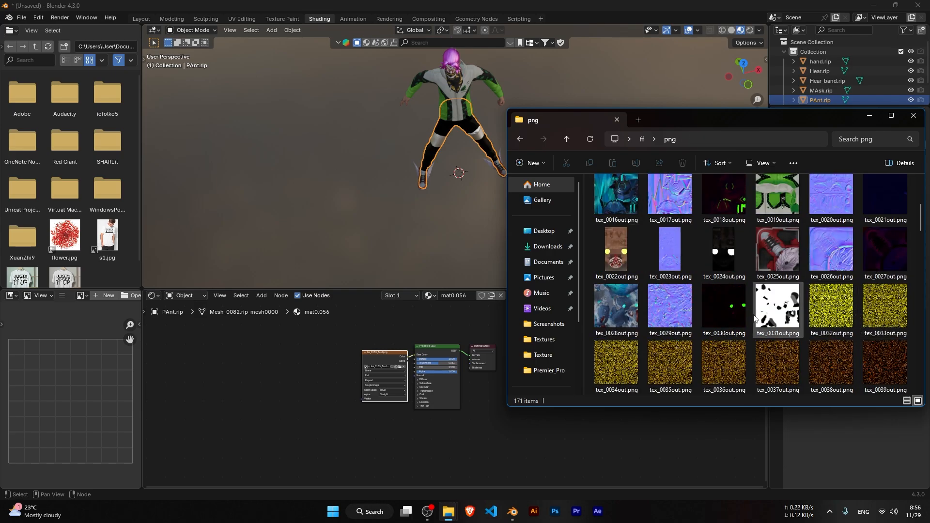
{"action": "scroll", "coordinate": [741, 276], "scroll_direction": "down", "scroll_amount": 2}
{"action": "scroll", "coordinate": [770, 274], "scroll_direction": "up", "scroll_amount": 5}
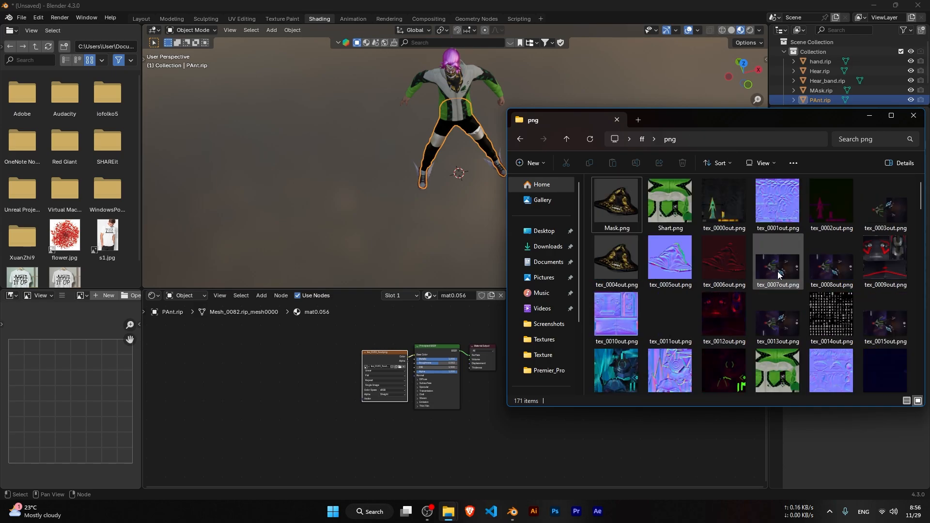
{"action": "scroll", "coordinate": [778, 275], "scroll_direction": "down", "scroll_amount": 3}
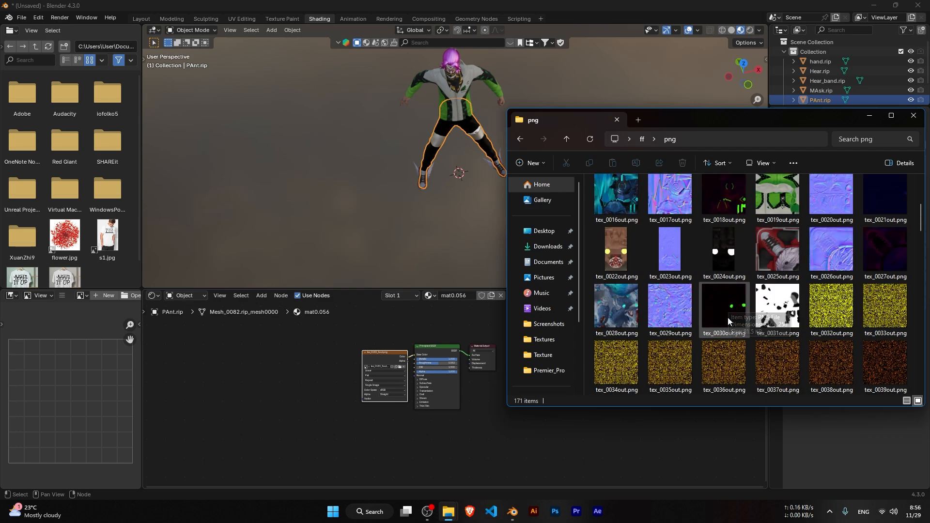
{"action": "scroll", "coordinate": [737, 313], "scroll_direction": "up", "scroll_amount": 3}
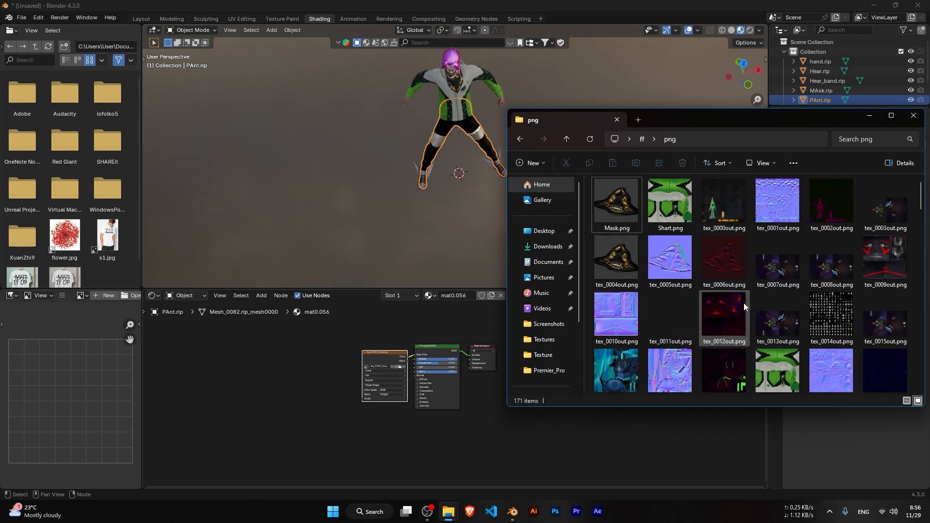
{"action": "scroll", "coordinate": [818, 281], "scroll_direction": "down", "scroll_amount": 9}
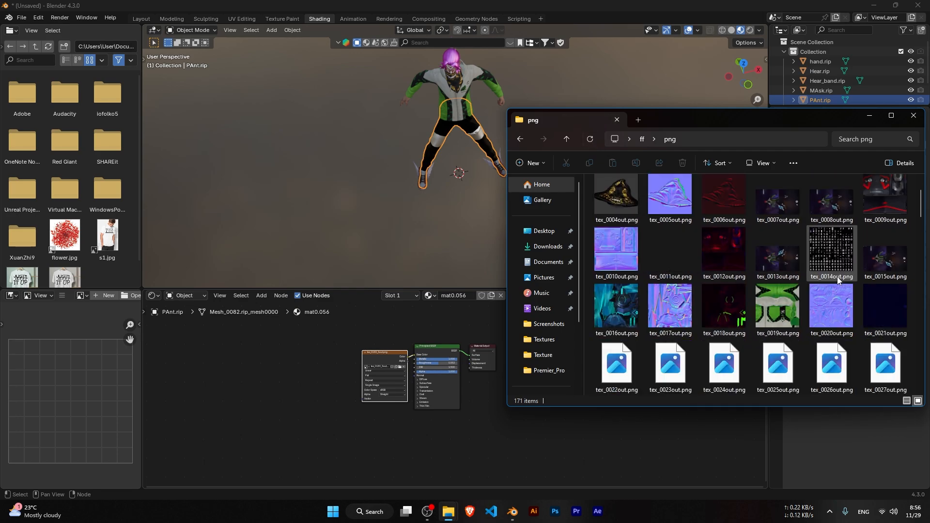
{"action": "scroll", "coordinate": [835, 283], "scroll_direction": "down", "scroll_amount": 10}
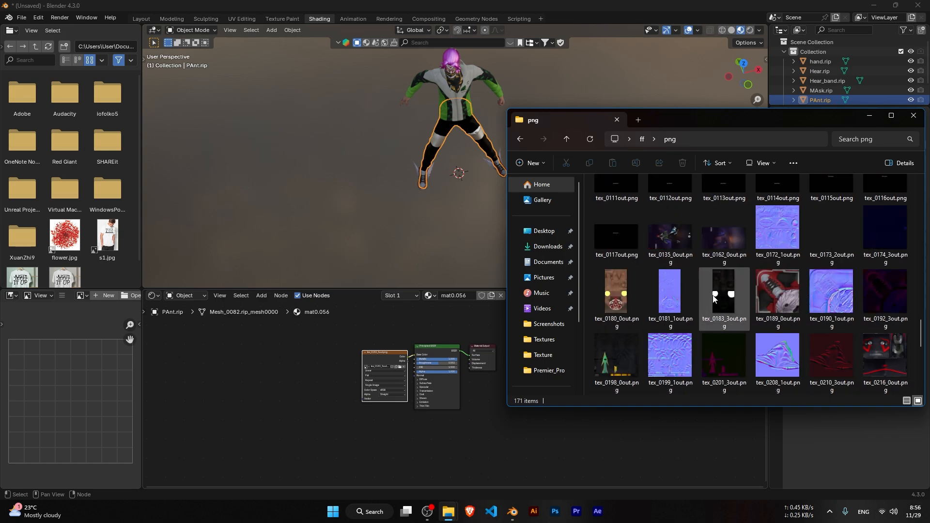
{"action": "scroll", "coordinate": [714, 298], "scroll_direction": "up", "scroll_amount": 1}
{"action": "scroll", "coordinate": [743, 317], "scroll_direction": "down", "scroll_amount": 3}
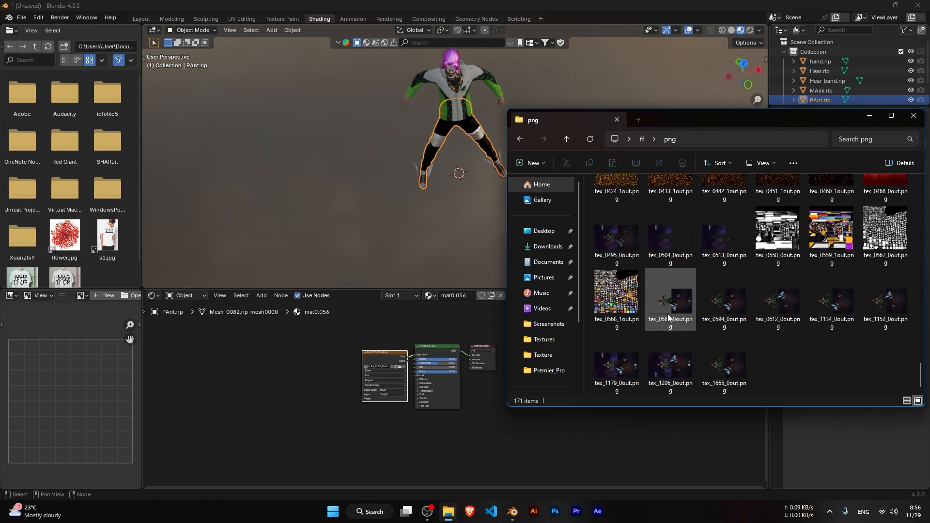
{"action": "scroll", "coordinate": [730, 314], "scroll_direction": "up", "scroll_amount": 2}
{"action": "scroll", "coordinate": [789, 319], "scroll_direction": "up", "scroll_amount": 2}
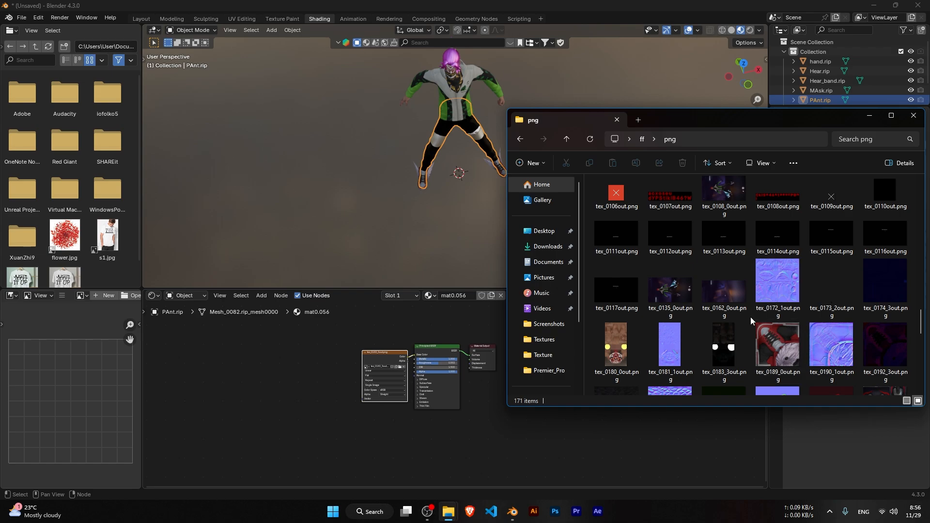
{"action": "scroll", "coordinate": [749, 316], "scroll_direction": "up", "scroll_amount": 10}
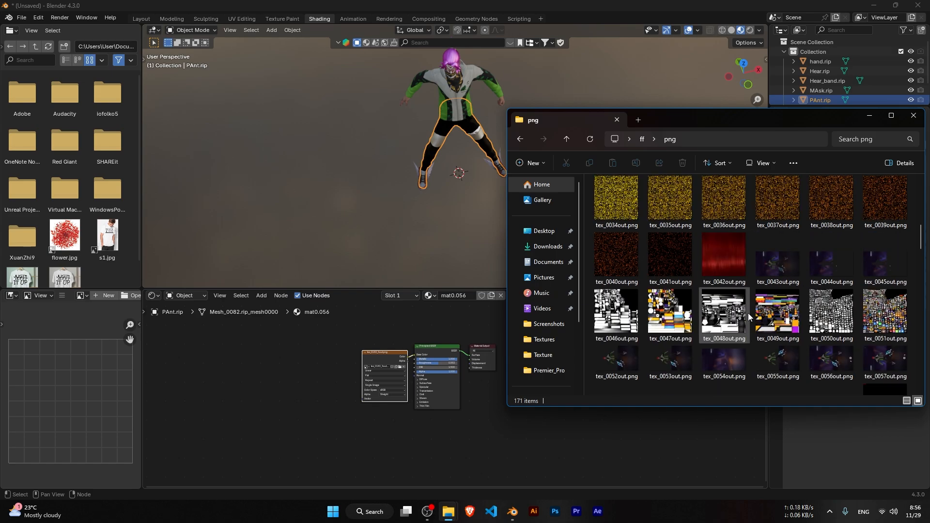
{"action": "scroll", "coordinate": [770, 317], "scroll_direction": "up", "scroll_amount": 2}
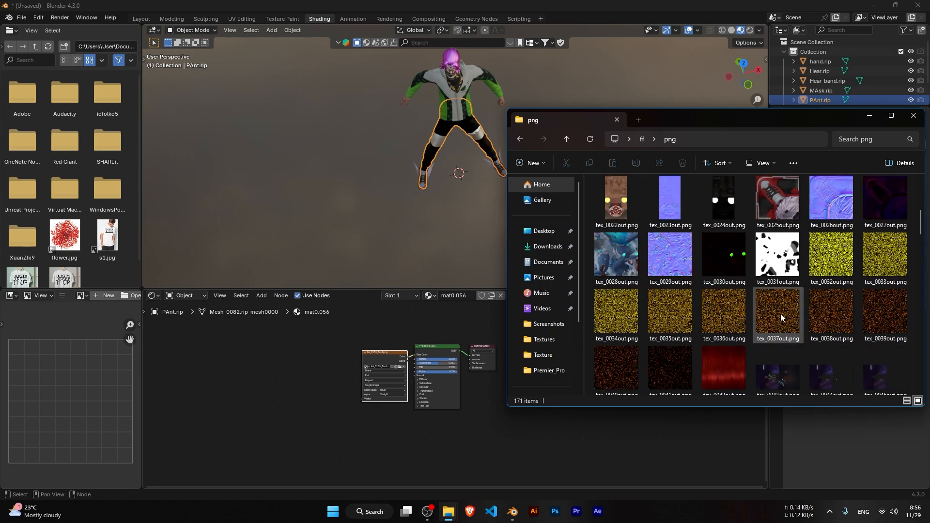
Check the texture thumbnails in the png folder again for a pants image and return to the pants in Blender.
{"action": "scroll", "coordinate": [780, 313], "scroll_direction": "up", "scroll_amount": 2}
{"action": "scroll", "coordinate": [780, 313], "scroll_direction": "down", "scroll_amount": 7}
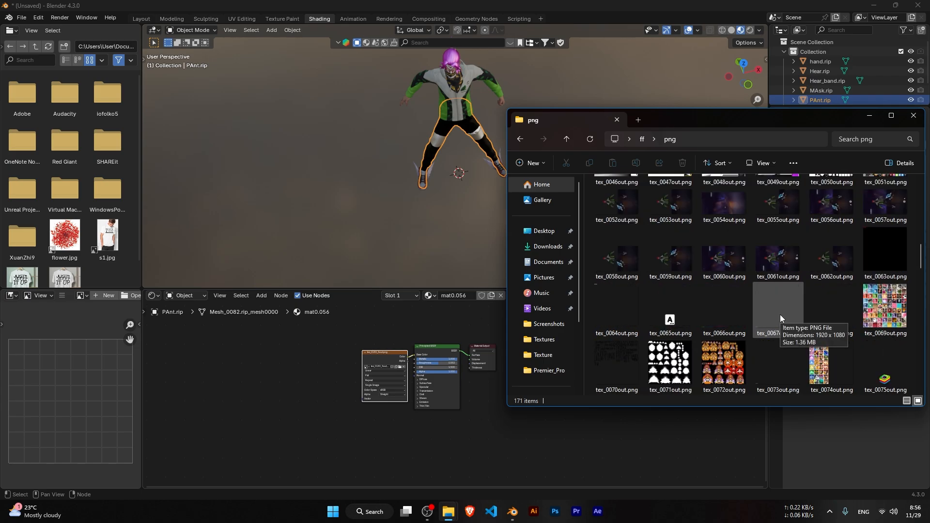
{"action": "scroll", "coordinate": [795, 314], "scroll_direction": "up", "scroll_amount": 3}
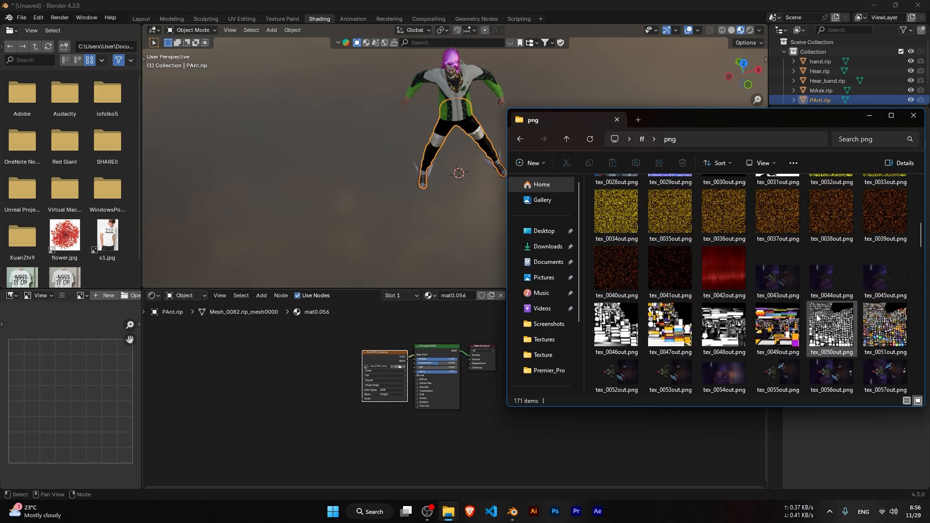
{"action": "scroll", "coordinate": [817, 315], "scroll_direction": "up", "scroll_amount": 1}
{"action": "left_click", "coordinate": [869, 115]}
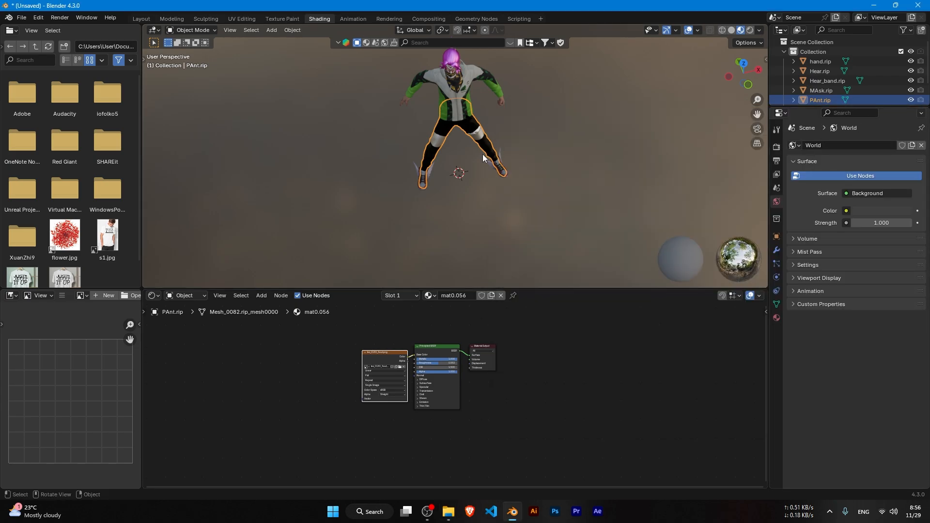
{"action": "scroll", "coordinate": [455, 138], "scroll_direction": "up", "scroll_amount": 4}
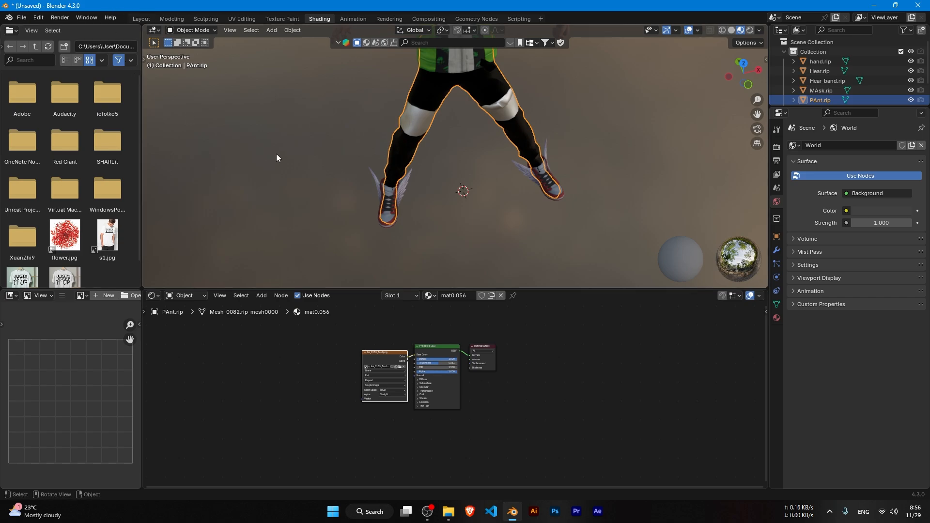
Switch to the Layout workspace, deselect the pants and display the model in Material Preview shading.
{"action": "left_click", "coordinate": [144, 18]}
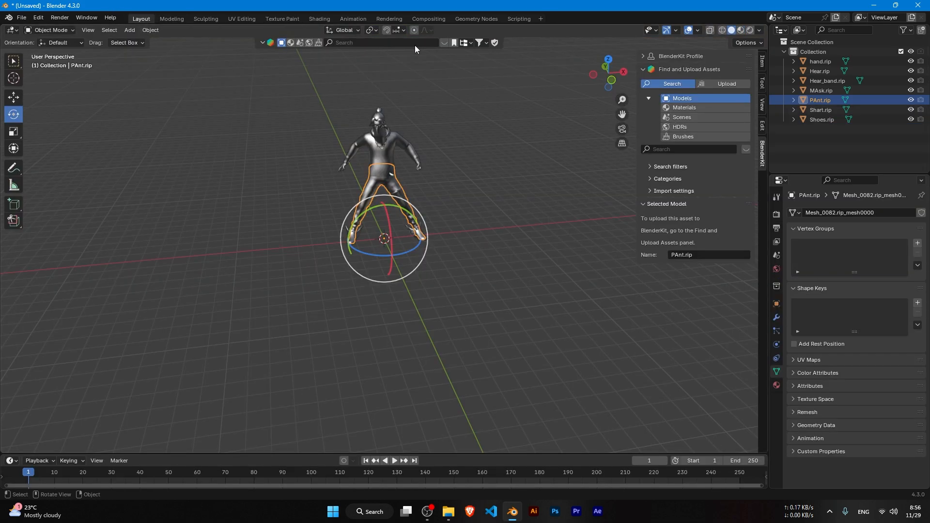
{"action": "left_click", "coordinate": [449, 126]}
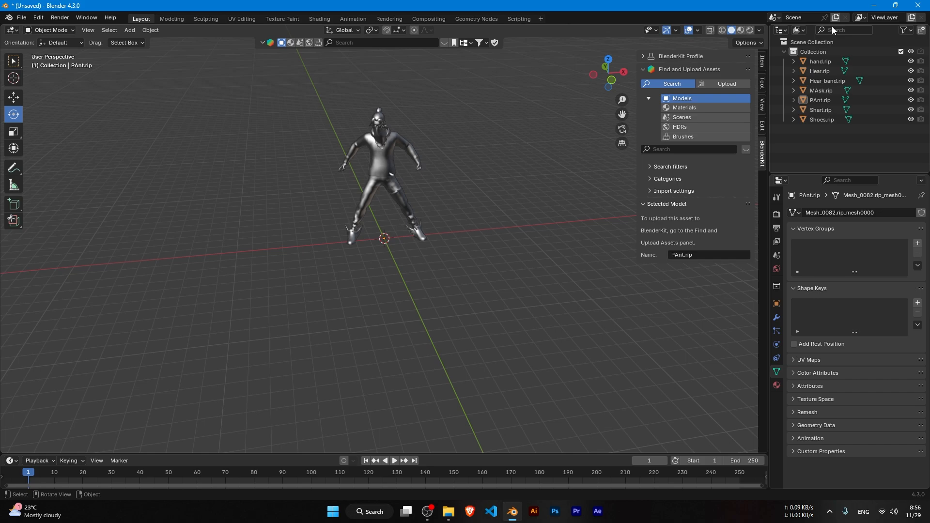
{"action": "left_click", "coordinate": [740, 30]}
{"action": "scroll", "coordinate": [51, 78], "scroll_direction": "up", "scroll_amount": 4}
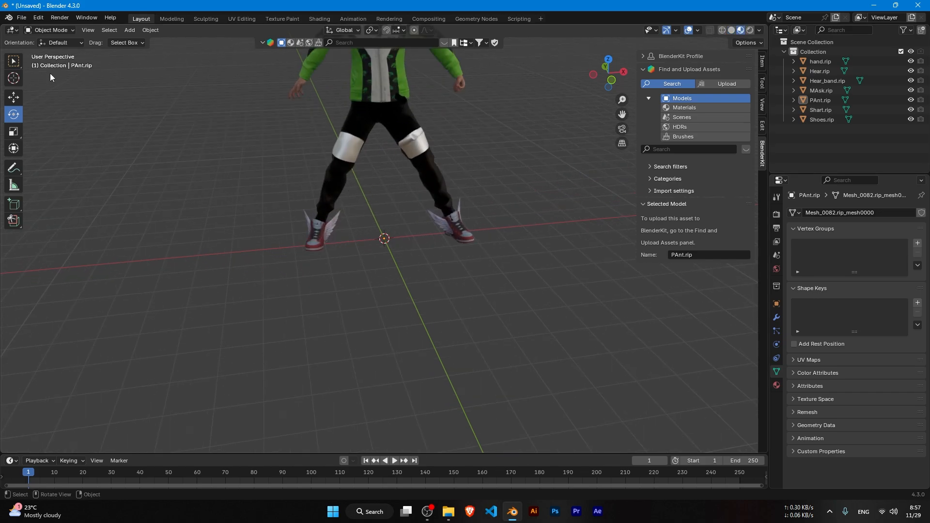
Inspect the pants mesh in Edit Mode around the white knee bands and return to Object Mode.
{"action": "key", "text": "Tab"}
{"action": "scroll", "coordinate": [222, 143], "scroll_direction": "up", "scroll_amount": 2}
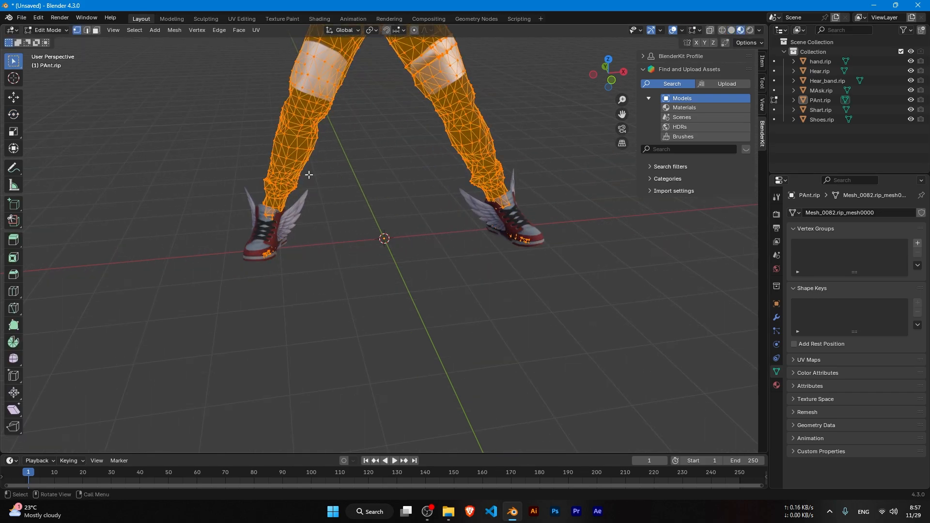
{"action": "key", "text": "alt+a"}
{"action": "scroll", "coordinate": [352, 162], "scroll_direction": "up", "scroll_amount": 3}
{"action": "scroll", "coordinate": [353, 163], "scroll_direction": "down", "scroll_amount": 5}
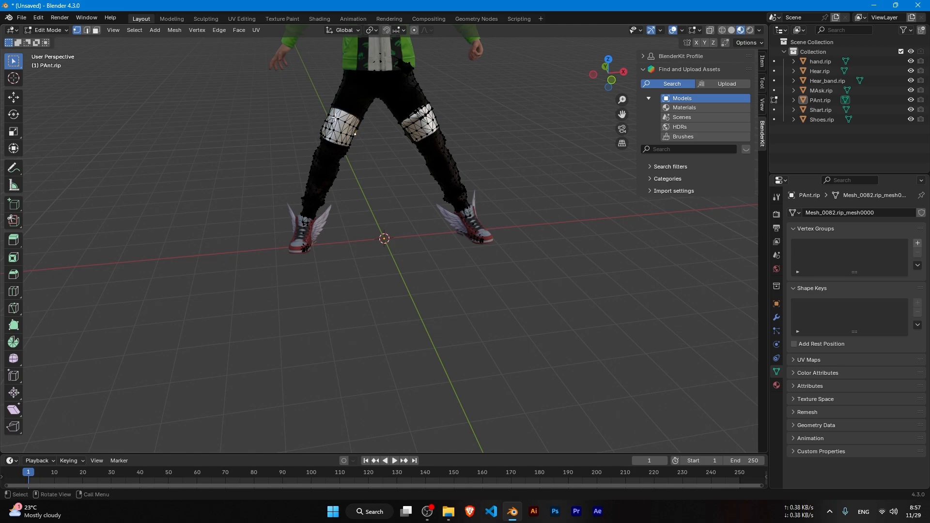
{"action": "middle_click_drag", "start_coordinate": [360, 152], "coordinate": [496, 180]}
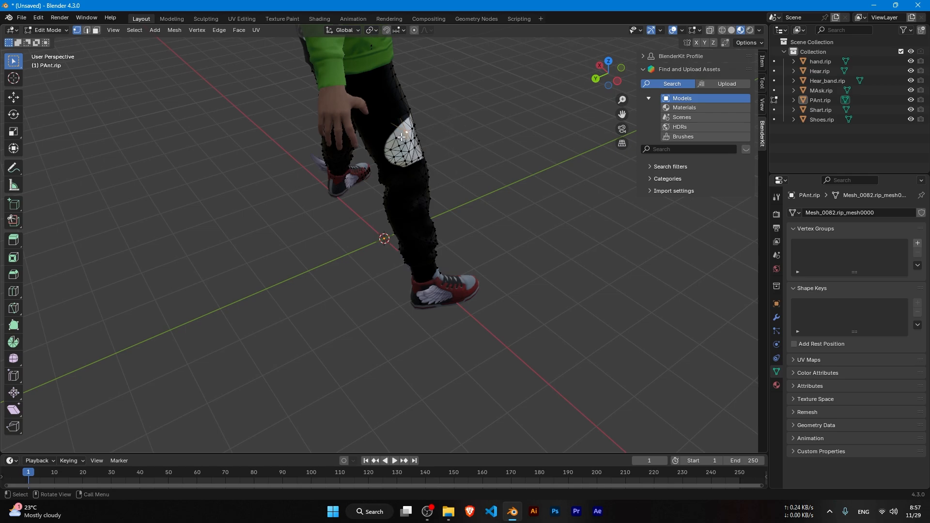
{"action": "left_click_drag", "start_coordinate": [439, 127], "coordinate": [402, 139]}
{"action": "scroll", "coordinate": [463, 148], "scroll_direction": "down", "scroll_amount": 1}
{"action": "scroll", "coordinate": [465, 147], "scroll_direction": "up", "scroll_amount": 1}
{"action": "left_click", "coordinate": [466, 147]}
{"action": "key", "text": "Tab"}
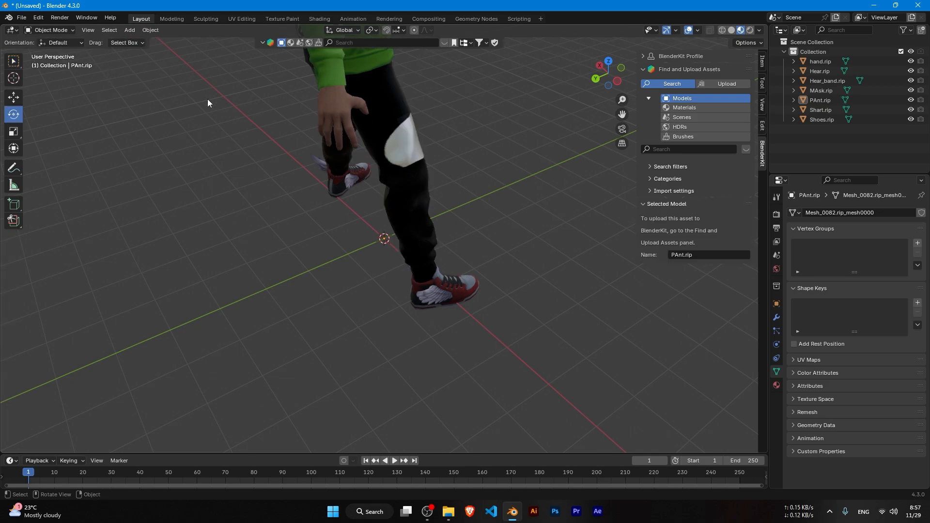
In the Shading workspace, disconnect the image texture from the PAnt.rip material's Base Color and set that color to black (#000000).
{"action": "left_click", "coordinate": [396, 186]}
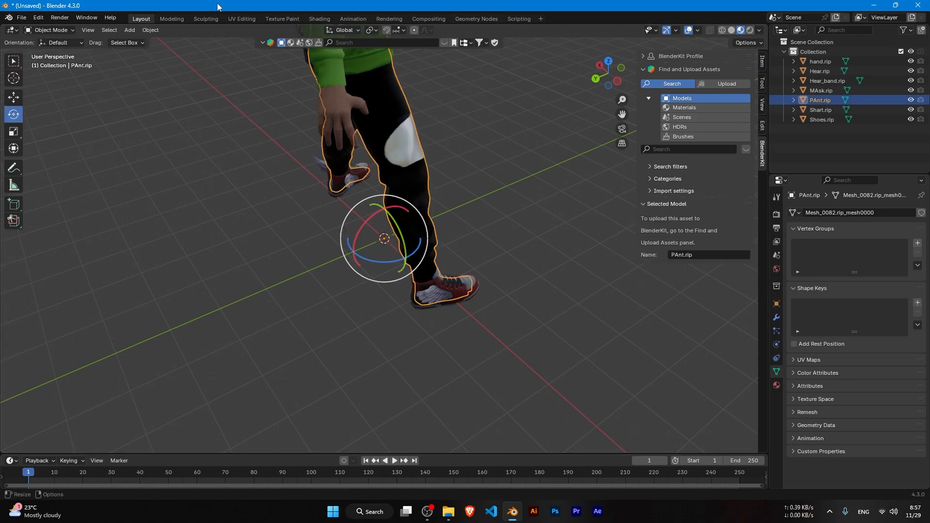
{"action": "left_click", "coordinate": [319, 19]}
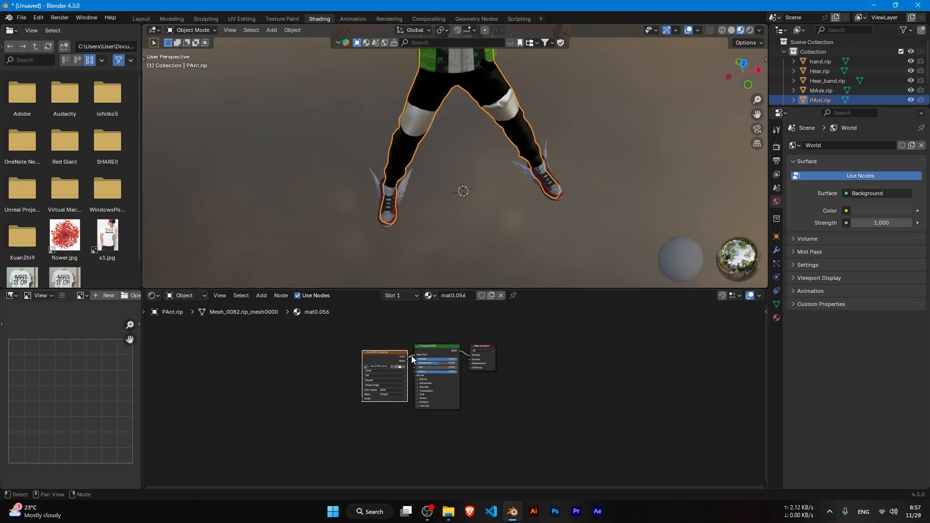
{"action": "left_click_drag", "start_coordinate": [415, 355], "coordinate": [407, 355]}
{"action": "scroll", "coordinate": [458, 383], "scroll_direction": "up", "scroll_amount": 3}
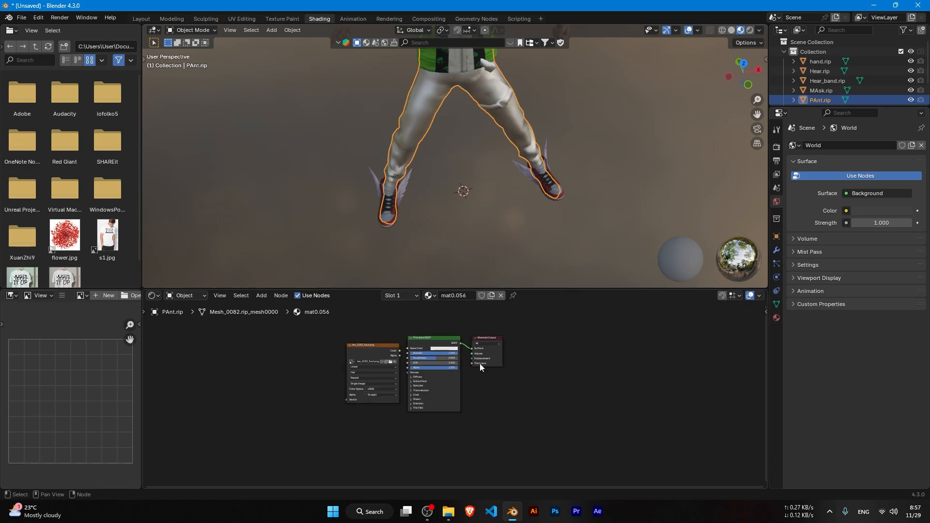
{"action": "left_click", "coordinate": [444, 336]}
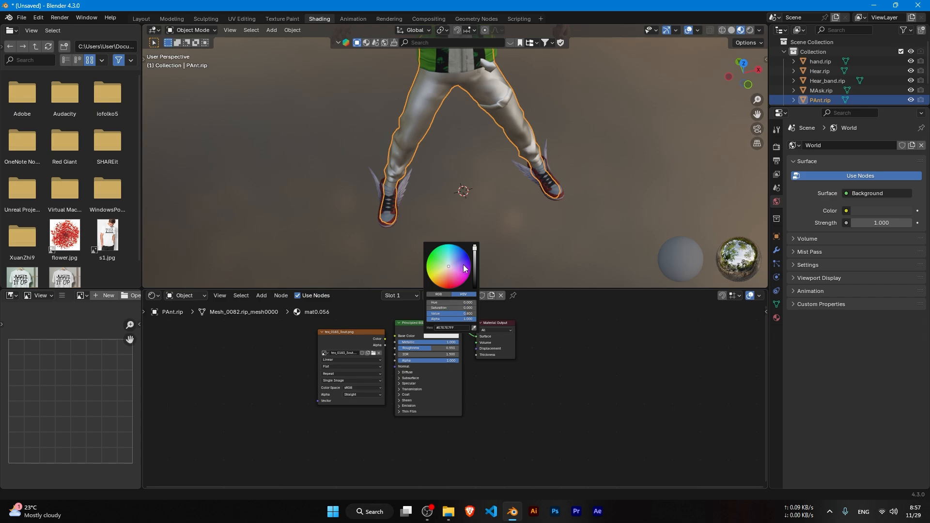
{"action": "left_click_drag", "start_coordinate": [474, 252], "coordinate": [474, 287]}
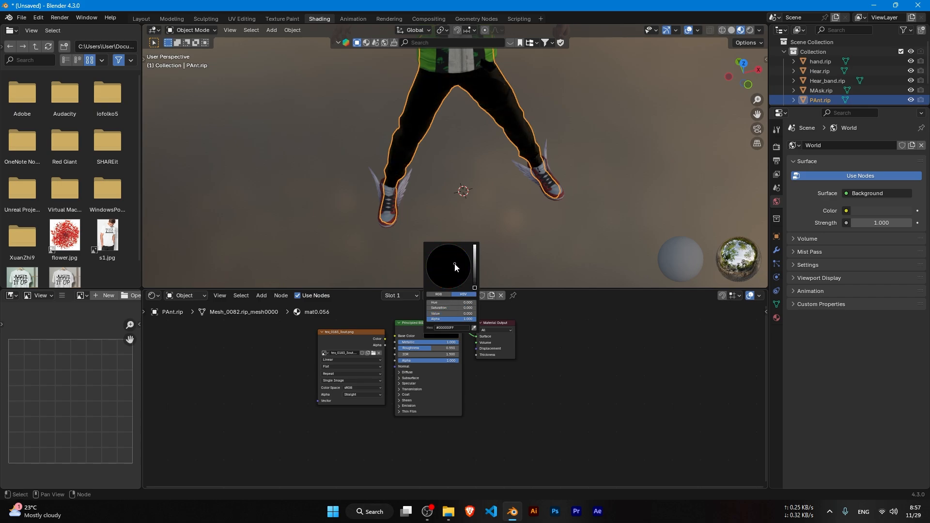
{"action": "middle_click_drag", "start_coordinate": [527, 188], "coordinate": [466, 129]}
{"action": "scroll", "coordinate": [467, 129], "scroll_direction": "down", "scroll_amount": 3}
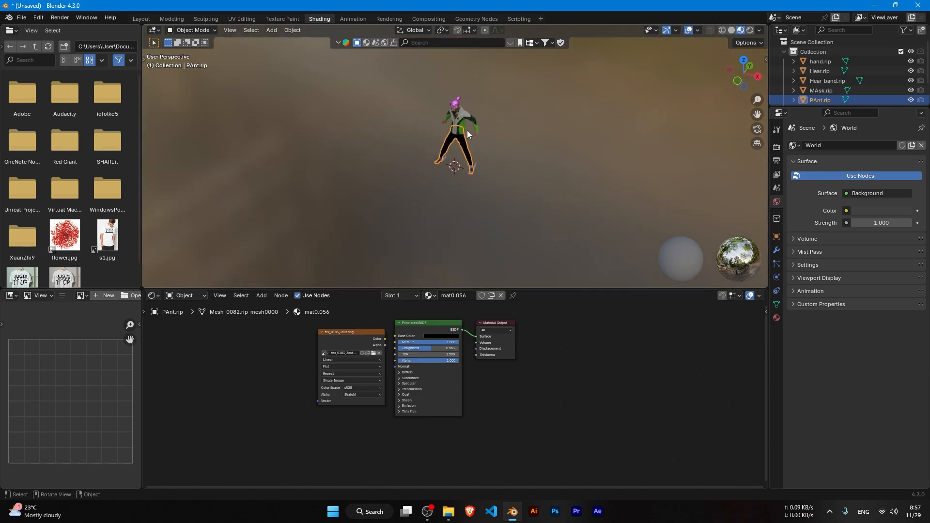
Select the hair mesh Hear.rip and delete the old diffuse texture and normal map nodes from its material.
{"action": "left_click", "coordinate": [146, 19]}
{"action": "left_click", "coordinate": [505, 141]}
{"action": "middle_click_drag", "start_coordinate": [500, 141], "coordinate": [456, 171]}
{"action": "scroll", "coordinate": [397, 138], "scroll_direction": "down", "scroll_amount": 2}
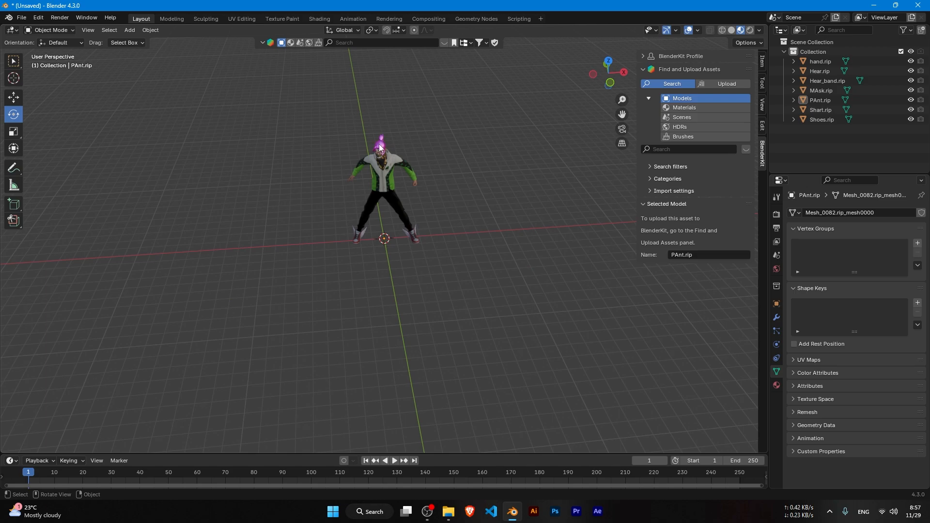
{"action": "left_click", "coordinate": [381, 145]}
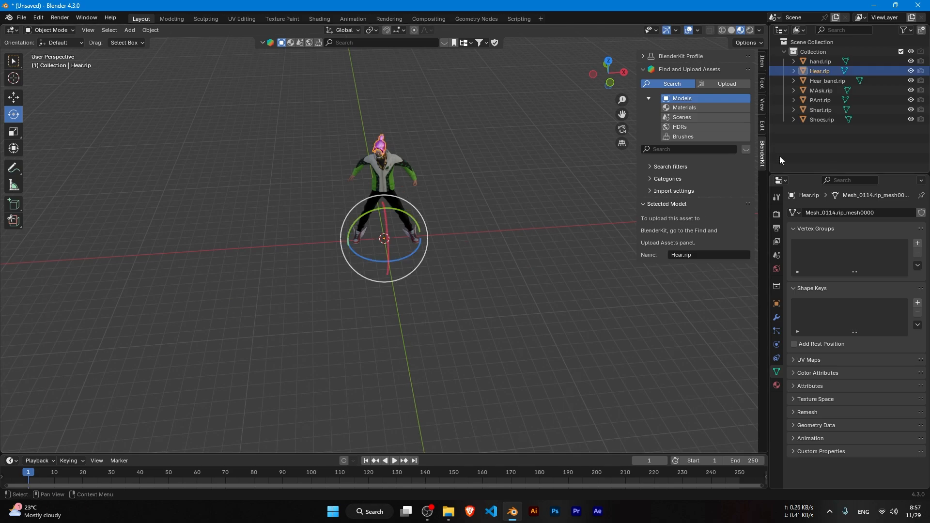
{"action": "left_click", "coordinate": [315, 18]}
{"action": "scroll", "coordinate": [344, 367], "scroll_direction": "down", "scroll_amount": 2}
{"action": "left_click_drag", "start_coordinate": [336, 324], "coordinate": [391, 470]}
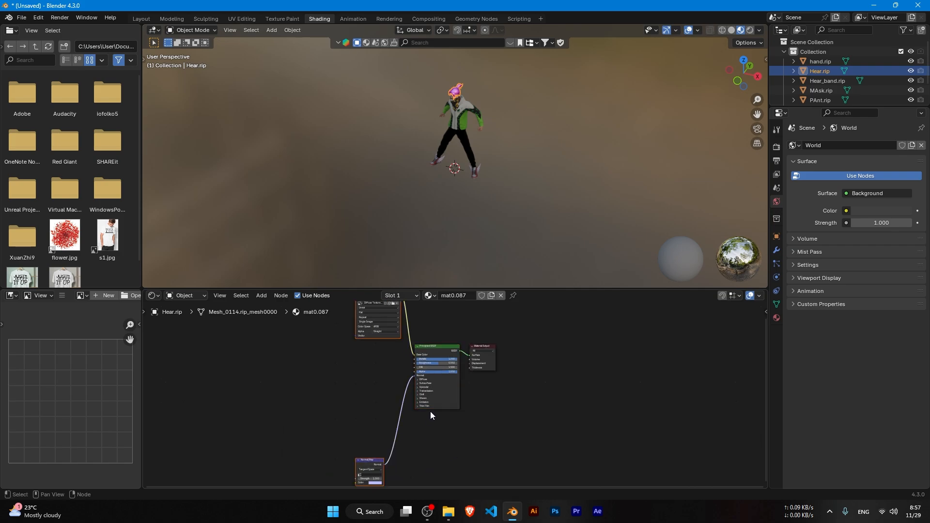
{"action": "key", "text": "Delete"}
Add tex_0042out.png from the png folder to the hair material and connect its Color to Base Color.
{"action": "left_click", "coordinate": [448, 514]}
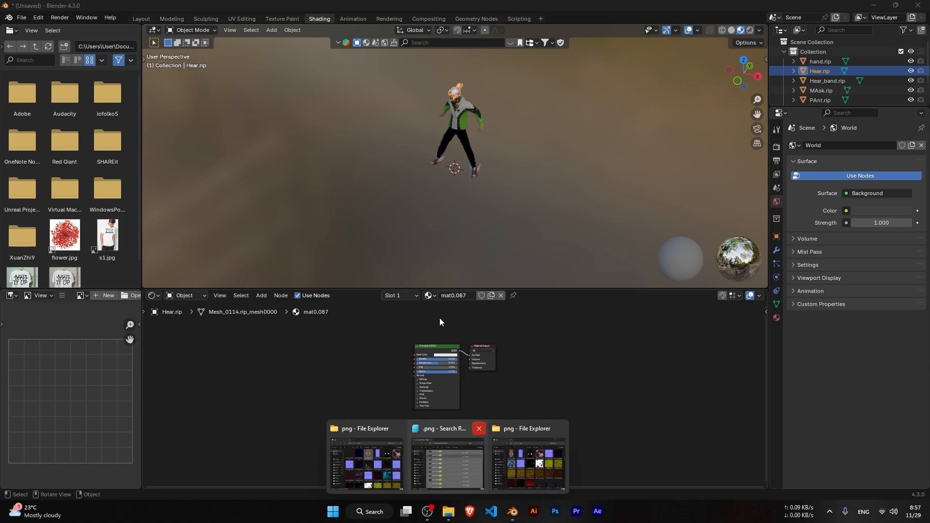
{"action": "left_click", "coordinate": [528, 460]}
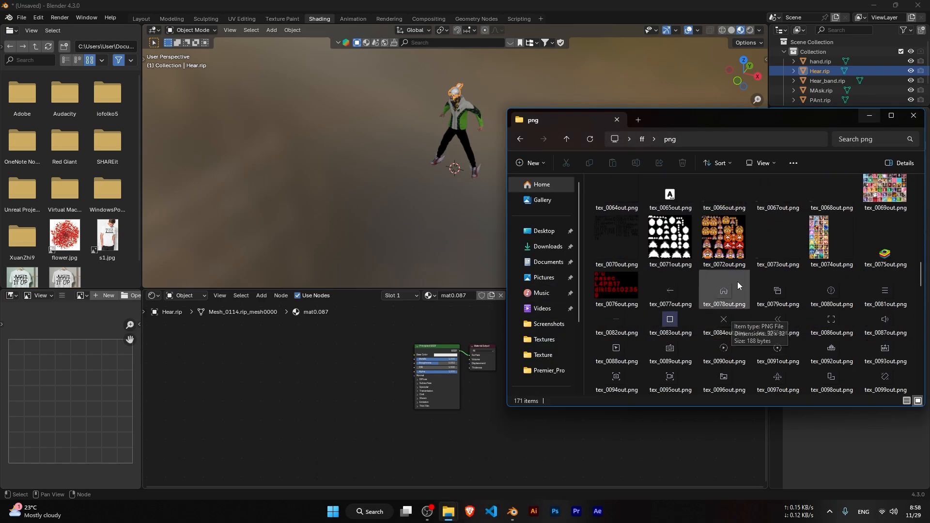
{"action": "scroll", "coordinate": [732, 301], "scroll_direction": "up", "scroll_amount": 10}
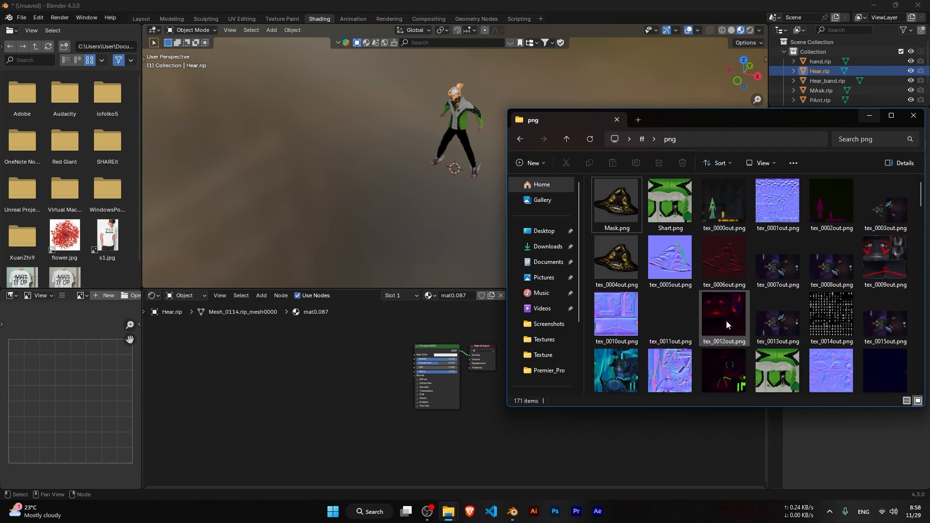
{"action": "scroll", "coordinate": [725, 321], "scroll_direction": "down", "scroll_amount": 5}
{"action": "left_click_drag", "start_coordinate": [726, 320], "coordinate": [682, 347]}
{"action": "left_click_drag", "start_coordinate": [374, 366], "coordinate": [415, 355]}
{"action": "left_click", "coordinate": [391, 354]}
{"action": "scroll", "coordinate": [557, 117], "scroll_direction": "up", "scroll_amount": 3}
{"action": "scroll", "coordinate": [541, 115], "scroll_direction": "down", "scroll_amount": 2}
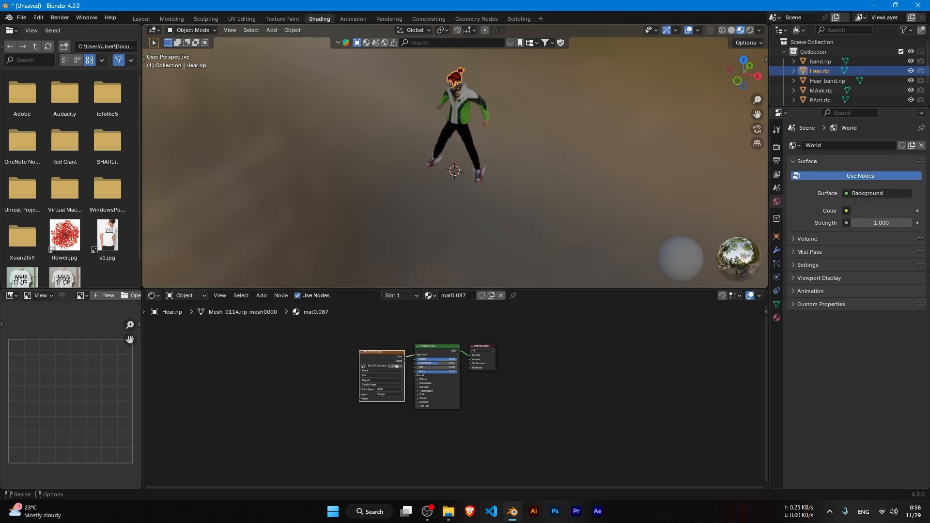
Select Hear_band.rip and delete the old diffuse texture and normal map nodes from its material.
{"action": "left_click", "coordinate": [824, 80]}
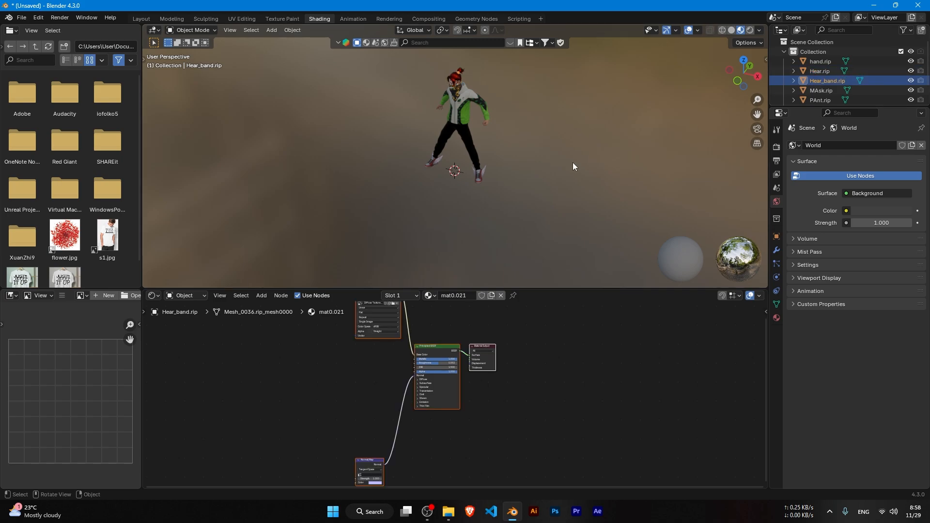
{"action": "left_click_drag", "start_coordinate": [344, 347], "coordinate": [387, 460]}
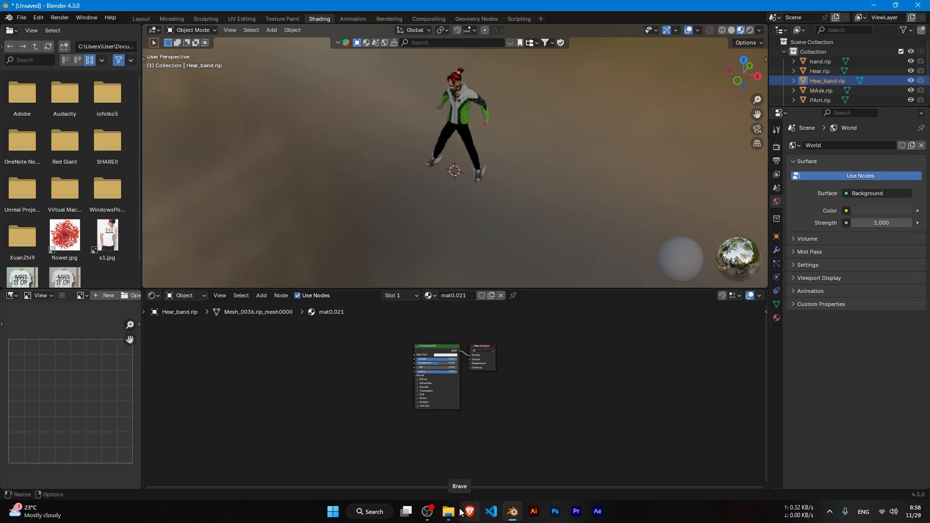
Look through the textures in the png folder for one that suits the Hear_band.rip mesh.
{"action": "mouse_move", "coordinate": [448, 511]}
{"action": "mouse_move", "coordinate": [474, 455]}
{"action": "left_click", "coordinate": [529, 452]}
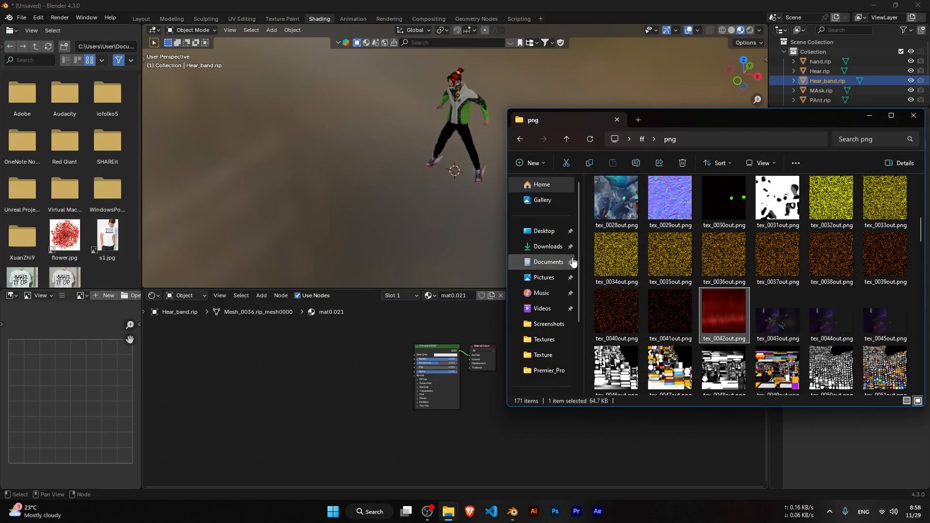
{"action": "scroll", "coordinate": [670, 251], "scroll_direction": "down", "scroll_amount": 3}
{"action": "scroll", "coordinate": [698, 257], "scroll_direction": "up", "scroll_amount": 4}
{"action": "scroll", "coordinate": [721, 254], "scroll_direction": "down", "scroll_amount": 5}
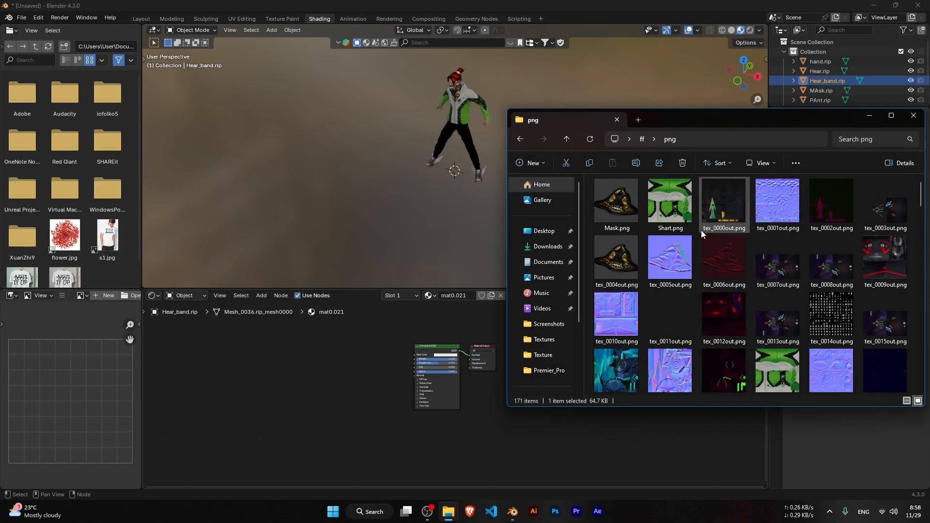
{"action": "scroll", "coordinate": [749, 272], "scroll_direction": "down", "scroll_amount": 5}
{"action": "scroll", "coordinate": [746, 272], "scroll_direction": "up", "scroll_amount": 3}
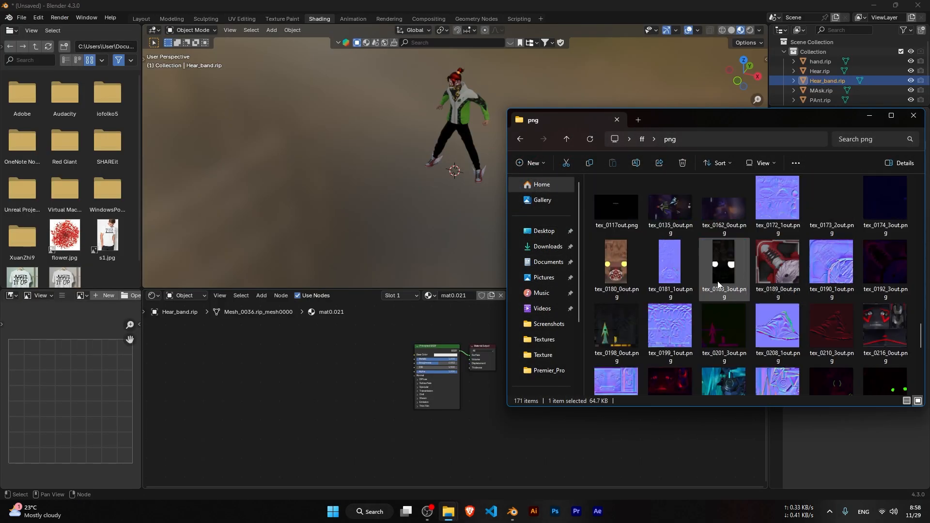
{"action": "scroll", "coordinate": [740, 283], "scroll_direction": "down", "scroll_amount": 5}
{"action": "scroll", "coordinate": [778, 290], "scroll_direction": "up", "scroll_amount": 15}
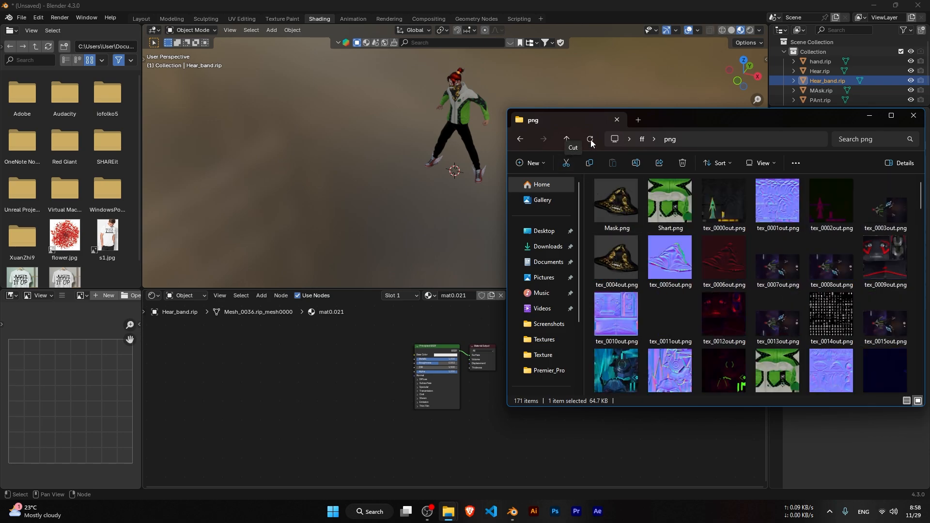
{"action": "scroll", "coordinate": [718, 266], "scroll_direction": "down", "scroll_amount": 3}
{"action": "scroll", "coordinate": [718, 263], "scroll_direction": "up", "scroll_amount": 3}
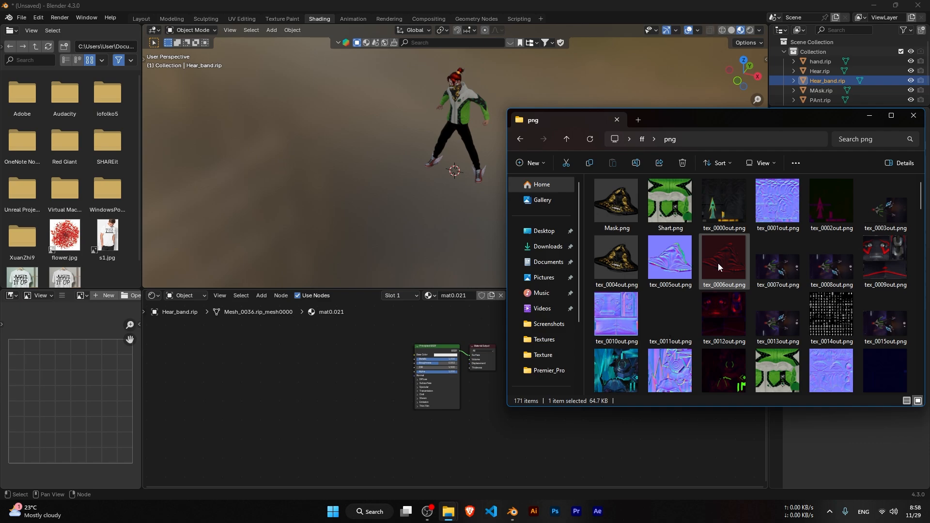
{"action": "scroll", "coordinate": [800, 278], "scroll_direction": "down", "scroll_amount": 9}
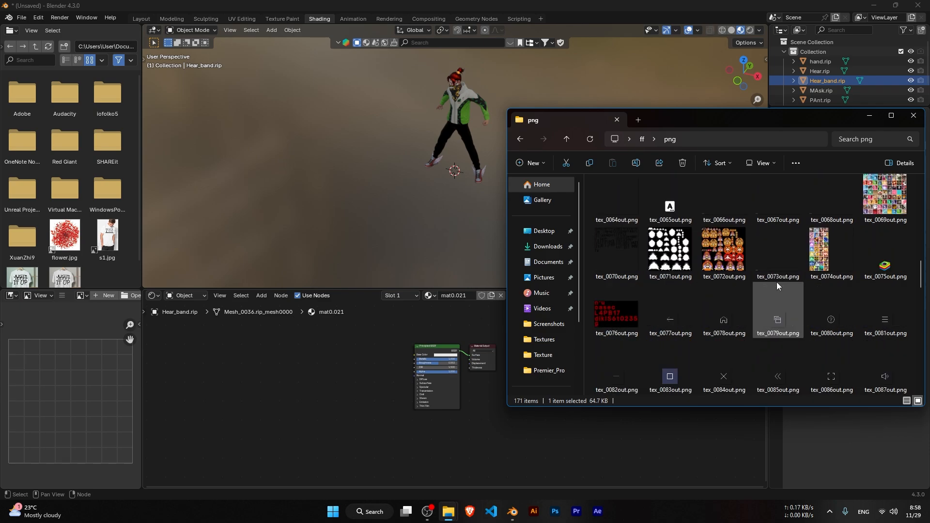
{"action": "scroll", "coordinate": [667, 293], "scroll_direction": "up", "scroll_amount": 9}
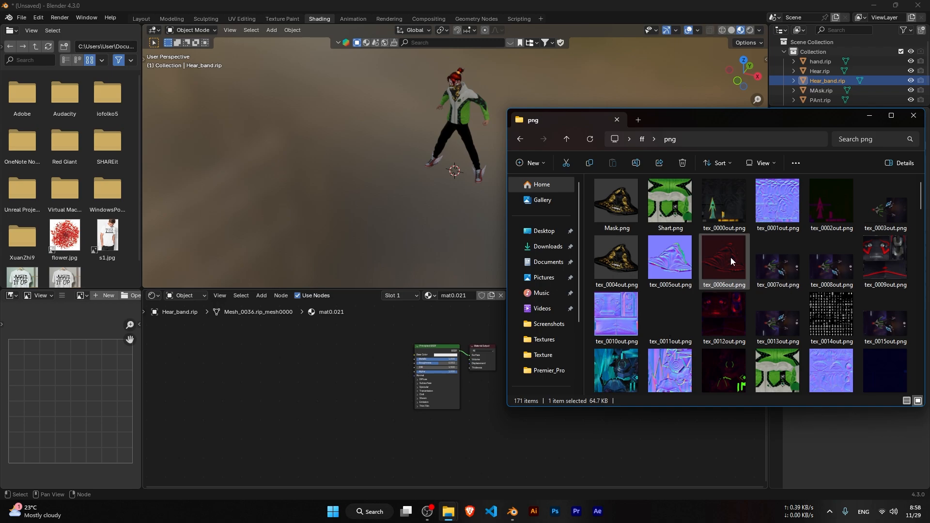
{"action": "scroll", "coordinate": [766, 276], "scroll_direction": "down", "scroll_amount": 15}
{"action": "scroll", "coordinate": [766, 285], "scroll_direction": "down", "scroll_amount": 5}
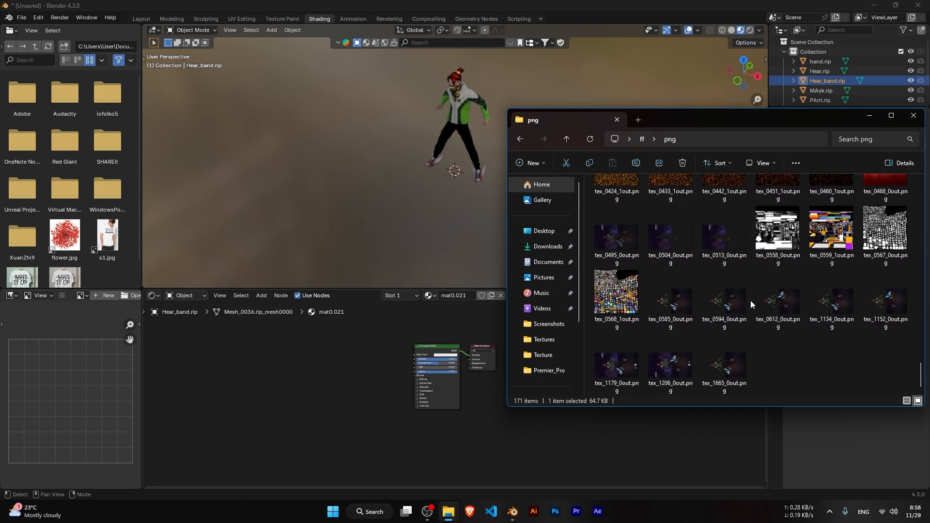
{"action": "scroll", "coordinate": [674, 349], "scroll_direction": "up", "scroll_amount": 3}
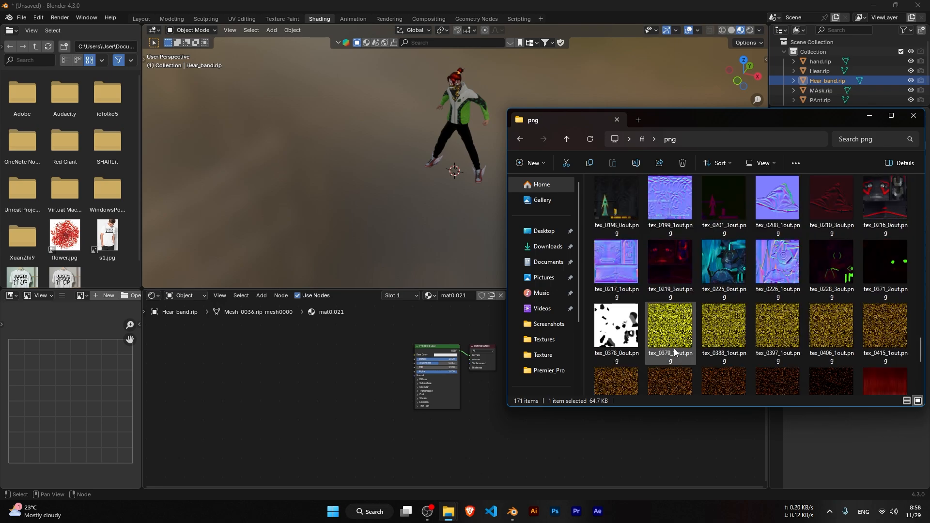
{"action": "left_click", "coordinate": [663, 321]}
{"action": "scroll", "coordinate": [783, 334], "scroll_direction": "down", "scroll_amount": 2}
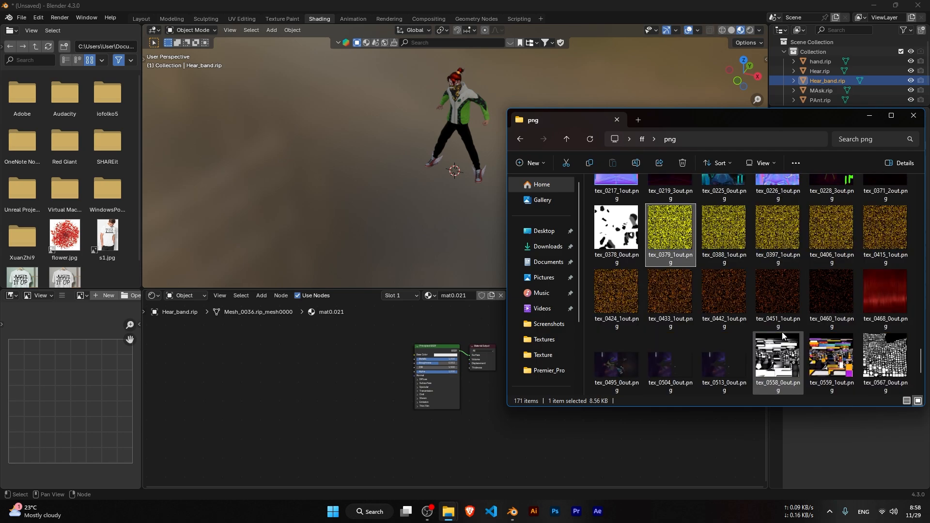
{"action": "scroll", "coordinate": [782, 332], "scroll_direction": "up", "scroll_amount": 10}
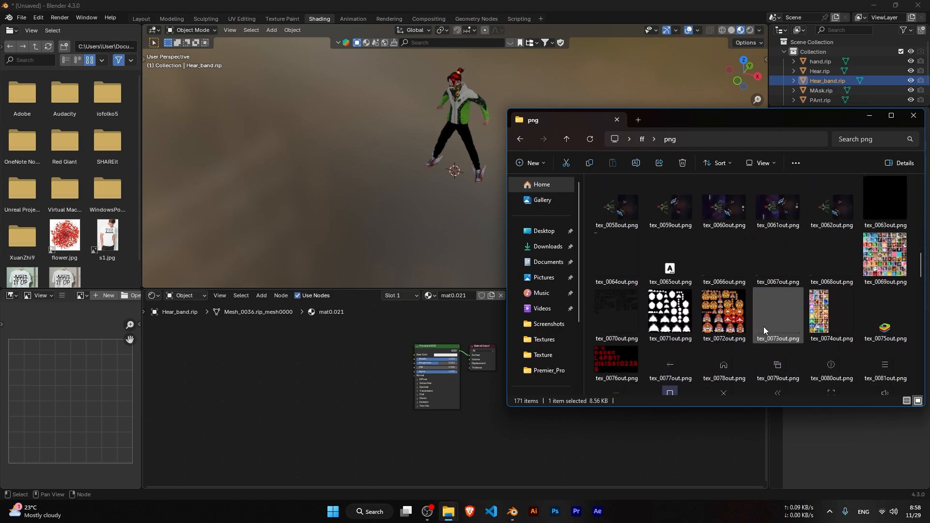
{"action": "scroll", "coordinate": [763, 326], "scroll_direction": "up", "scroll_amount": 10}
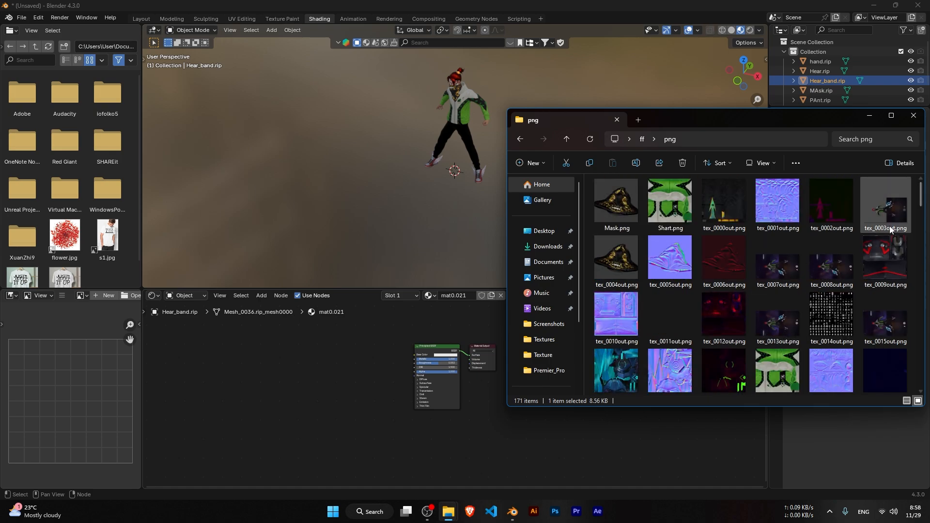
{"action": "scroll", "coordinate": [872, 288], "scroll_direction": "down", "scroll_amount": 3}
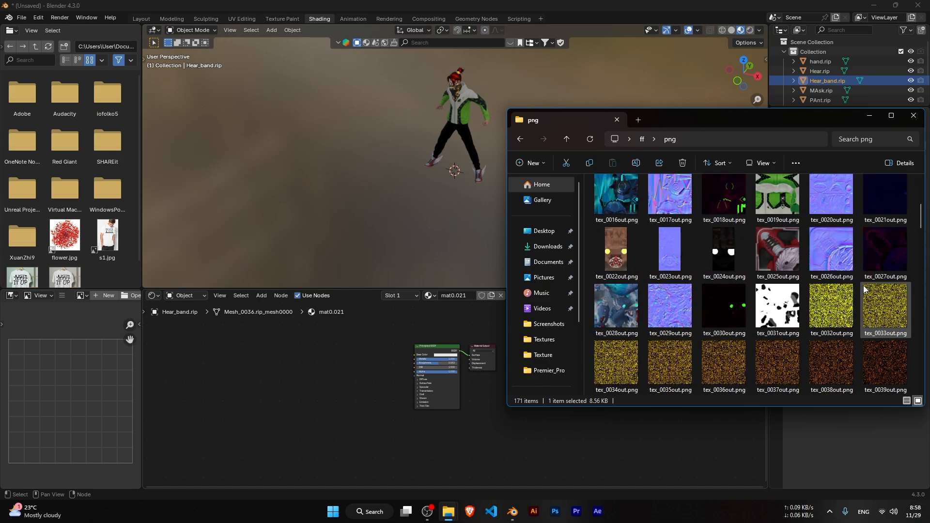
{"action": "scroll", "coordinate": [864, 289], "scroll_direction": "down", "scroll_amount": 15}
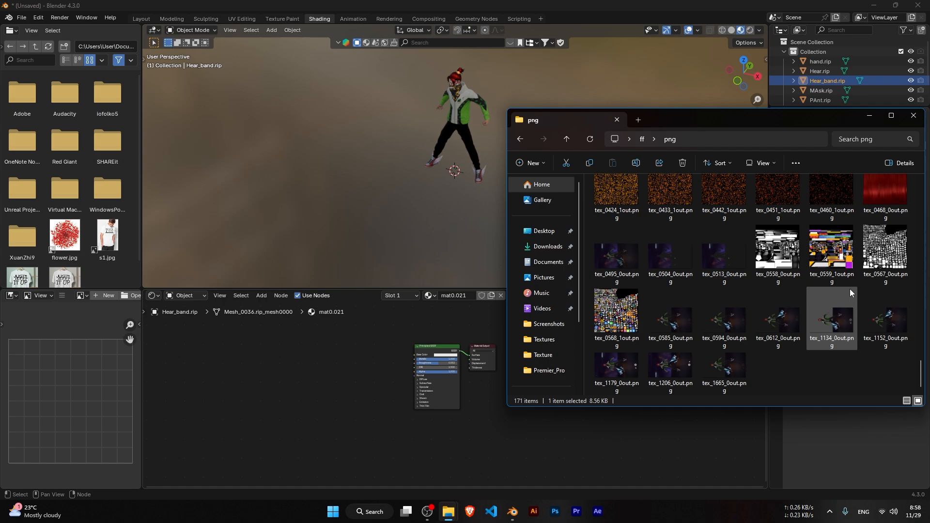
{"action": "scroll", "coordinate": [851, 293], "scroll_direction": "up", "scroll_amount": 12}
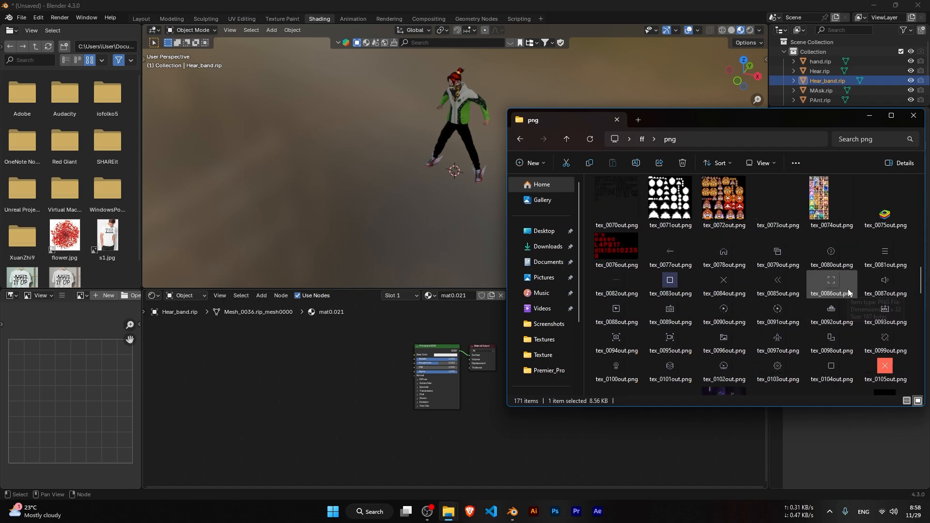
{"action": "scroll", "coordinate": [767, 295], "scroll_direction": "up", "scroll_amount": 6}
Add tex_0034out.png from the png folder to the Hear_band.rip material and connect its Color to Base Color.
{"action": "scroll", "coordinate": [633, 359], "scroll_direction": "down", "scroll_amount": 1}
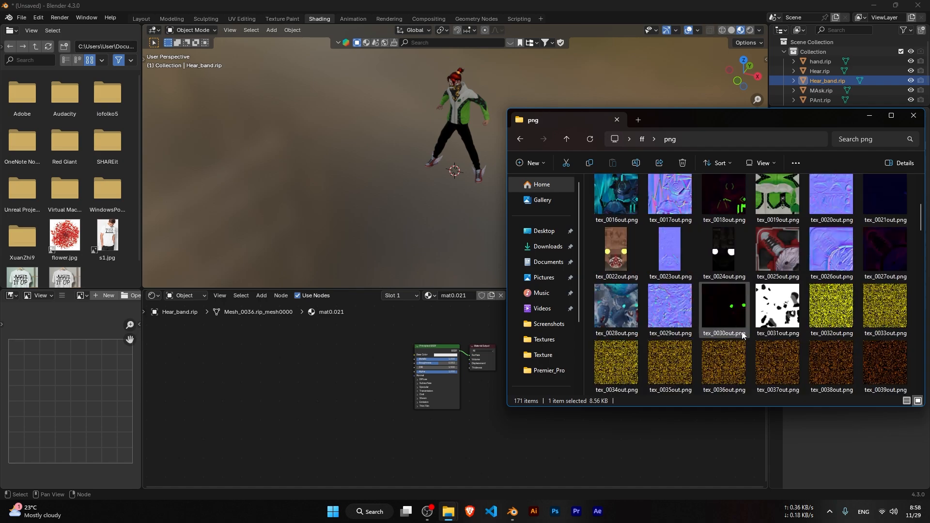
{"action": "left_click_drag", "start_coordinate": [632, 359], "coordinate": [414, 354]}
{"action": "left_click", "coordinate": [408, 355]}
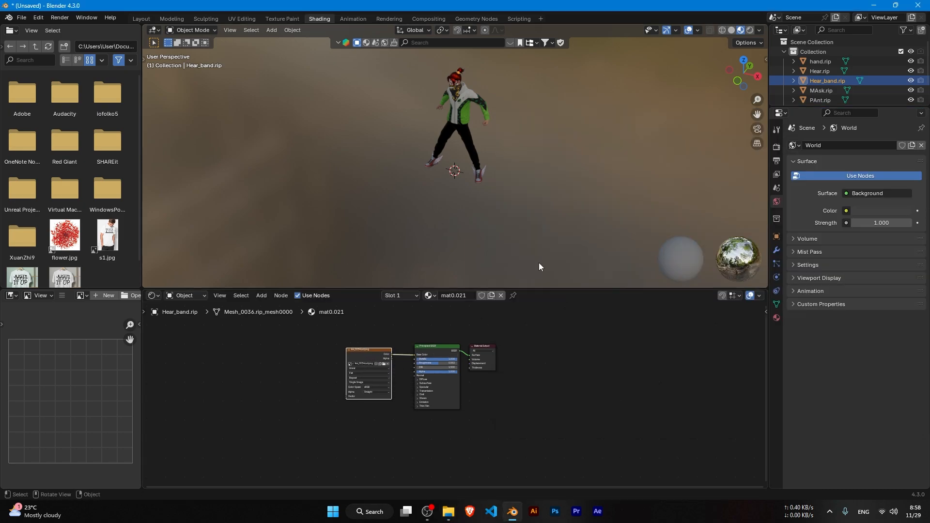
Examine the whole textured character from different angles, first in the Shading workspace and then in the Layout workspace.
{"action": "left_click", "coordinate": [554, 190]}
{"action": "middle_click_drag", "start_coordinate": [524, 152], "coordinate": [634, 141]}
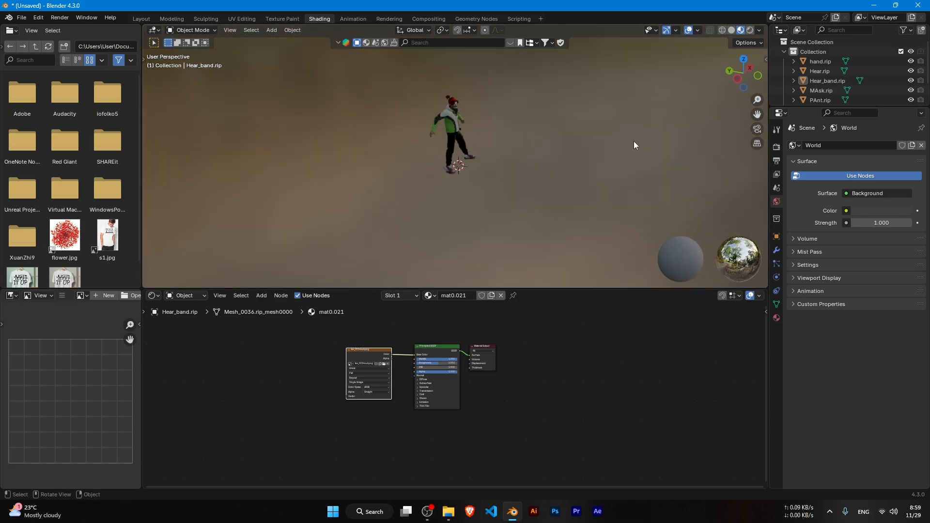
{"action": "left_click", "coordinate": [149, 19]}
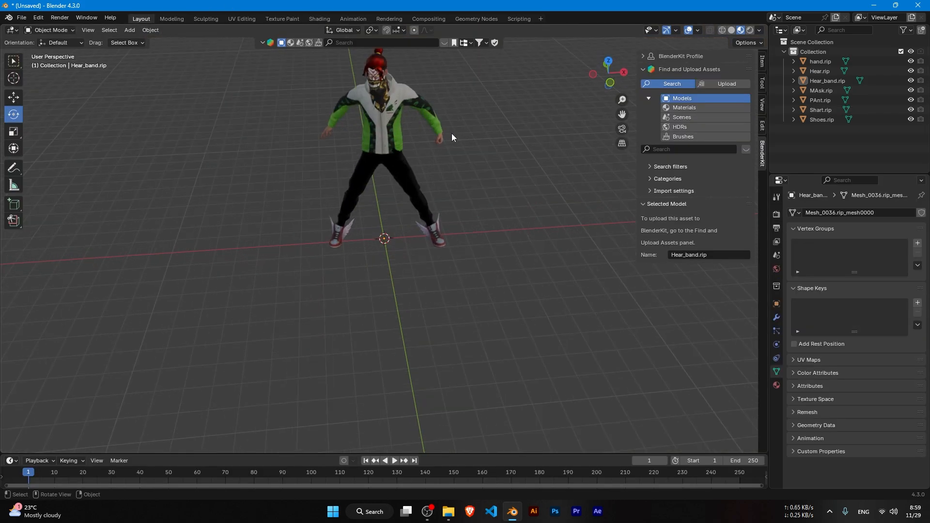
{"action": "left_click_drag", "start_coordinate": [330, 116], "coordinate": [500, 297]}
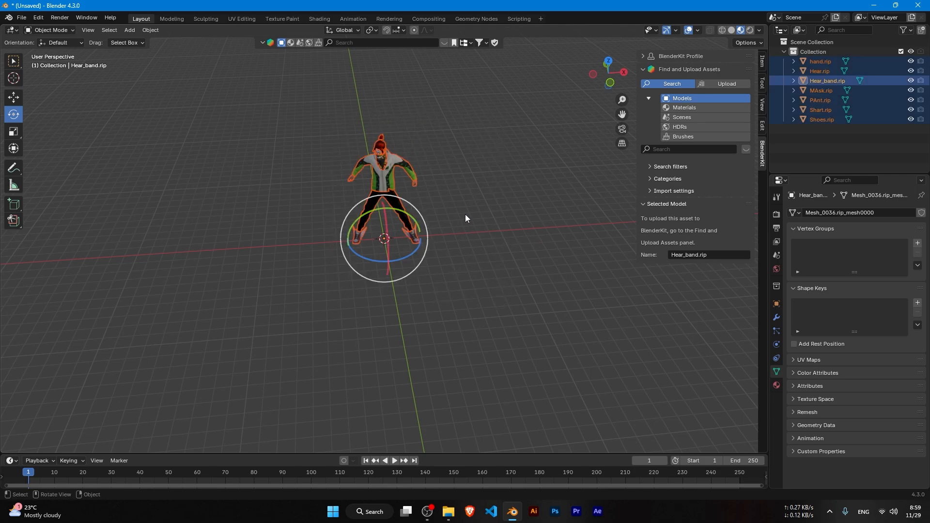
{"action": "middle_click_drag", "start_coordinate": [465, 218], "coordinate": [488, 205]}
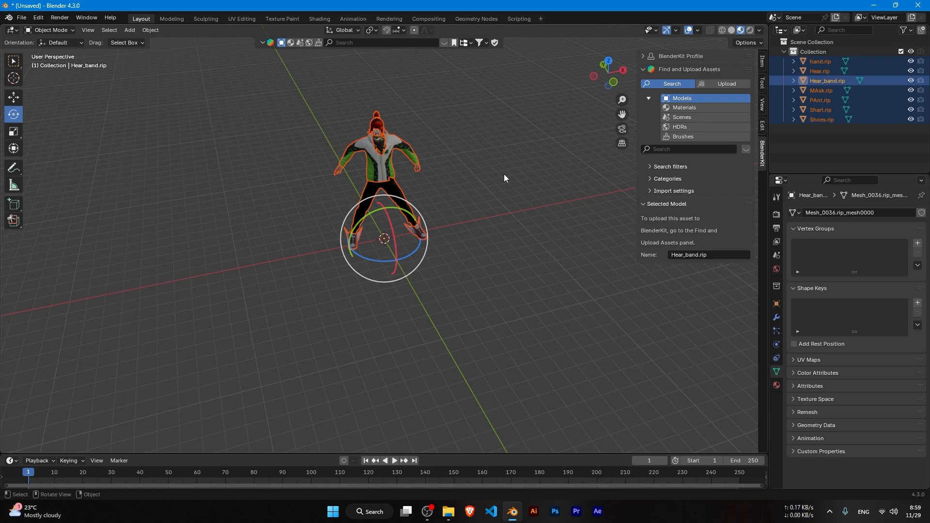
{"action": "left_click", "coordinate": [503, 175]}
{"action": "scroll", "coordinate": [465, 219], "scroll_direction": "up", "scroll_amount": 1}
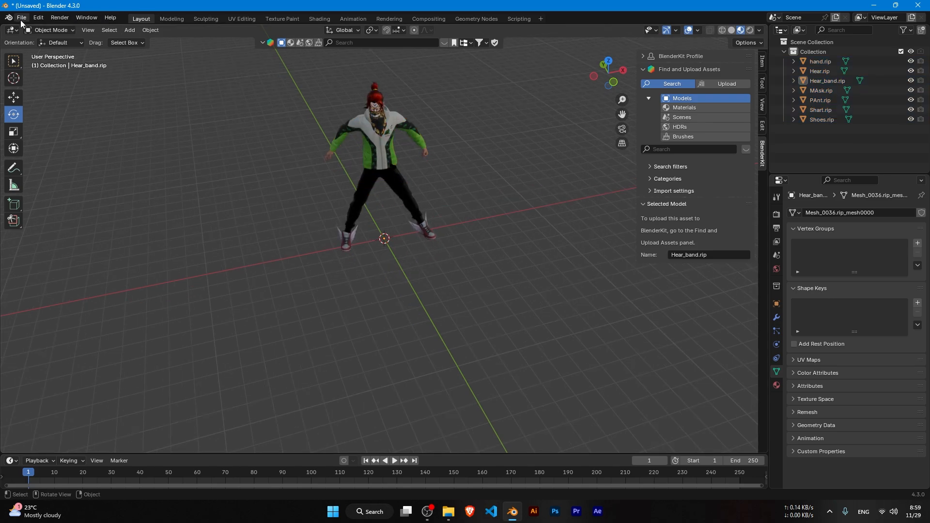
{"action": "scroll", "coordinate": [256, 207], "scroll_direction": "up", "scroll_amount": 2}
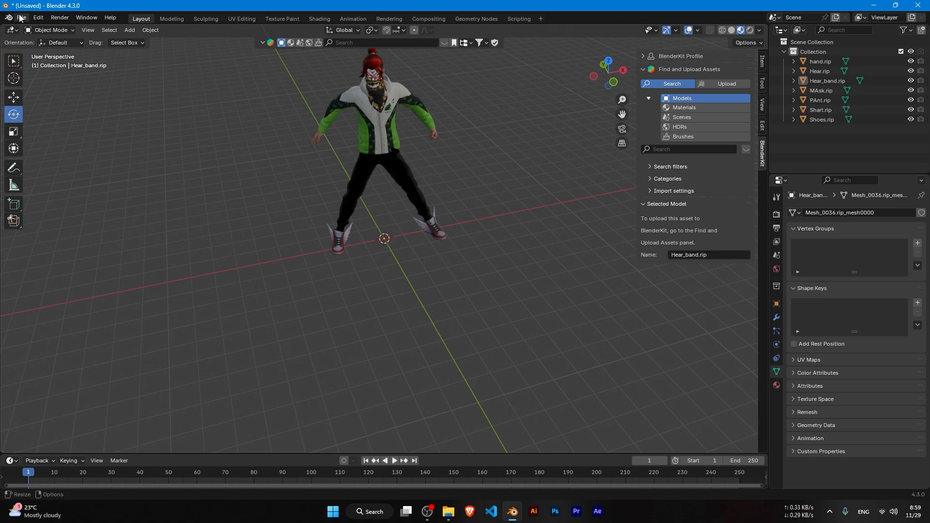
Save the Blender file as ff#.blend in the ff folder on the Desktop.
{"action": "key", "text": "ctrl+s"}
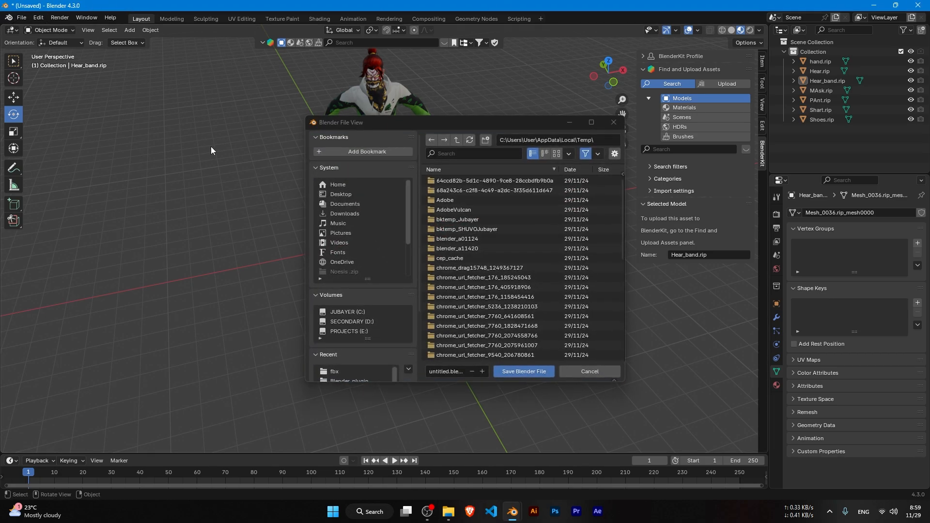
{"action": "scroll", "coordinate": [367, 272], "scroll_direction": "down", "scroll_amount": 2}
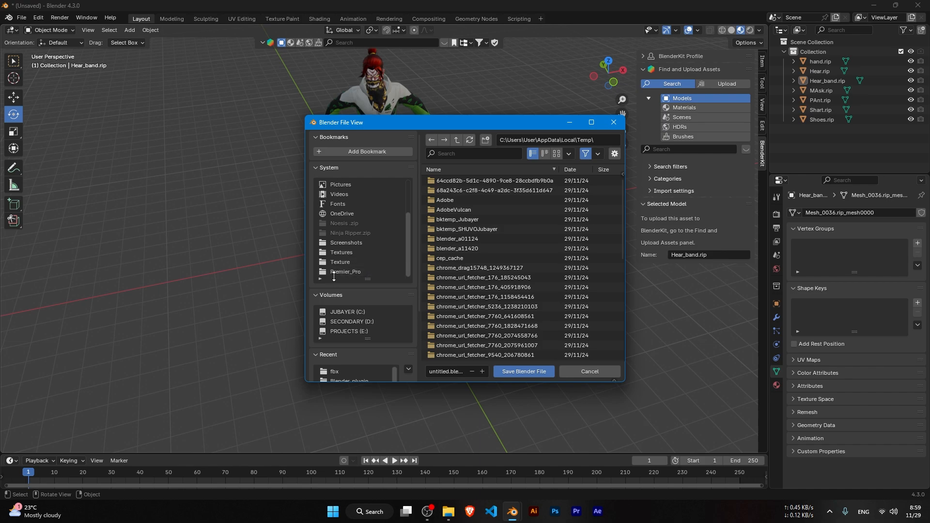
{"action": "scroll", "coordinate": [358, 359], "scroll_direction": "down", "scroll_amount": 2}
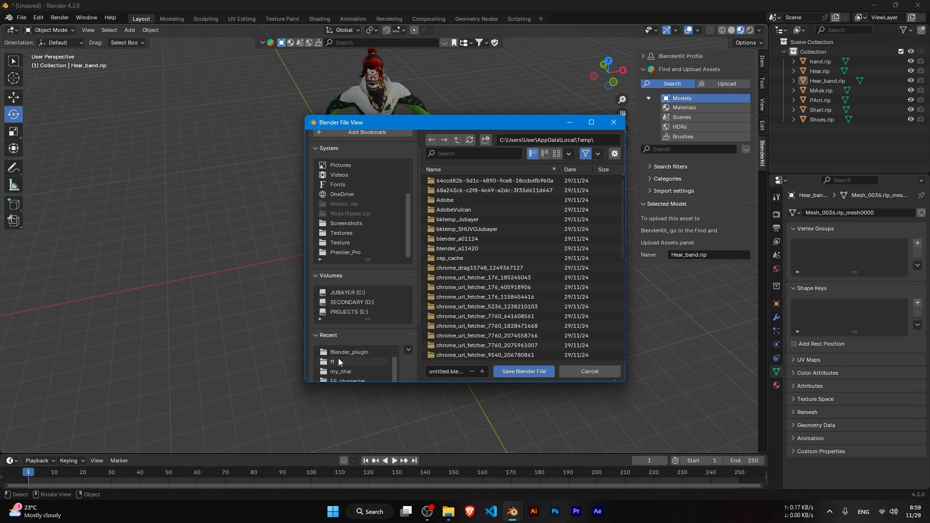
{"action": "double_click", "coordinate": [340, 362]}
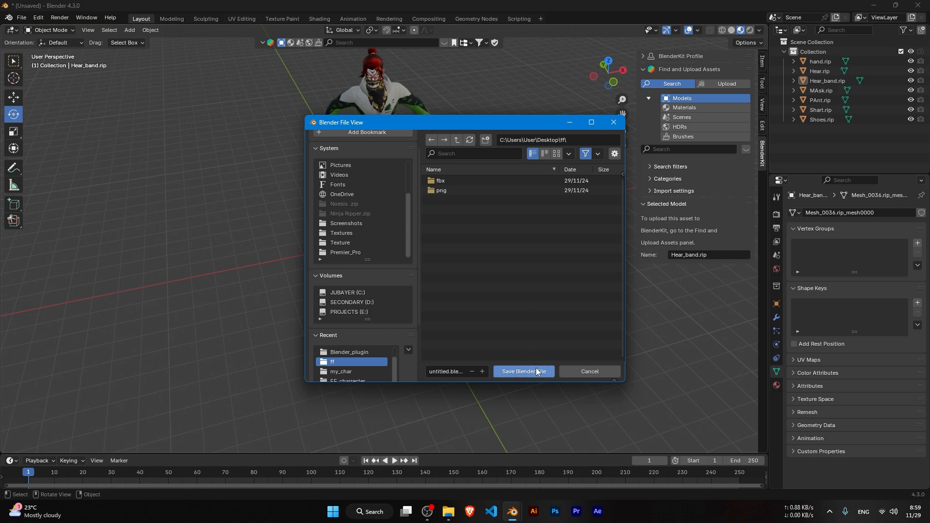
{"action": "double_click", "coordinate": [453, 181]}
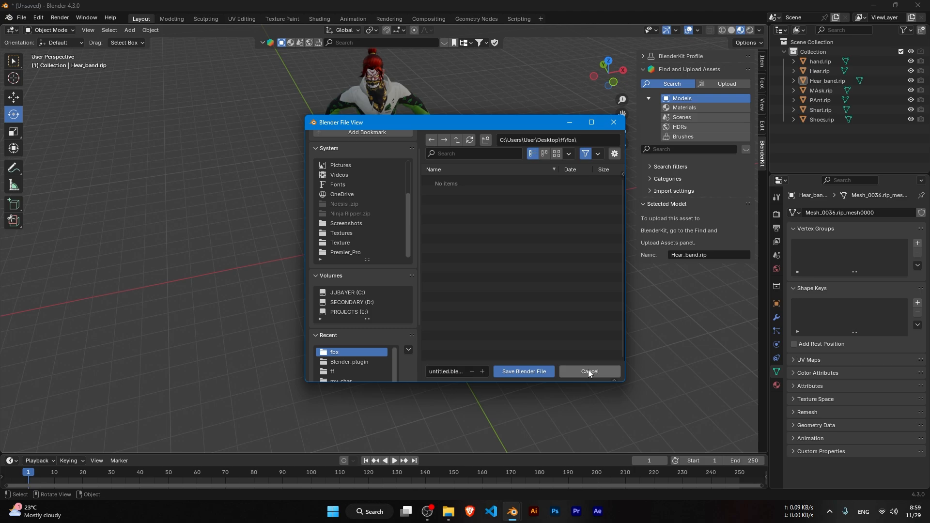
{"action": "left_click", "coordinate": [431, 140]}
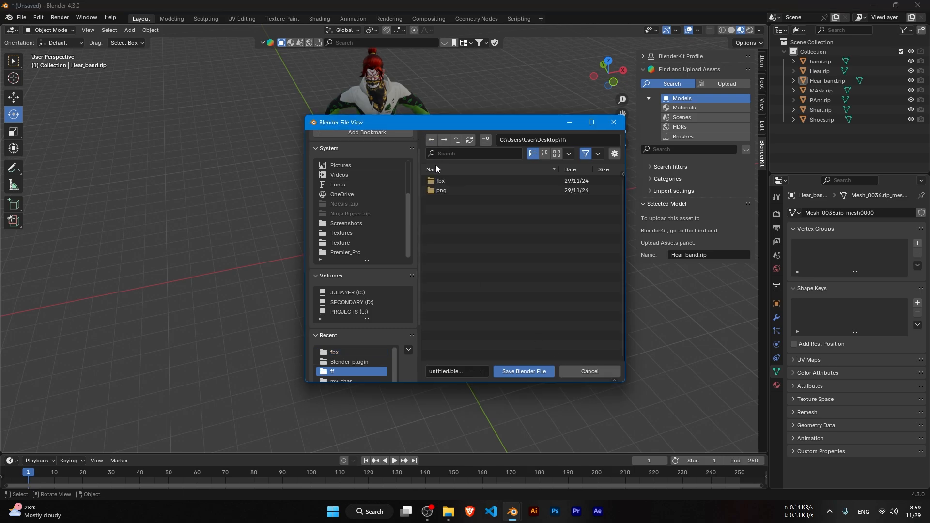
{"action": "left_click", "coordinate": [440, 371]}
{"action": "left_click", "coordinate": [525, 372]}
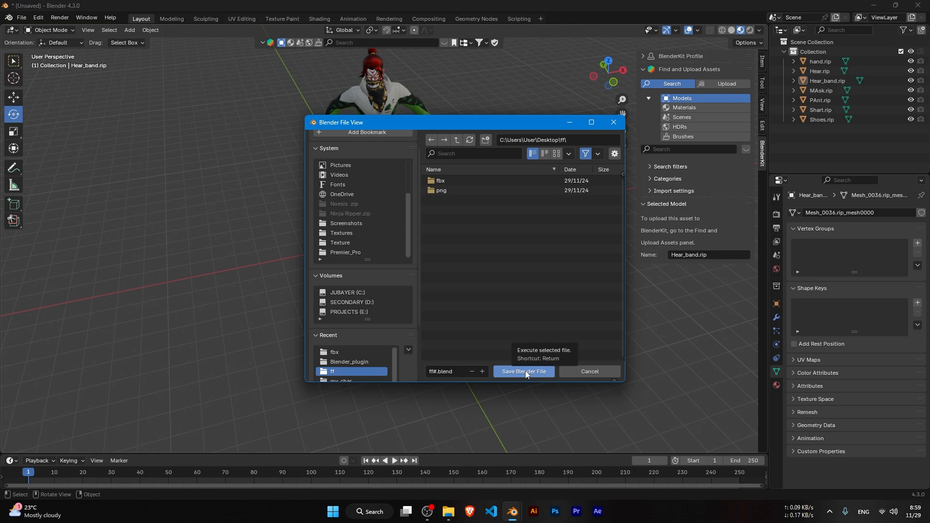
{"action": "left_click", "coordinate": [525, 372]}
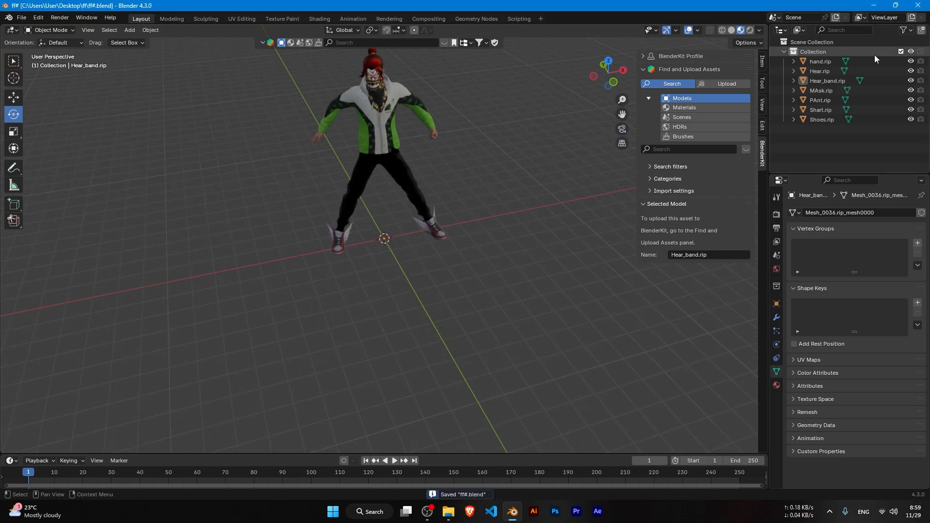
Close Blender and the png folder window.
{"action": "left_click", "coordinate": [918, 5]}
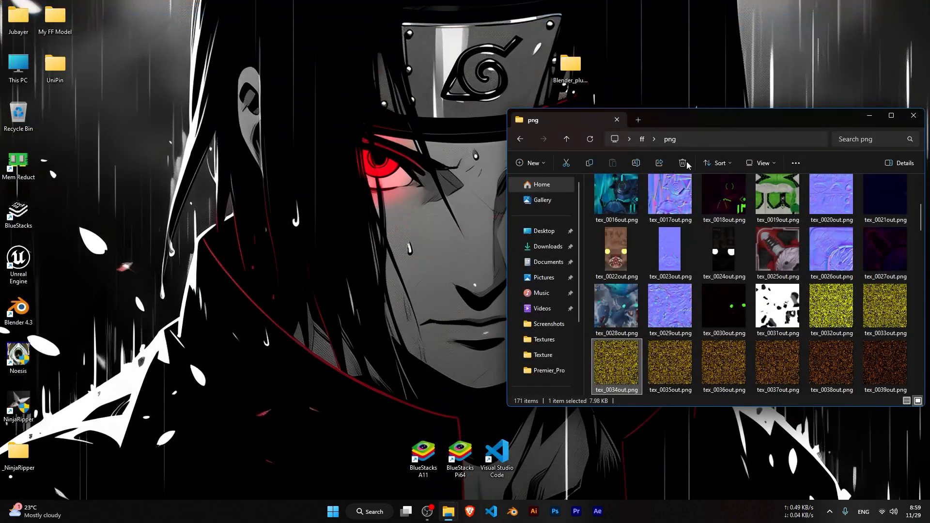
{"action": "left_click", "coordinate": [913, 116]}
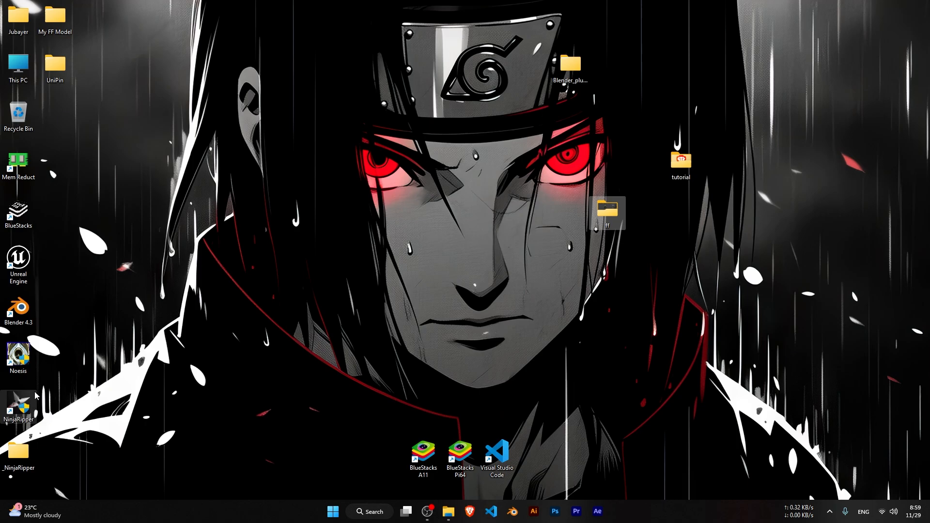
{"action": "left_click_drag", "start_coordinate": [93, 425], "coordinate": [16, 346]}
{"action": "left_click", "coordinate": [339, 383]}
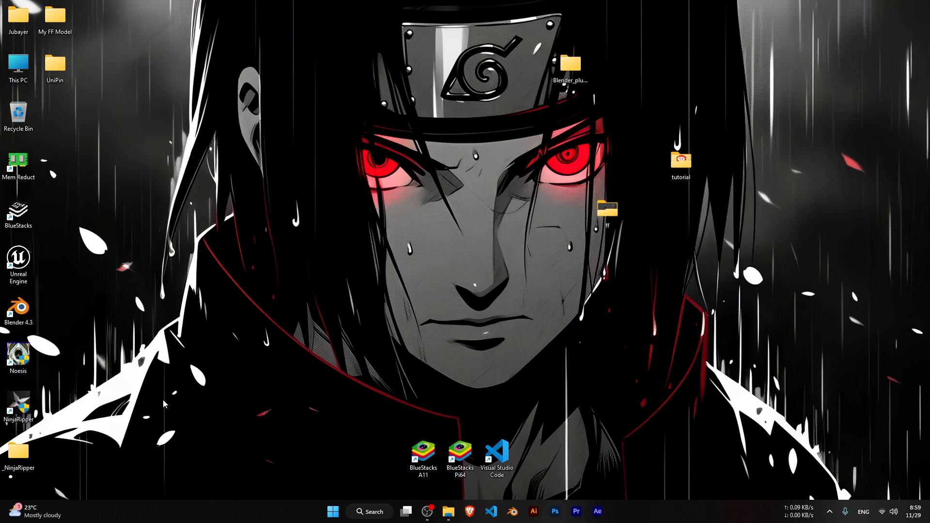
{"action": "left_click_drag", "start_coordinate": [103, 424], "coordinate": [3, 324]}
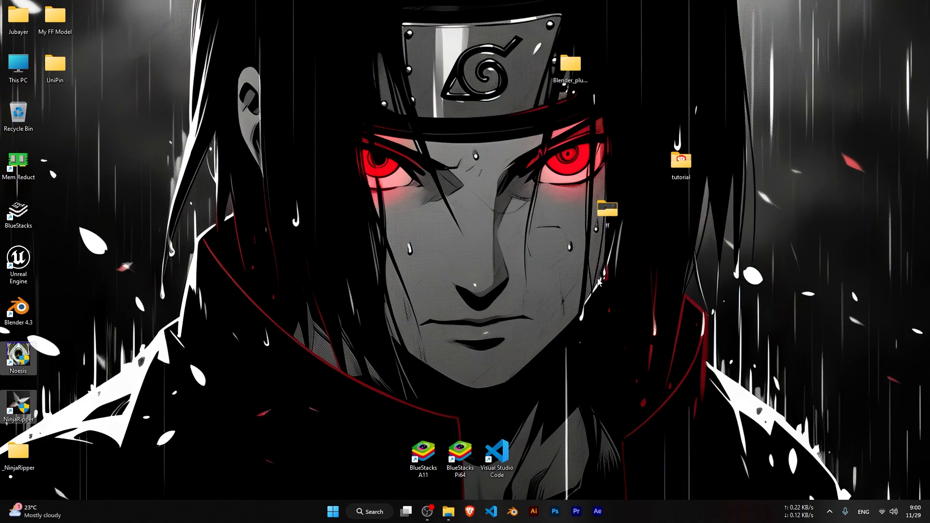